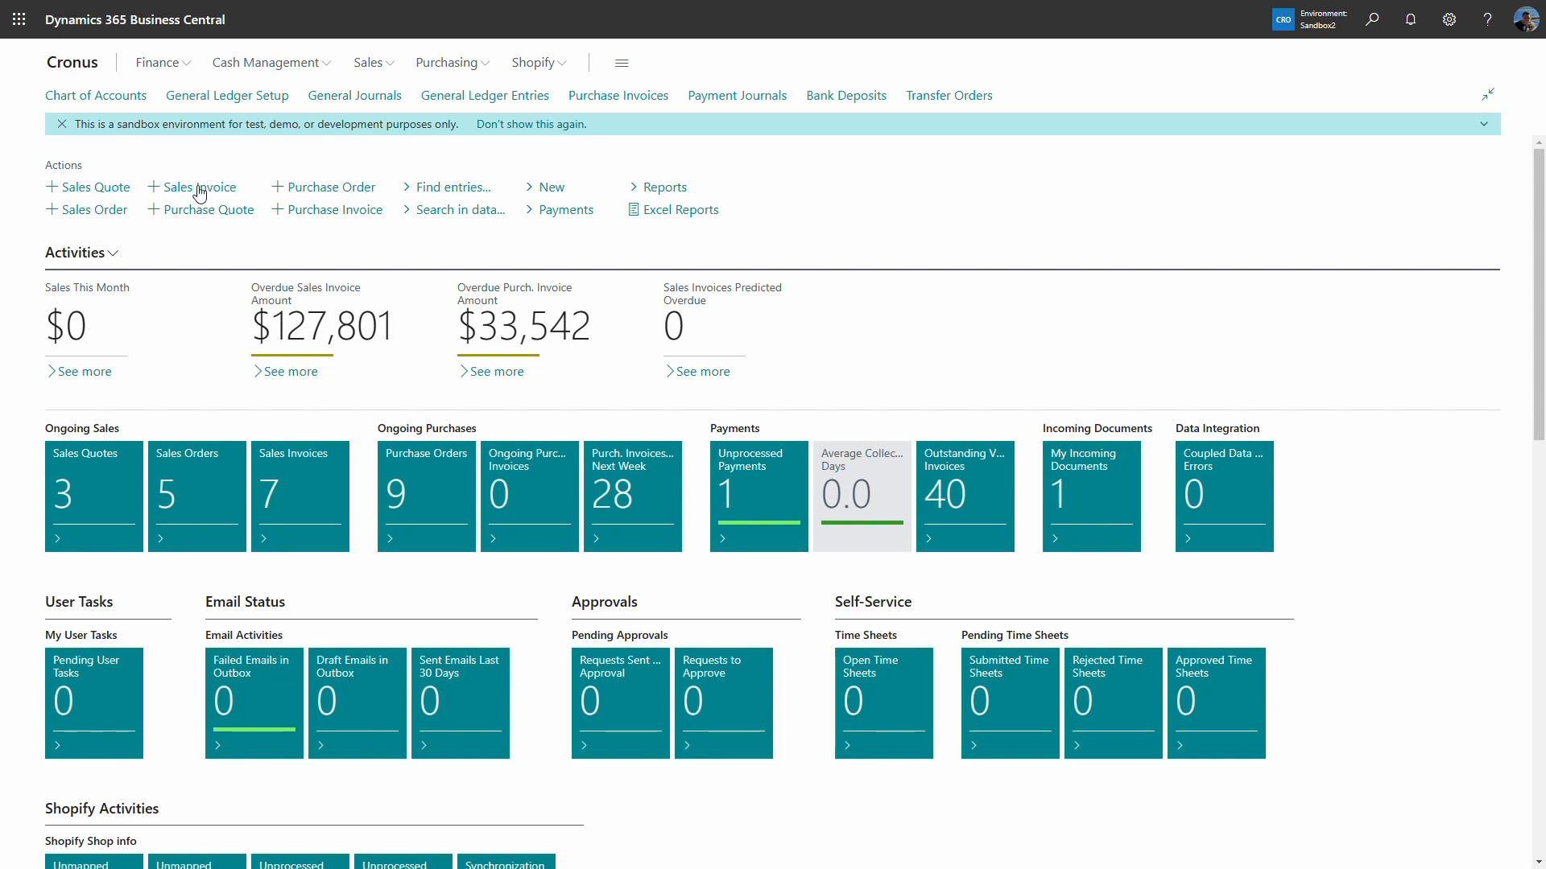
Review the Balance By Dimension settings in General Ledger Setup, including the default dimensions of the balancing G/L account, and return to the home page.
{"action": "left_click", "coordinate": [225, 96]}
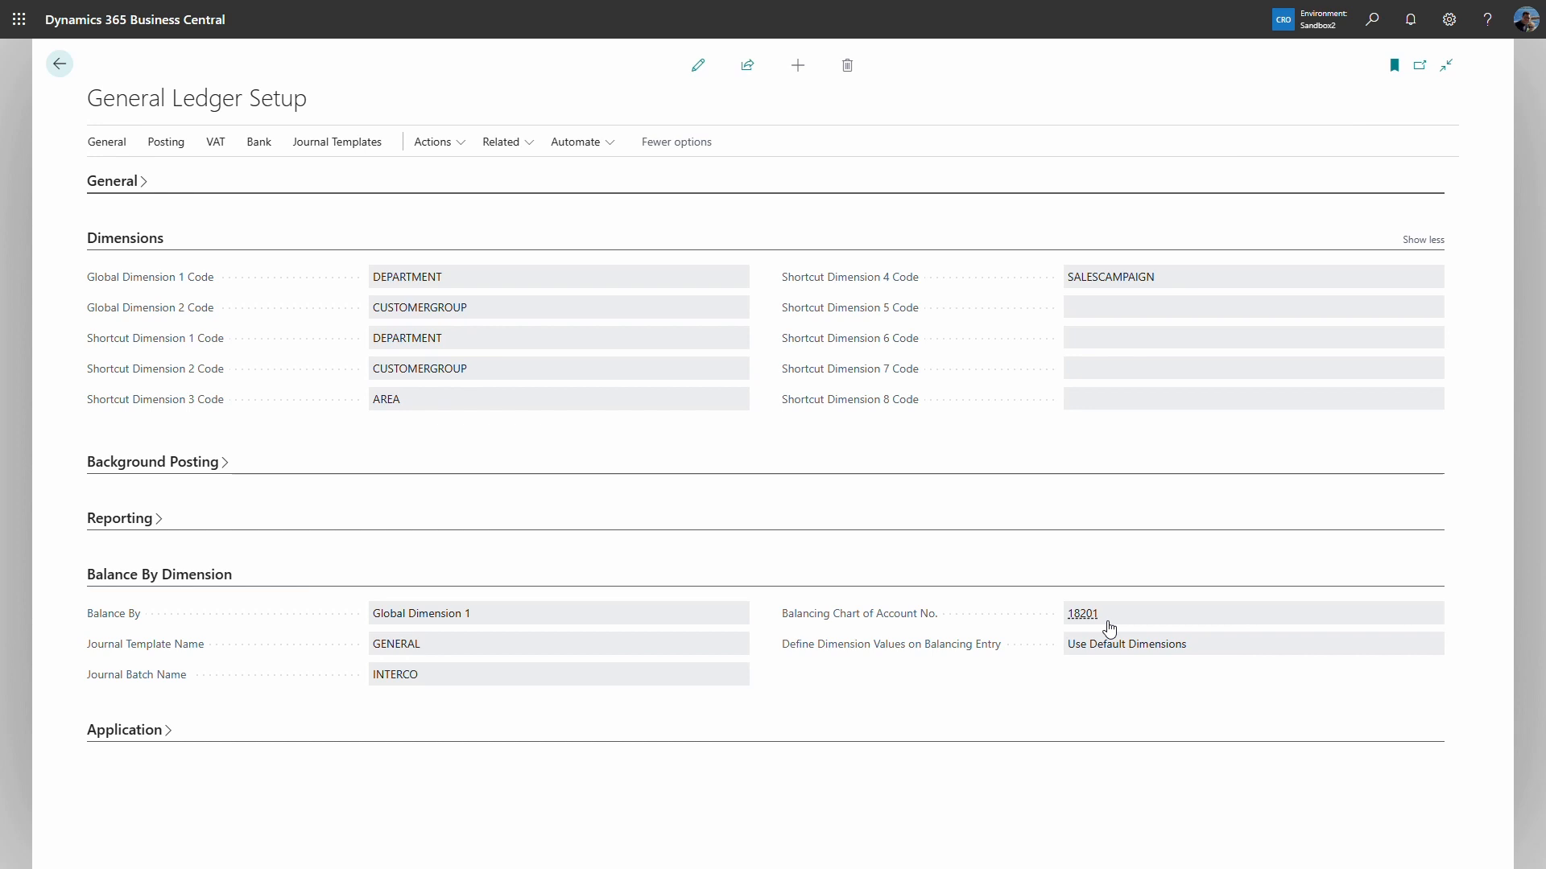
{"action": "mouse_move", "coordinate": [1085, 620]}
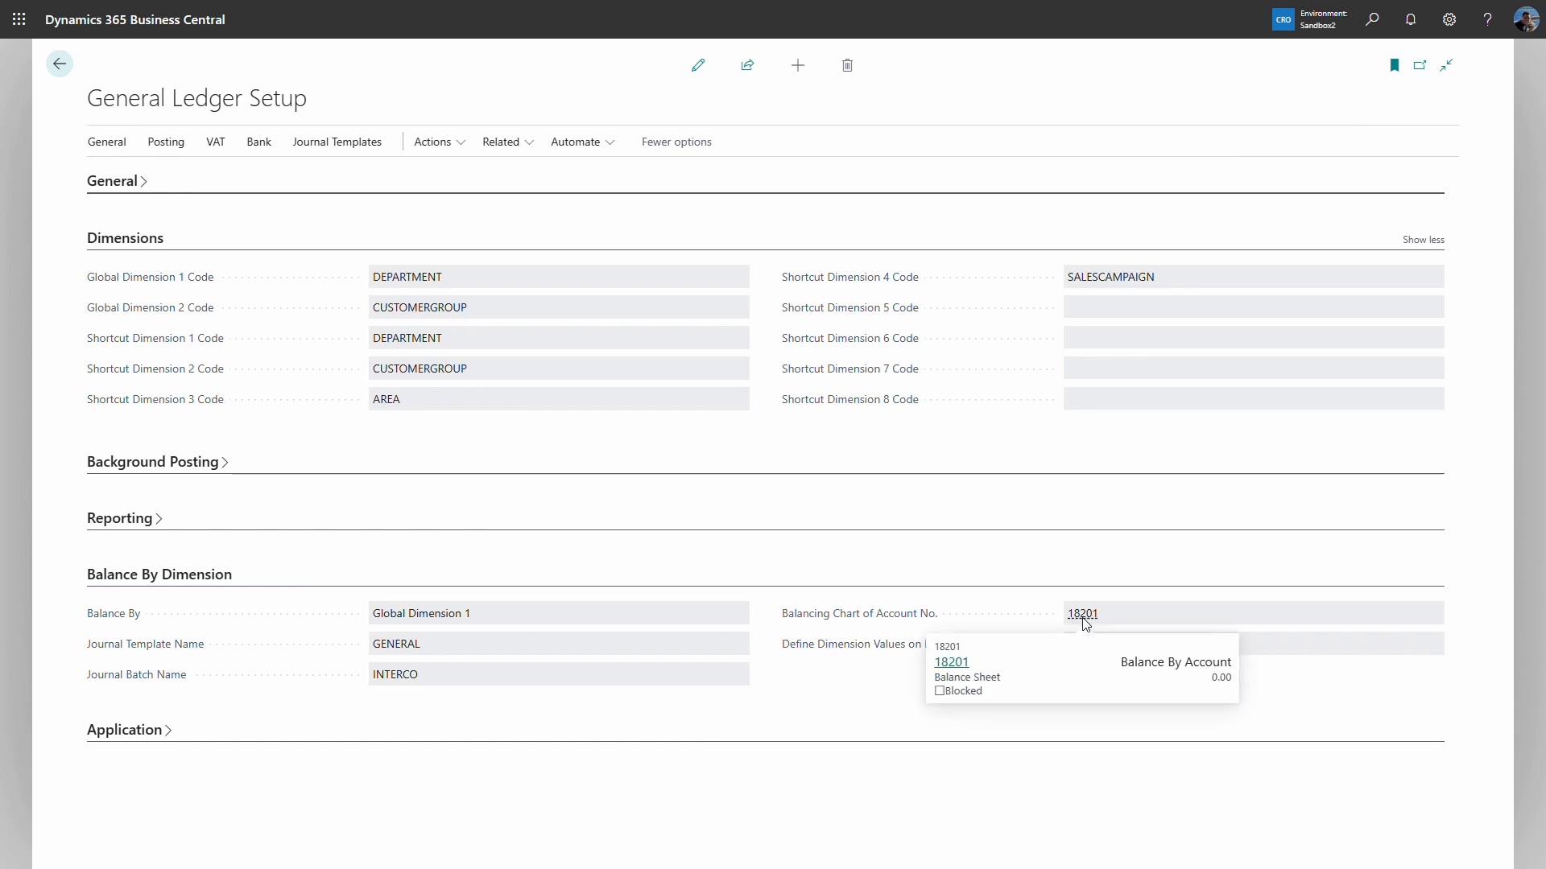
{"action": "left_click", "coordinate": [966, 662]}
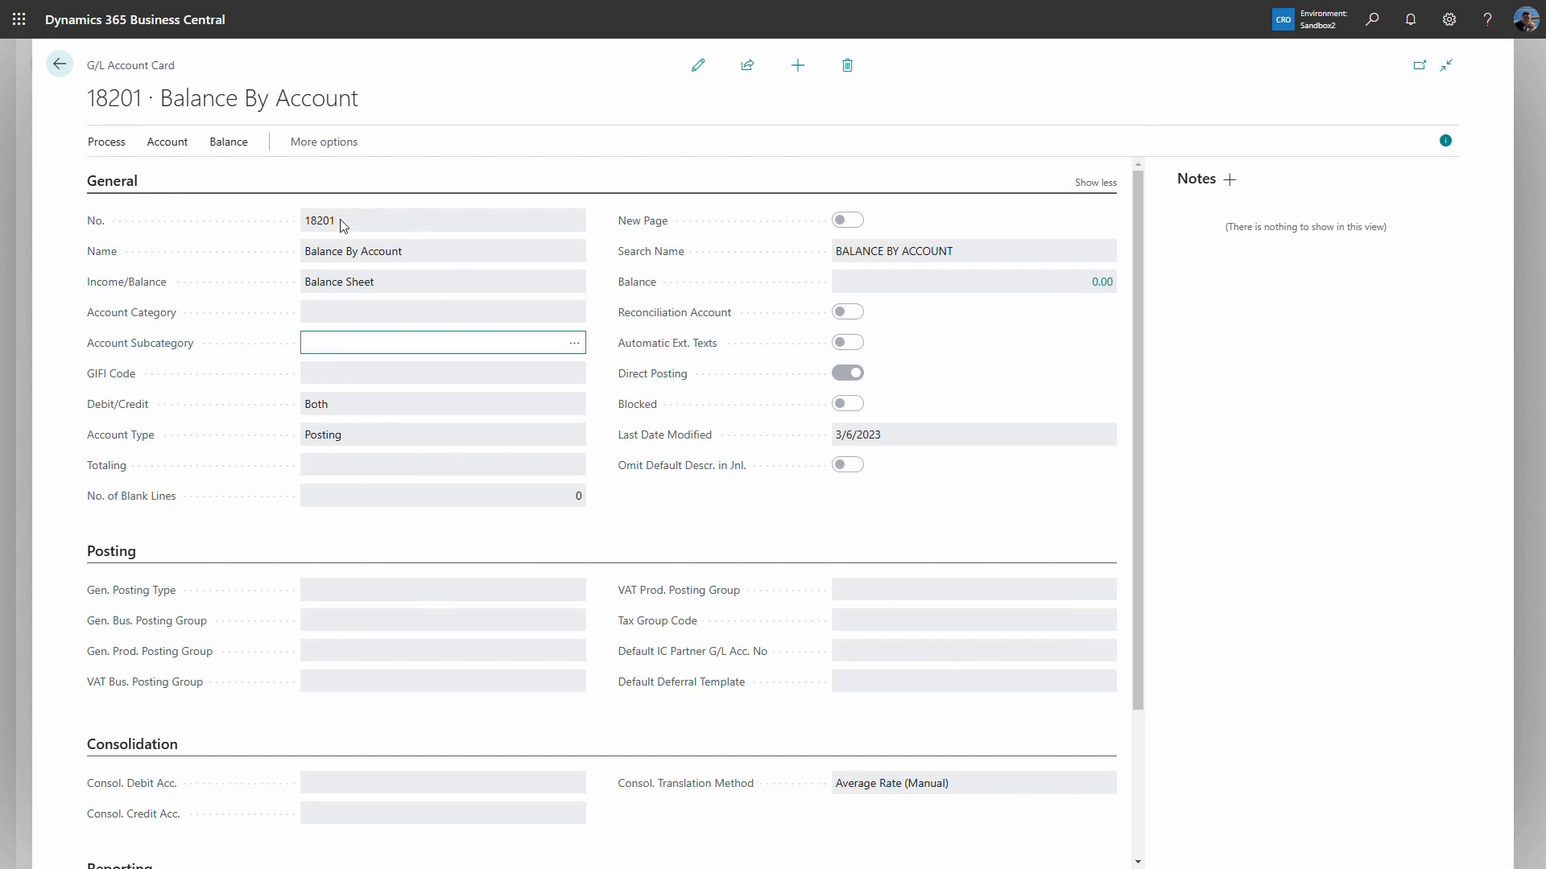
{"action": "left_click", "coordinate": [178, 146]}
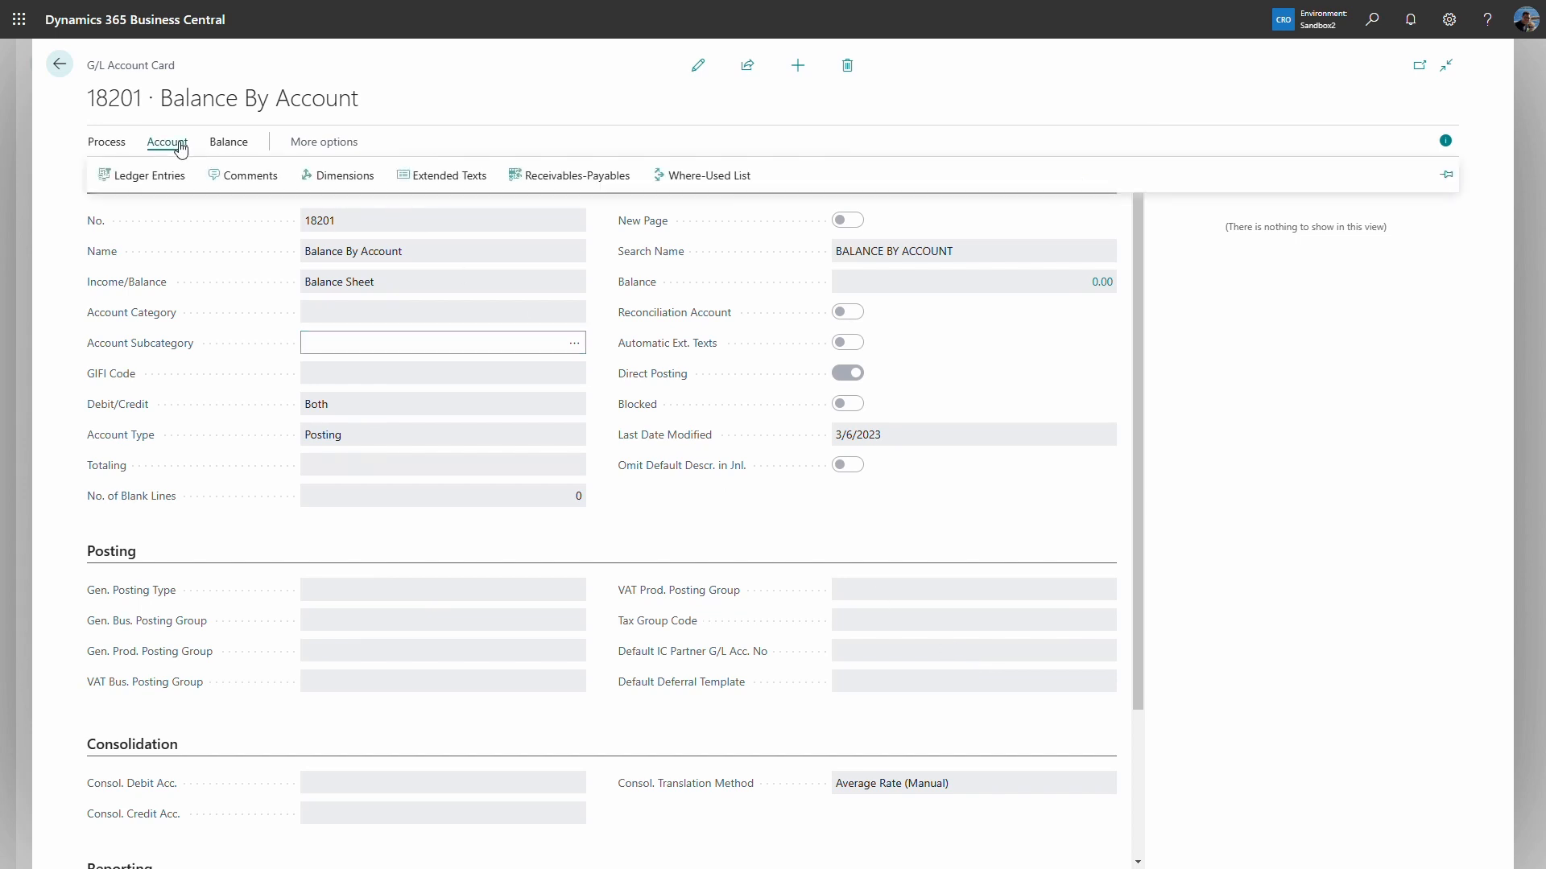
{"action": "left_click", "coordinate": [322, 175]}
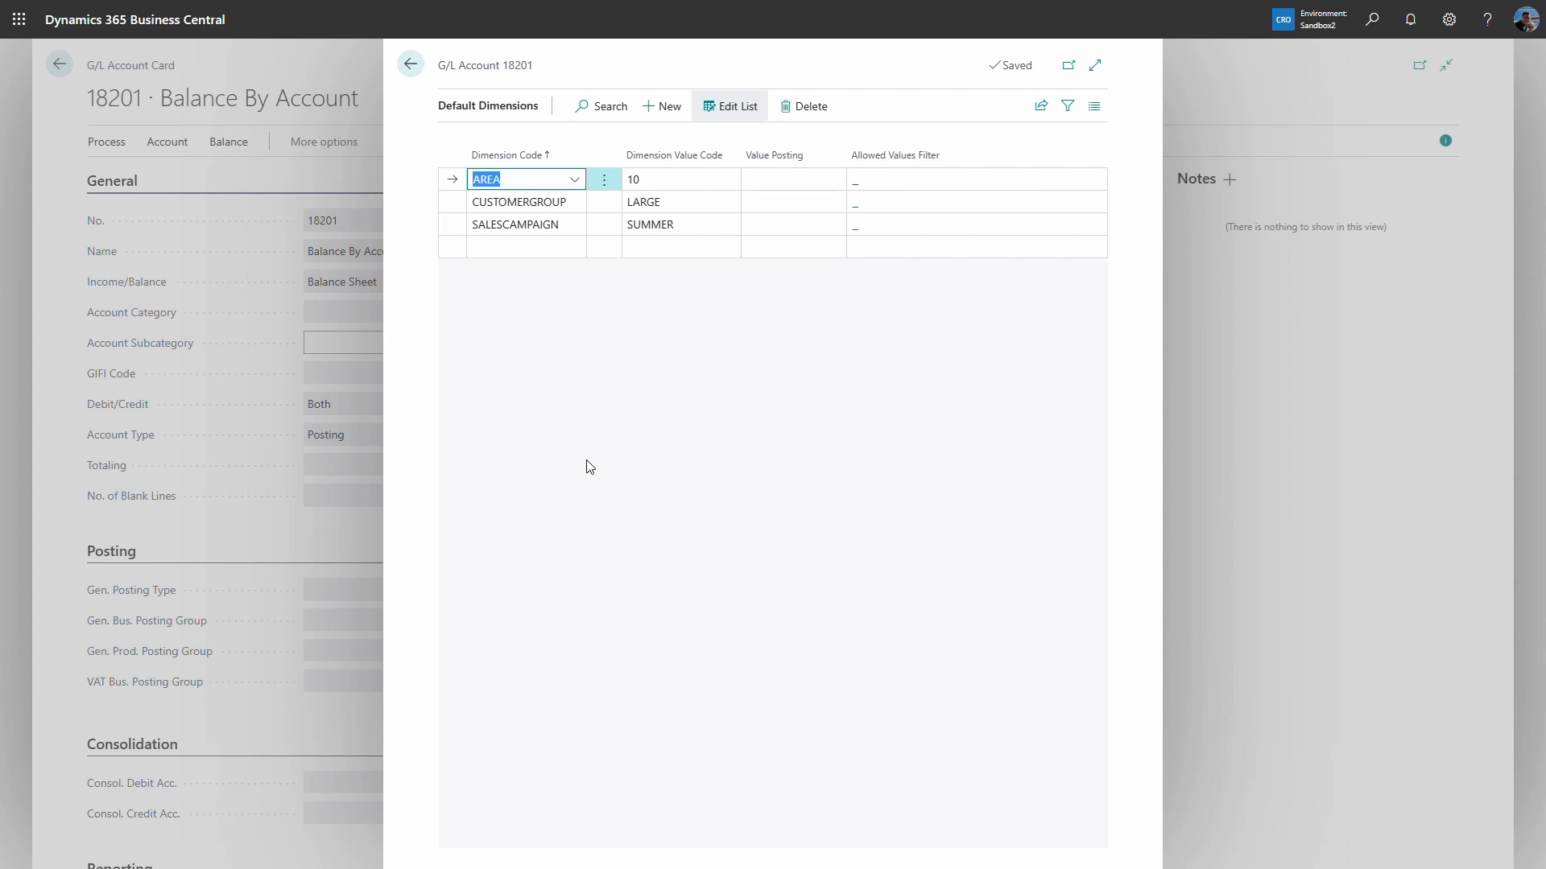
{"action": "left_click", "coordinate": [415, 71]}
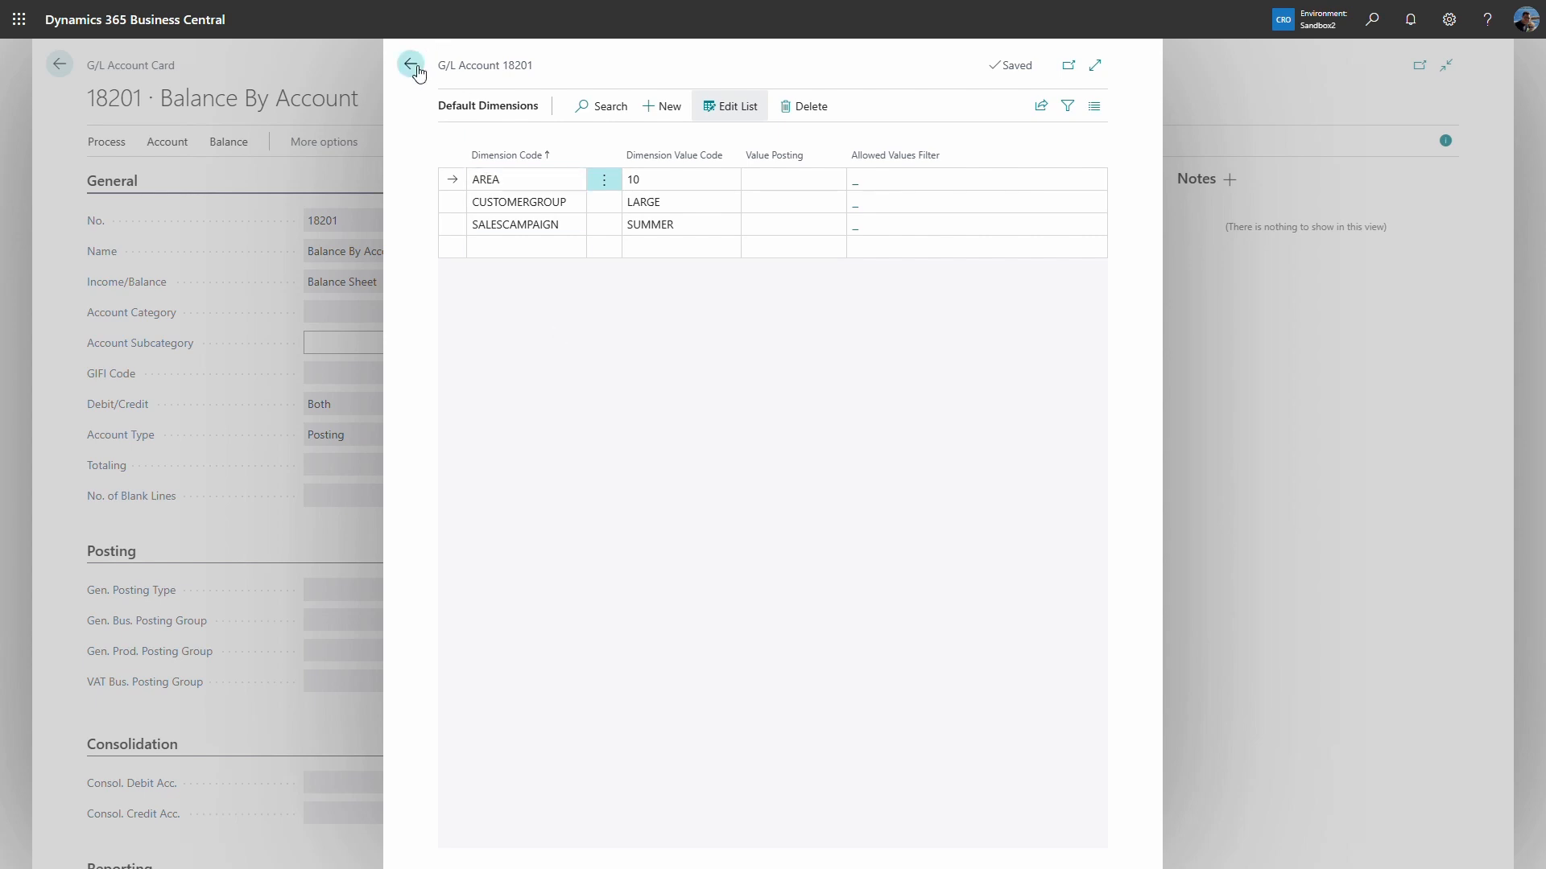
{"action": "left_click", "coordinate": [64, 67]}
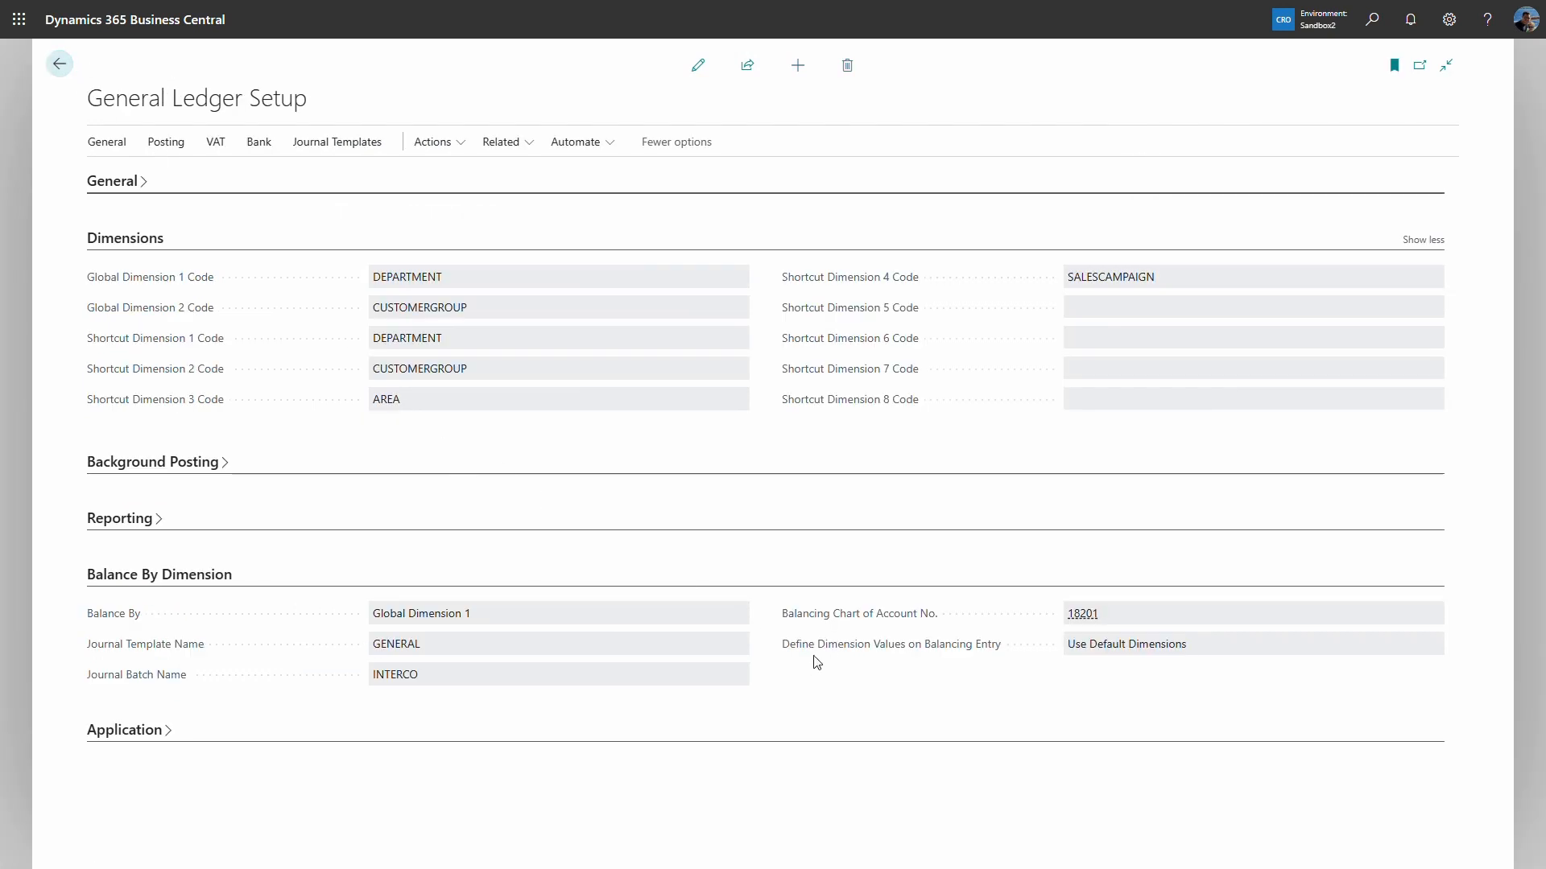
{"action": "mouse_move", "coordinate": [832, 660]}
{"action": "left_click", "coordinate": [59, 65]}
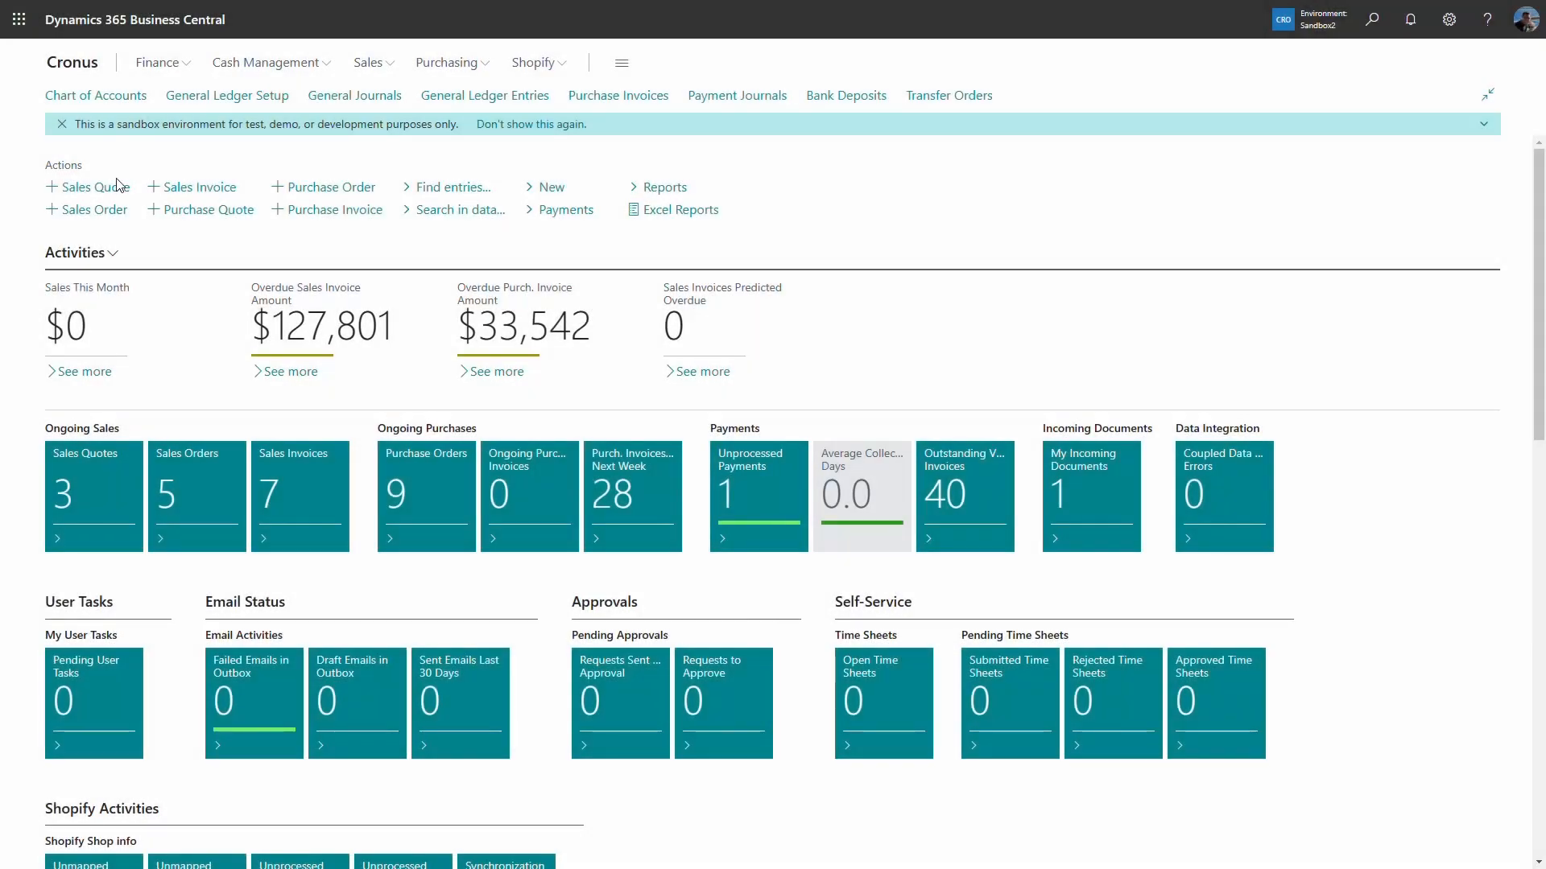
Set the Department Code to ADM on the Bonds line of the DEFAULT general journal batch.
{"action": "left_click", "coordinate": [330, 100]}
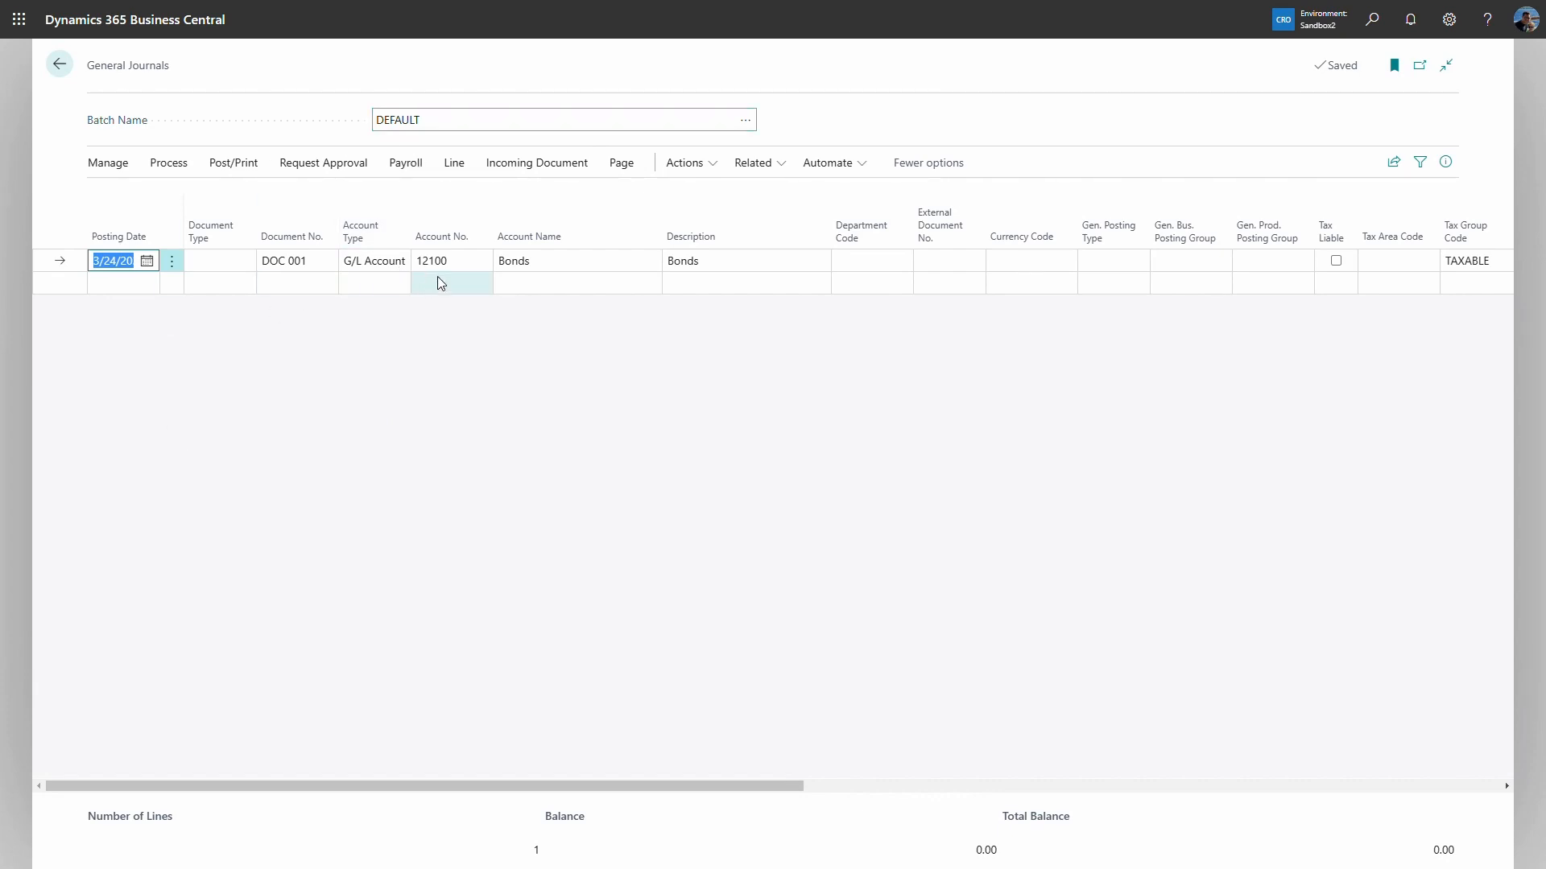
{"action": "left_click_drag", "start_coordinate": [671, 785], "coordinate": [738, 785]}
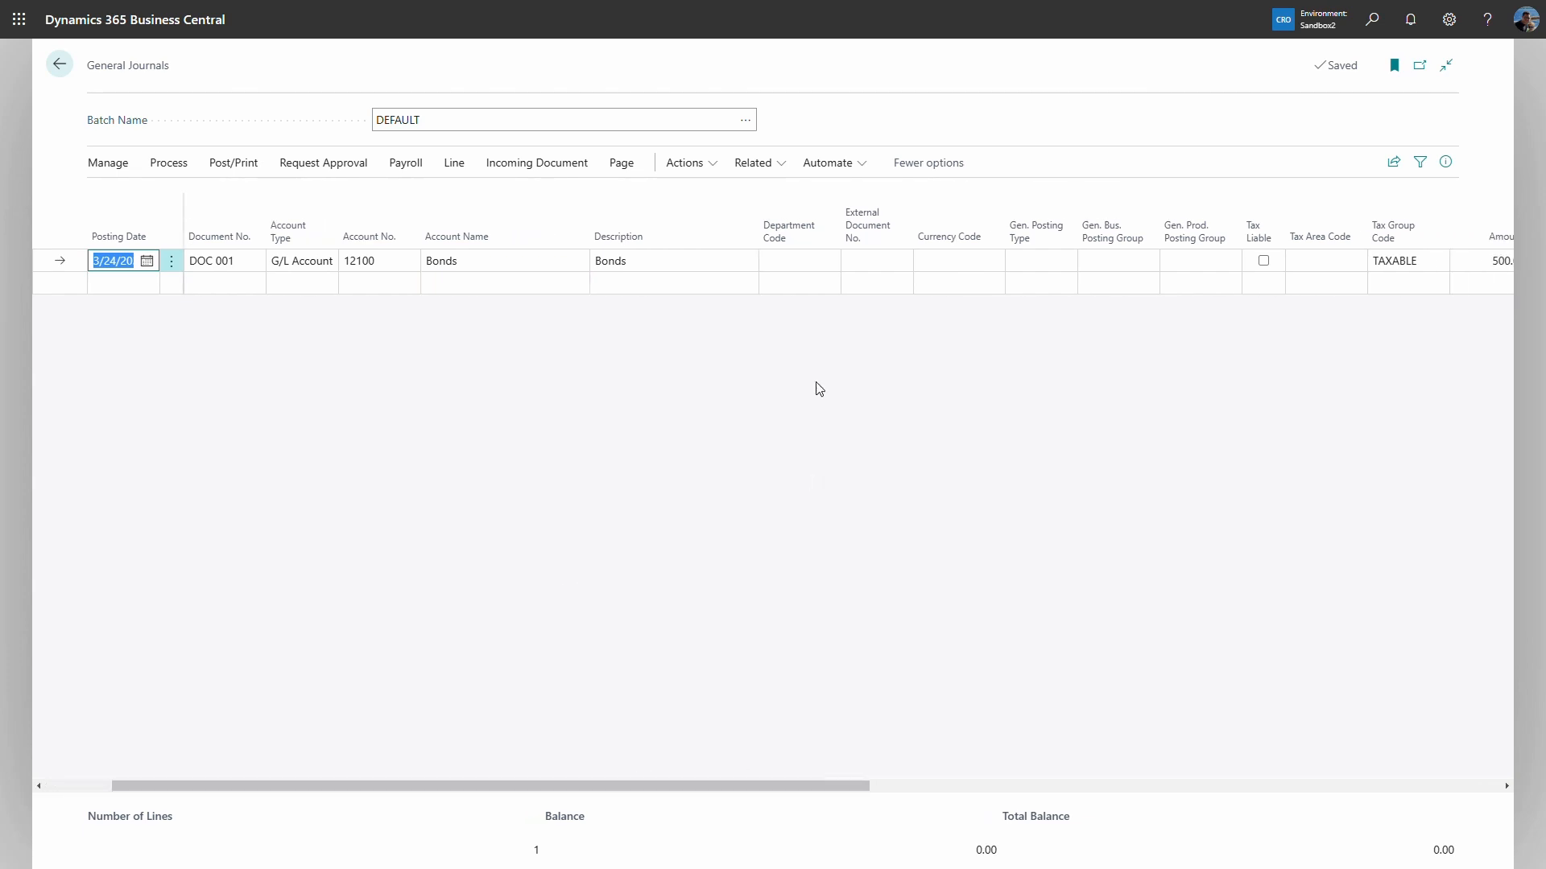
{"action": "left_click_drag", "start_coordinate": [847, 785], "coordinate": [1099, 785]}
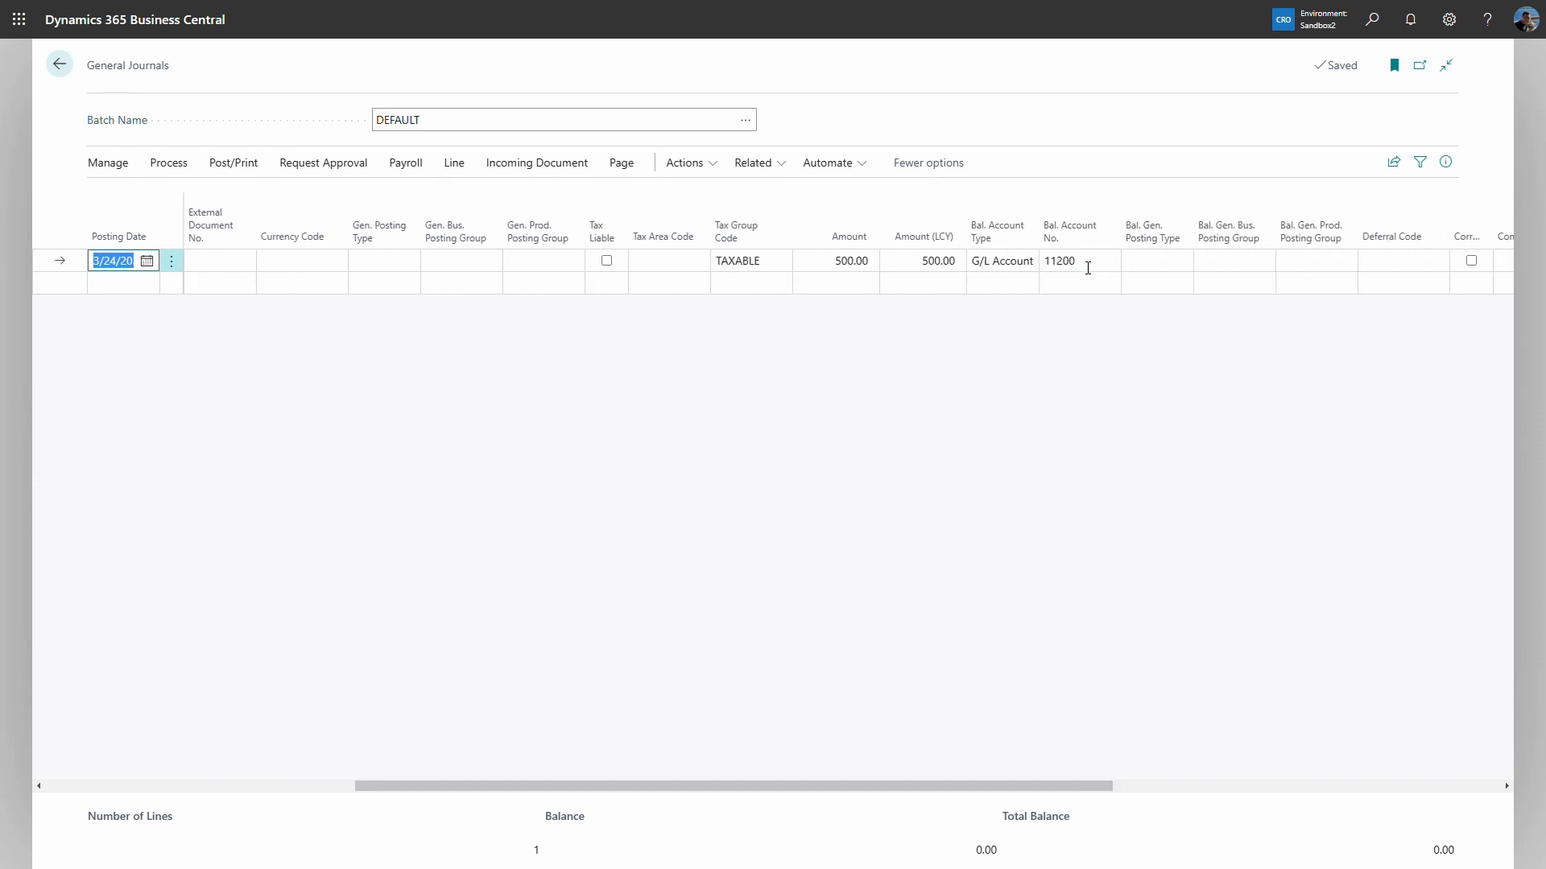
{"action": "left_click_drag", "start_coordinate": [1007, 786], "coordinate": [755, 790]}
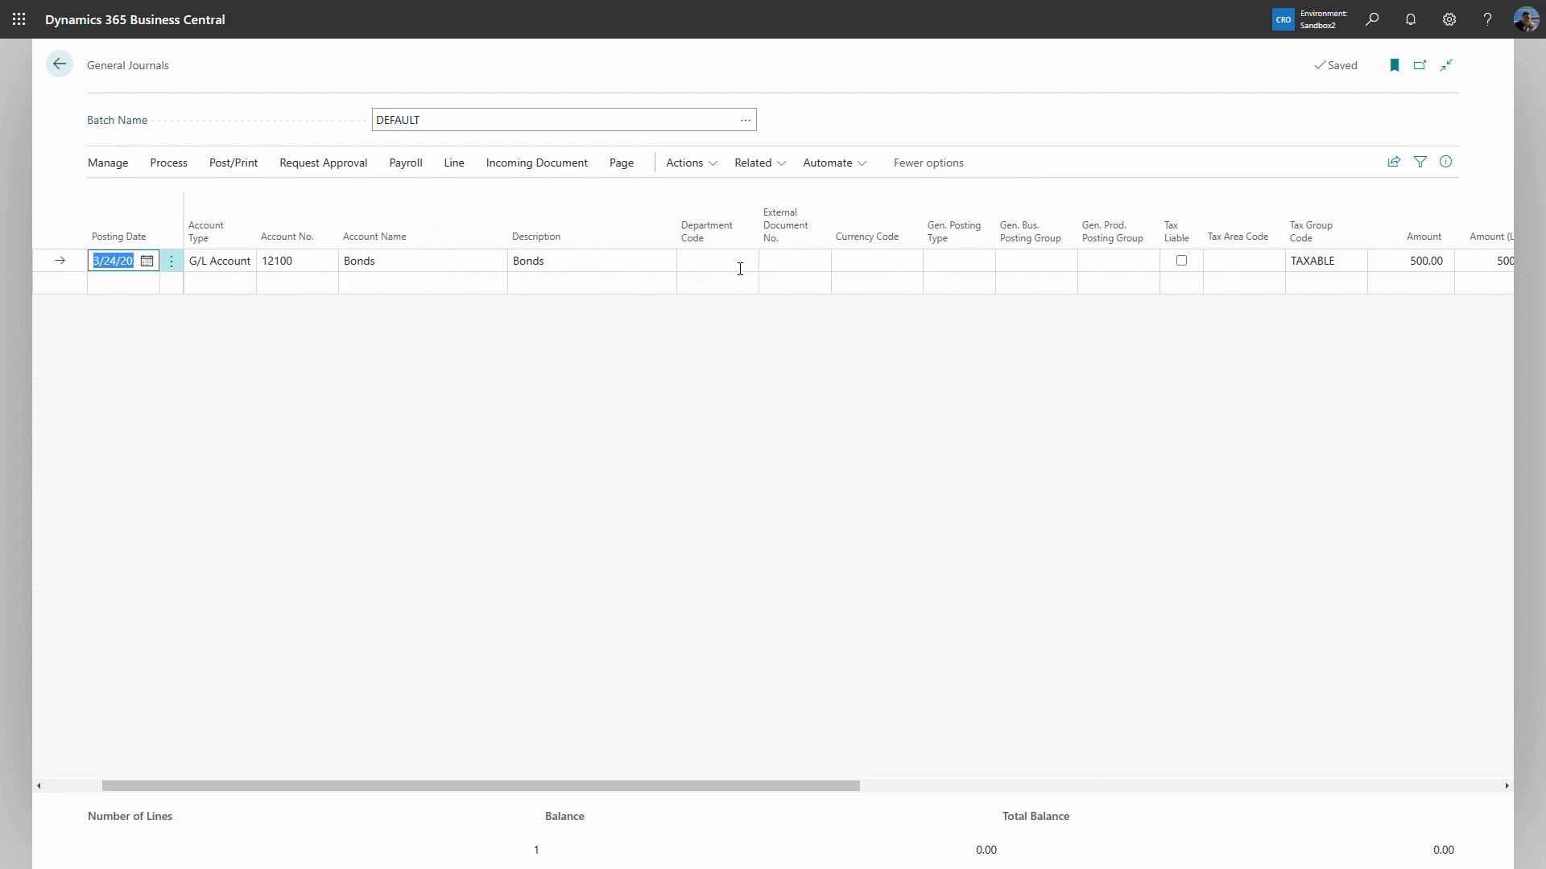
{"action": "left_click", "coordinate": [738, 260]}
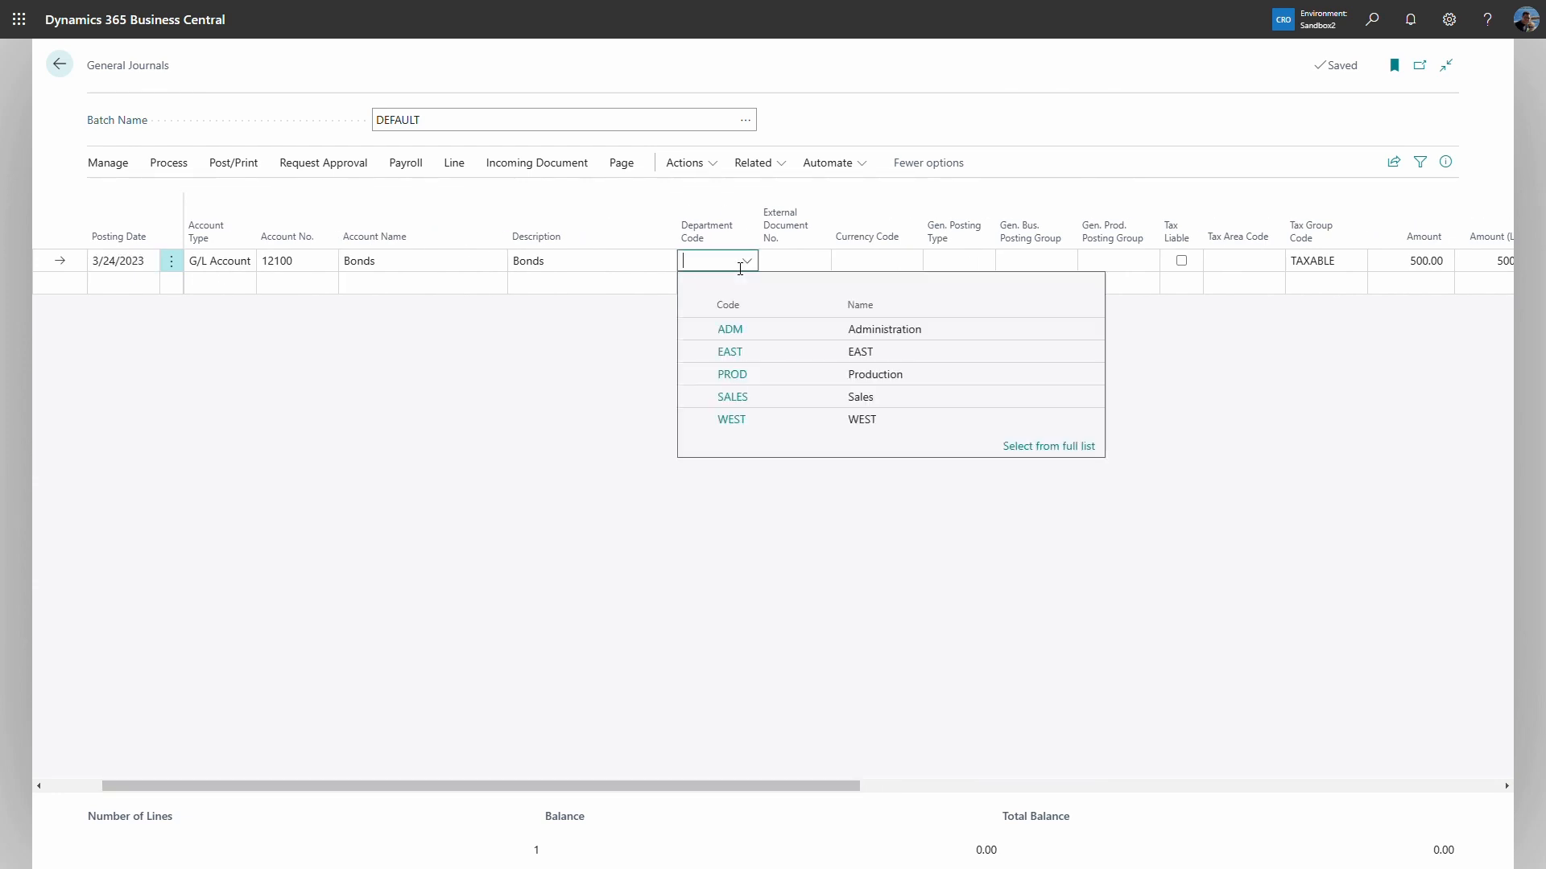
{"action": "left_click", "coordinate": [753, 329]}
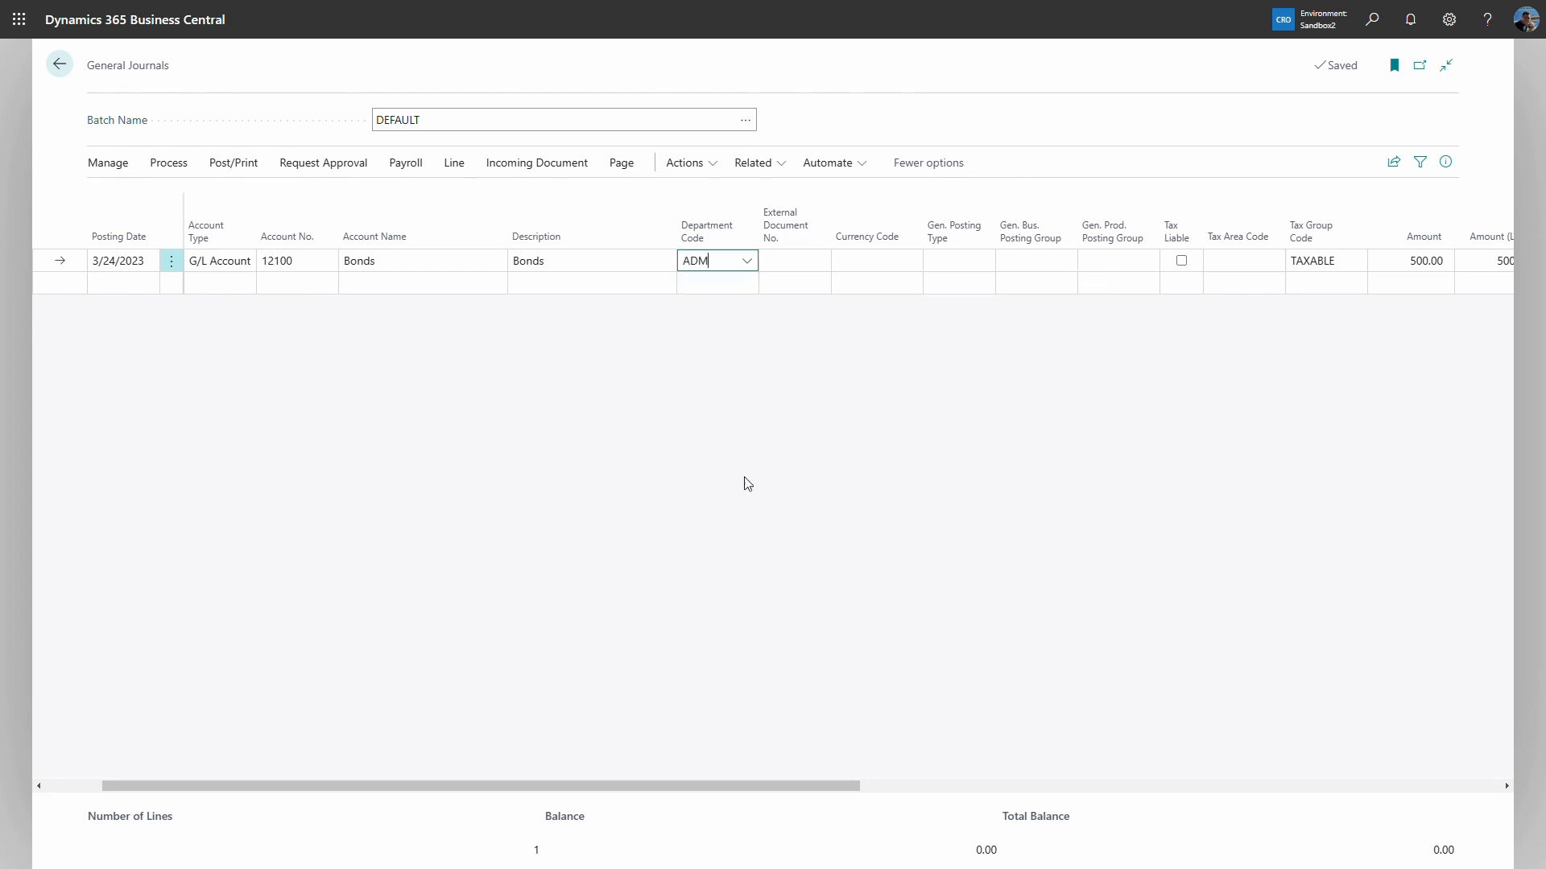
{"action": "key", "text": "Tab"}
{"action": "key", "text": "Tab"}
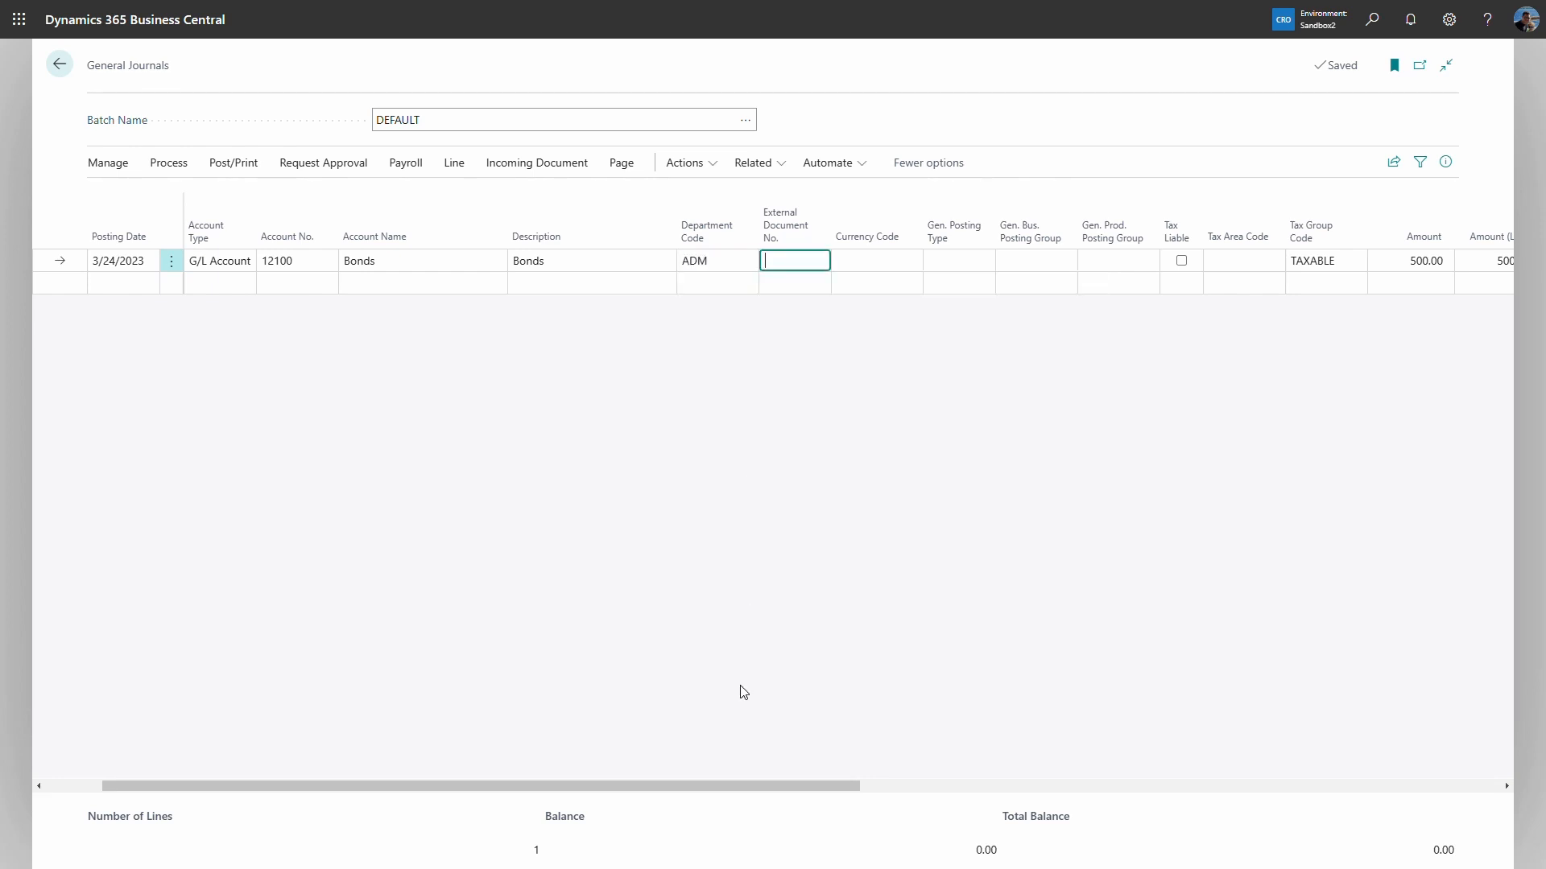
Set the journal line's Bal. Acct. Shortcut Dimension 1 Code to PROD and check it against the line's department.
{"action": "left_click_drag", "start_coordinate": [771, 785], "coordinate": [1314, 742]}
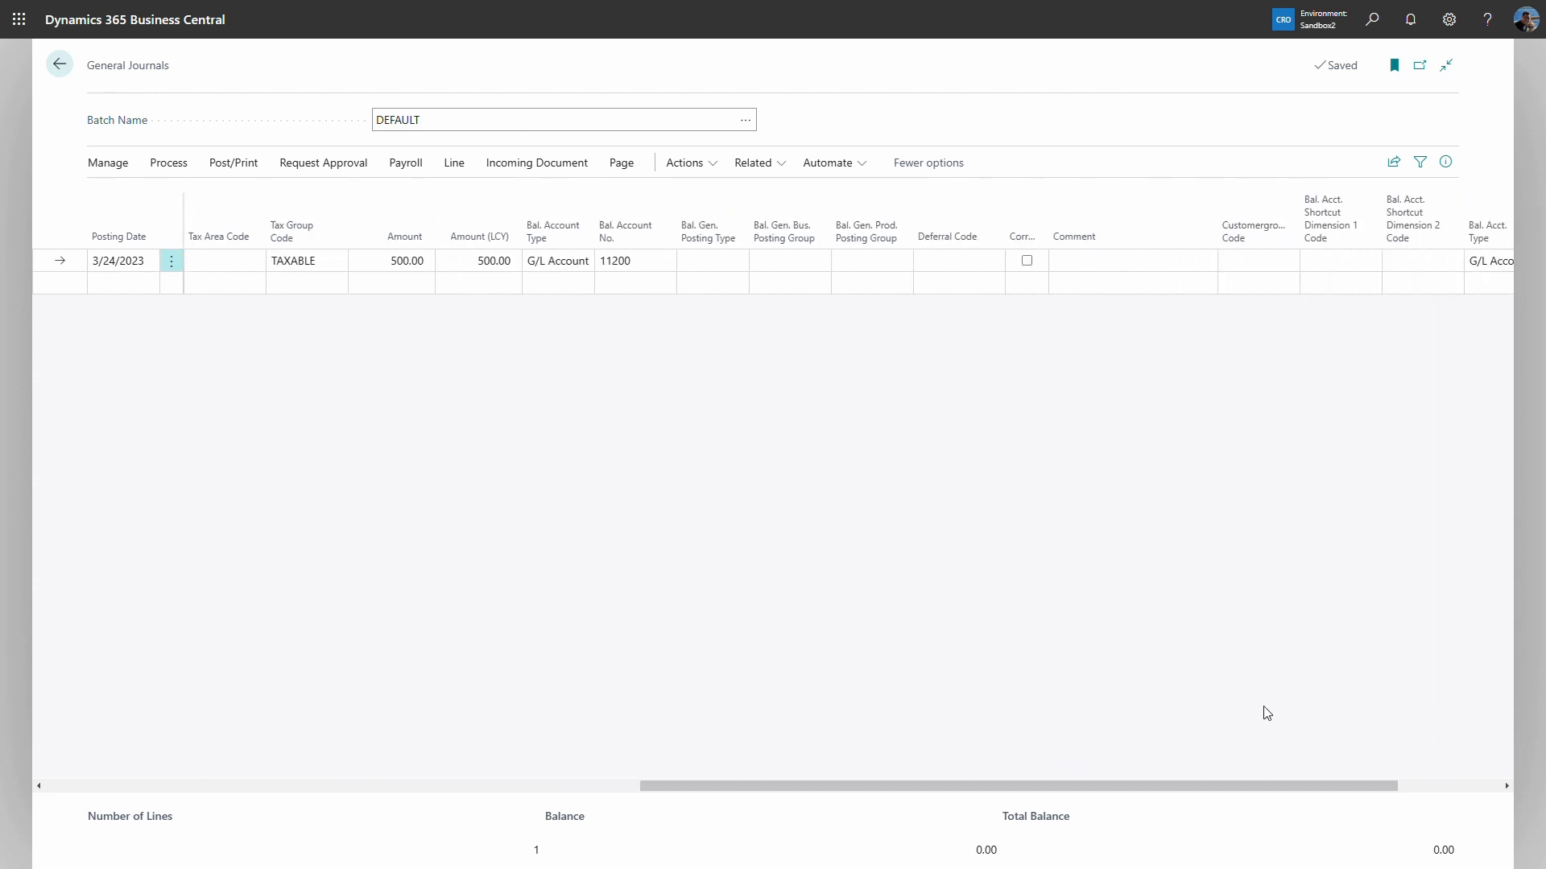
{"action": "left_click", "coordinate": [1344, 265]}
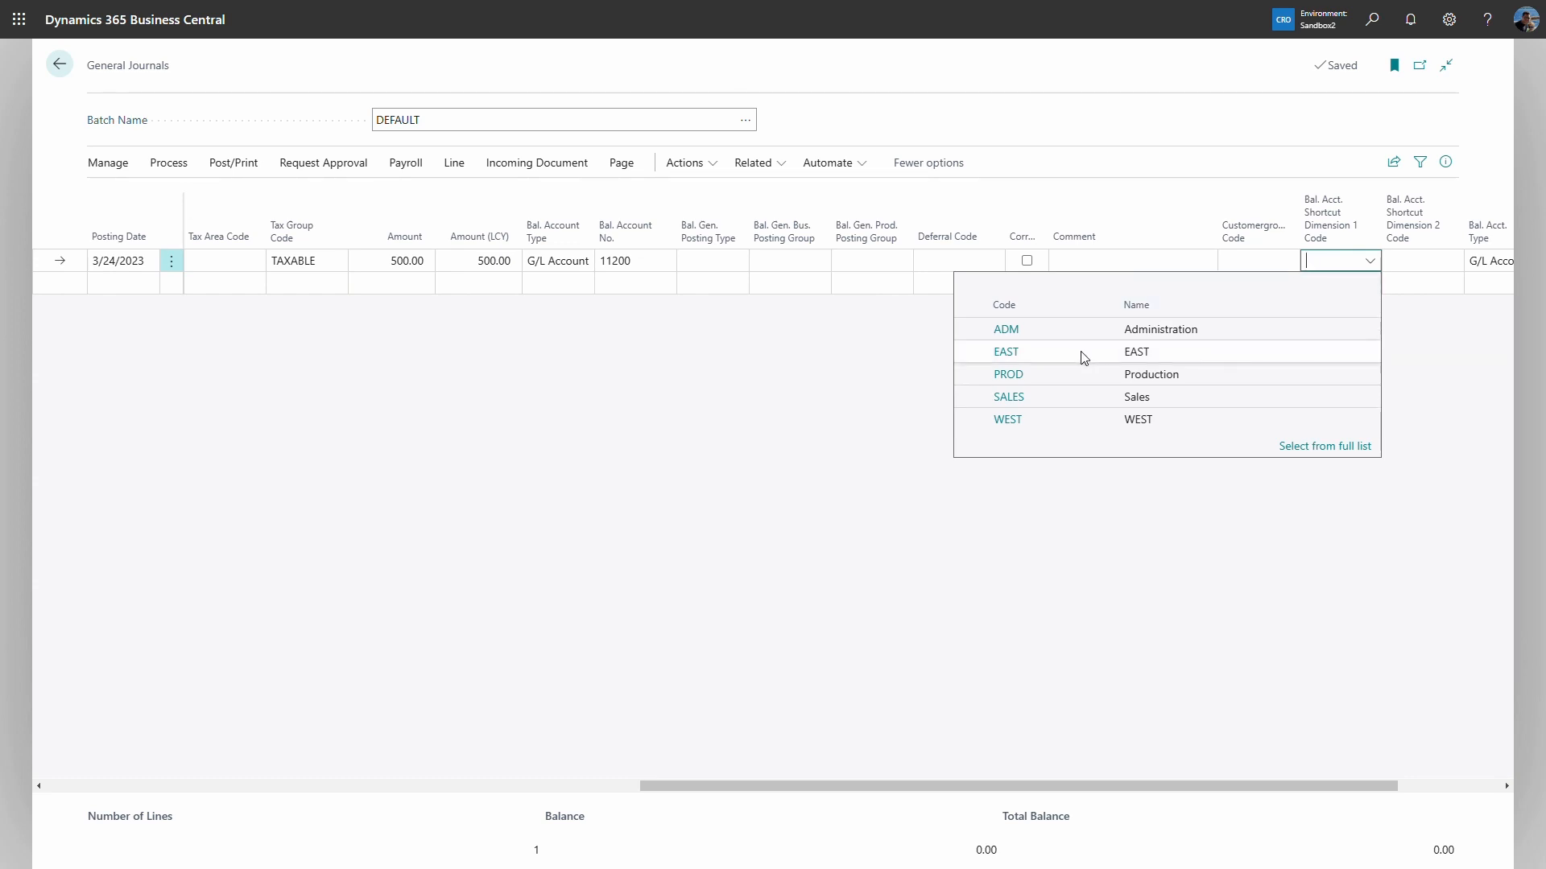
{"action": "left_click", "coordinate": [1080, 375]}
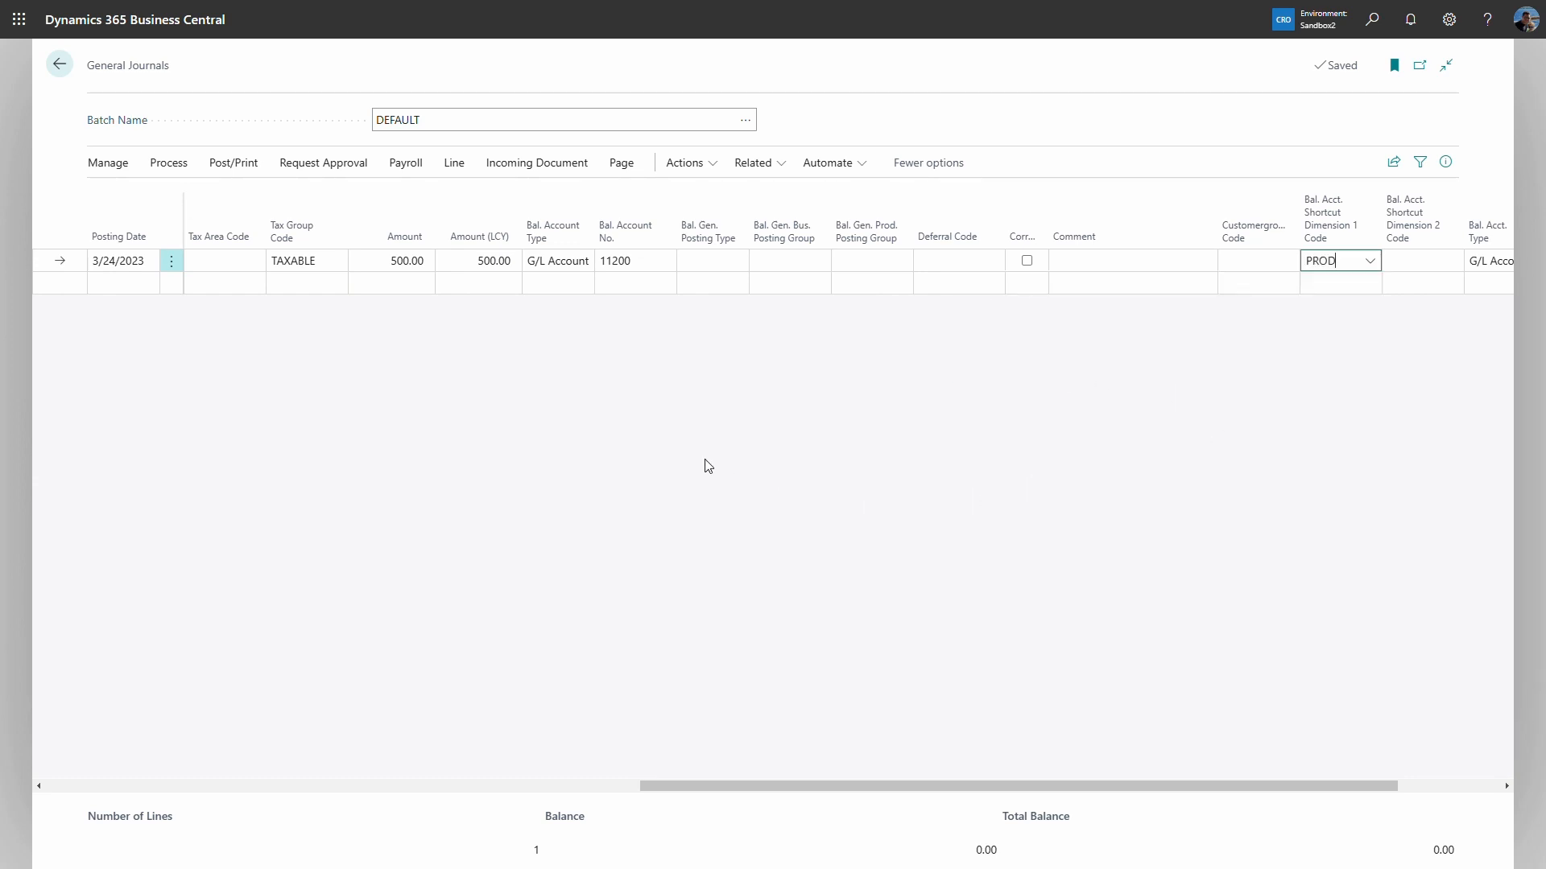
{"action": "left_click_drag", "start_coordinate": [700, 792], "coordinate": [168, 791]}
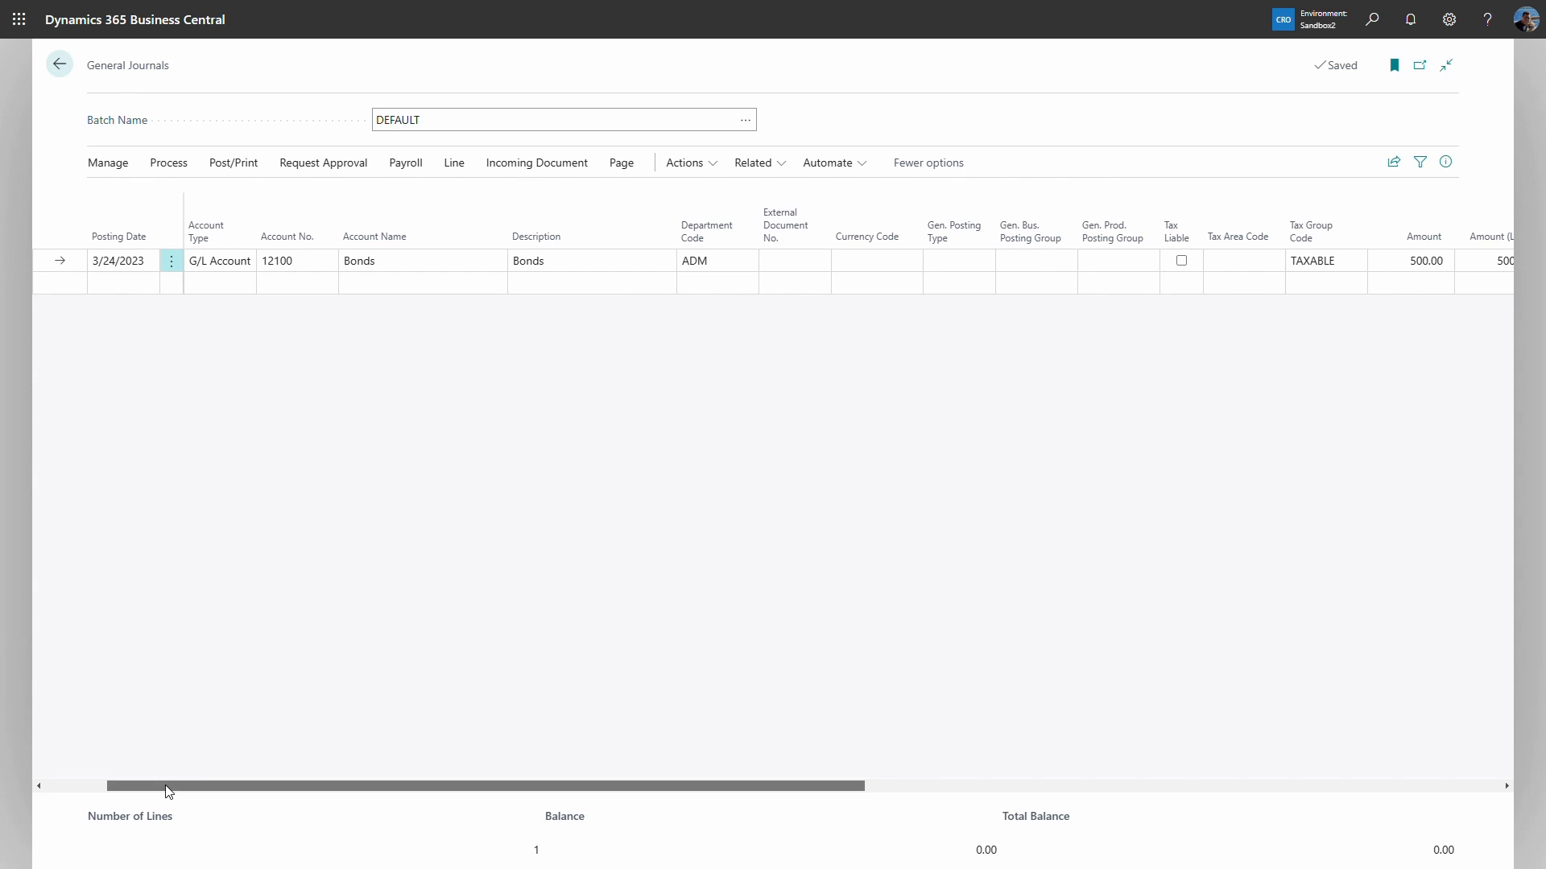
{"action": "left_click_drag", "start_coordinate": [168, 791], "coordinate": [722, 735]}
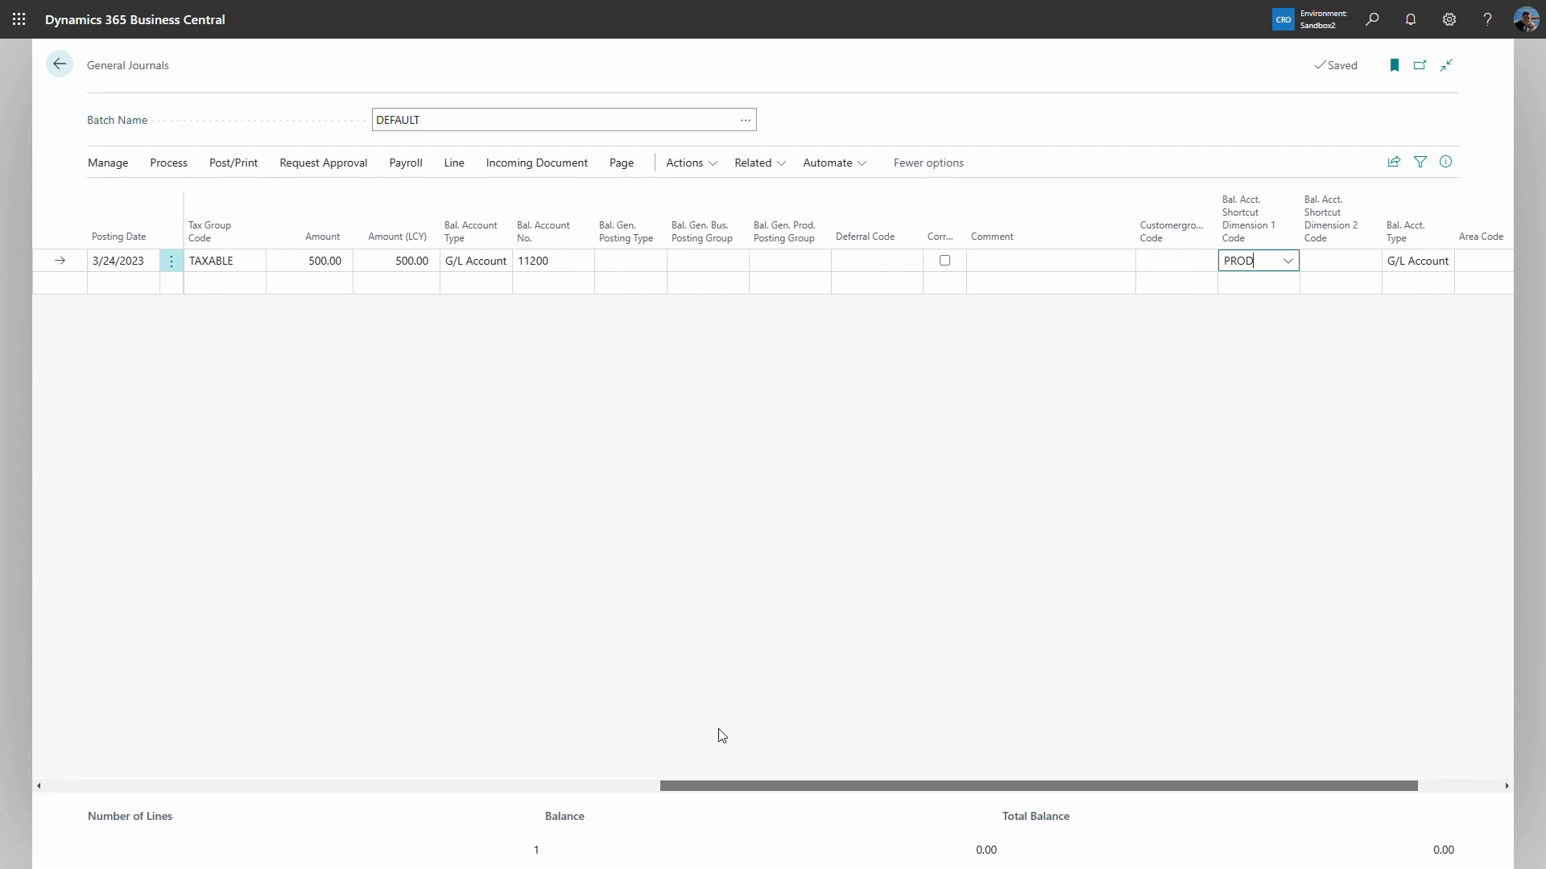
{"action": "left_click_drag", "start_coordinate": [719, 731], "coordinate": [732, 699]}
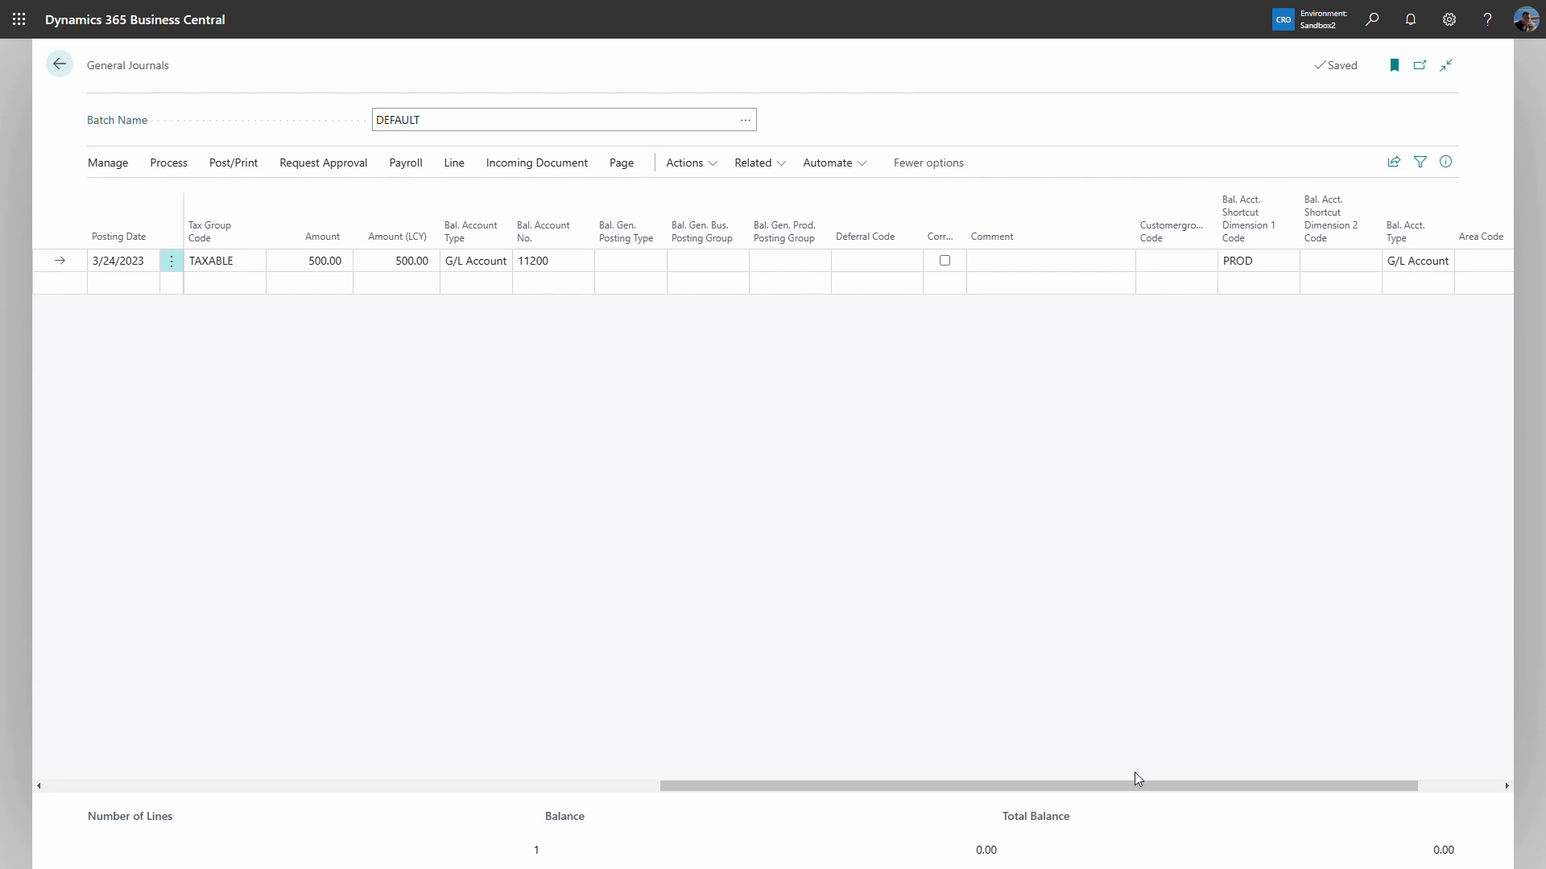
Post the general journal line with Post & Balance, accepting the posting date after the work date.
{"action": "left_click", "coordinate": [247, 168]}
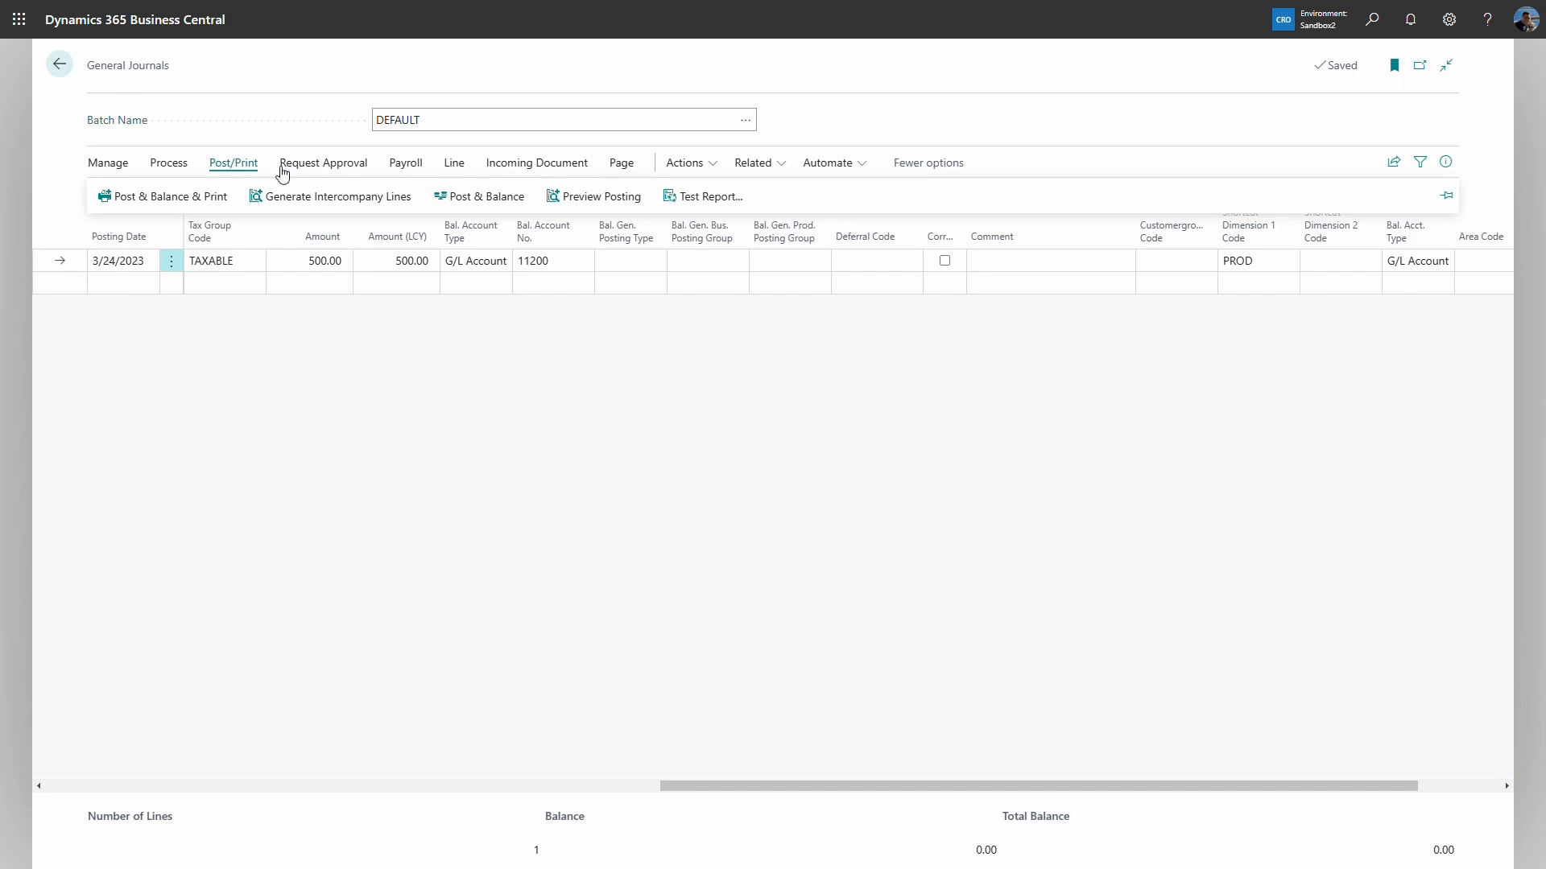
{"action": "left_click", "coordinate": [444, 202]}
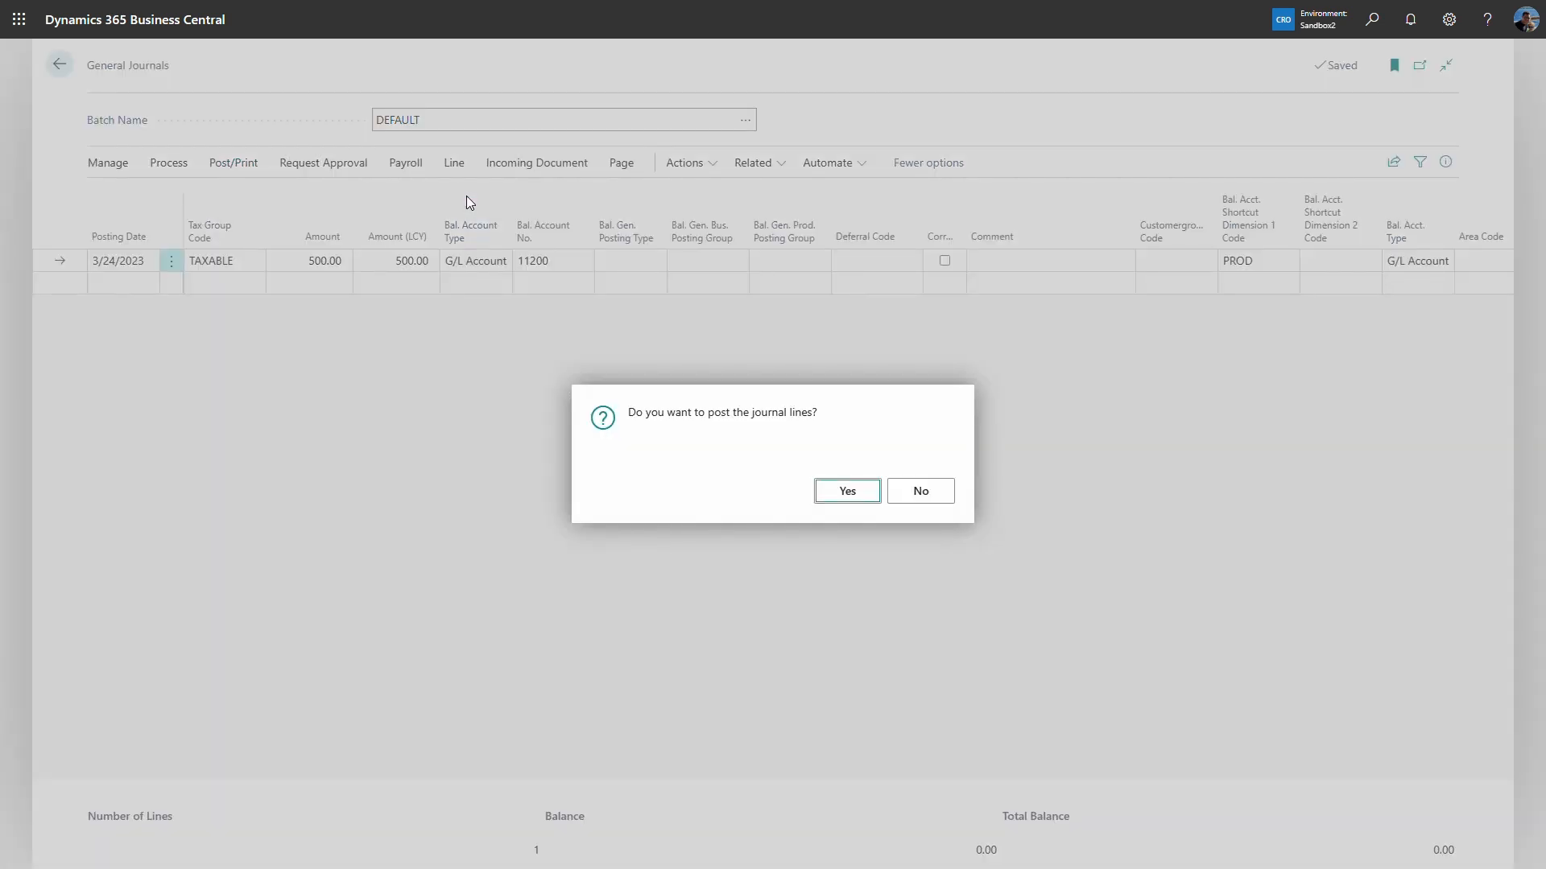
{"action": "left_click", "coordinate": [850, 493]}
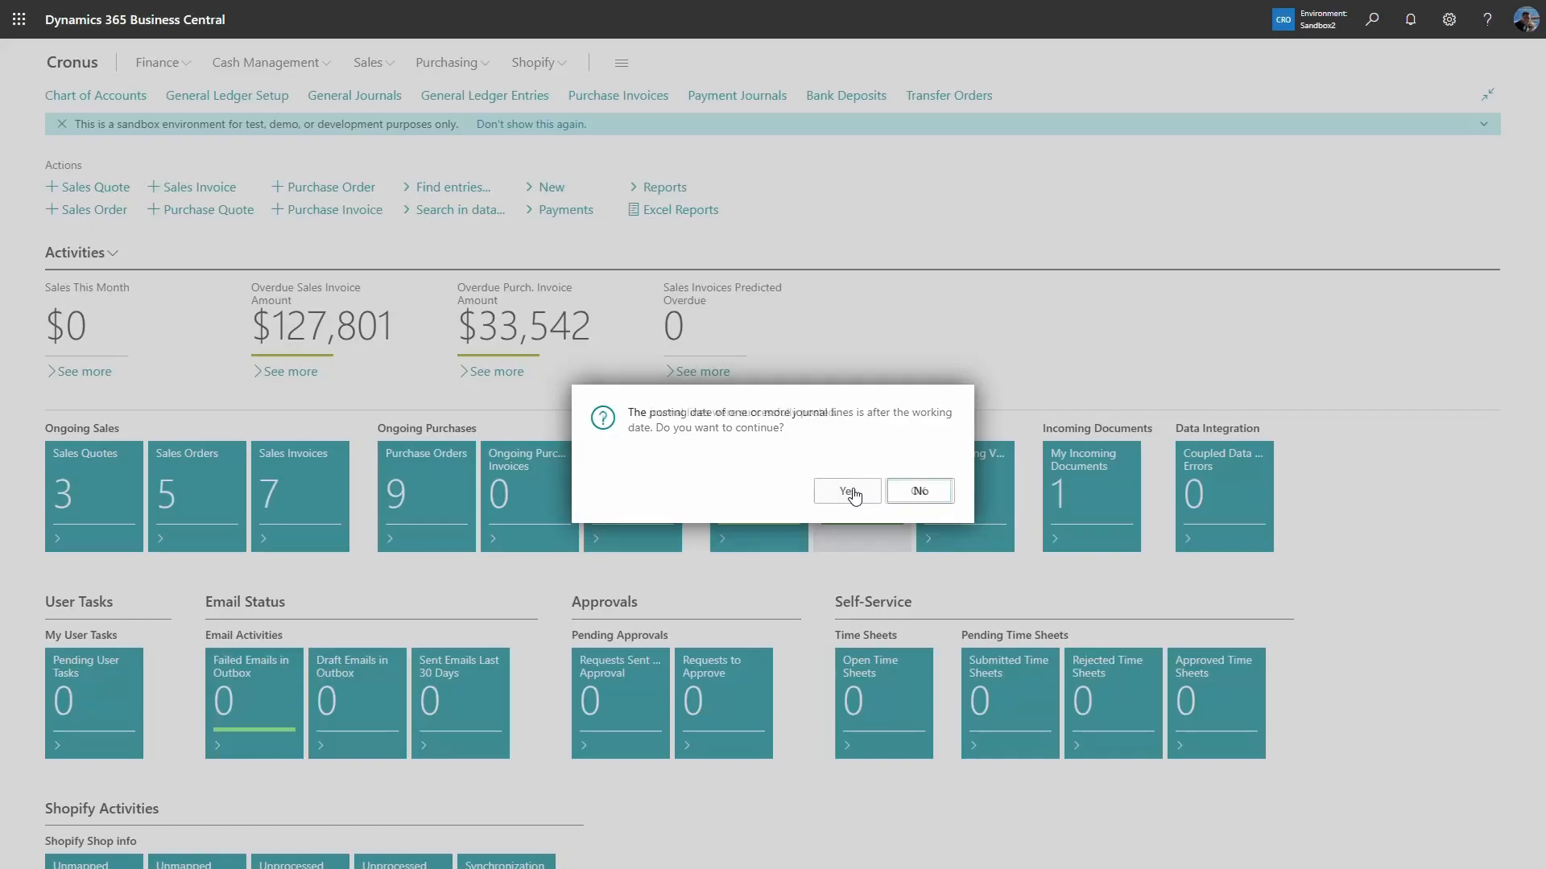
{"action": "left_click", "coordinate": [752, 493]}
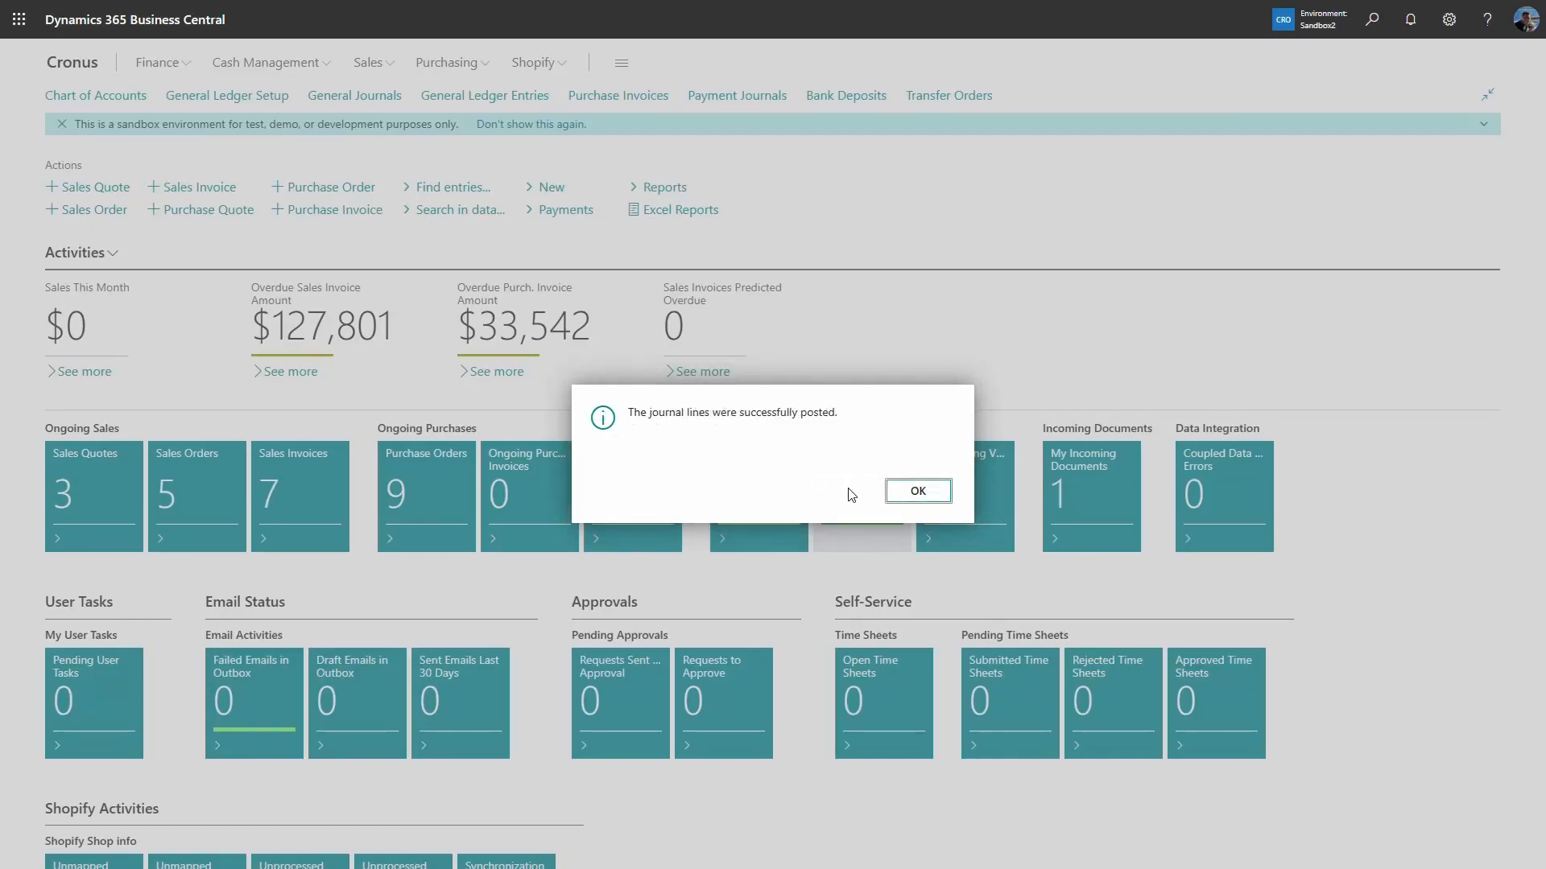
{"action": "left_click", "coordinate": [910, 493]}
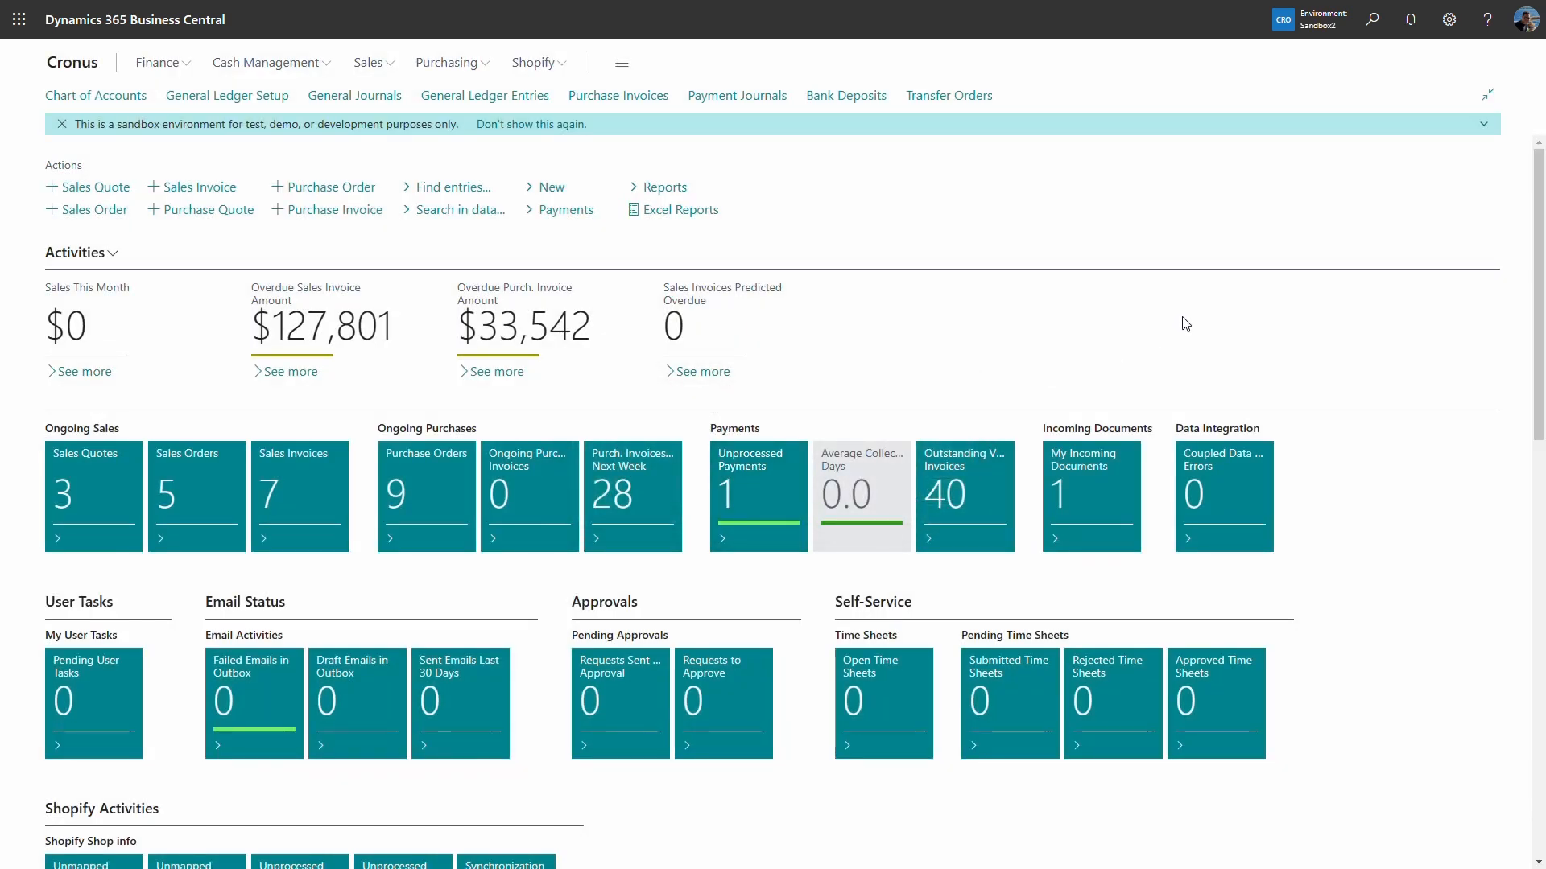
Examine the posted general ledger entries in the Multi Entity Control Overview view, comparing their accounts, departments, amounts and other dimension codes.
{"action": "left_click", "coordinate": [516, 96]}
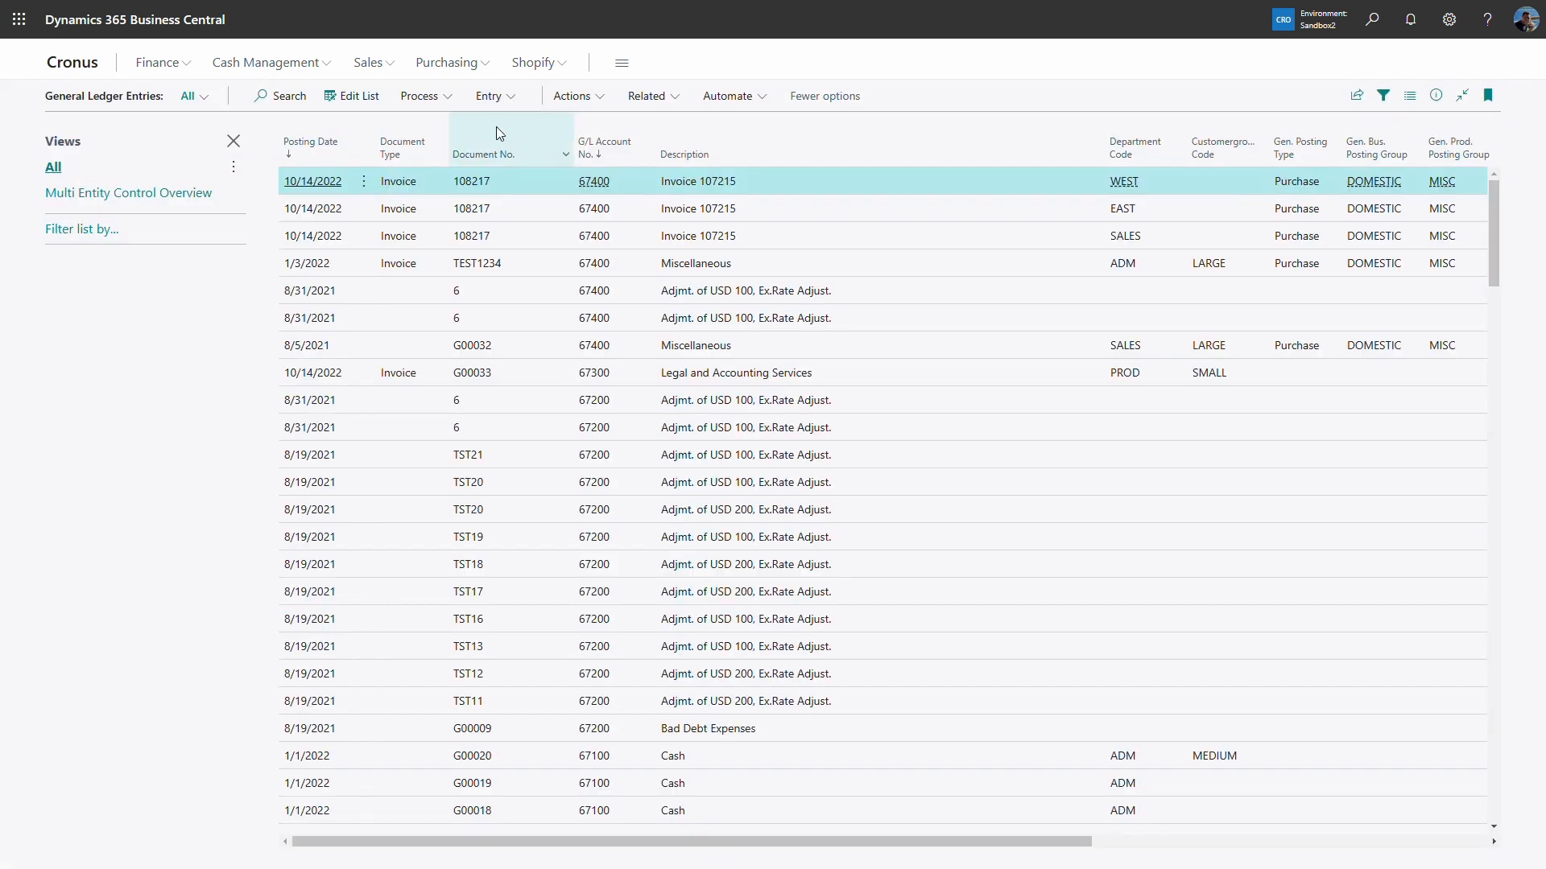
{"action": "left_click", "coordinate": [181, 203]}
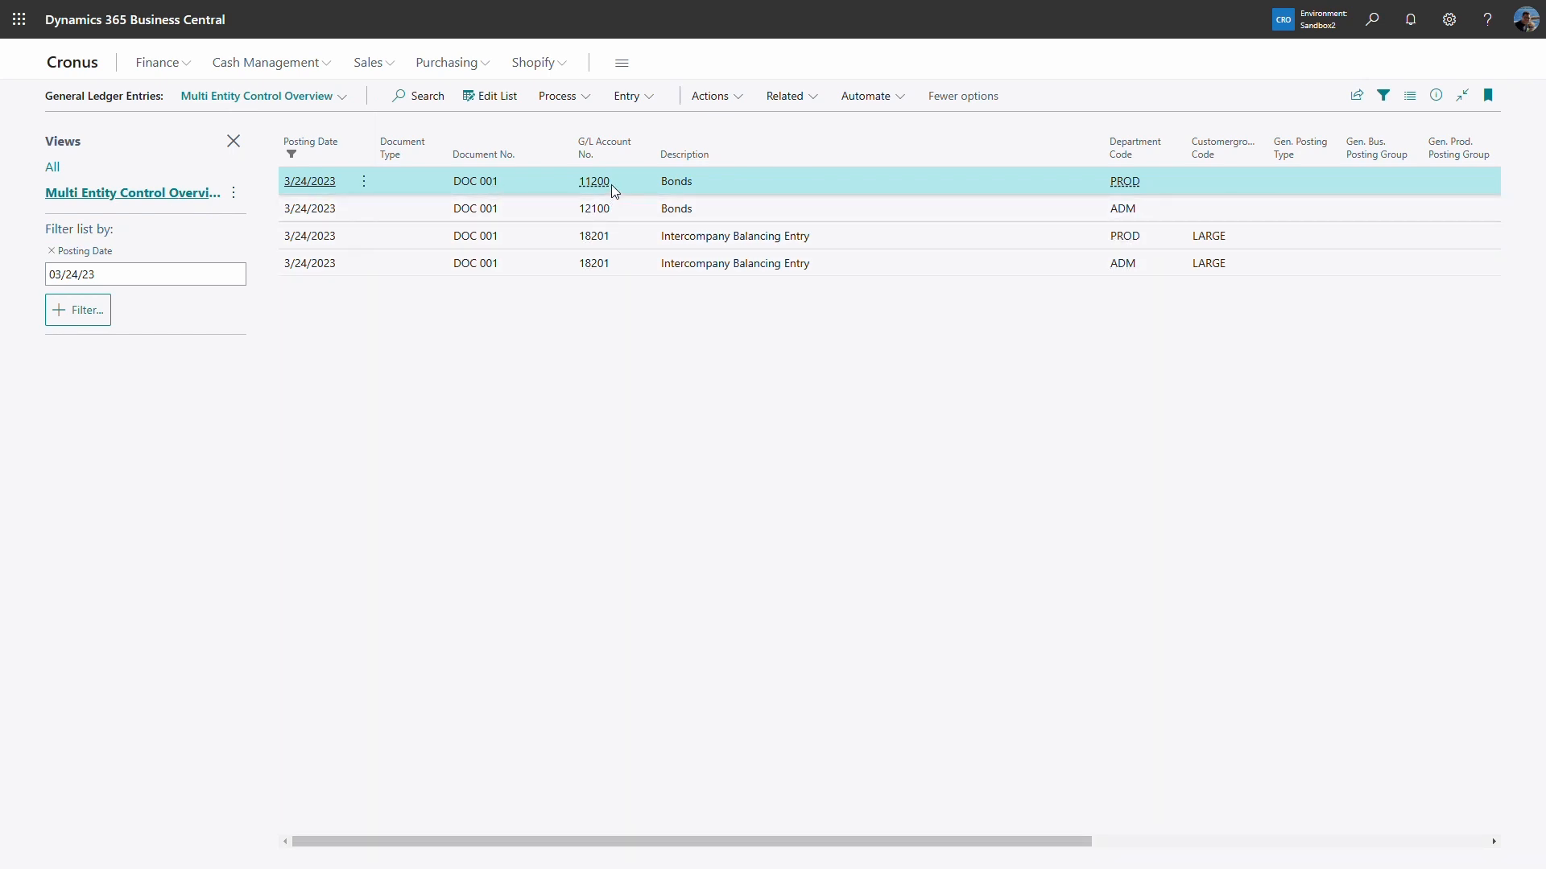
{"action": "left_click", "coordinate": [608, 208]}
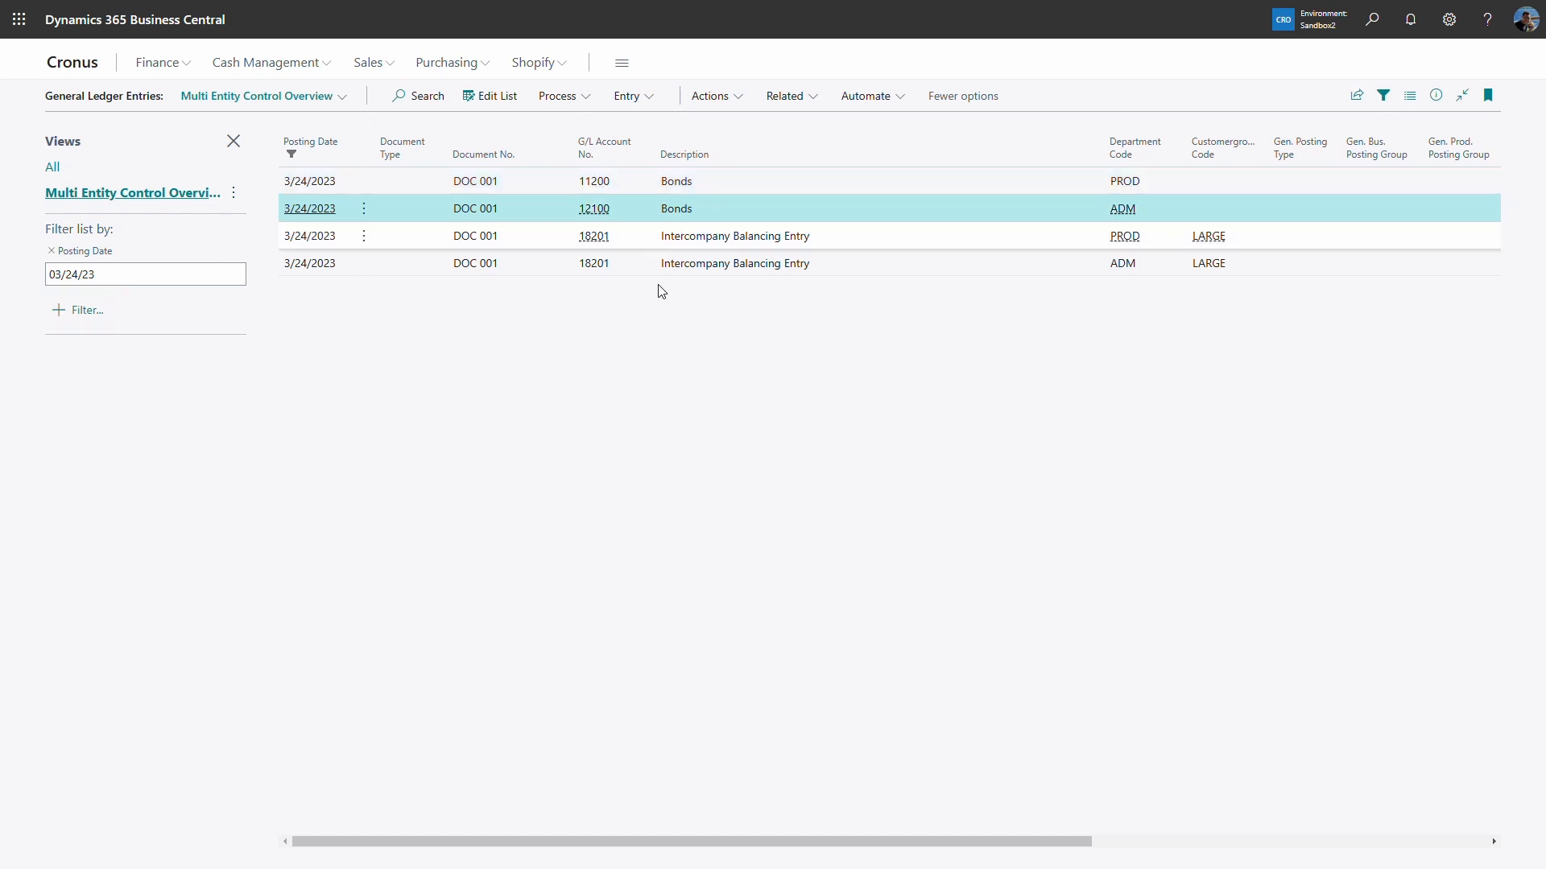
{"action": "left_click", "coordinate": [745, 182]}
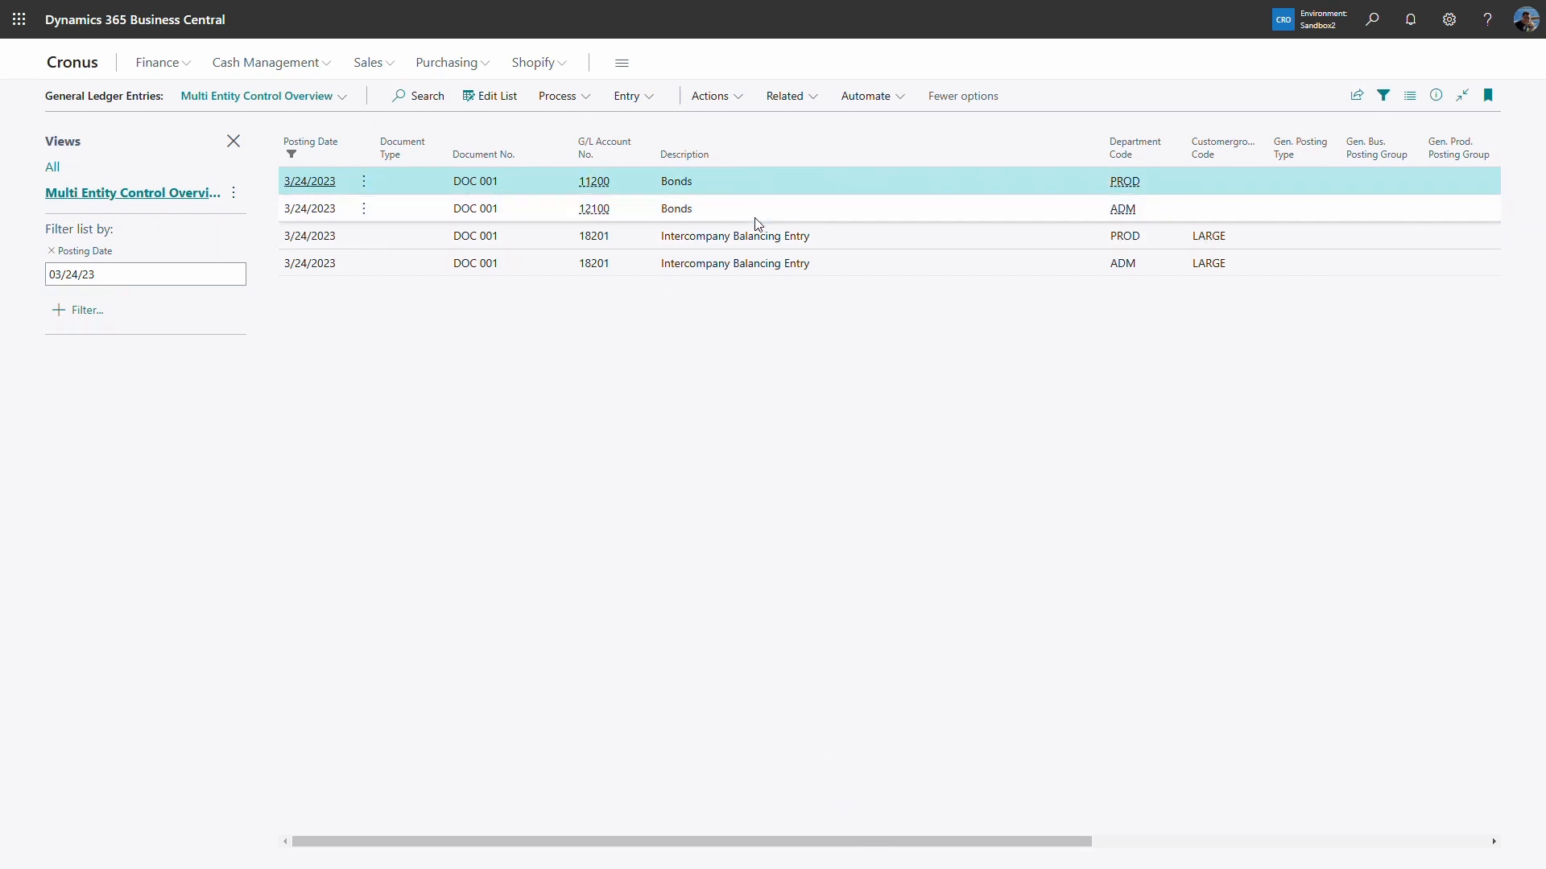
{"action": "left_click", "coordinate": [630, 211]}
{"action": "left_click_drag", "start_coordinate": [947, 839], "coordinate": [1121, 829]}
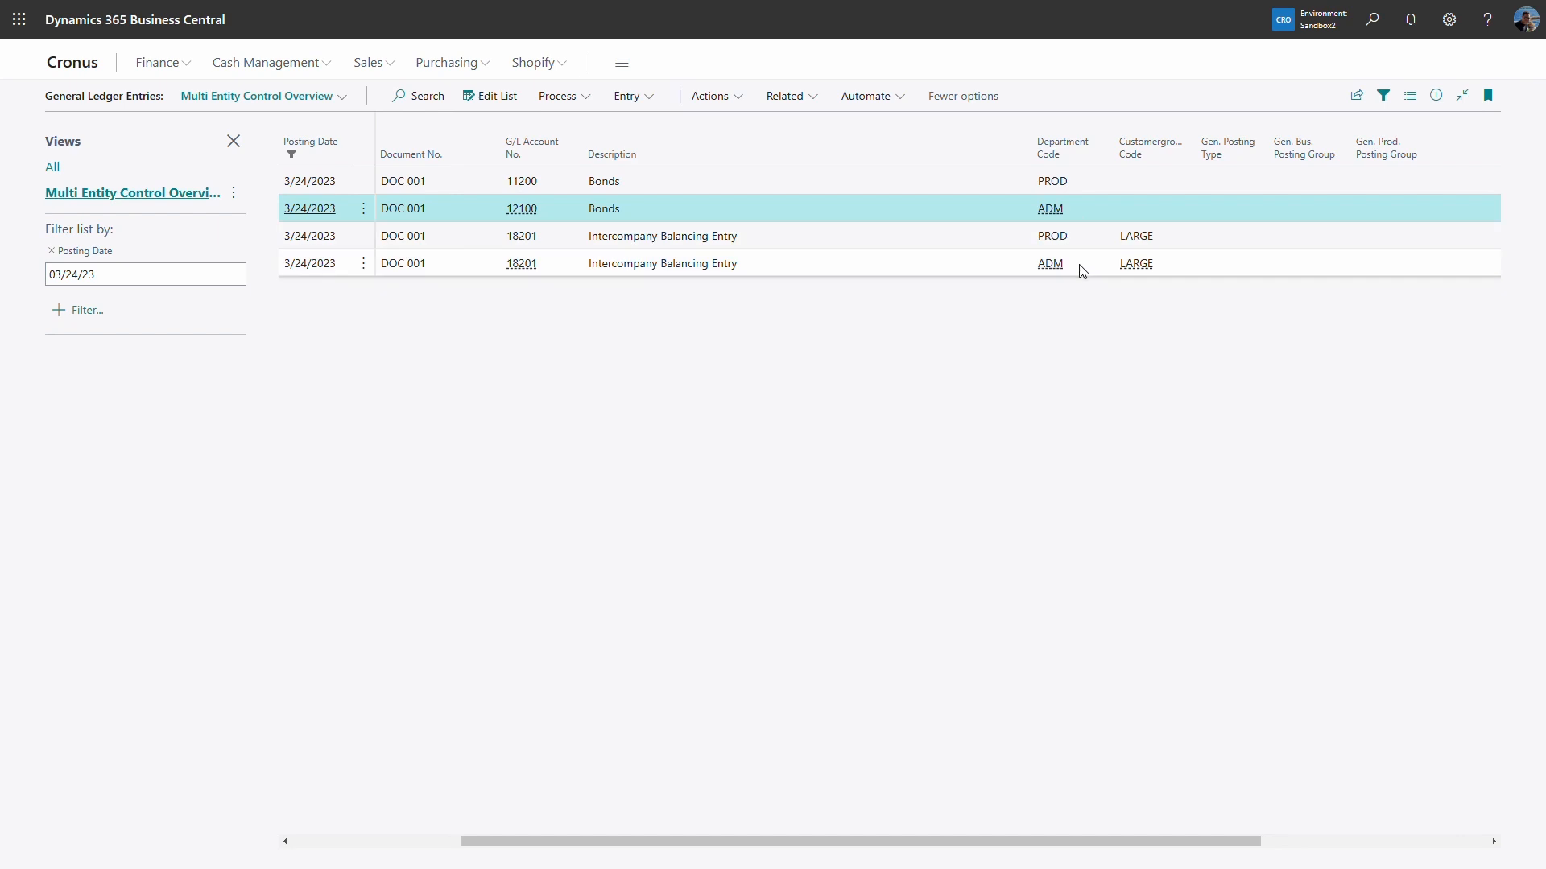
{"action": "left_click_drag", "start_coordinate": [1046, 839], "coordinate": [1311, 808]}
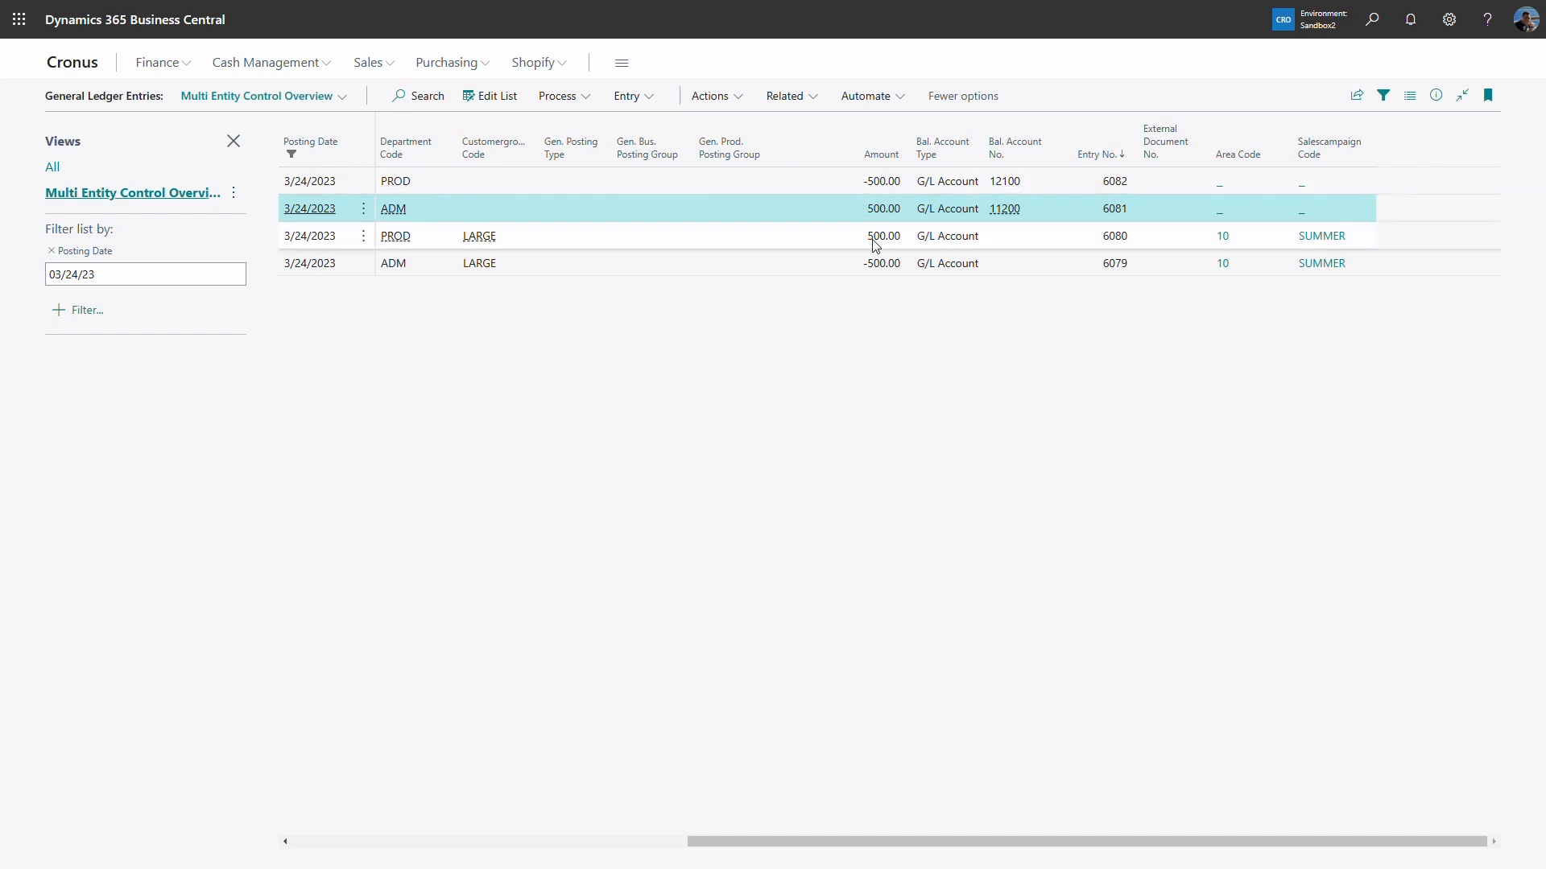
{"action": "left_click", "coordinate": [897, 239]}
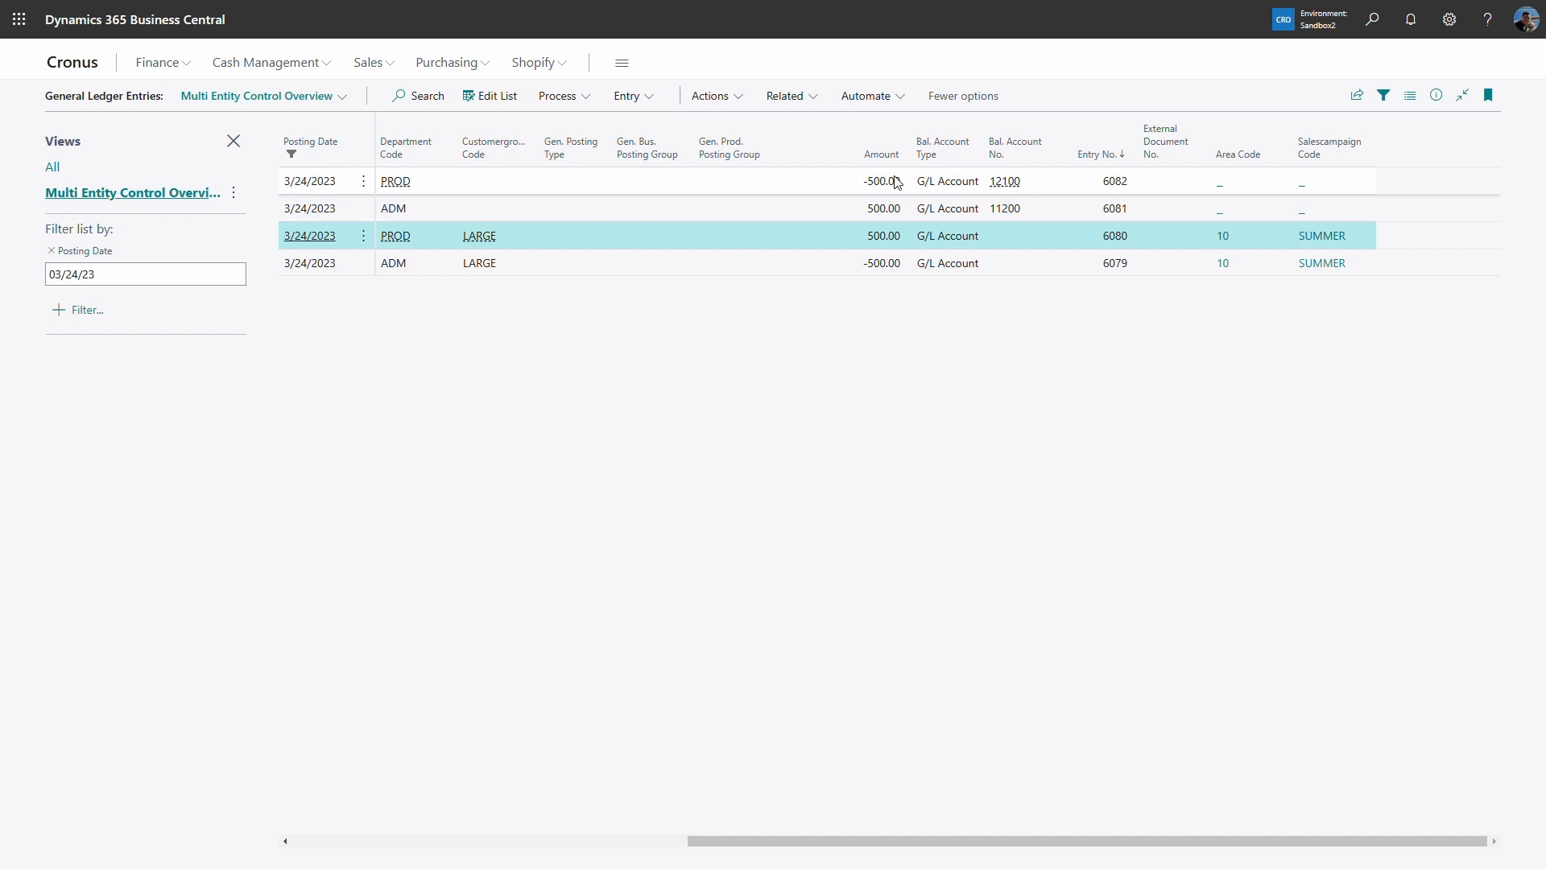
{"action": "left_click", "coordinate": [901, 268]}
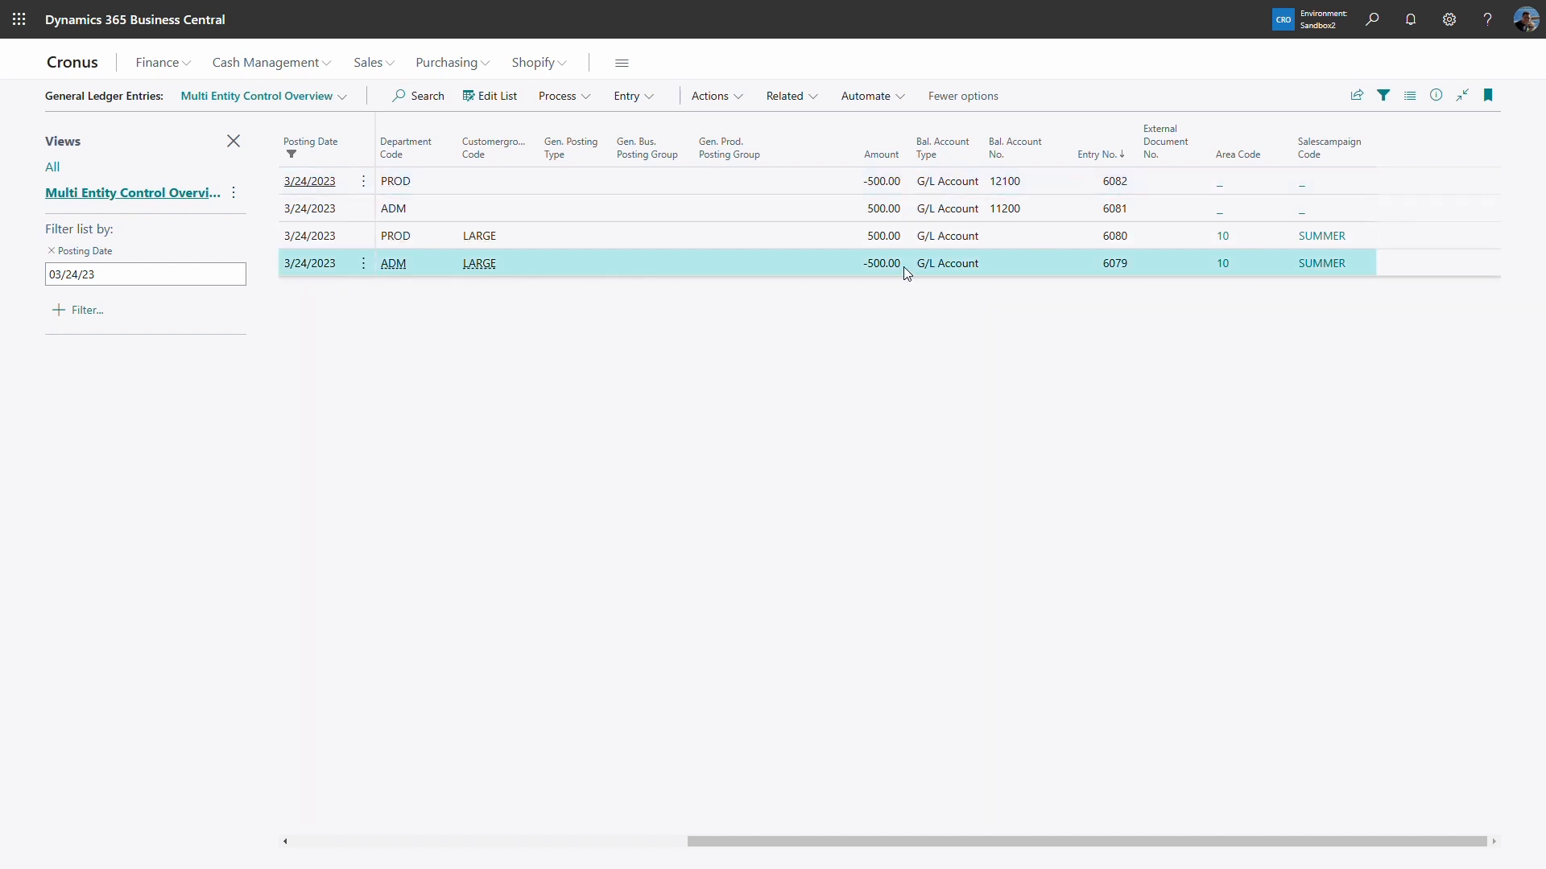
{"action": "left_click", "coordinate": [900, 211]}
{"action": "left_click", "coordinate": [1039, 236]}
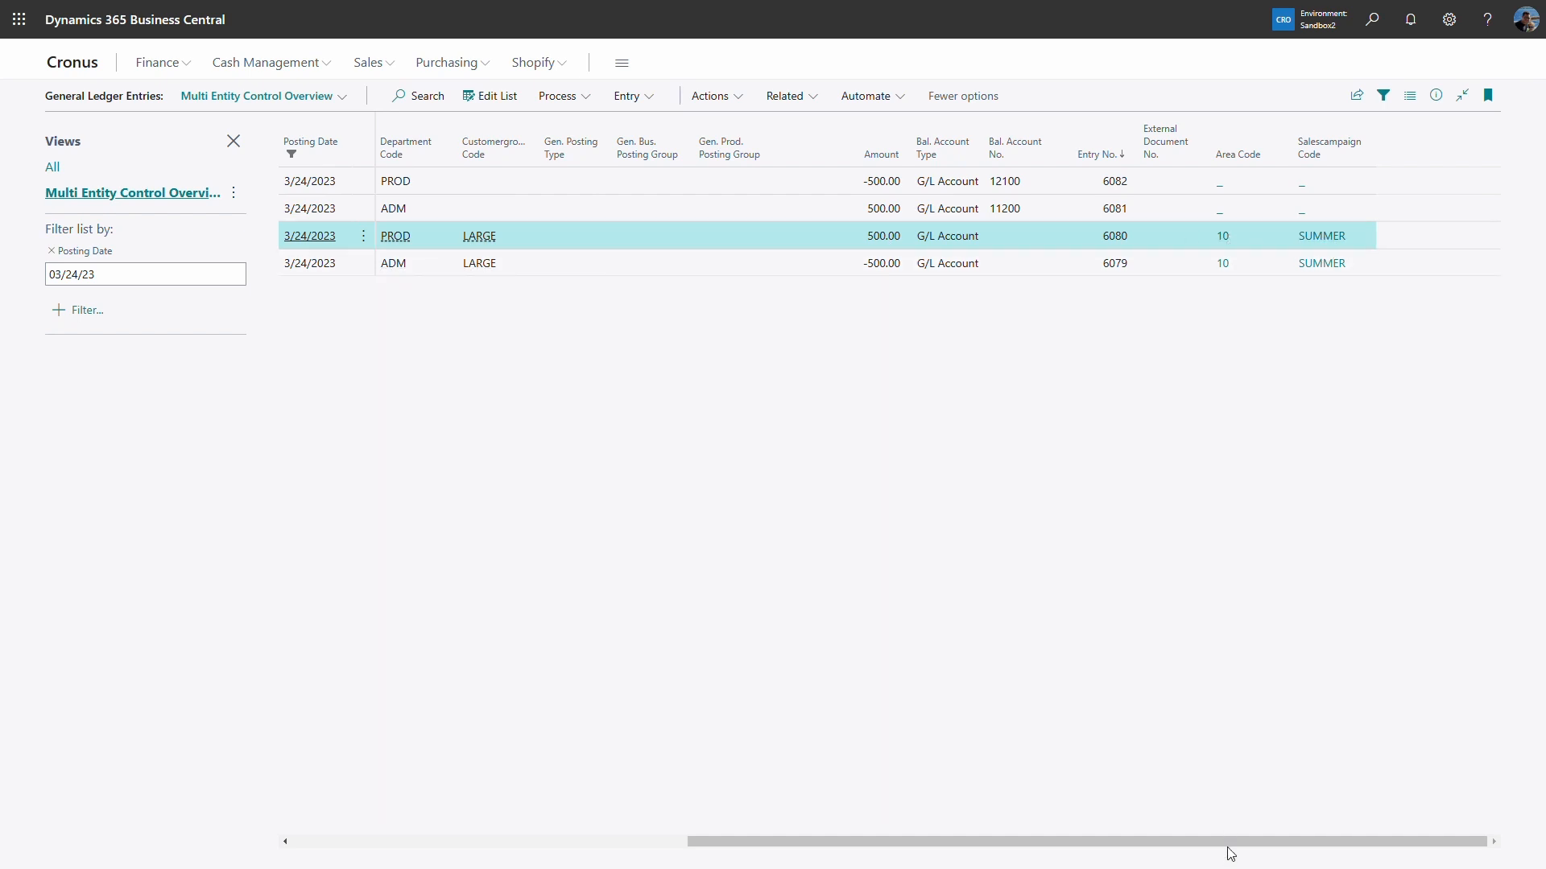
Return from the ledger entries to the DEFAULT general journal and start a line with posting date 3/24/2023 and document number DOC 002.
{"action": "left_click_drag", "start_coordinate": [1239, 839], "coordinate": [1185, 844]}
{"action": "key", "text": "Escape"}
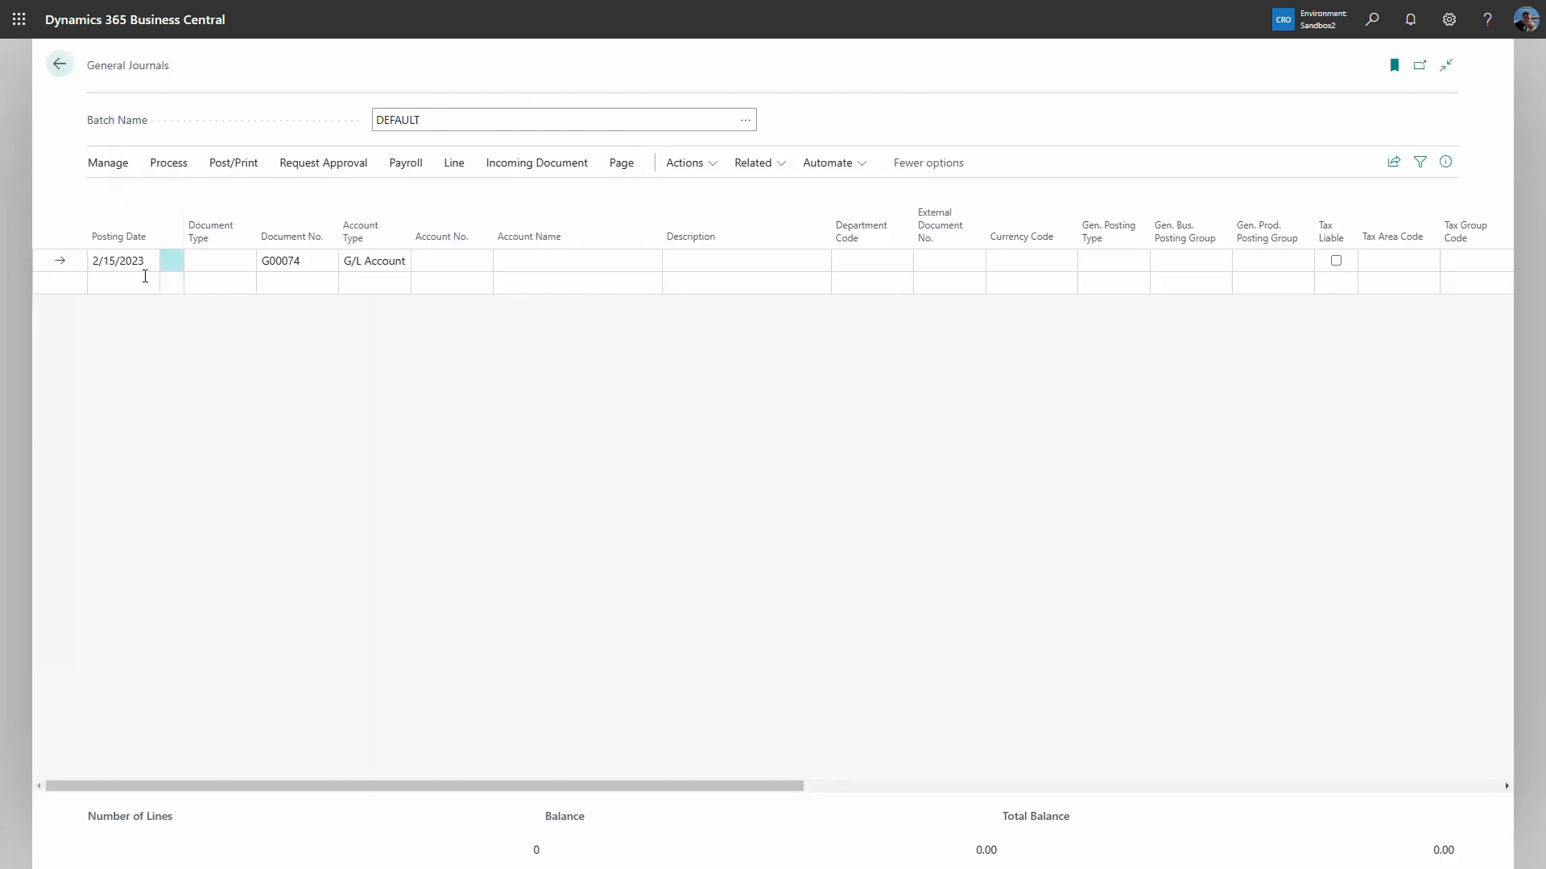
{"action": "left_click", "coordinate": [140, 269]}
{"action": "type", "text": "3/24"}
{"action": "key", "text": "Tab"}
{"action": "key", "text": "Tab"}
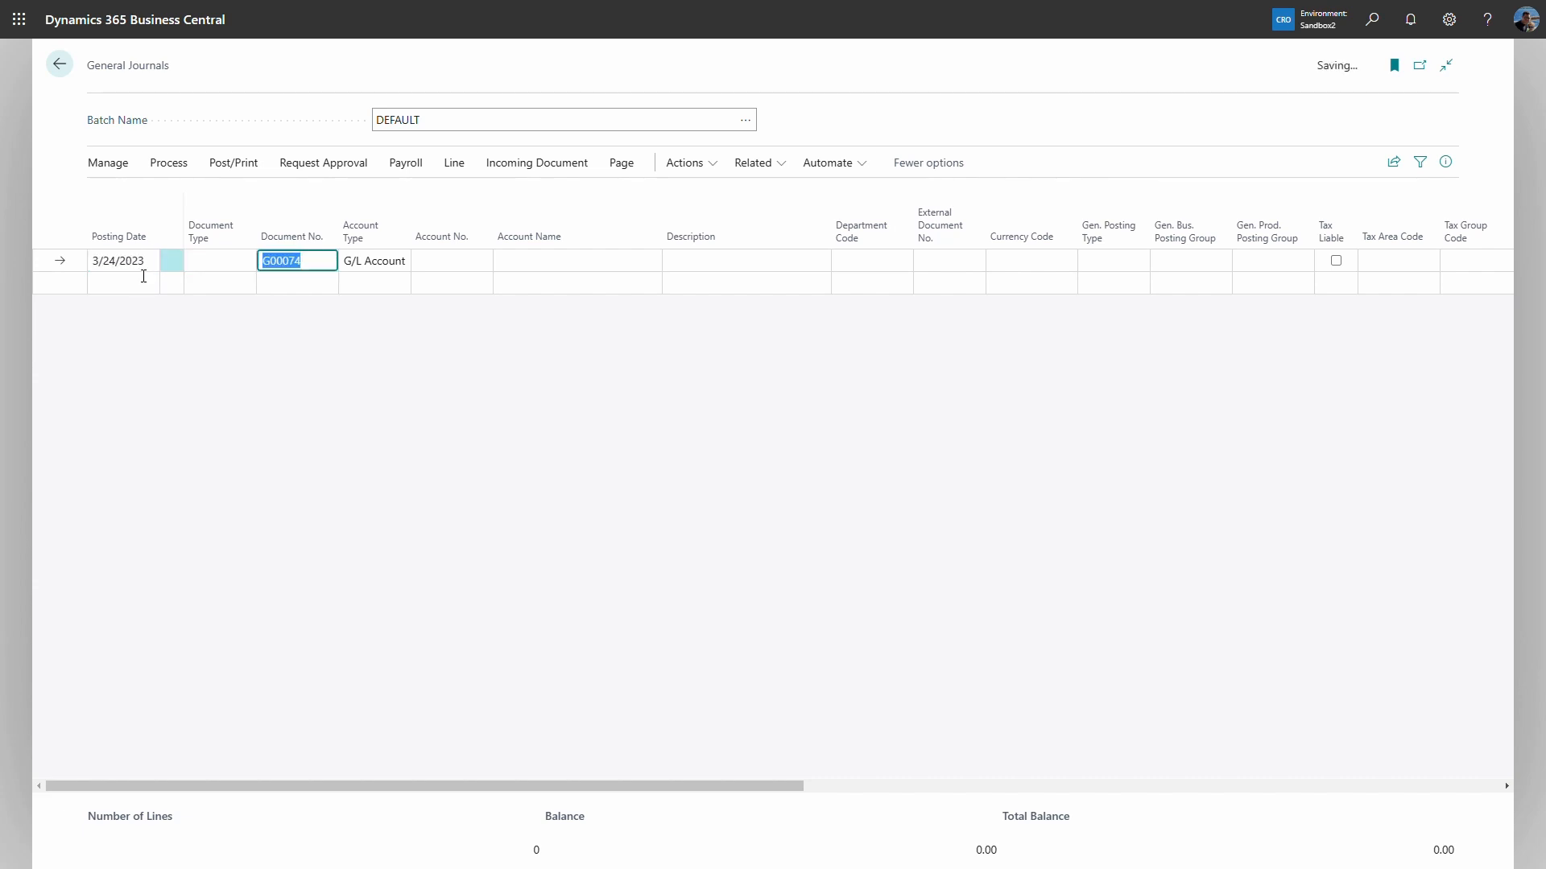
{"action": "type", "text": "DOC 002"}
{"action": "key", "text": "Tab"}
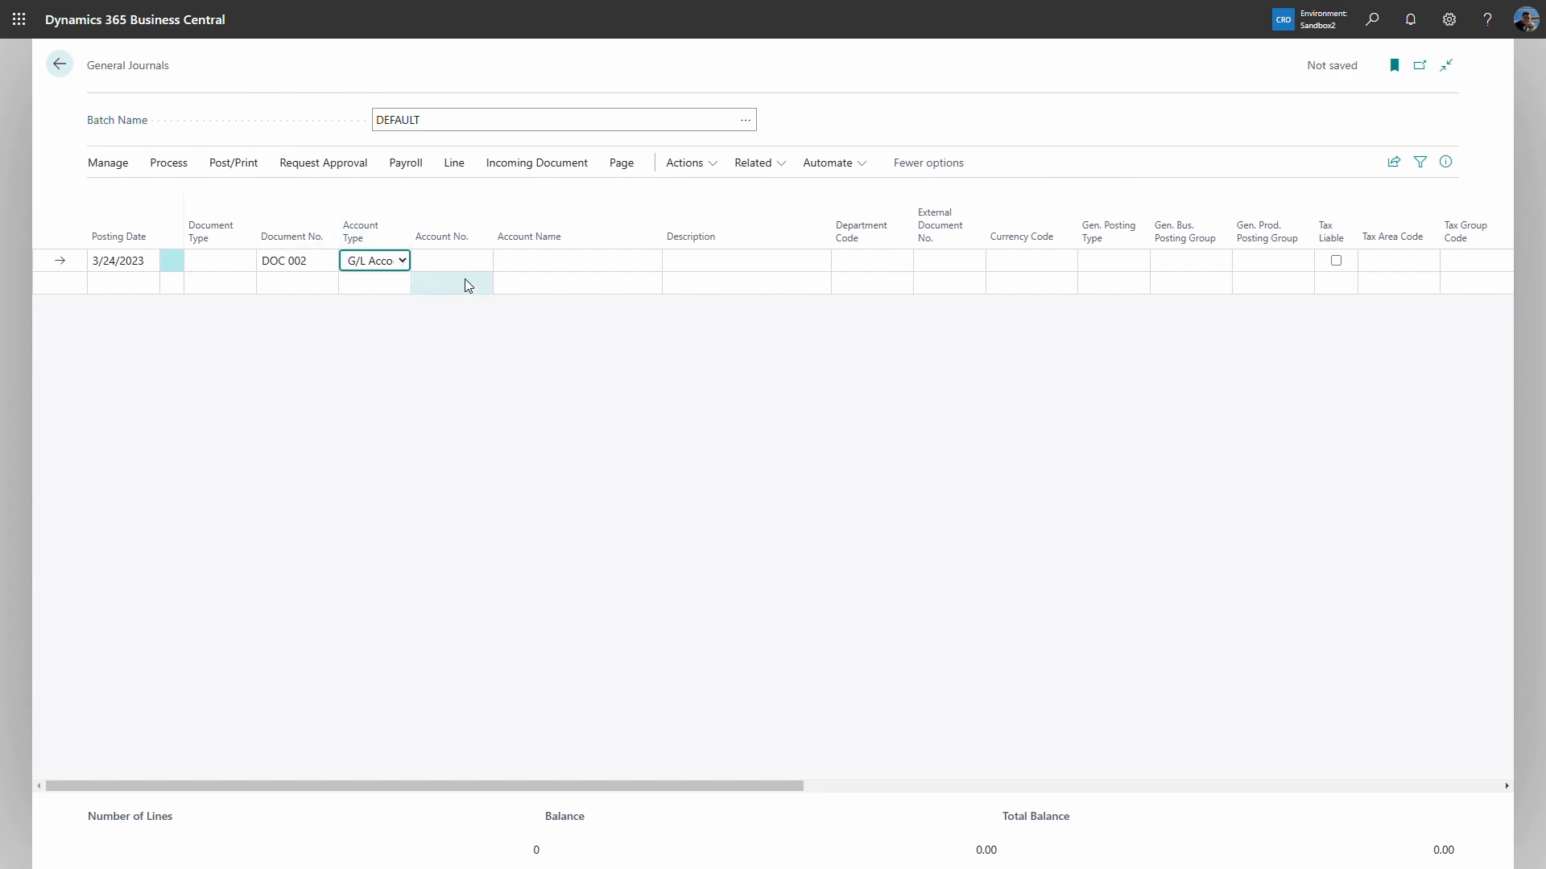
Set the journal line's document type to Invoice and its account to vendor 10000, Fabrikam, Inc.
{"action": "left_click", "coordinate": [242, 265]}
{"action": "left_click", "coordinate": [239, 315]}
{"action": "left_click", "coordinate": [404, 263]}
{"action": "left_click", "coordinate": [398, 301]}
{"action": "left_click", "coordinate": [471, 264]}
{"action": "left_click", "coordinate": [481, 261]}
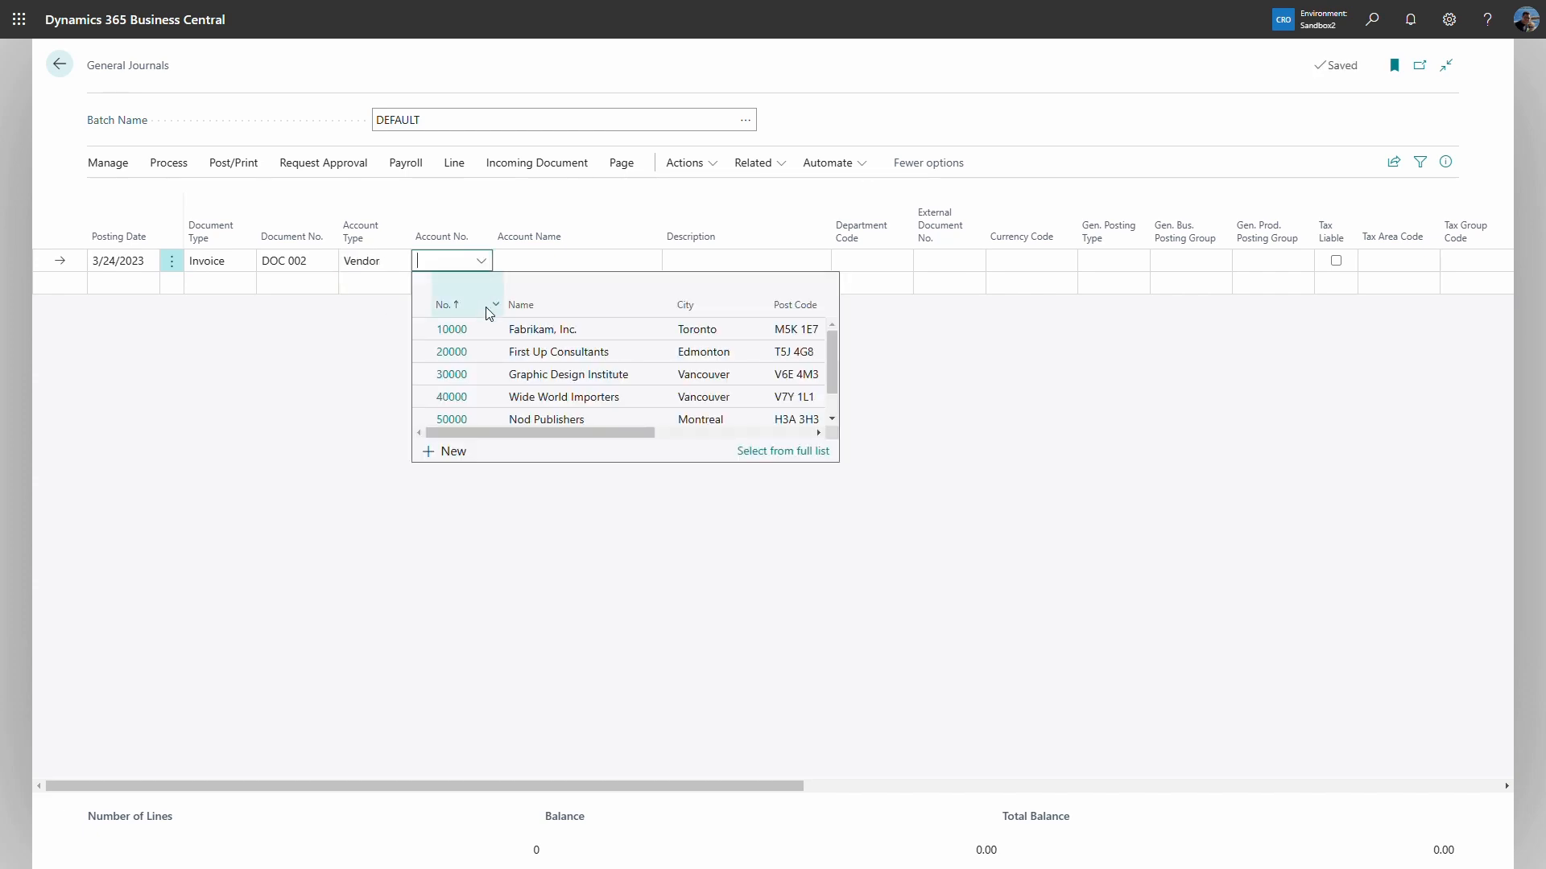
{"action": "left_click", "coordinate": [495, 329]}
Change the Fabrikam line's Department Code to PROD.
{"action": "key", "text": "Tab"}
{"action": "key", "text": "Tab"}
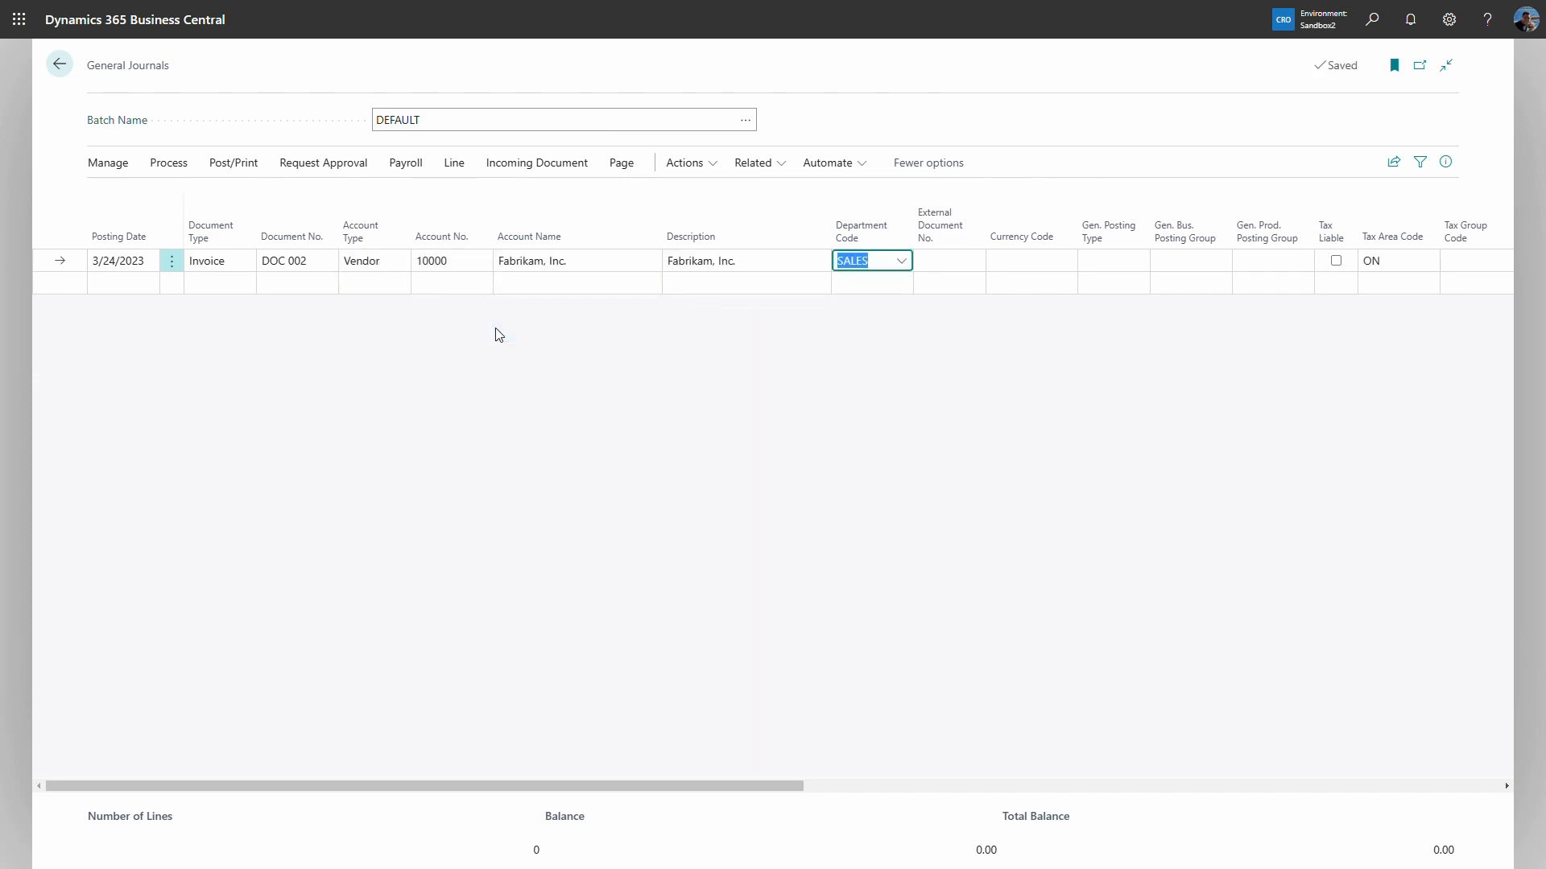
{"action": "left_click", "coordinate": [906, 263]}
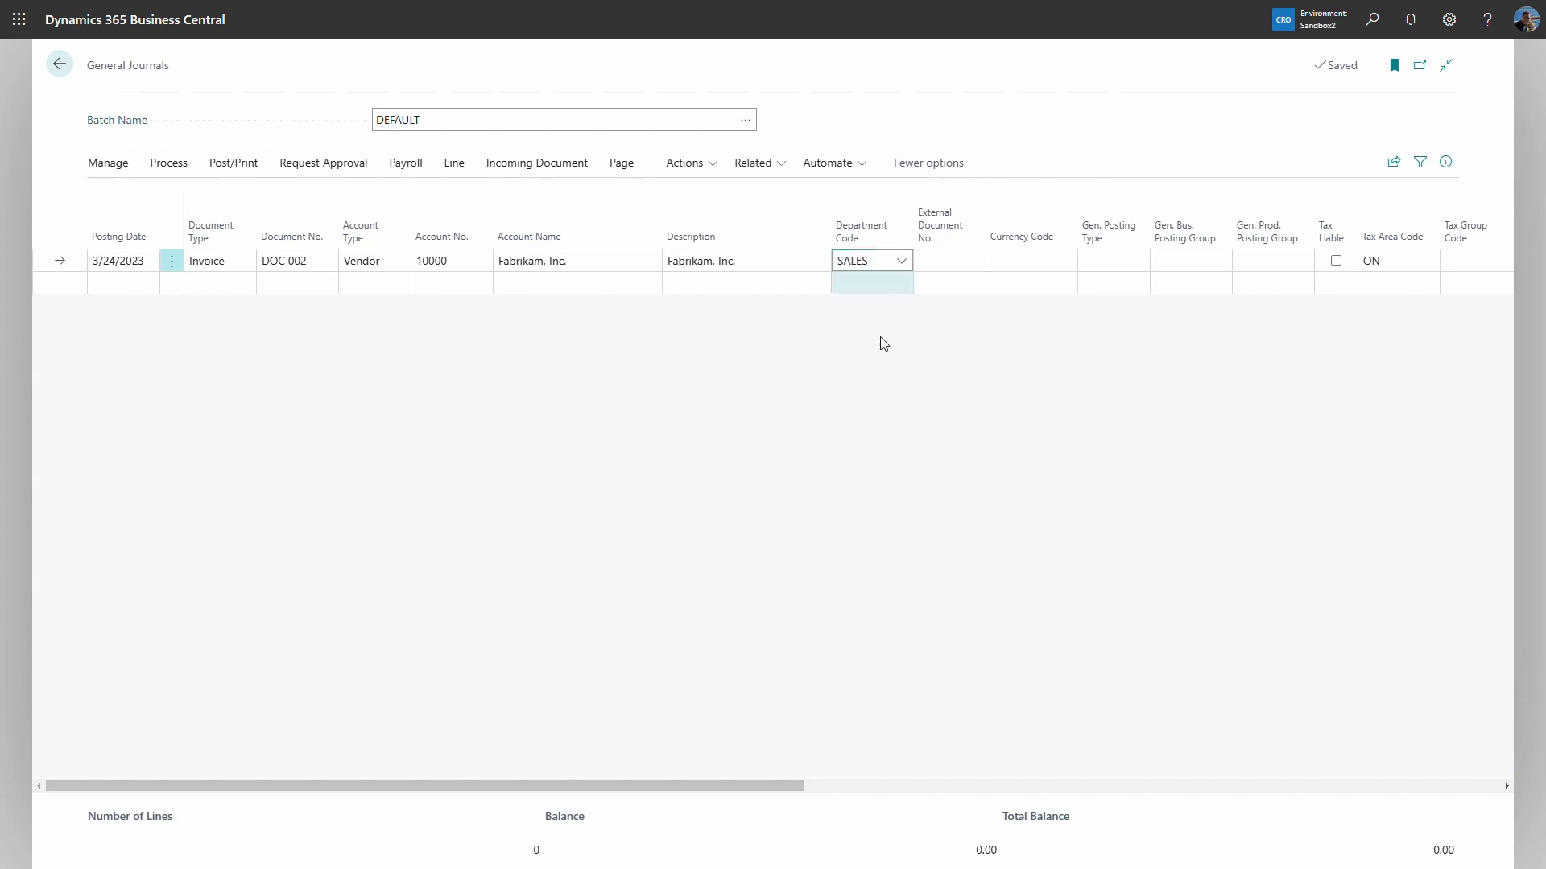
{"action": "left_click", "coordinate": [900, 374]}
{"action": "key", "text": "Tab"}
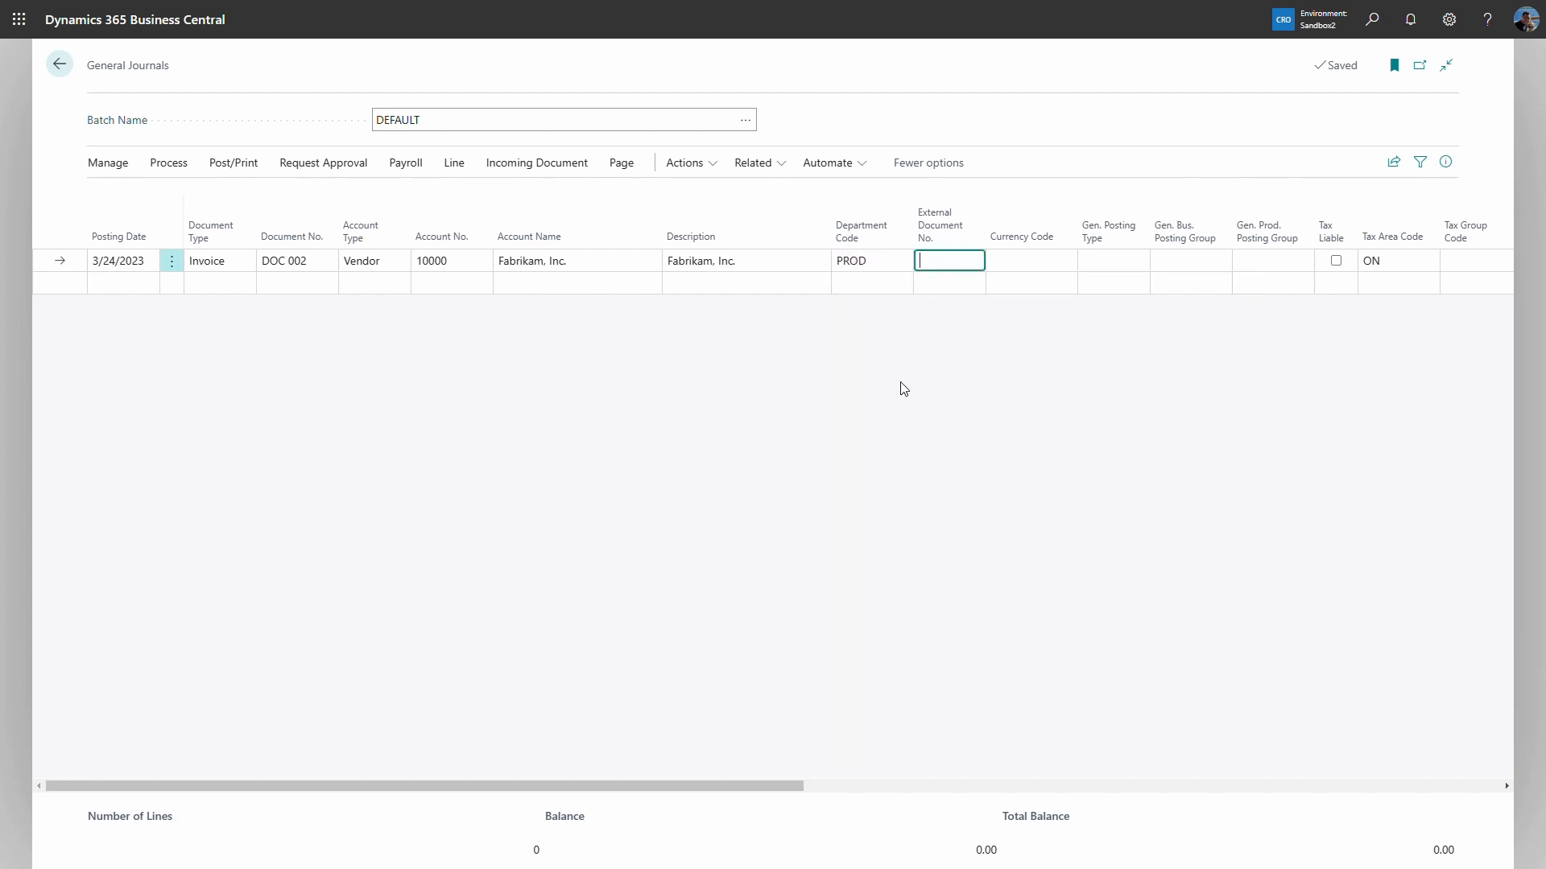
Enter -1,500 as the Amount on the Fabrikam vendor line.
{"action": "key", "text": "Tab"}
{"action": "key", "text": "Tab"}
{"action": "key", "text": "Tab"}
{"action": "key", "text": "Tab"}
{"action": "key", "text": "Tab"}
{"action": "key", "text": "Tab"}
{"action": "key", "text": "Tab"}
{"action": "key", "text": "Tab"}
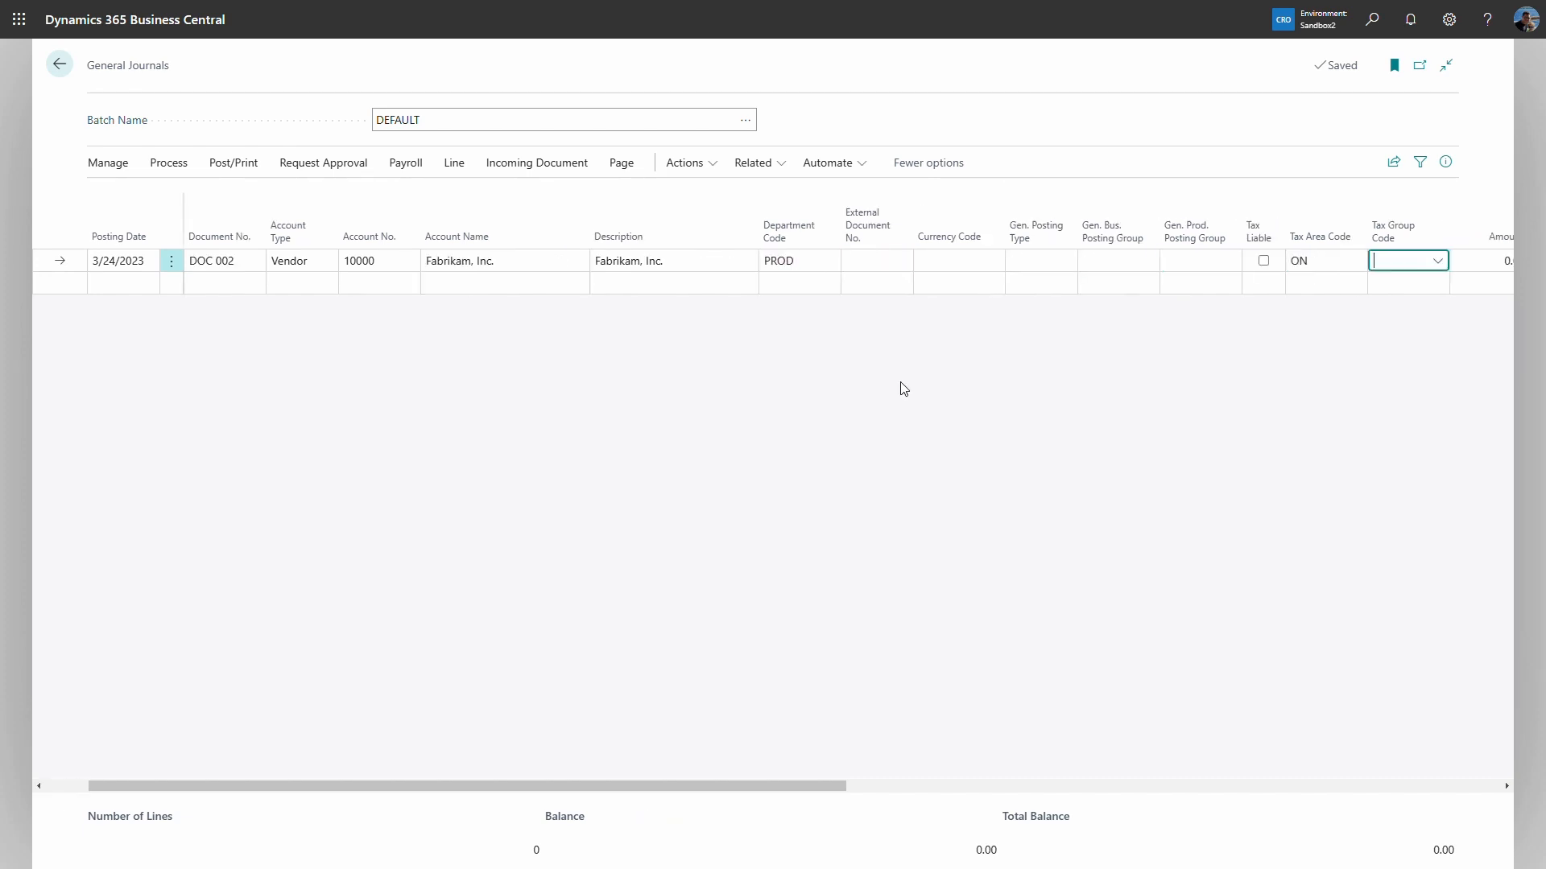
{"action": "type", "text": "-1,500"}
{"action": "key", "text": "Tab"}
Set the Customergroup Code on the Fabrikam vendor line to LARGE.
{"action": "left_click_drag", "start_coordinate": [749, 786], "coordinate": [1224, 730]}
{"action": "left_click", "coordinate": [1281, 261]}
{"action": "left_click", "coordinate": [1288, 261]}
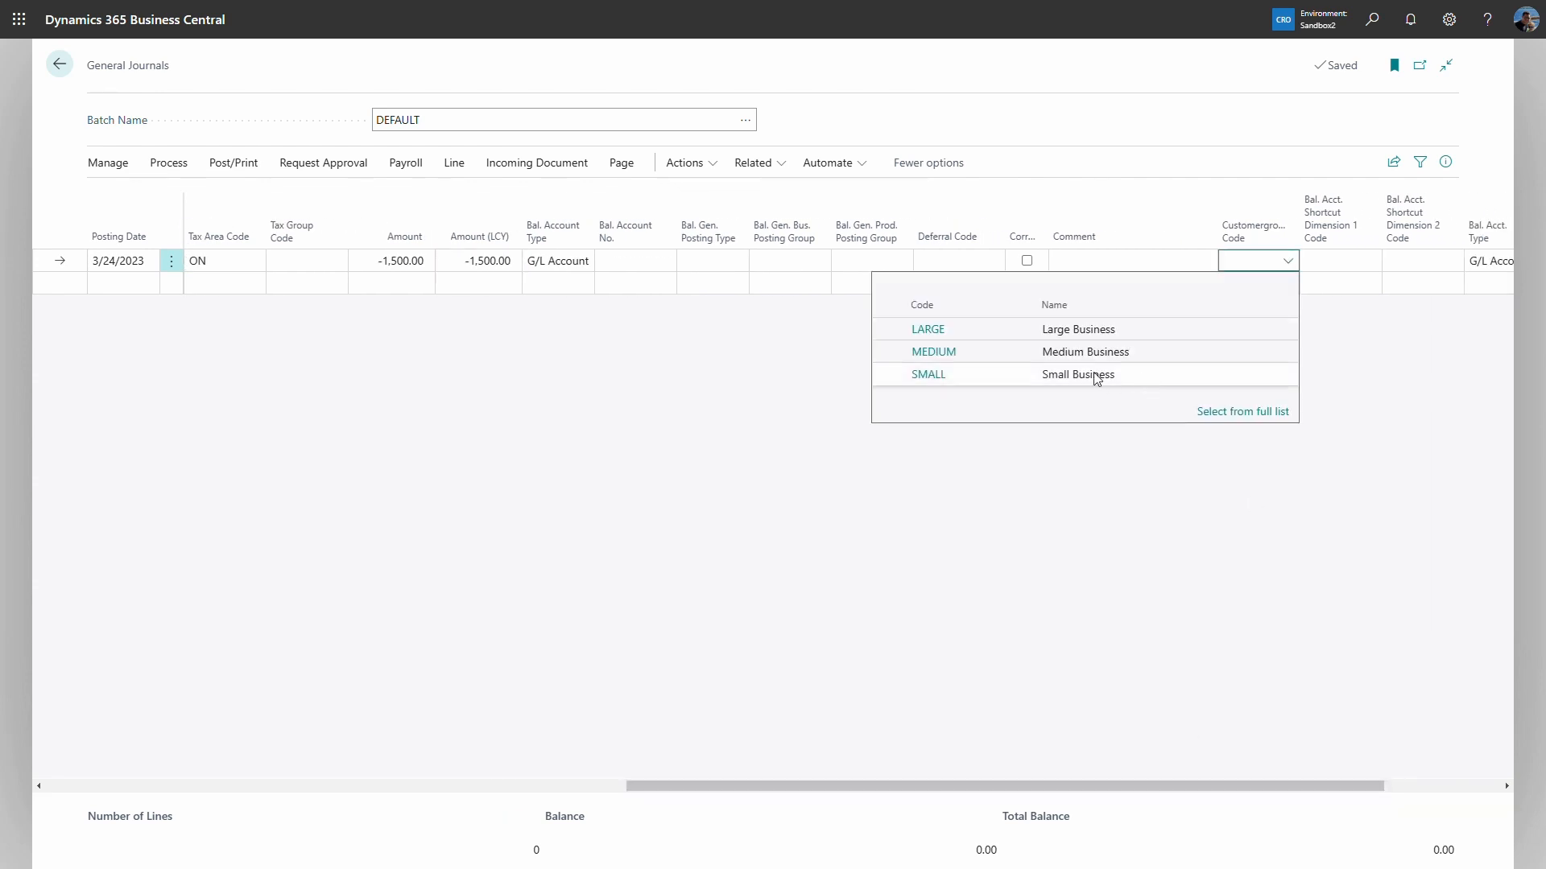
{"action": "left_click_drag", "start_coordinate": [1097, 790], "coordinate": [489, 786]}
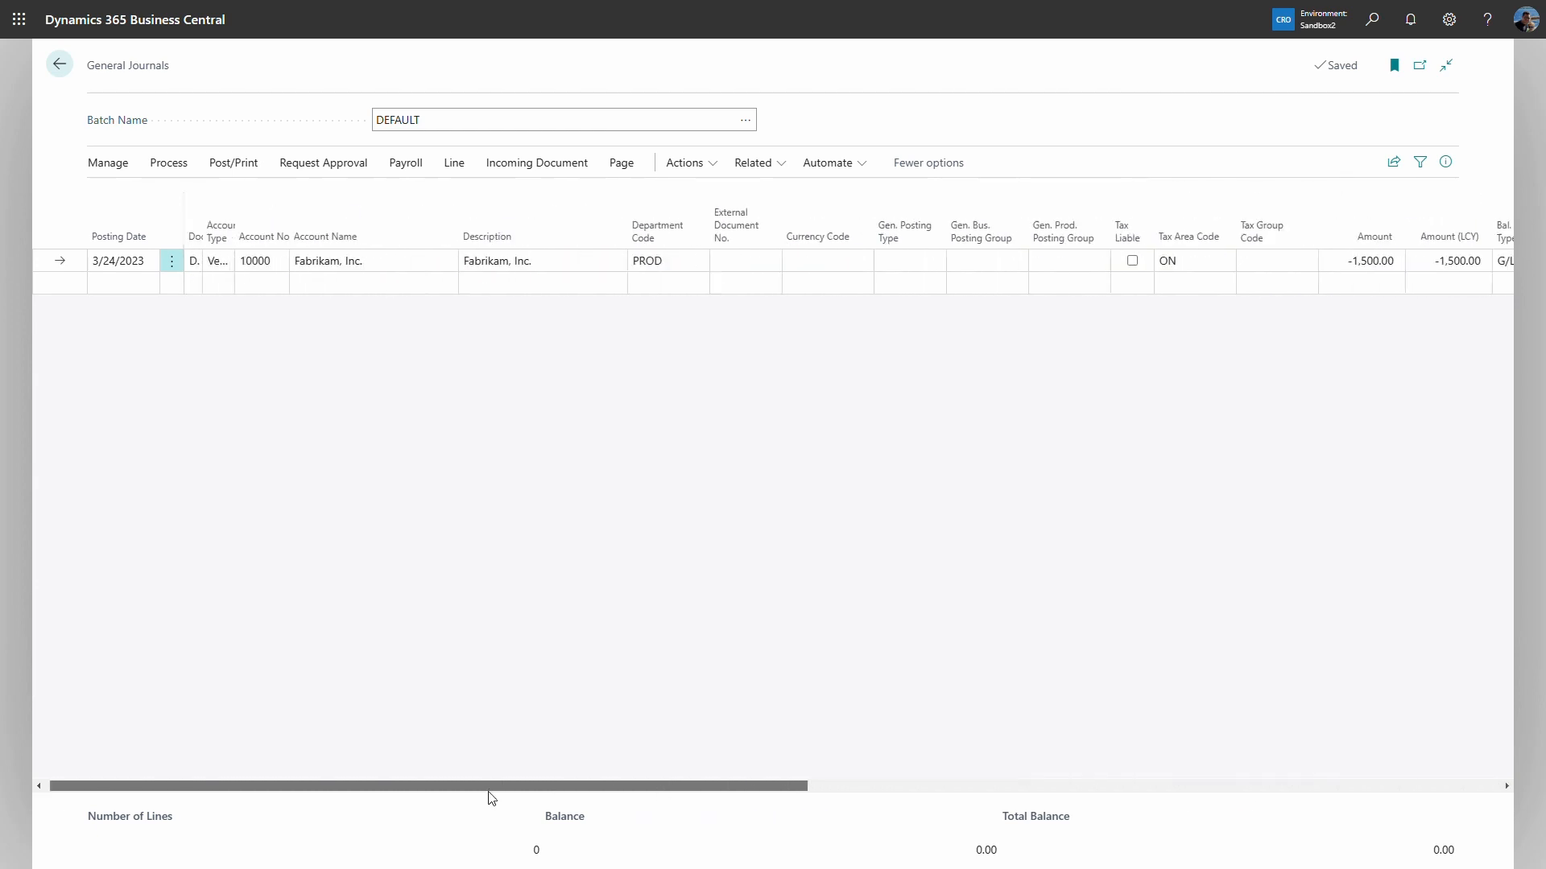
Add a second invoice line for DOC 002 with account type G/L Account and account 45000, Consulting Fees - Dom.
{"action": "left_click", "coordinate": [232, 292]}
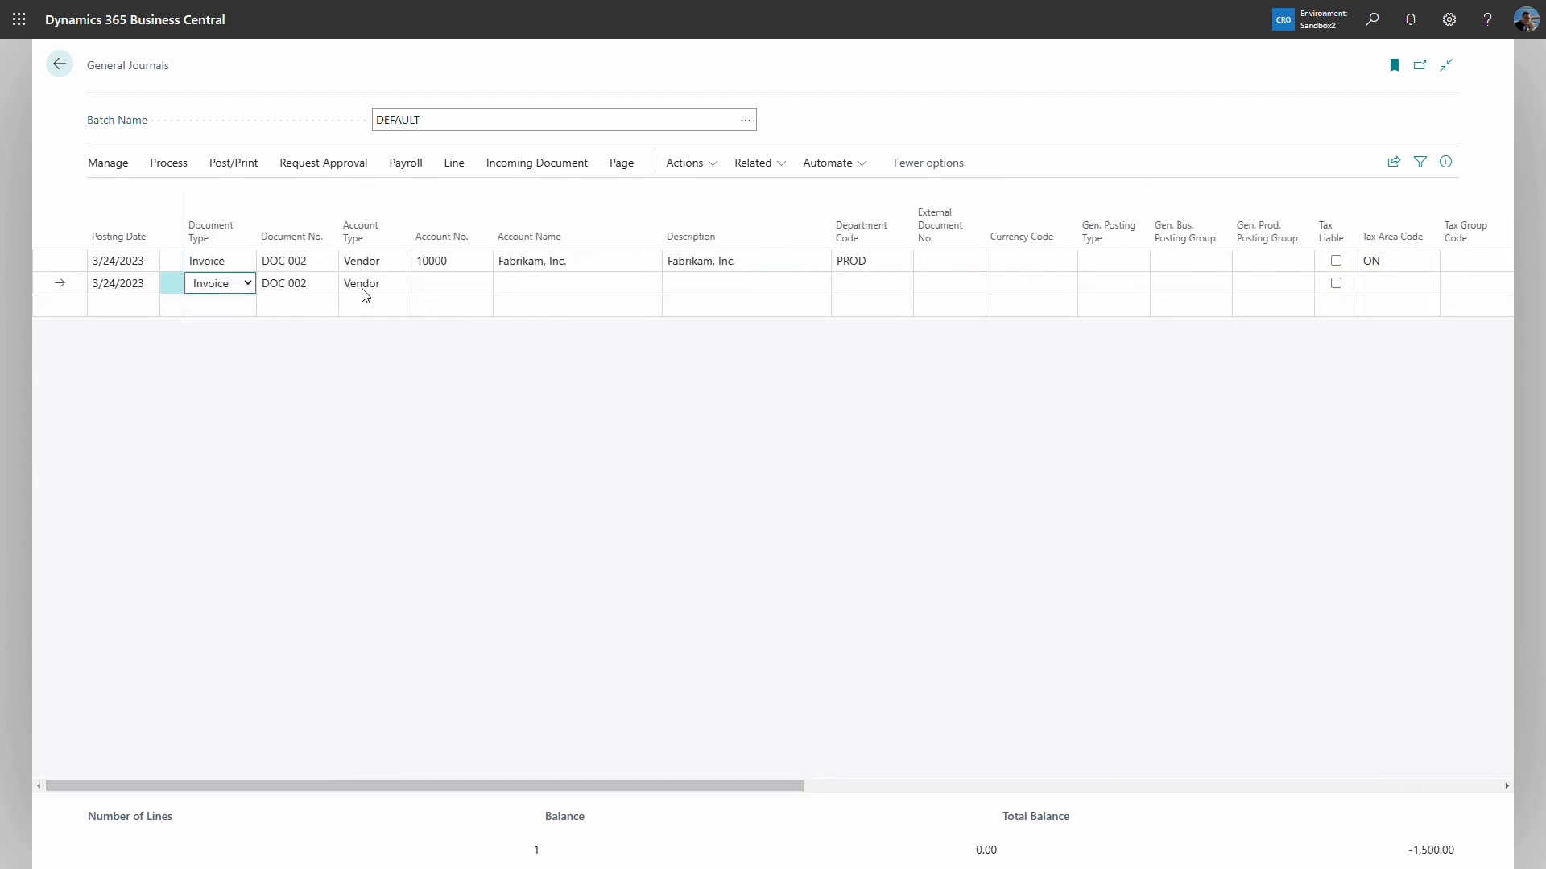
{"action": "left_click", "coordinate": [395, 285]}
{"action": "left_click", "coordinate": [389, 313]}
{"action": "left_click", "coordinate": [482, 288]}
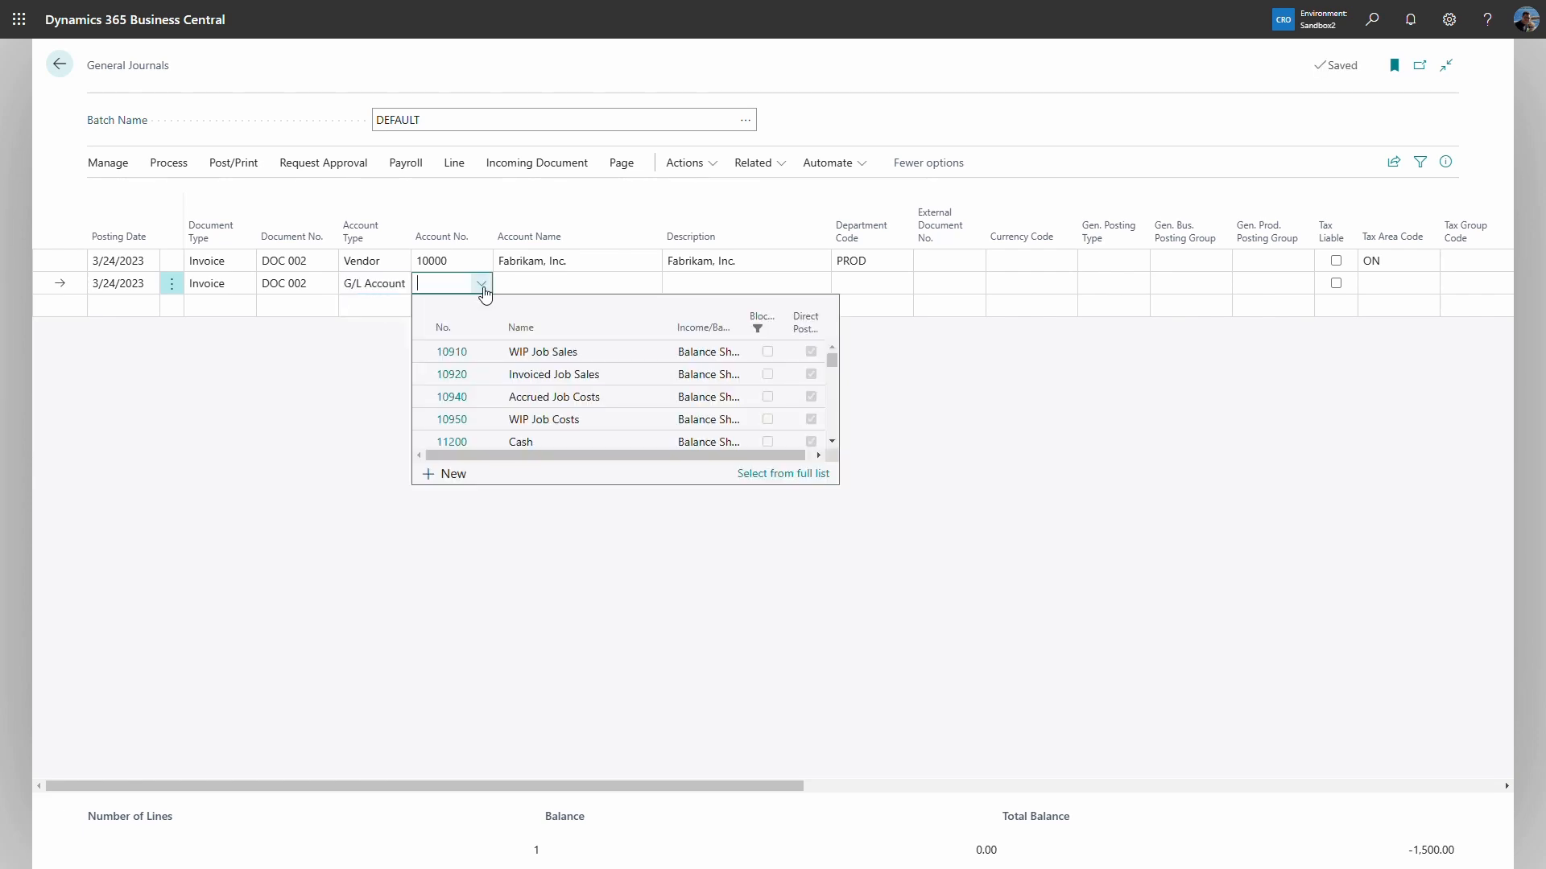
{"action": "type", "text": "45"}
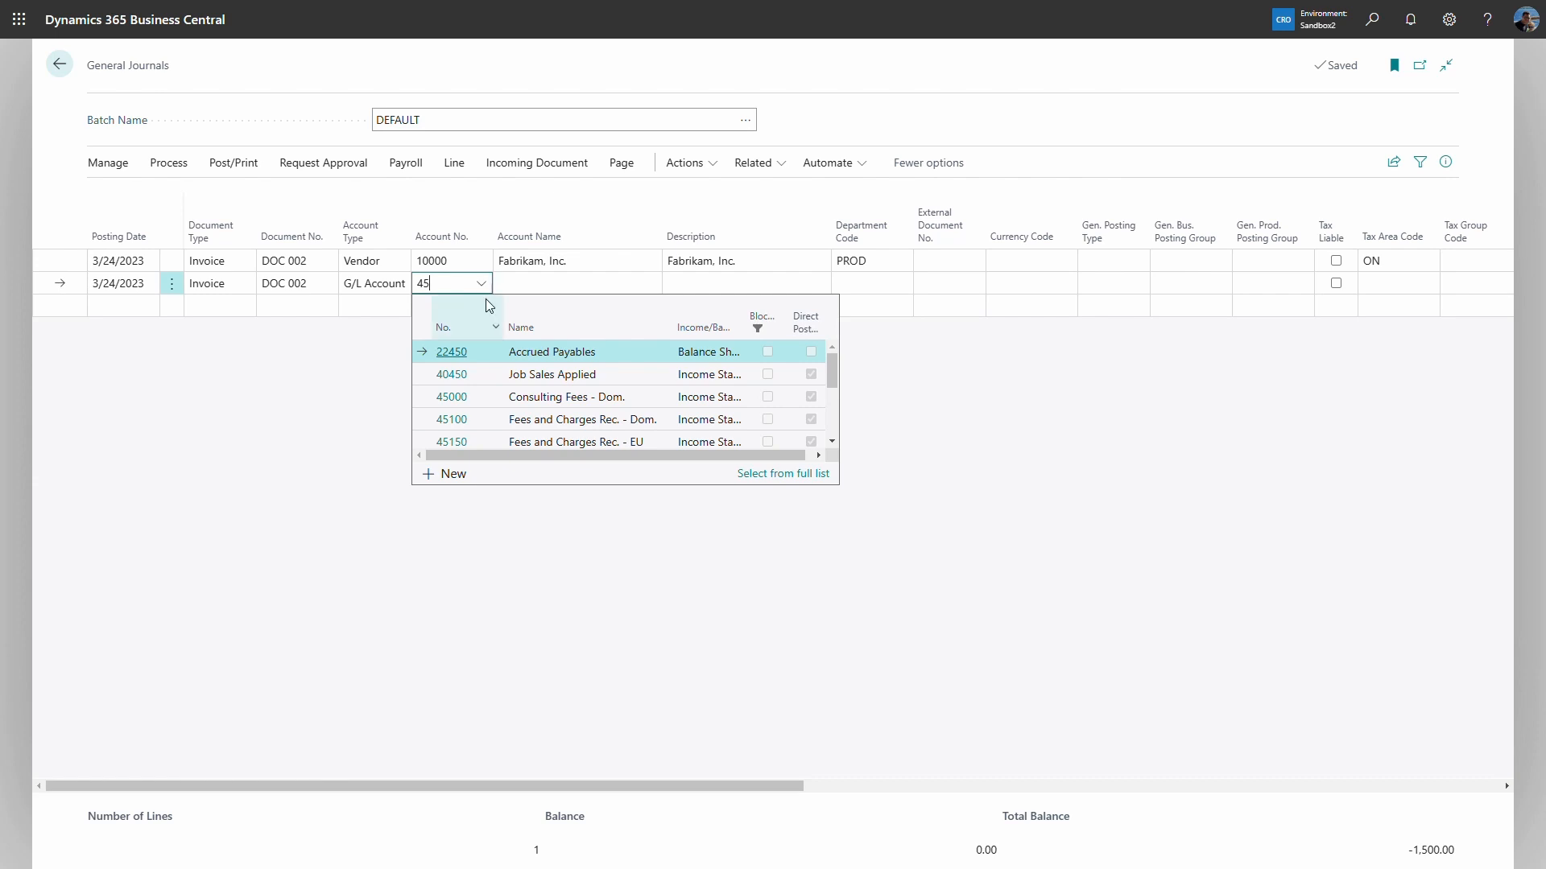
{"action": "left_click", "coordinate": [522, 397]}
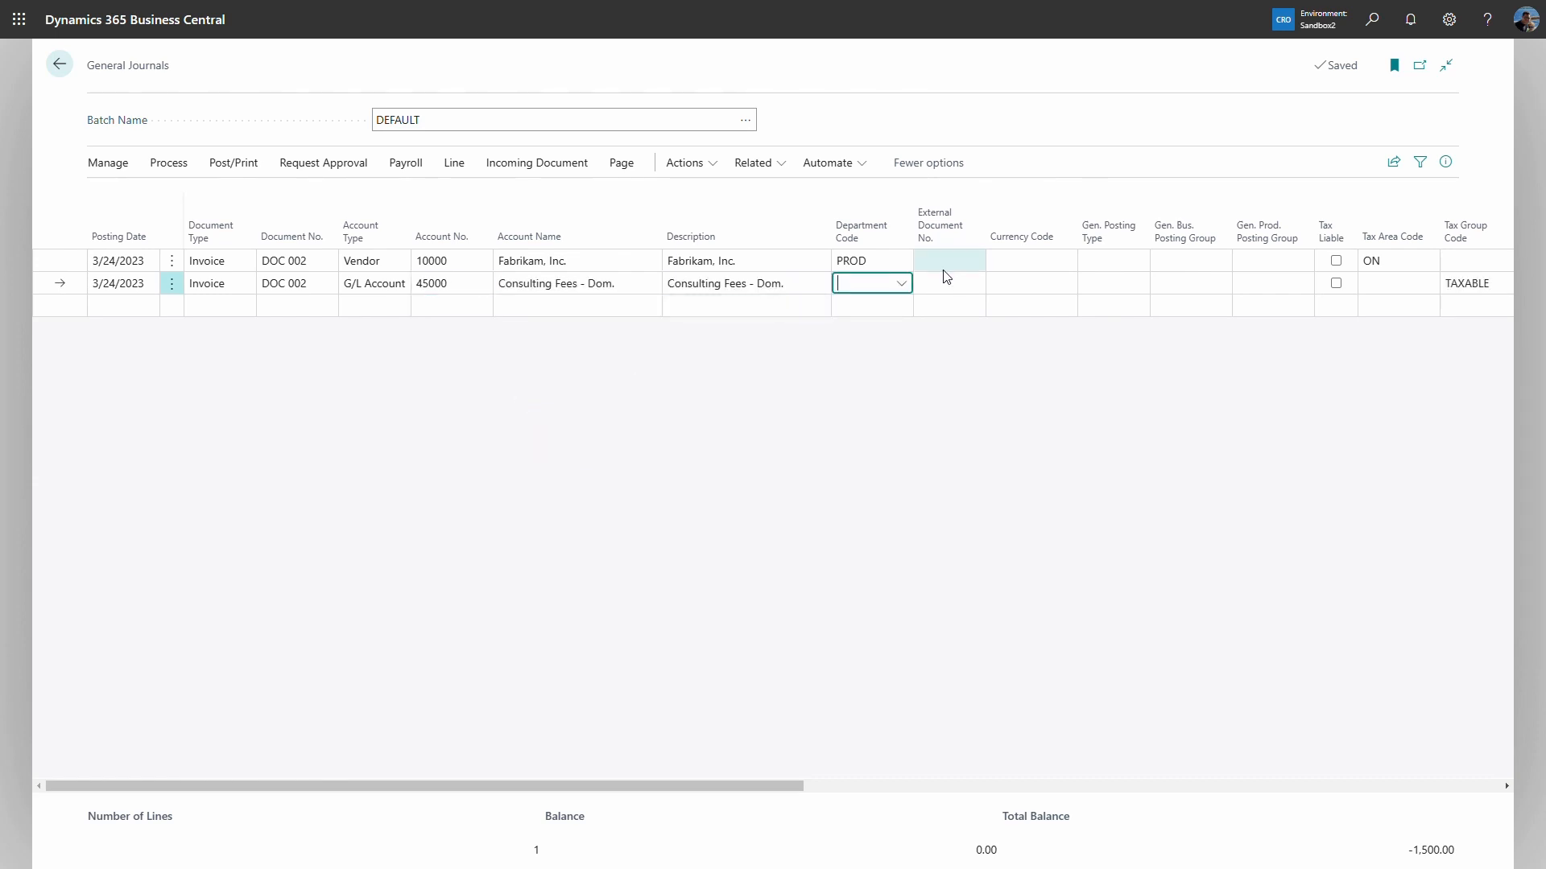
Set the Consulting Fees line's Department Code to SALES and its Amount to 1,500.
{"action": "left_click", "coordinate": [904, 288]}
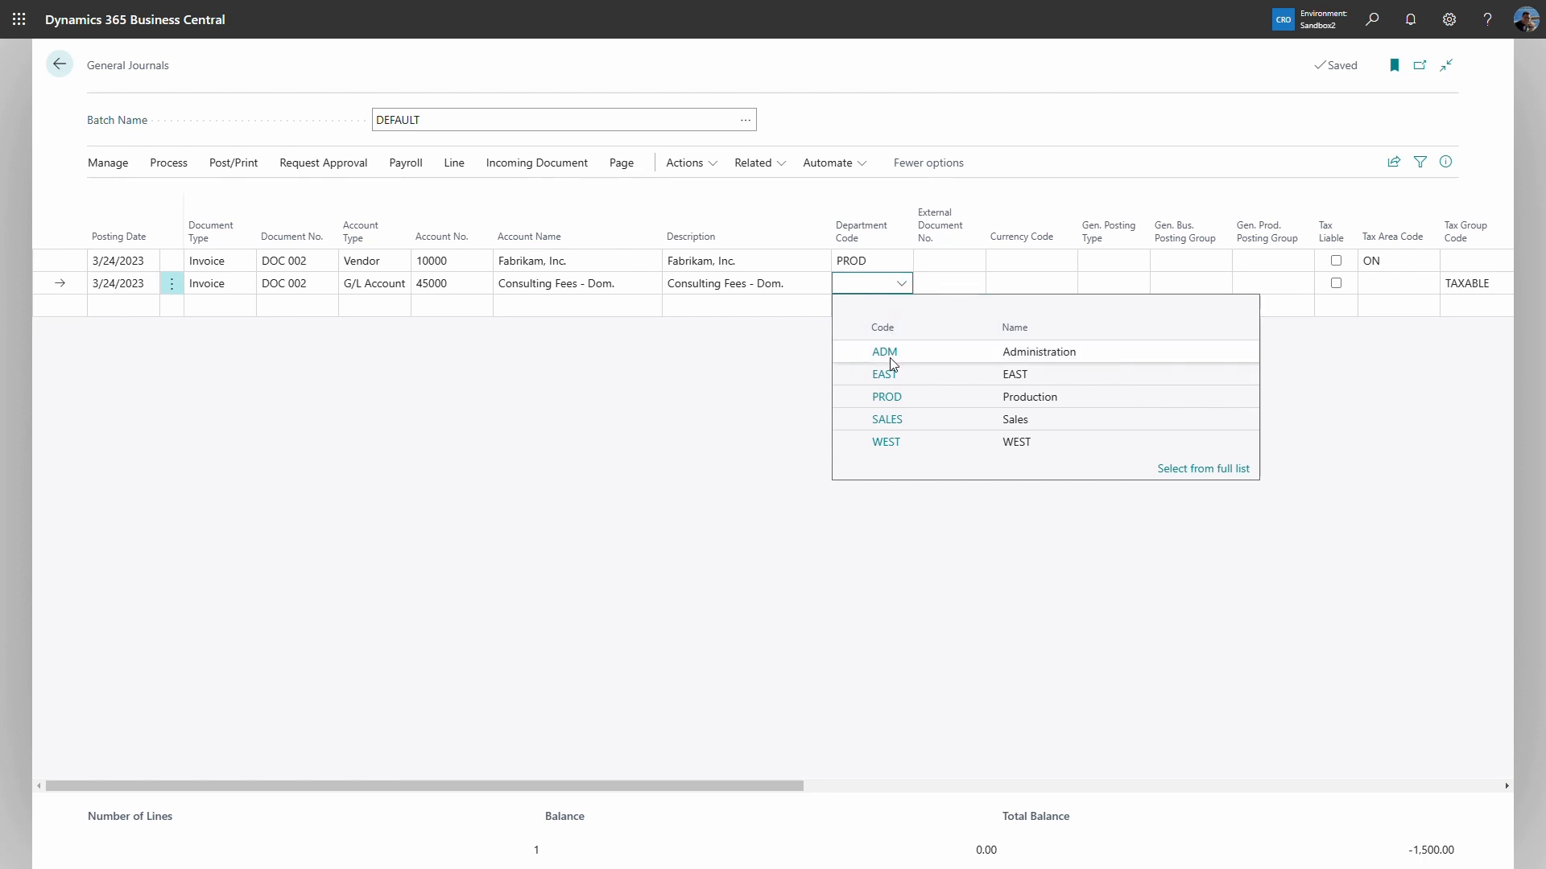
{"action": "left_click", "coordinate": [891, 422]}
{"action": "key", "text": "Tab"}
{"action": "key", "text": "Tab"}
{"action": "key", "text": "Tab"}
{"action": "key", "text": "Tab"}
{"action": "key", "text": "Tab"}
{"action": "key", "text": "Tab"}
{"action": "key", "text": "Tab"}
{"action": "key", "text": "Tab"}
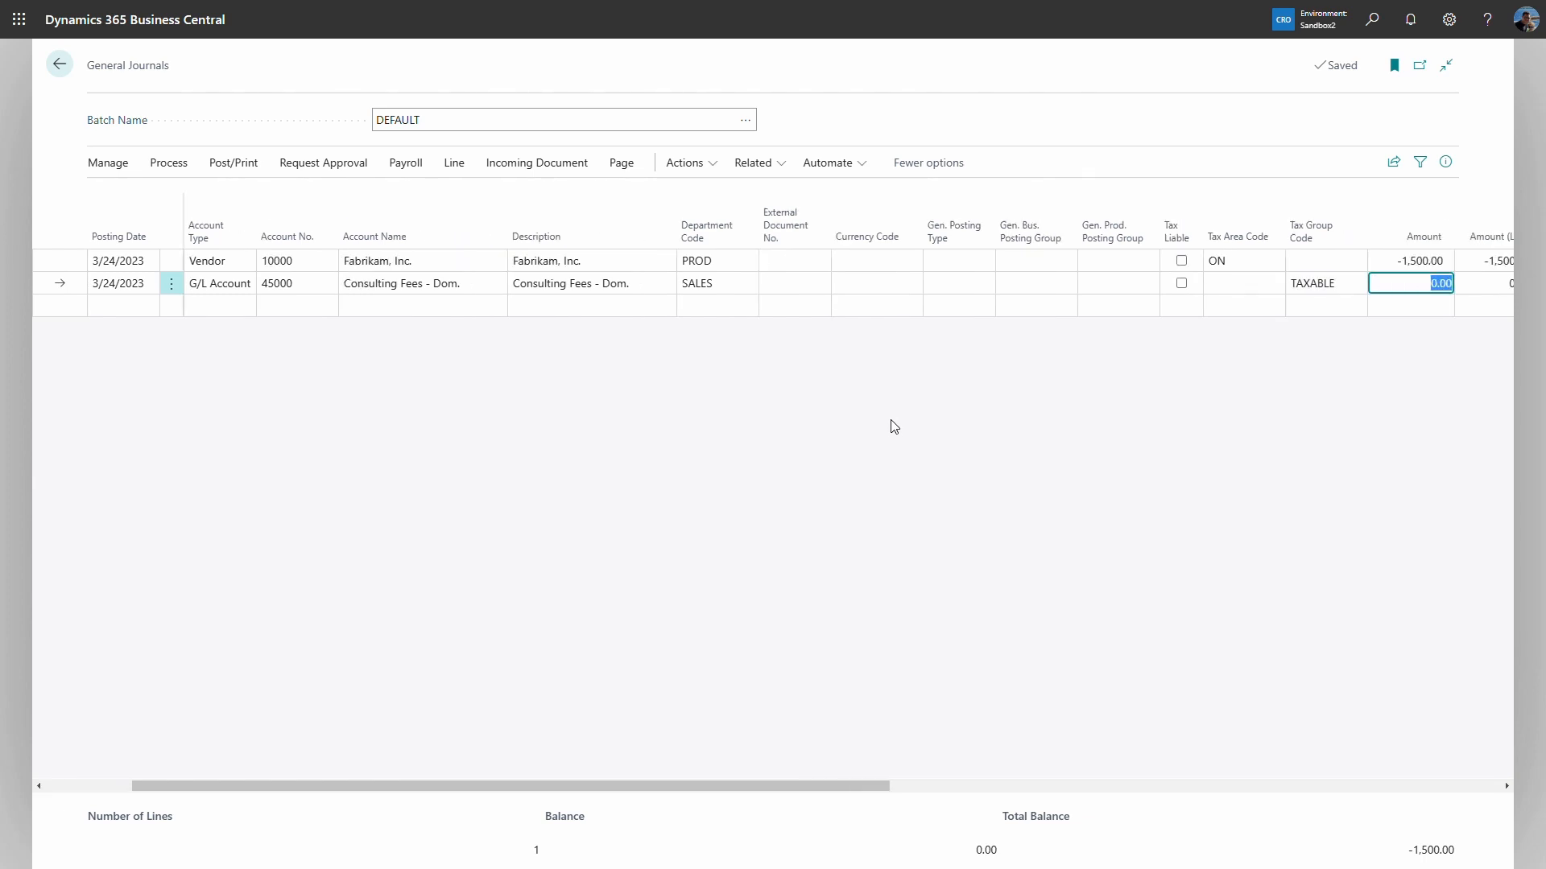
{"action": "type", "text": "150"}
{"action": "key", "text": "Tab"}
Set the Customergroup Code on the Consulting Fees line to LARGE.
{"action": "key", "text": "Tab"}
{"action": "key", "text": "Tab"}
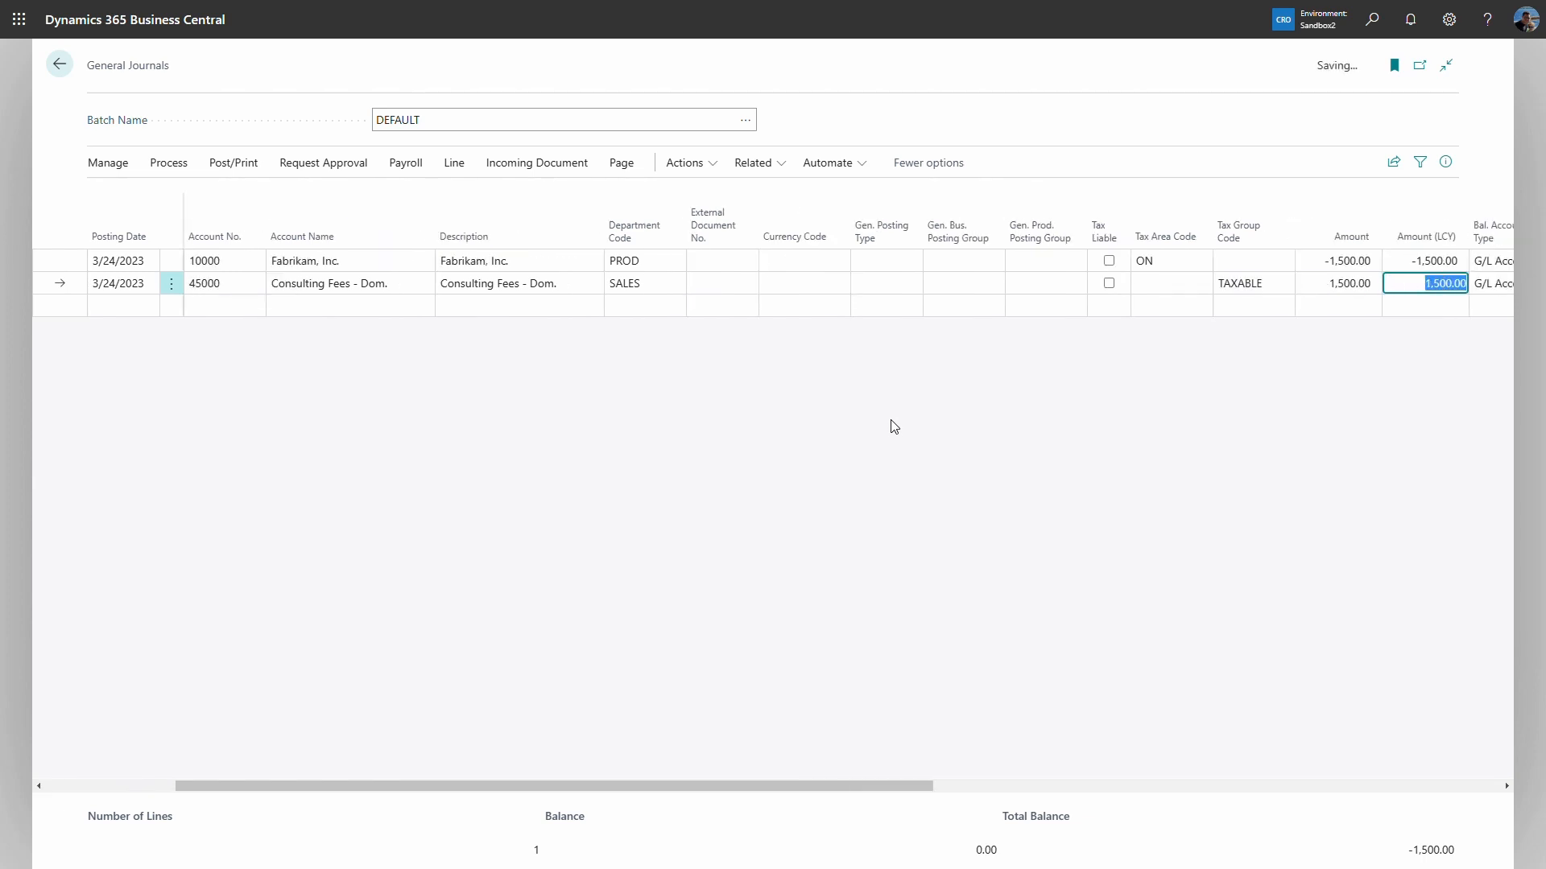
{"action": "key", "text": "Tab"}
{"action": "key", "text": "Tab"}
{"action": "key", "text": "Tab"}
{"action": "key", "text": "Tab"}
{"action": "key", "text": "Tab"}
{"action": "key", "text": "Tab"}
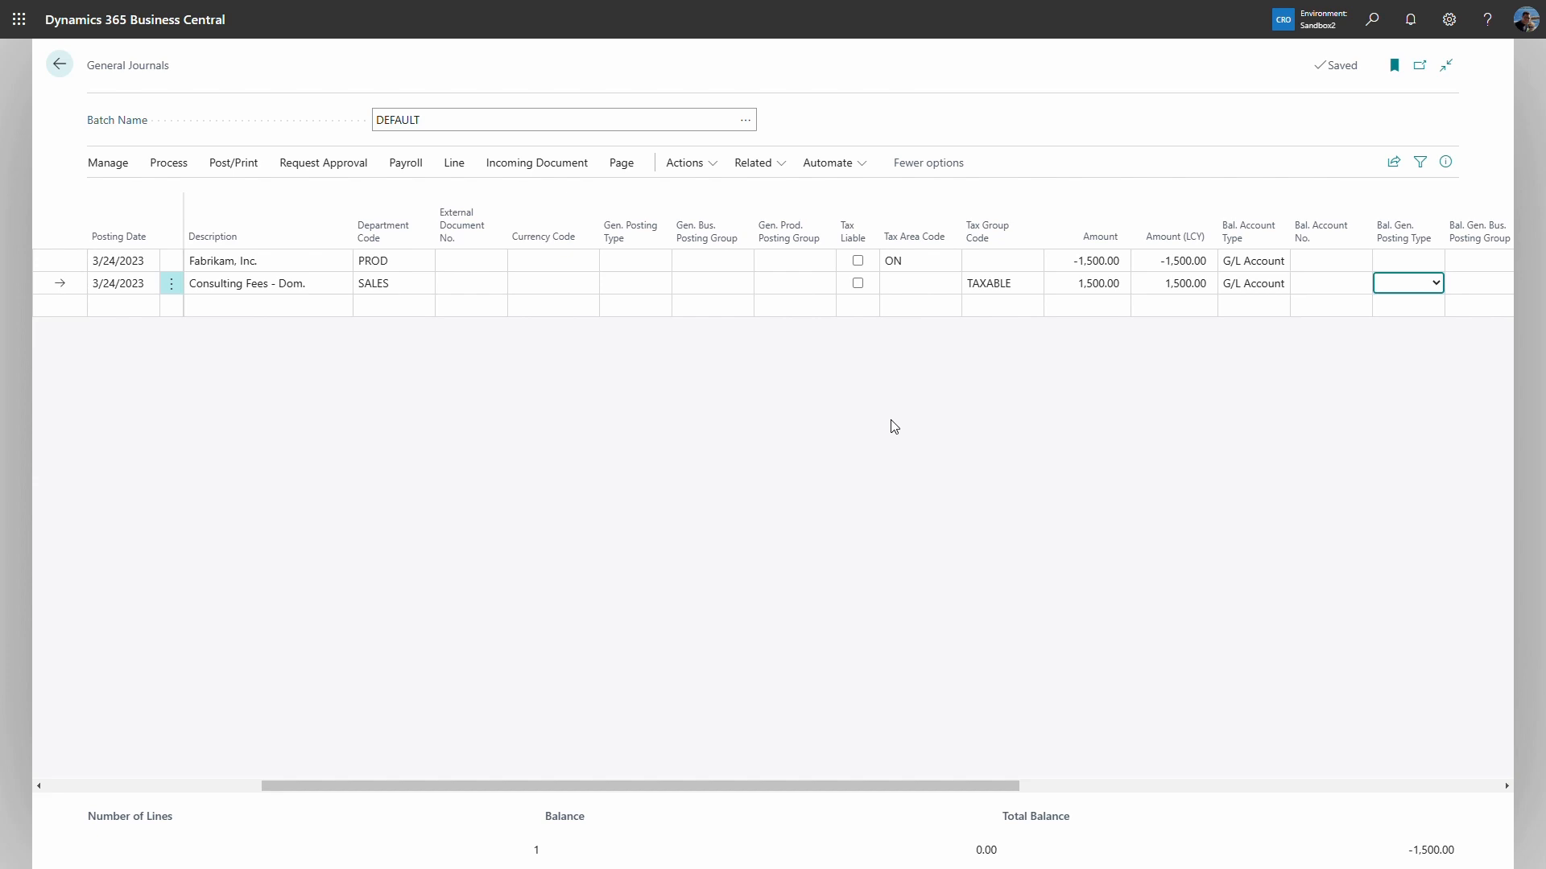
{"action": "key", "text": "Tab"}
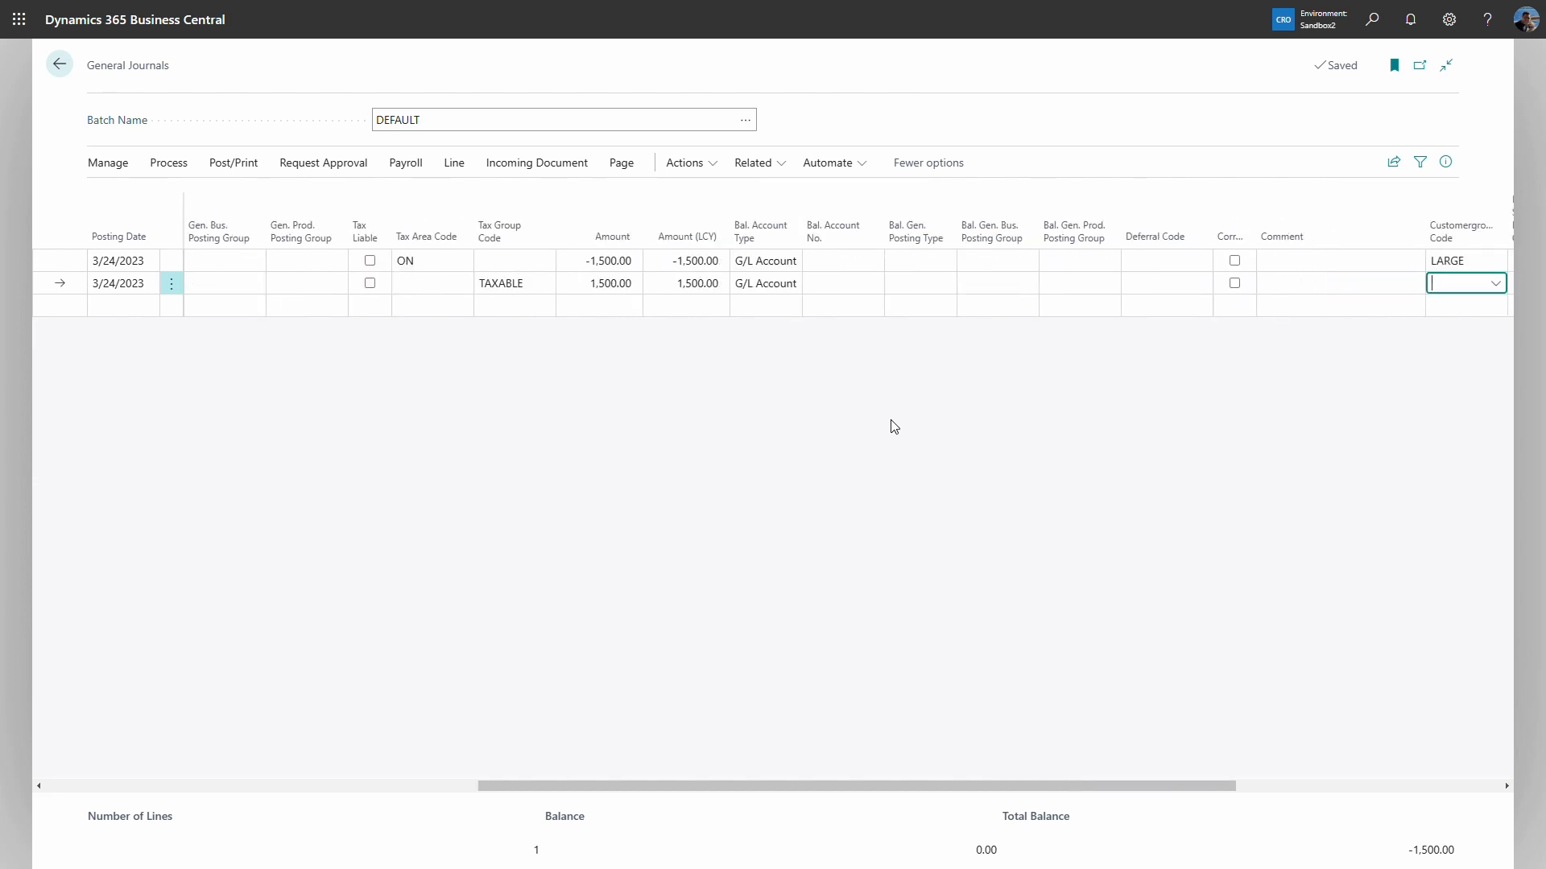
{"action": "type", "text": "L"}
{"action": "key", "text": "Tab"}
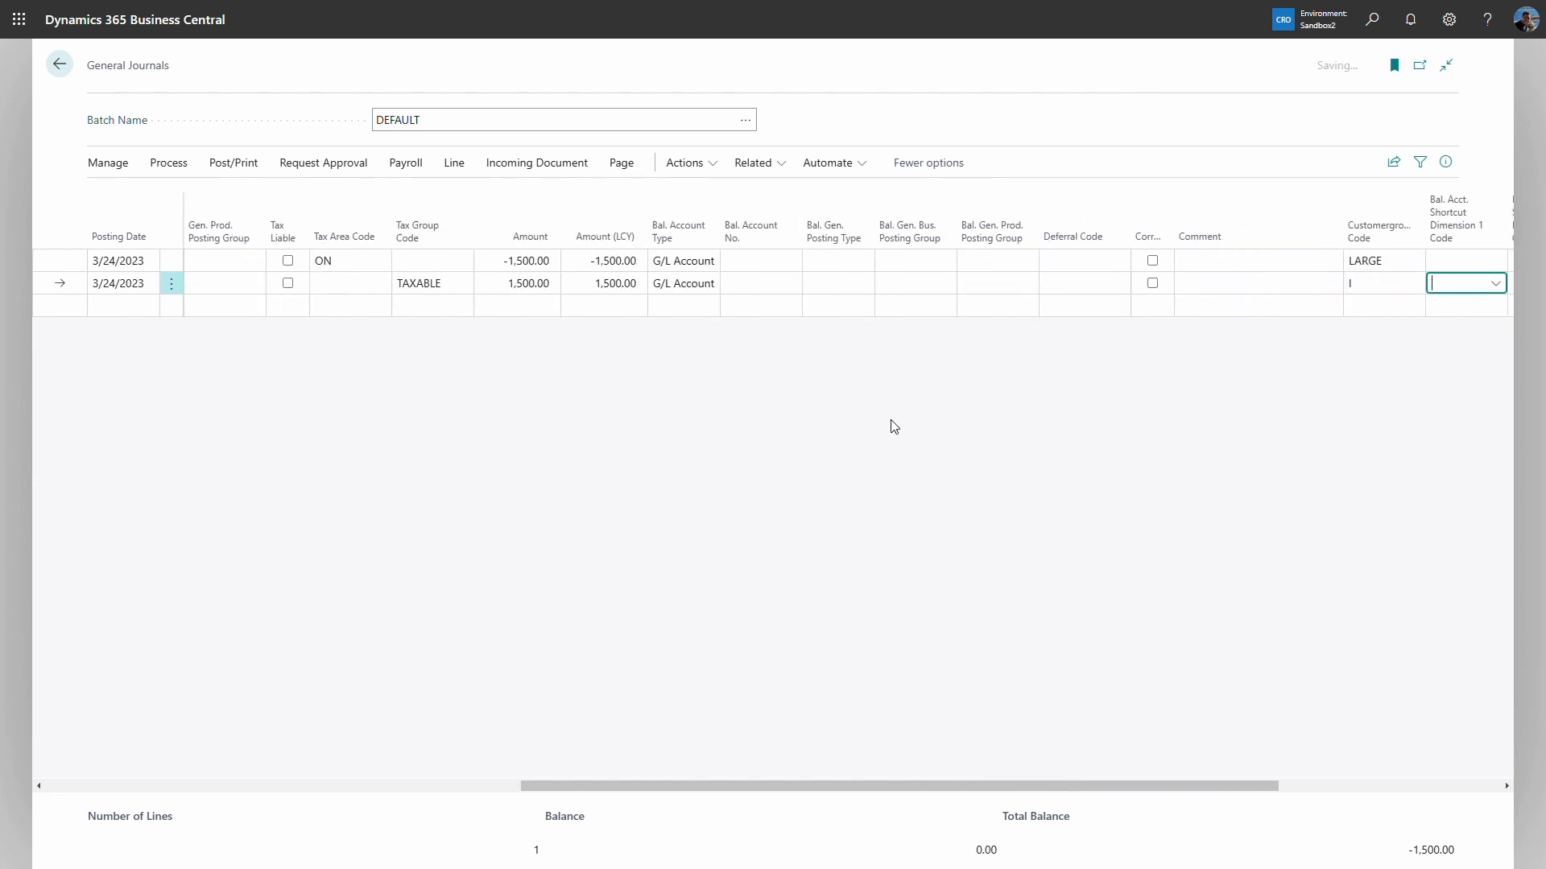
Set the Consulting Fees line's Area Code to 30 and its Salescampaign Code to SUMMER.
{"action": "key", "text": "Tab"}
{"action": "key", "text": "Tab"}
{"action": "key", "text": "Tab"}
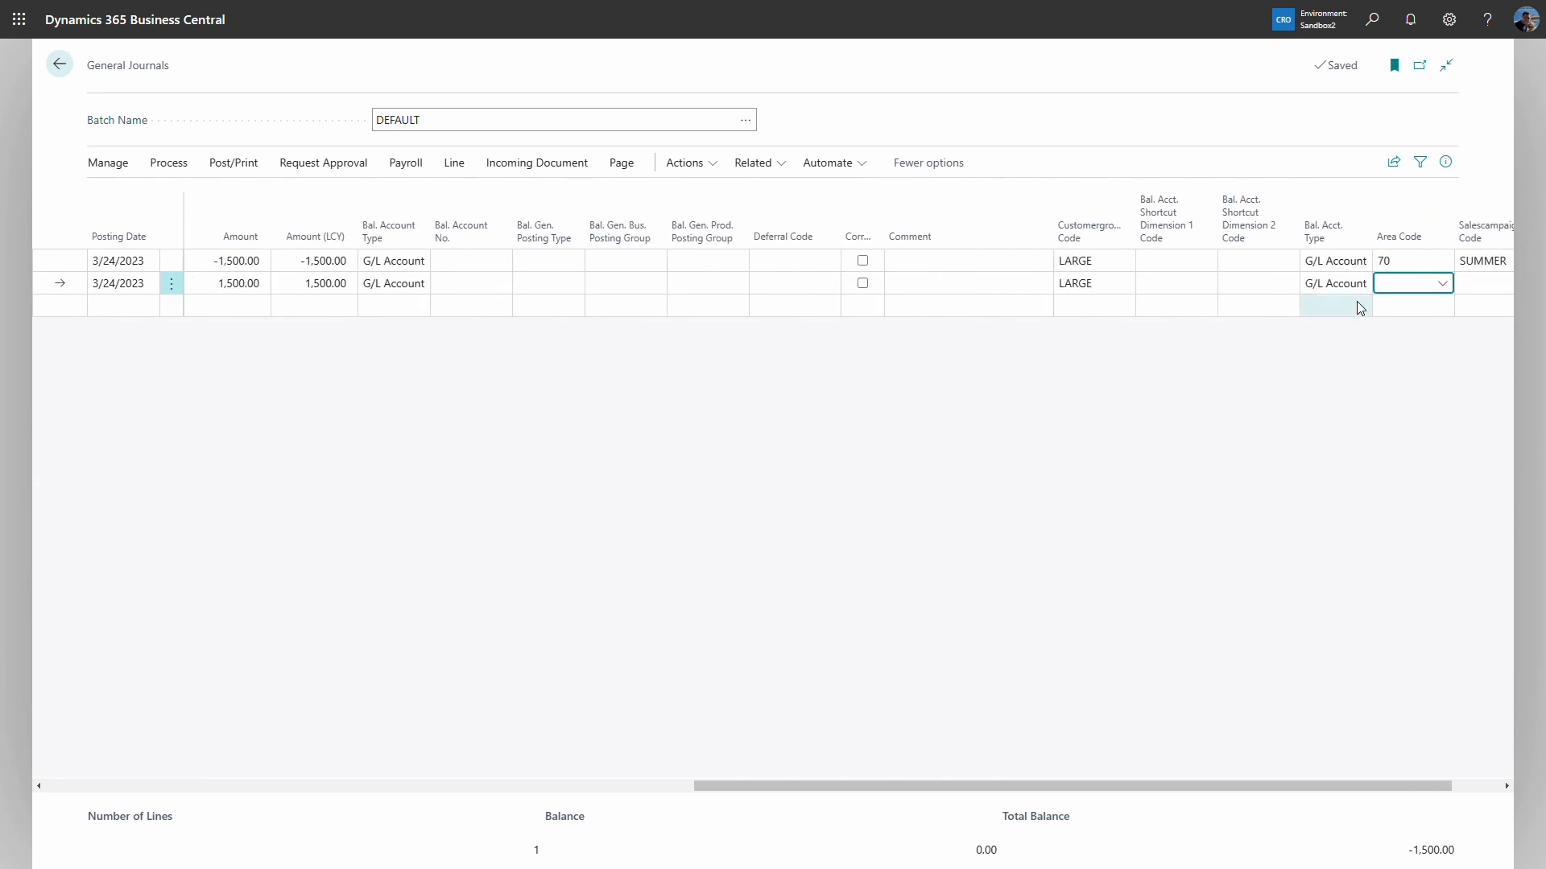
{"action": "left_click", "coordinate": [1442, 285]}
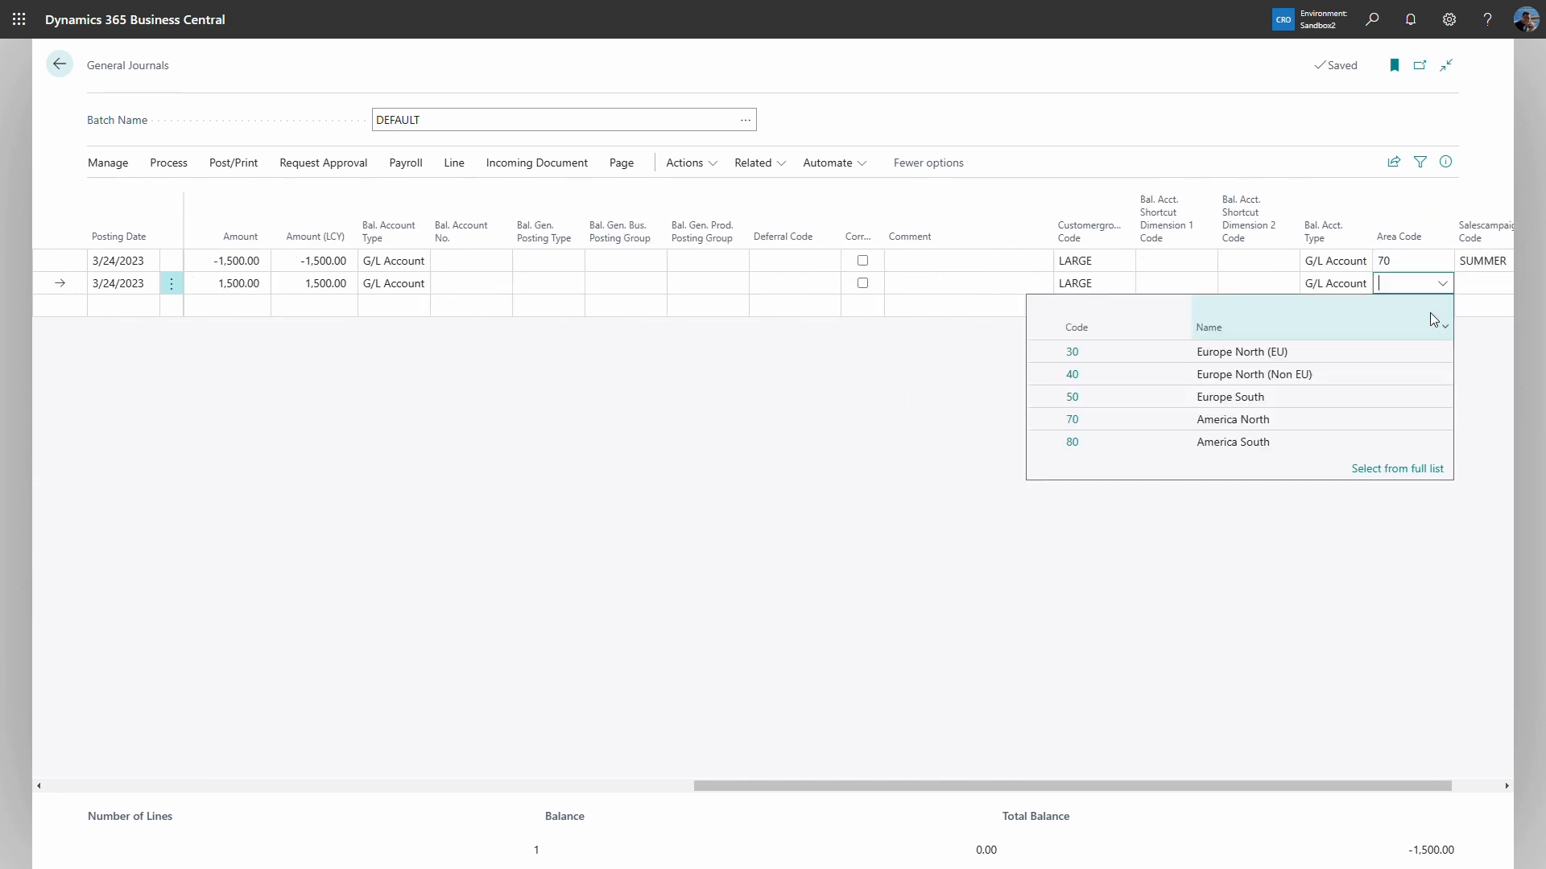
{"action": "left_click", "coordinate": [1216, 362]}
{"action": "left_click", "coordinate": [1481, 283]}
{"action": "left_click", "coordinate": [1466, 284]}
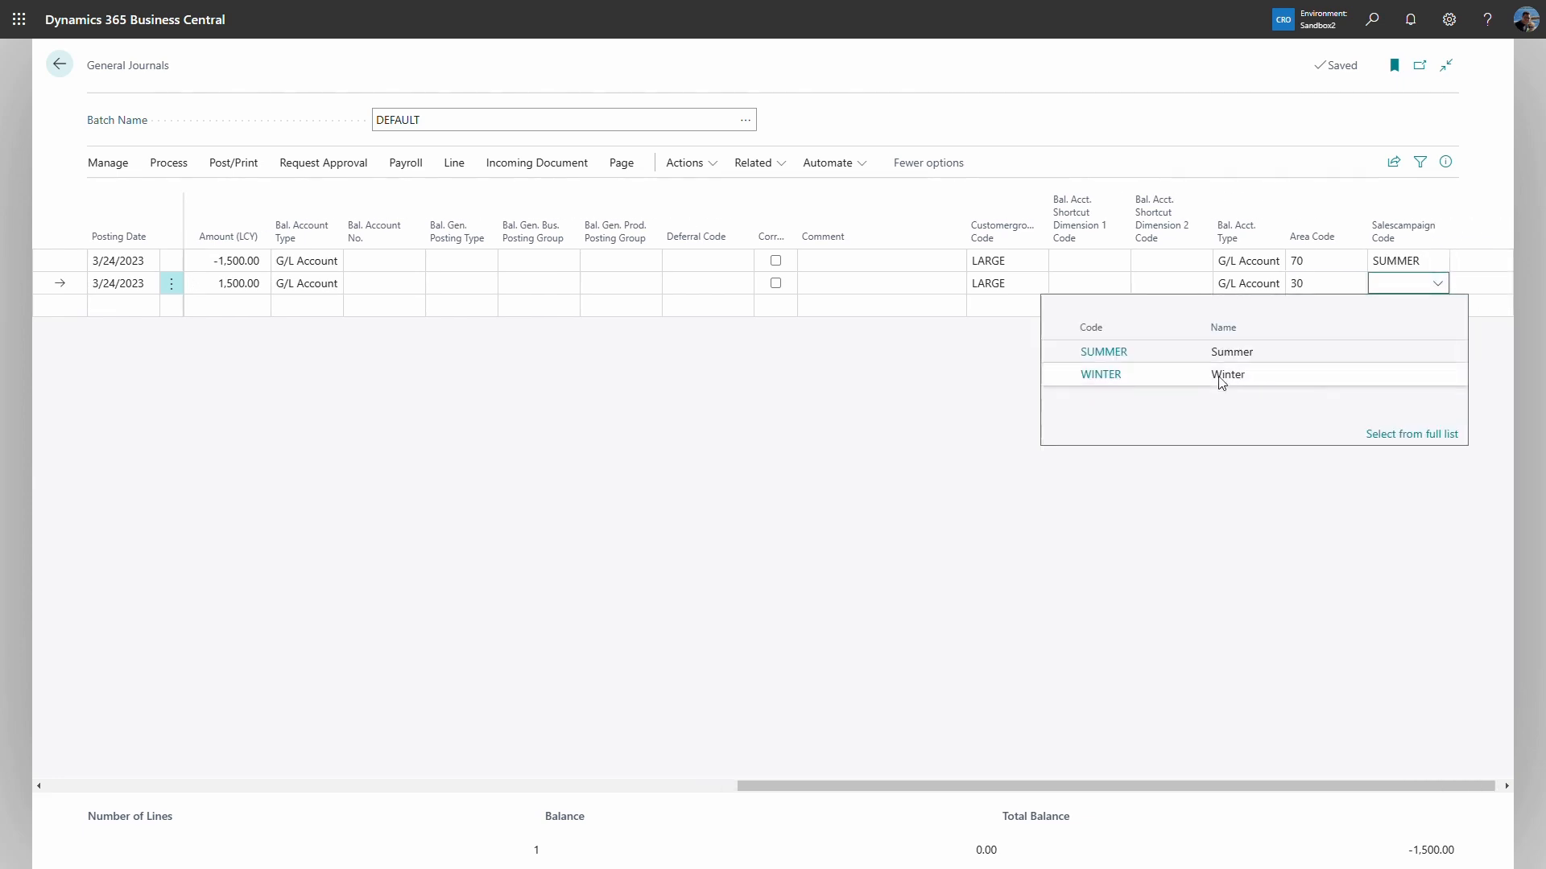
{"action": "left_click", "coordinate": [1157, 361]}
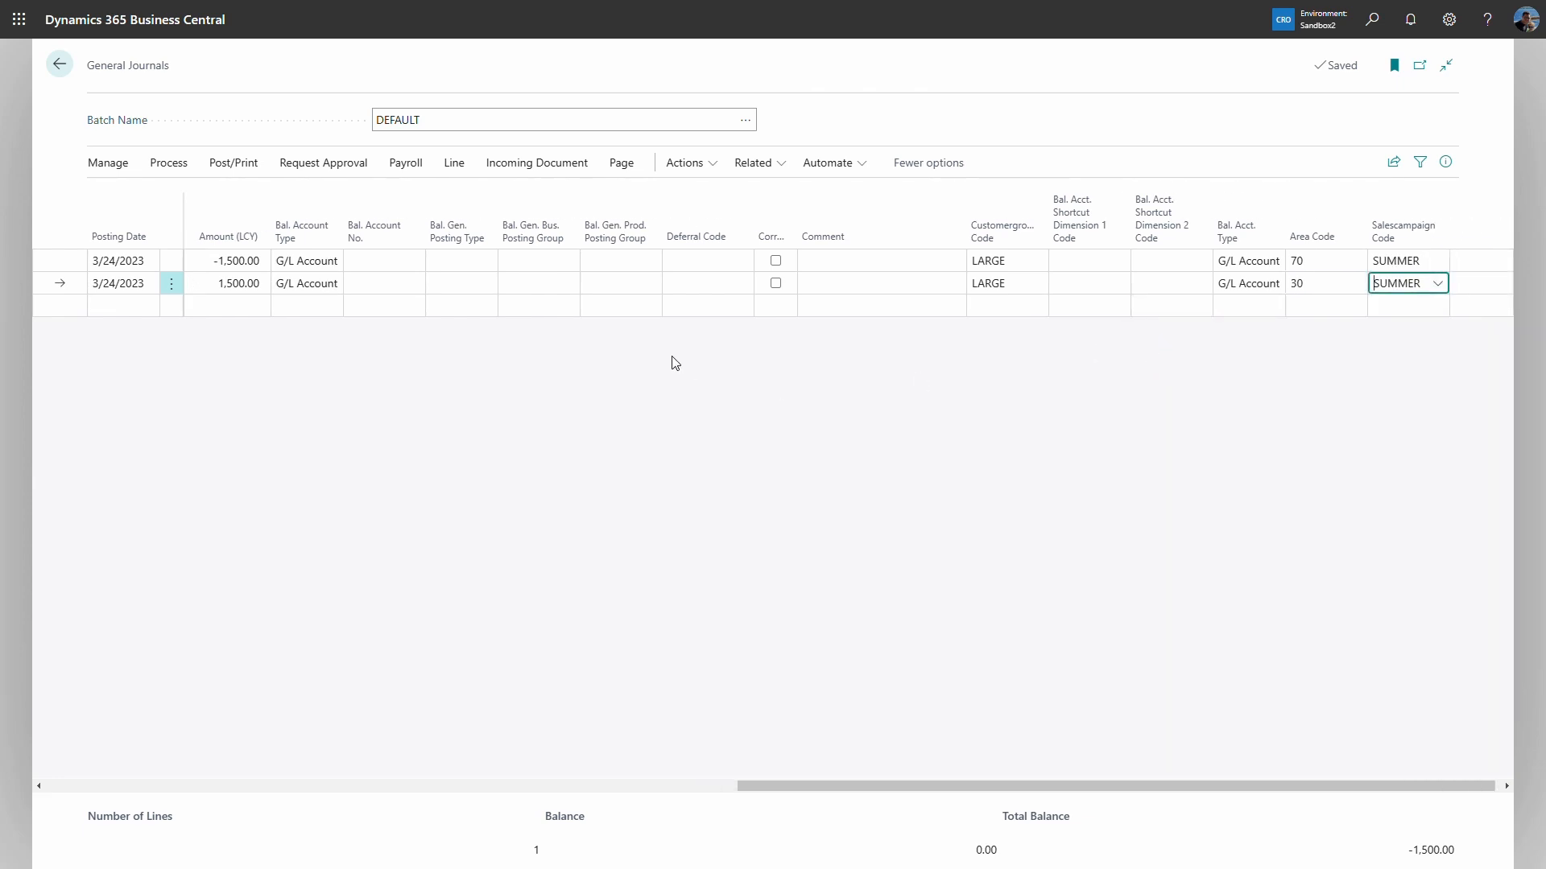
Enter INV1 as the External Document No. on both journal lines.
{"action": "left_click_drag", "start_coordinate": [1024, 793], "coordinate": [190, 826]}
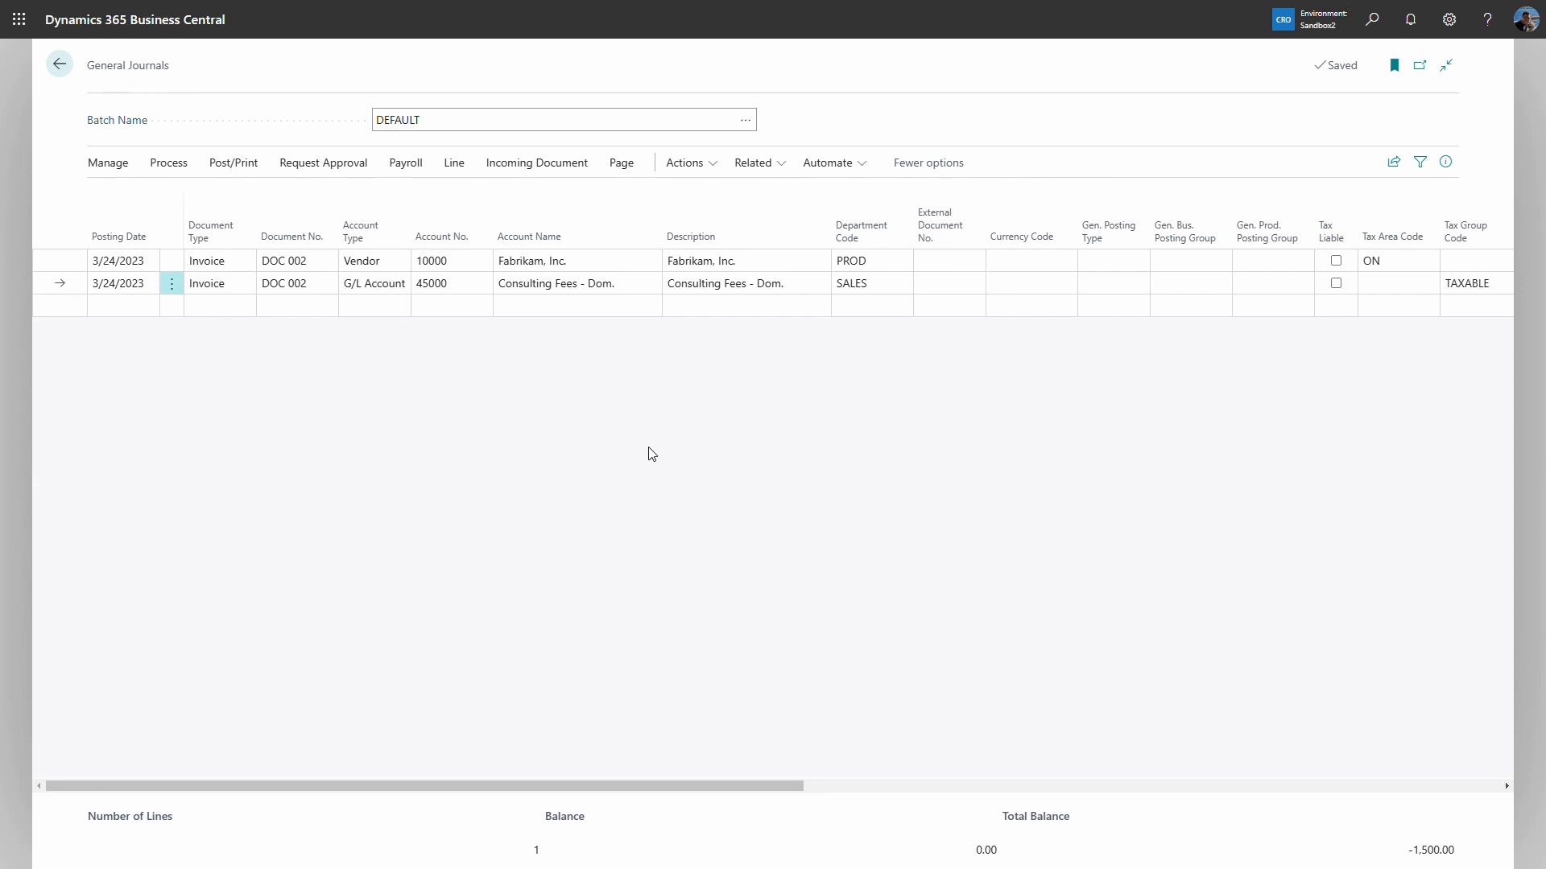
{"action": "left_click", "coordinate": [950, 262]}
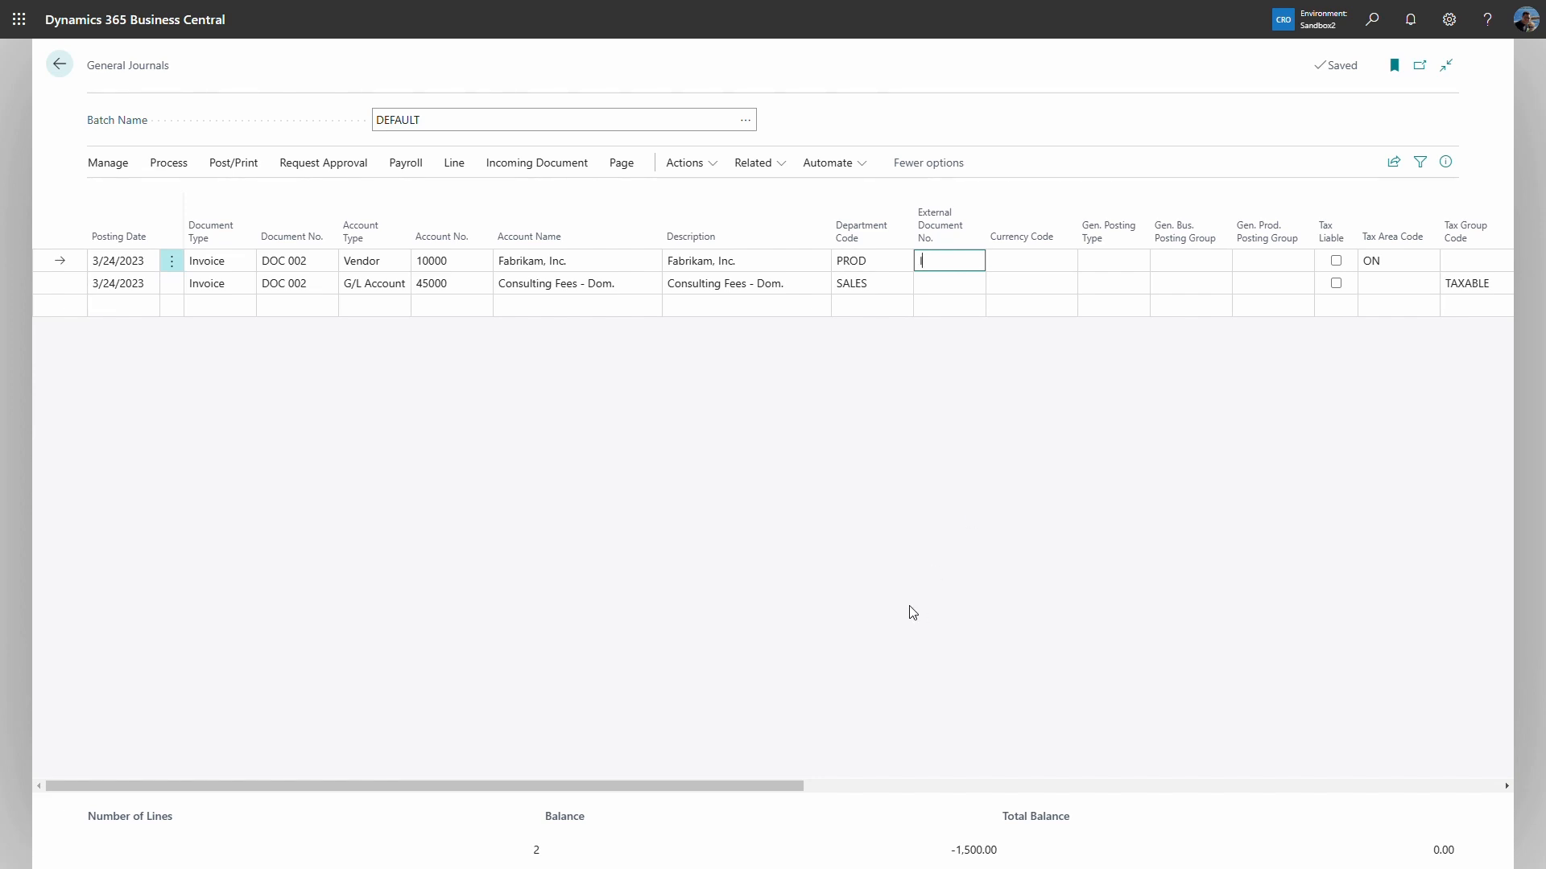
{"action": "key", "text": "Tab"}
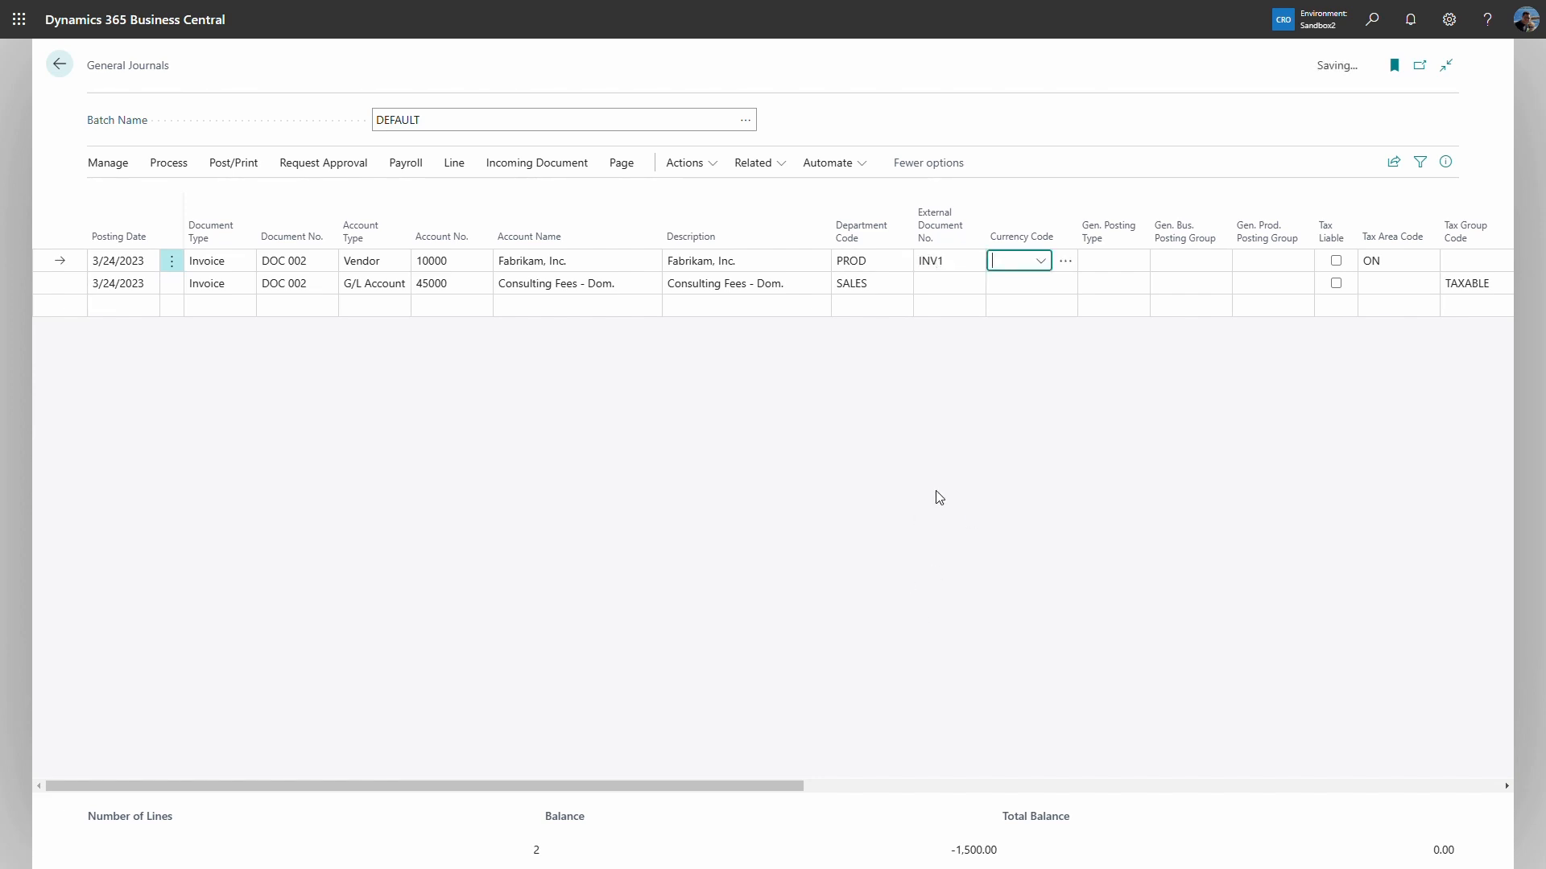
{"action": "left_click", "coordinate": [953, 292]}
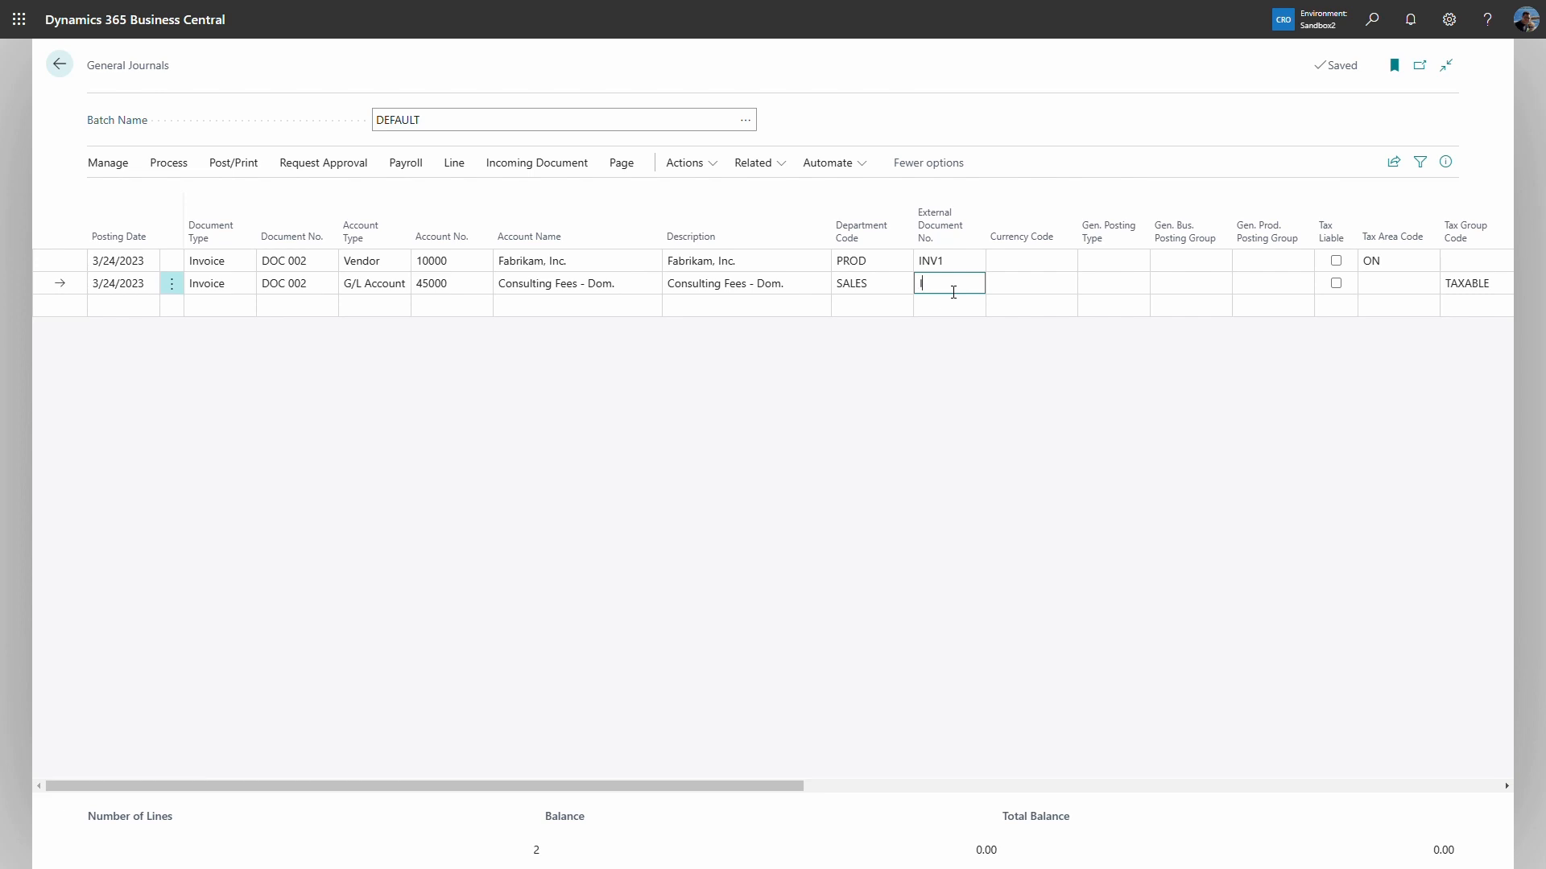
{"action": "key", "text": "Tab"}
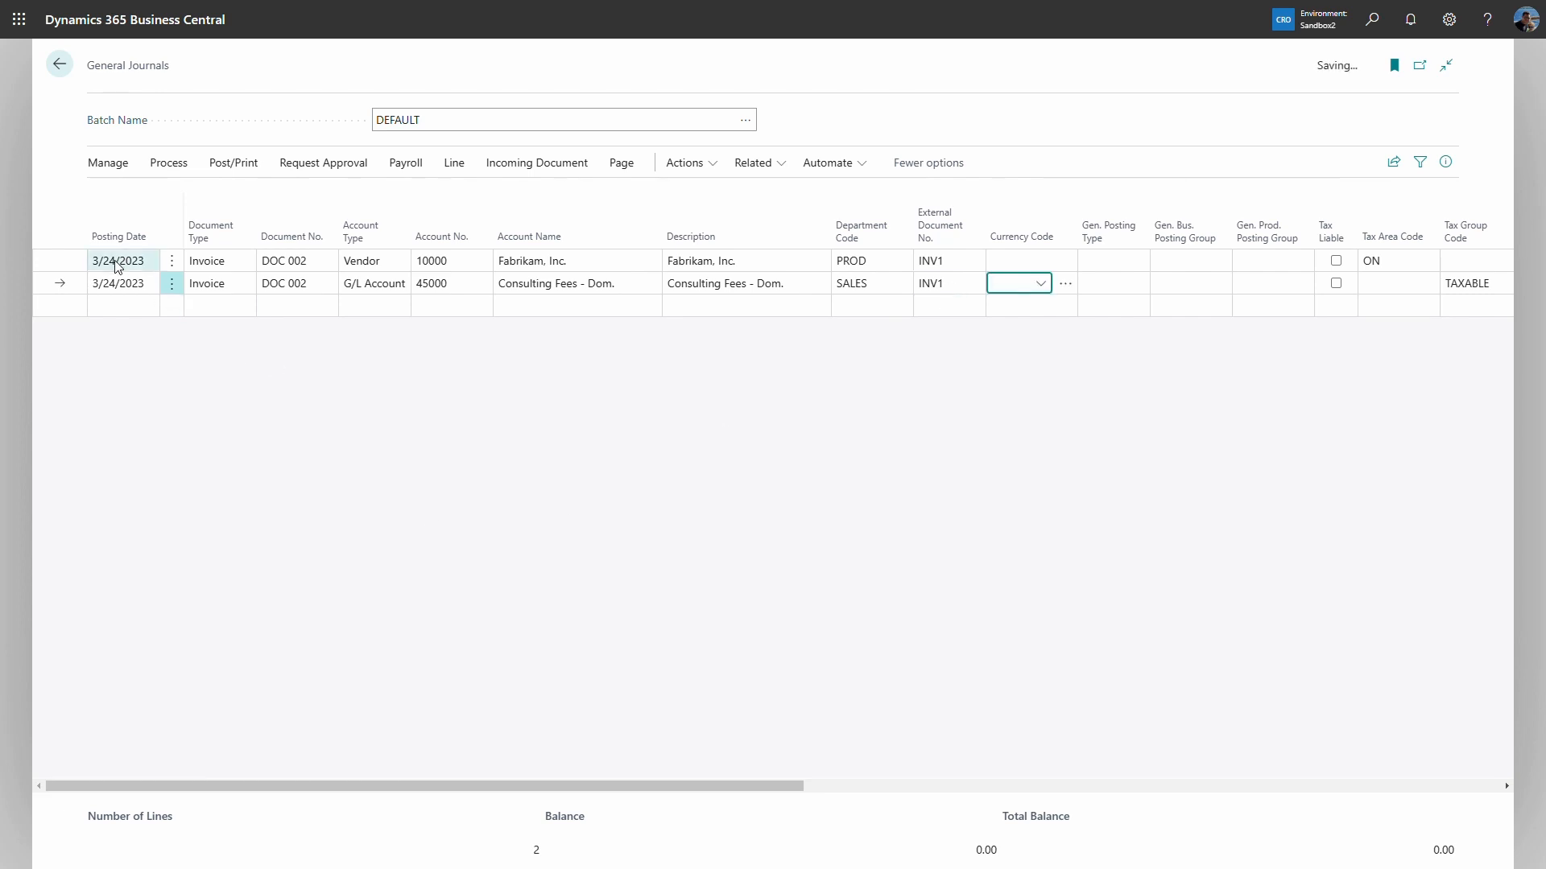
Post both DOC 002 journal lines with Post & Balance, accepting the posting date after the working date.
{"action": "left_click", "coordinate": [63, 266]}
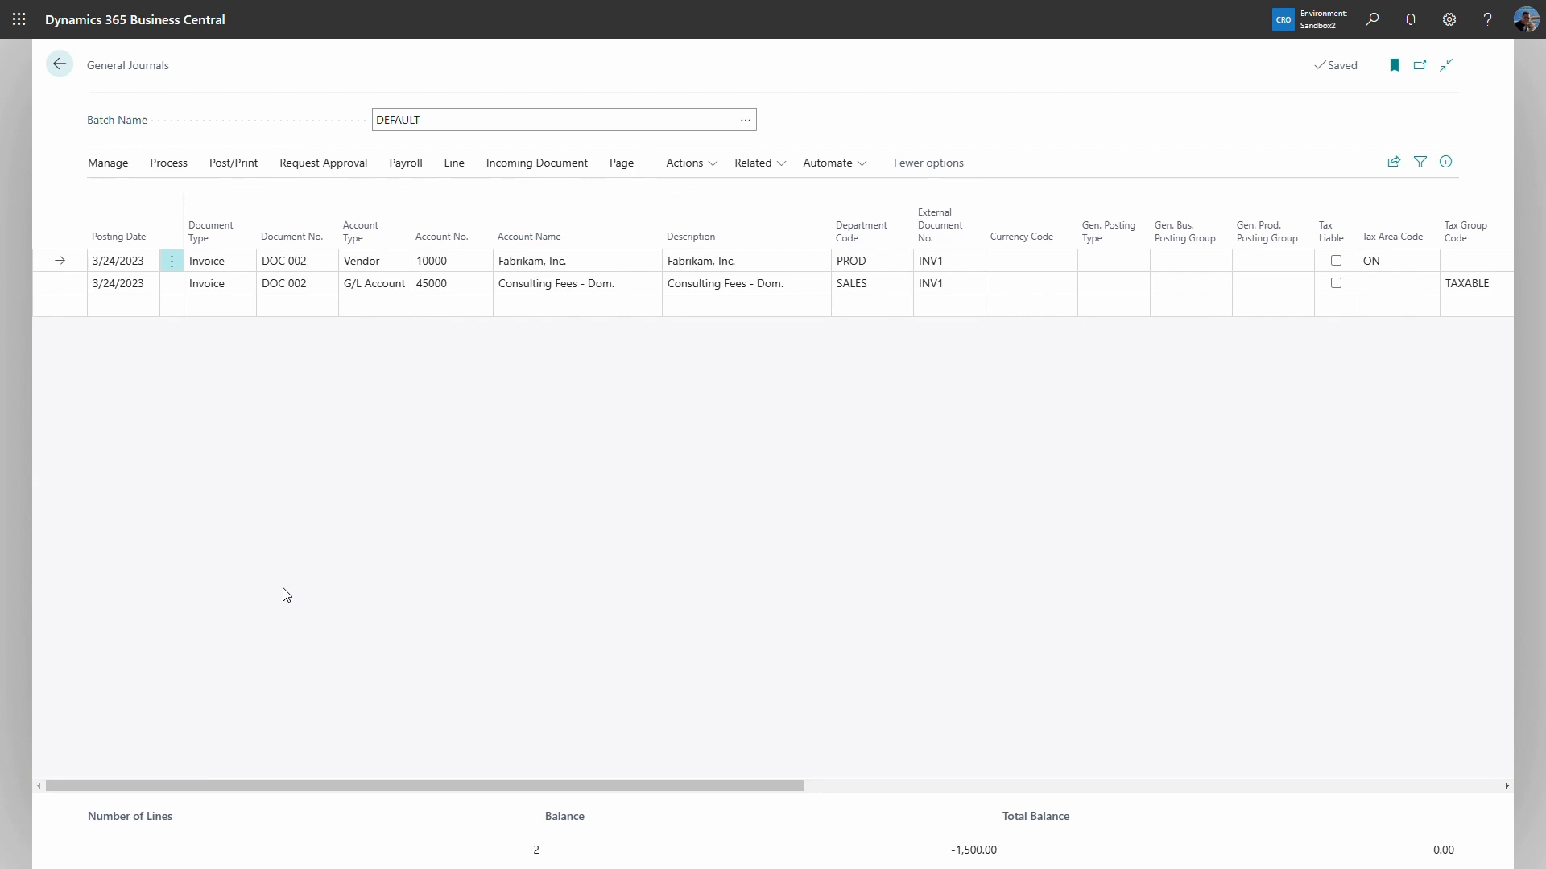
{"action": "left_click", "coordinate": [233, 164]}
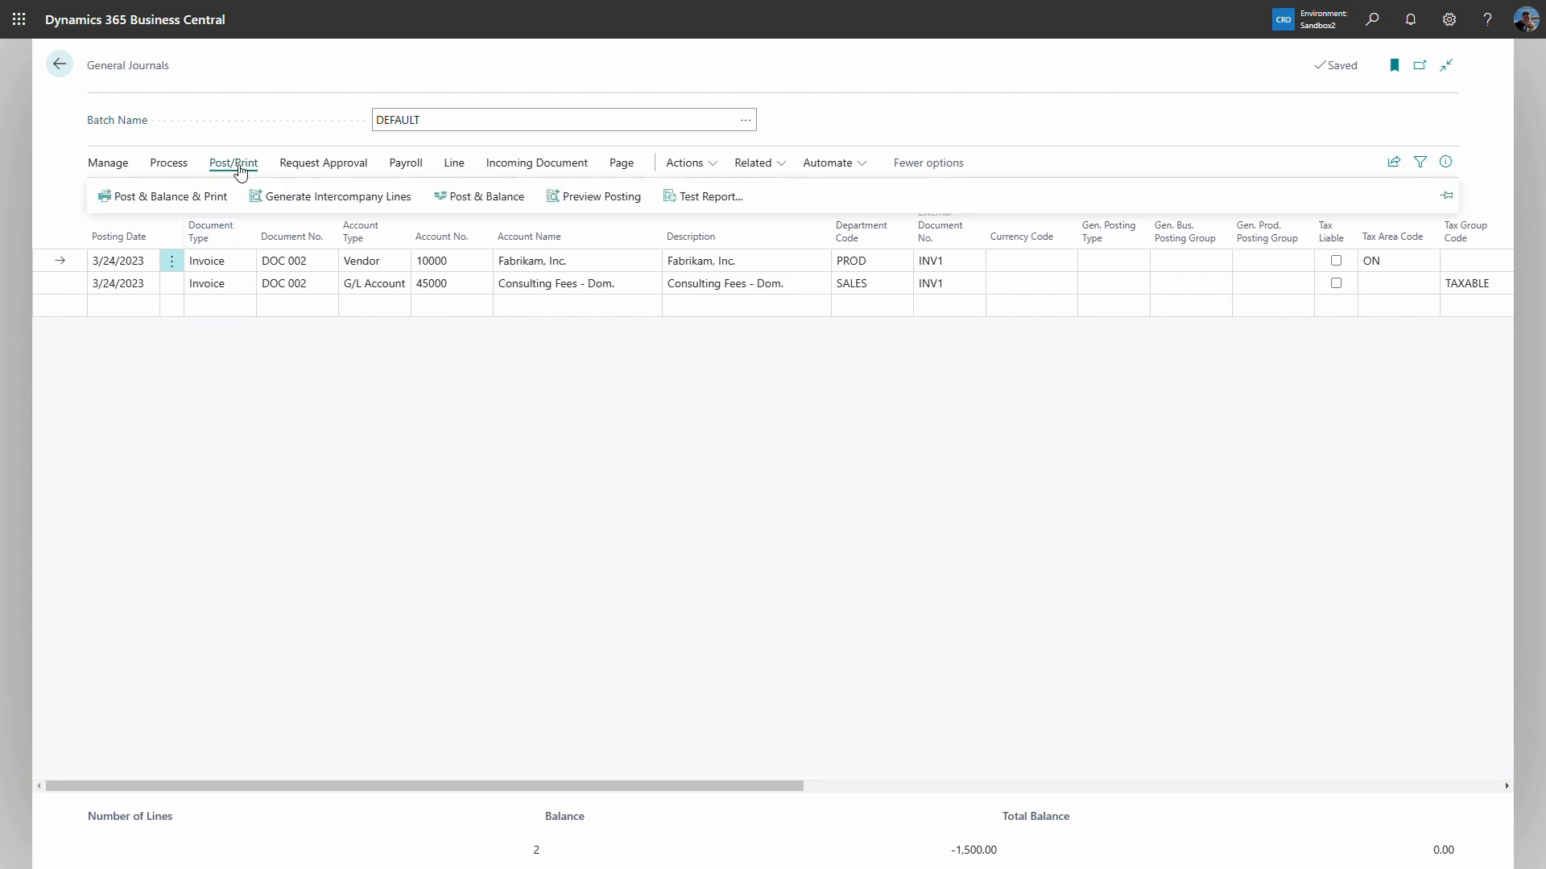
{"action": "left_click", "coordinate": [486, 200]}
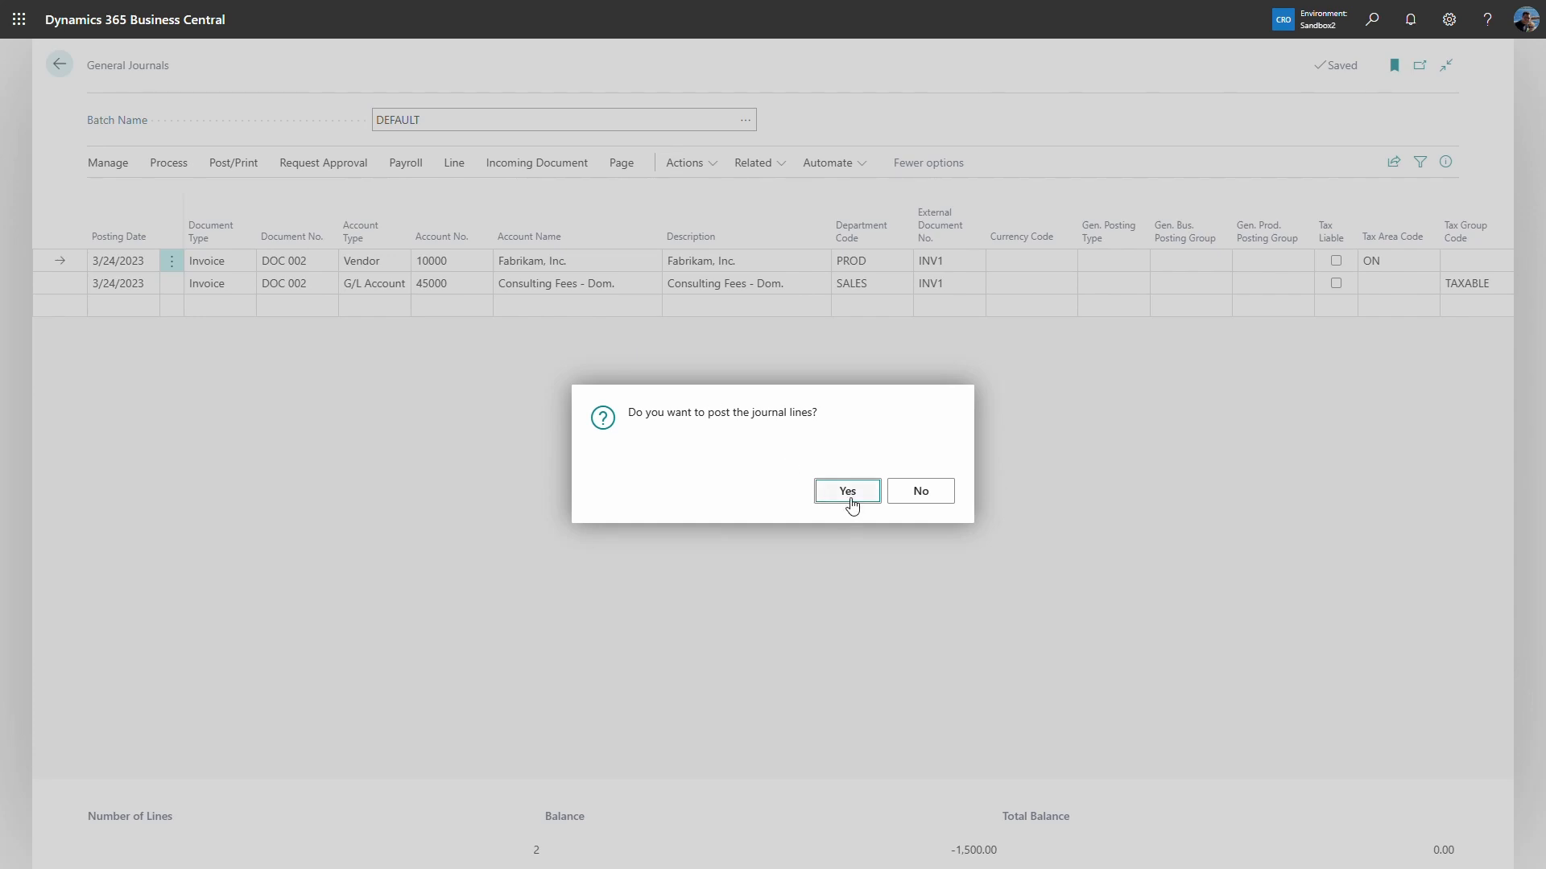
{"action": "left_click", "coordinate": [852, 501]}
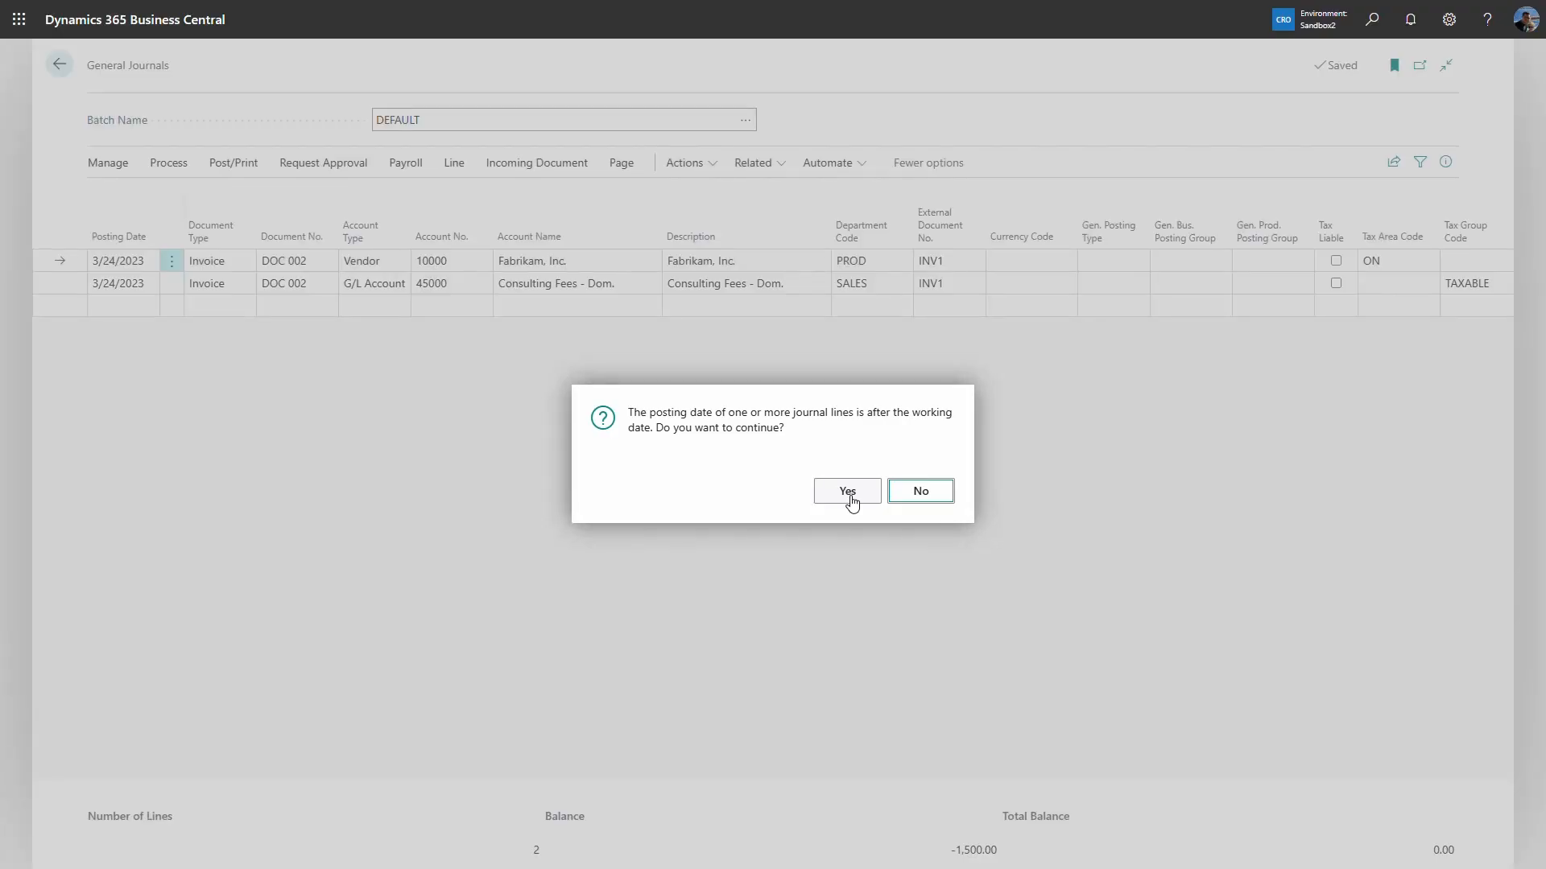
{"action": "left_click", "coordinate": [847, 497]}
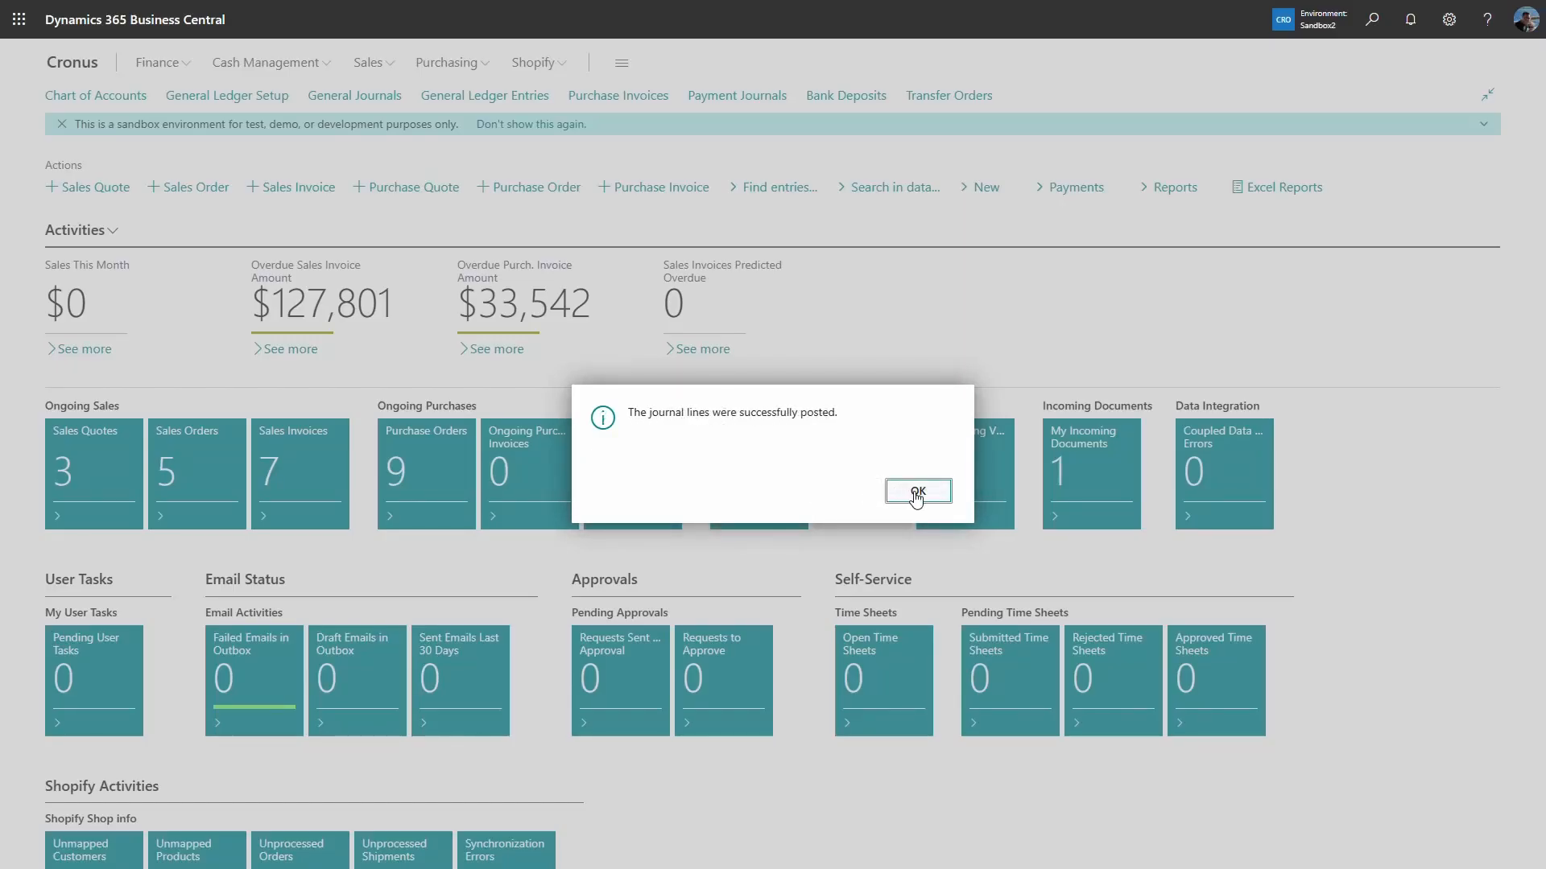
{"action": "left_click", "coordinate": [916, 492]}
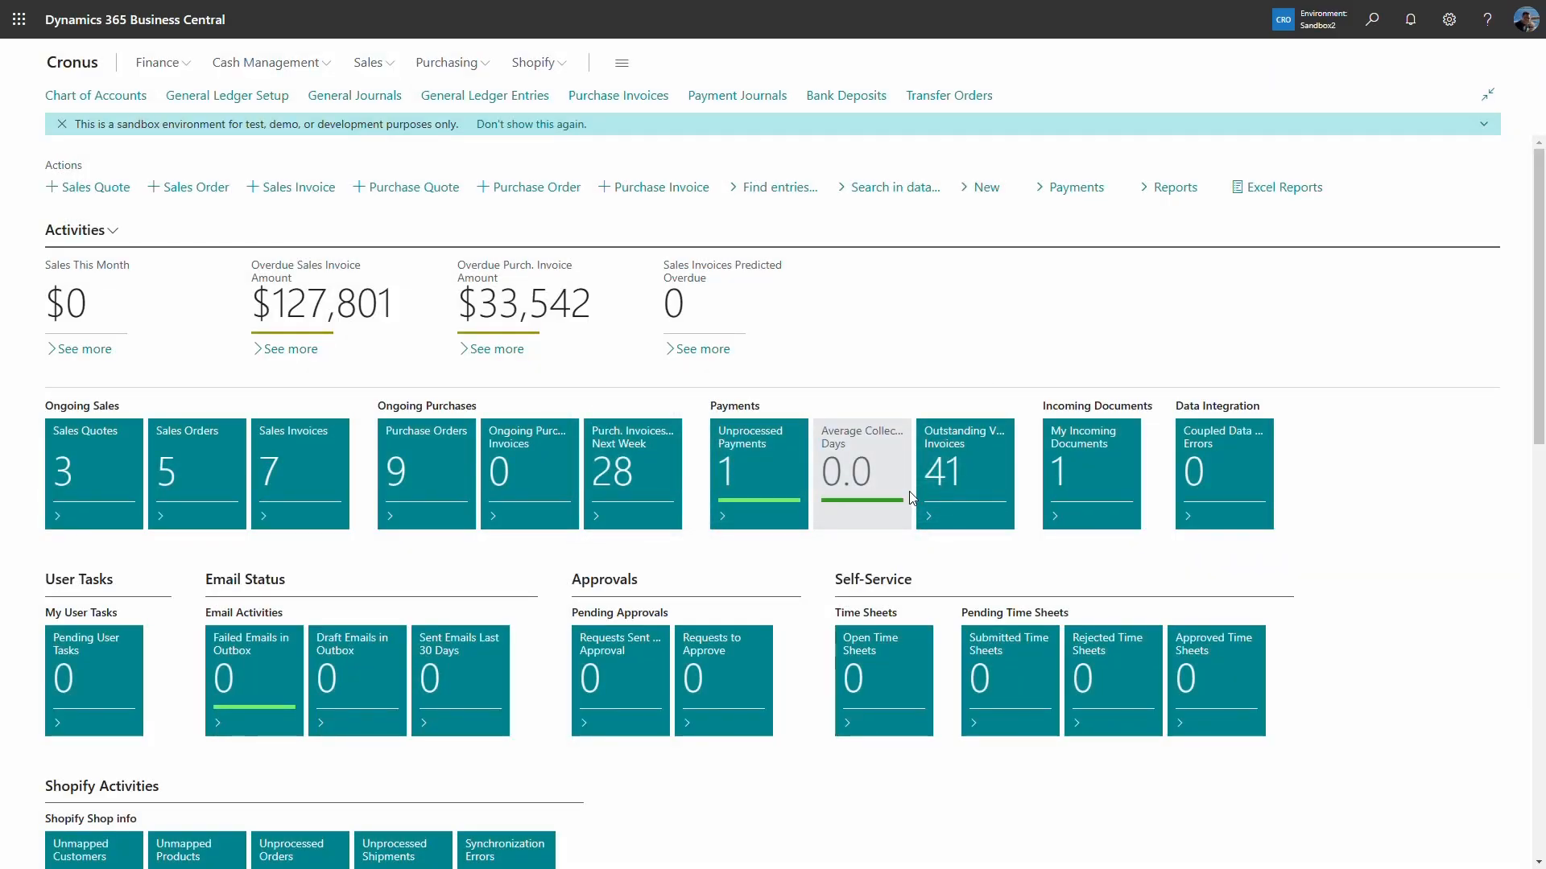
Show the general ledger entries in the Multi Entity Control Overview view, filtered to Document No. DOC 002.
{"action": "left_click", "coordinate": [503, 98]}
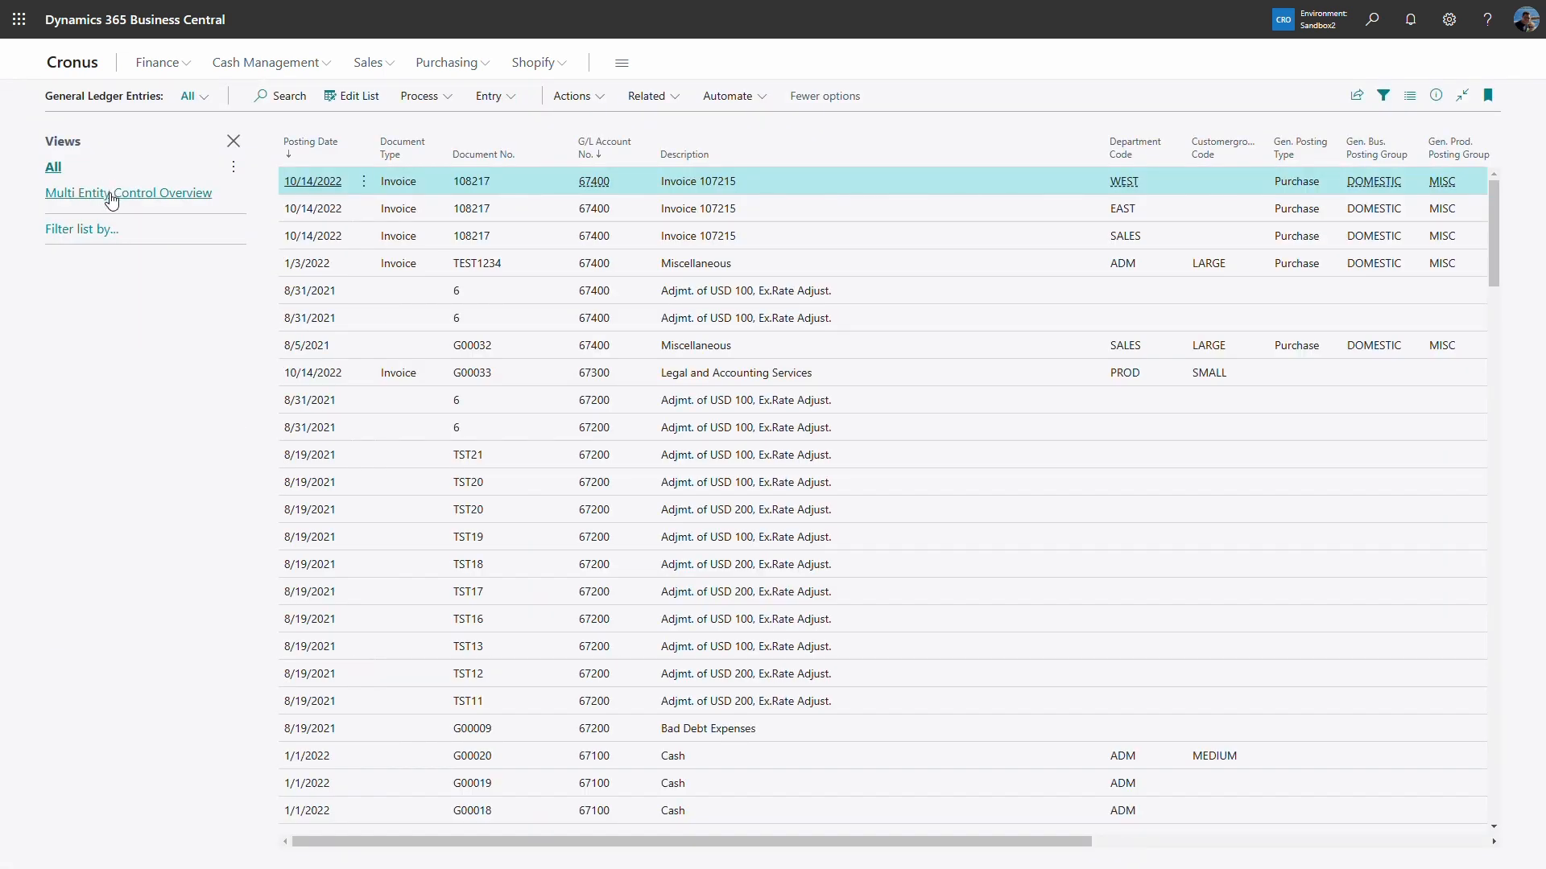
{"action": "left_click", "coordinate": [111, 195]}
{"action": "left_click", "coordinate": [64, 319]}
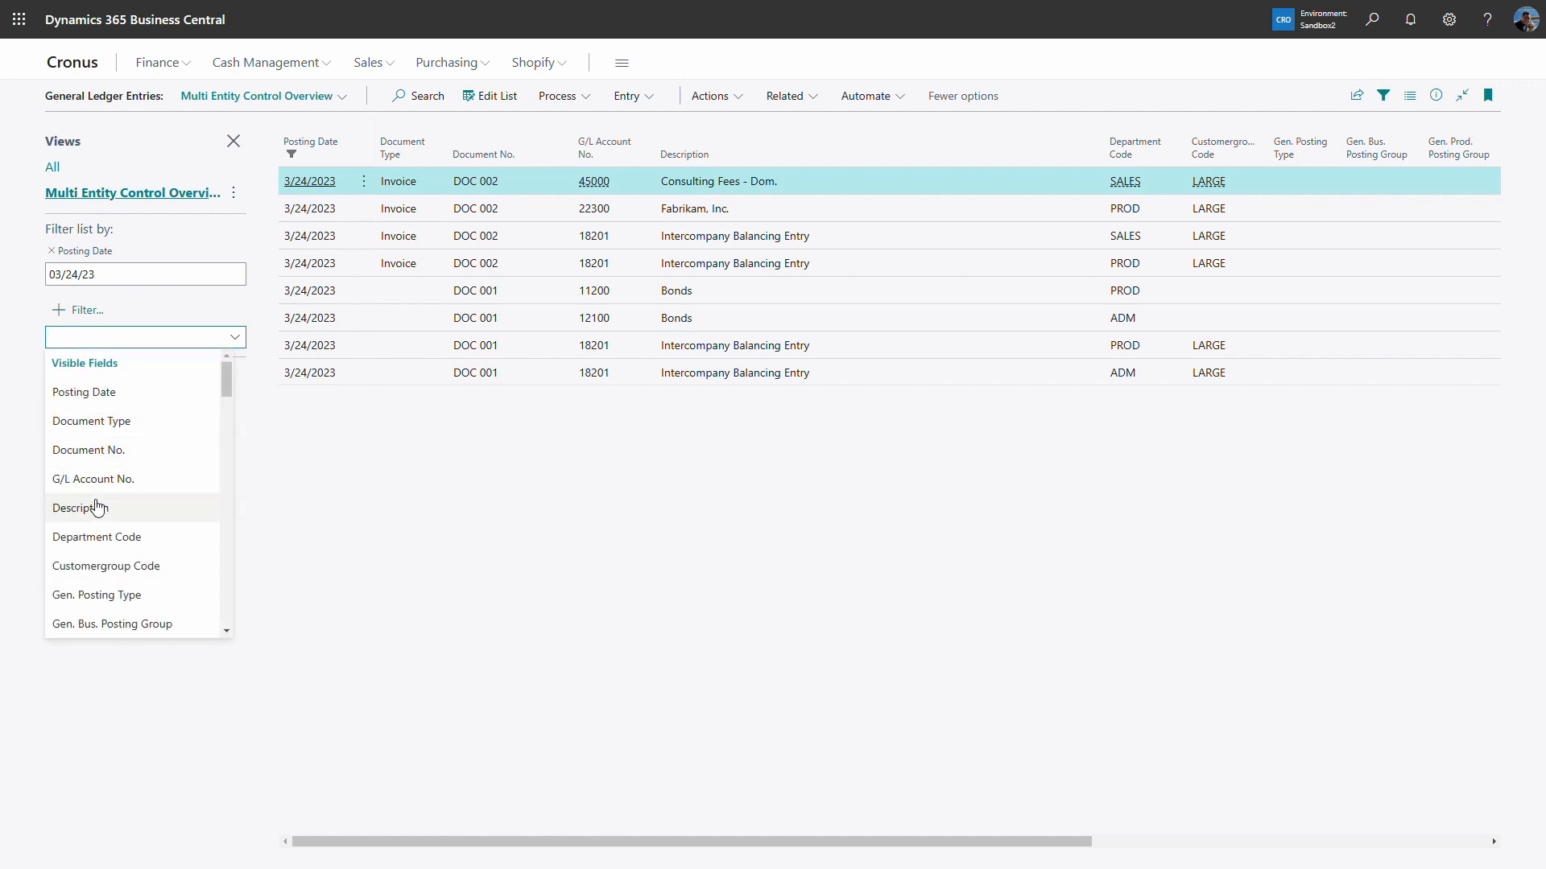
{"action": "left_click", "coordinate": [113, 450]}
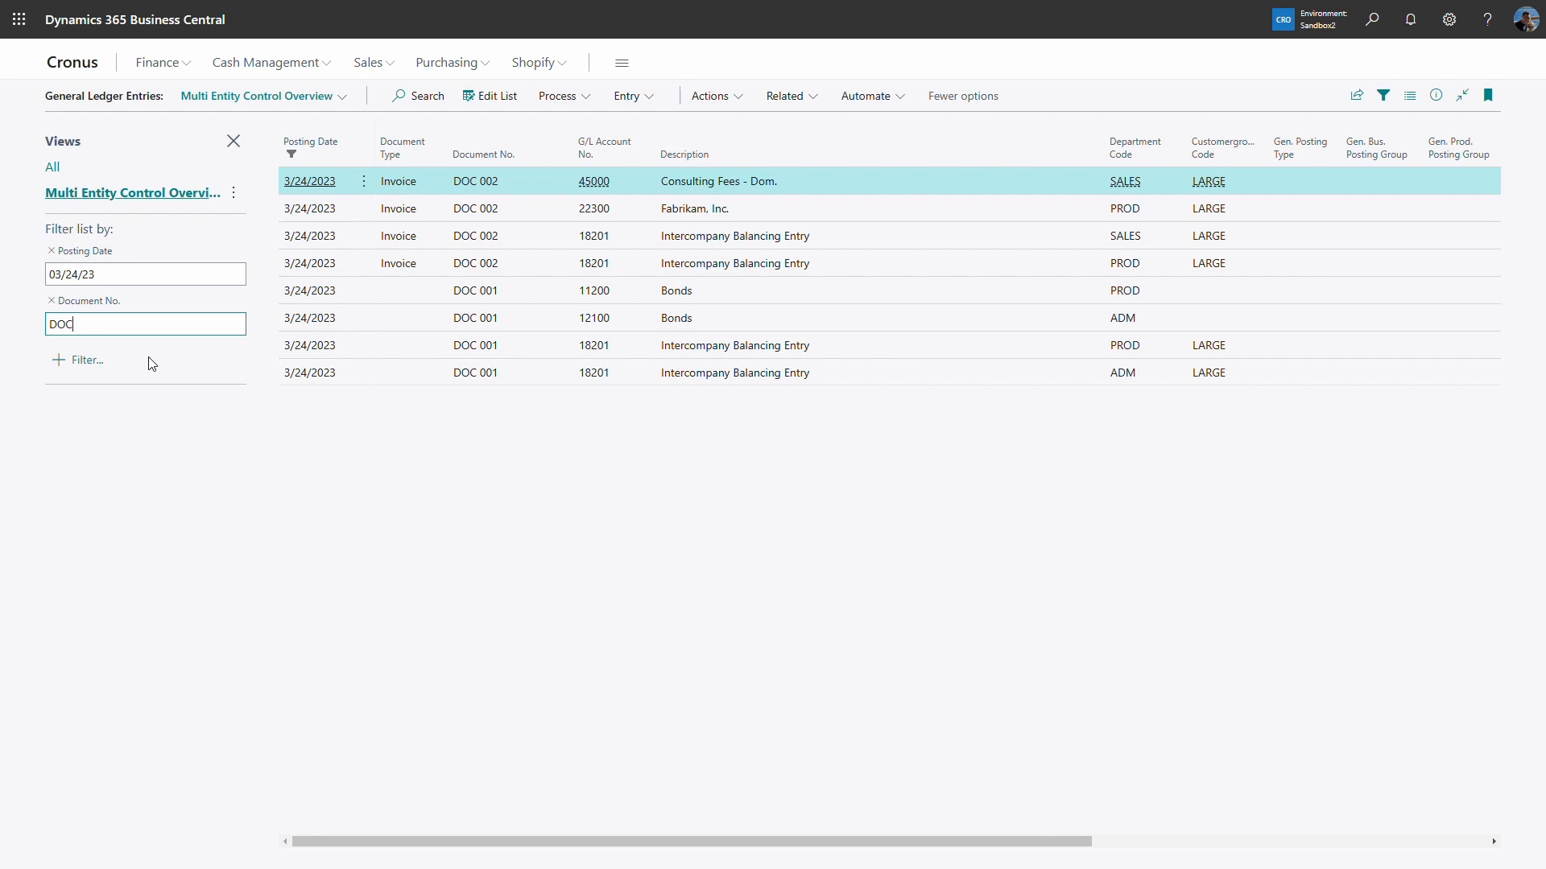
{"action": "key", "text": "Tab"}
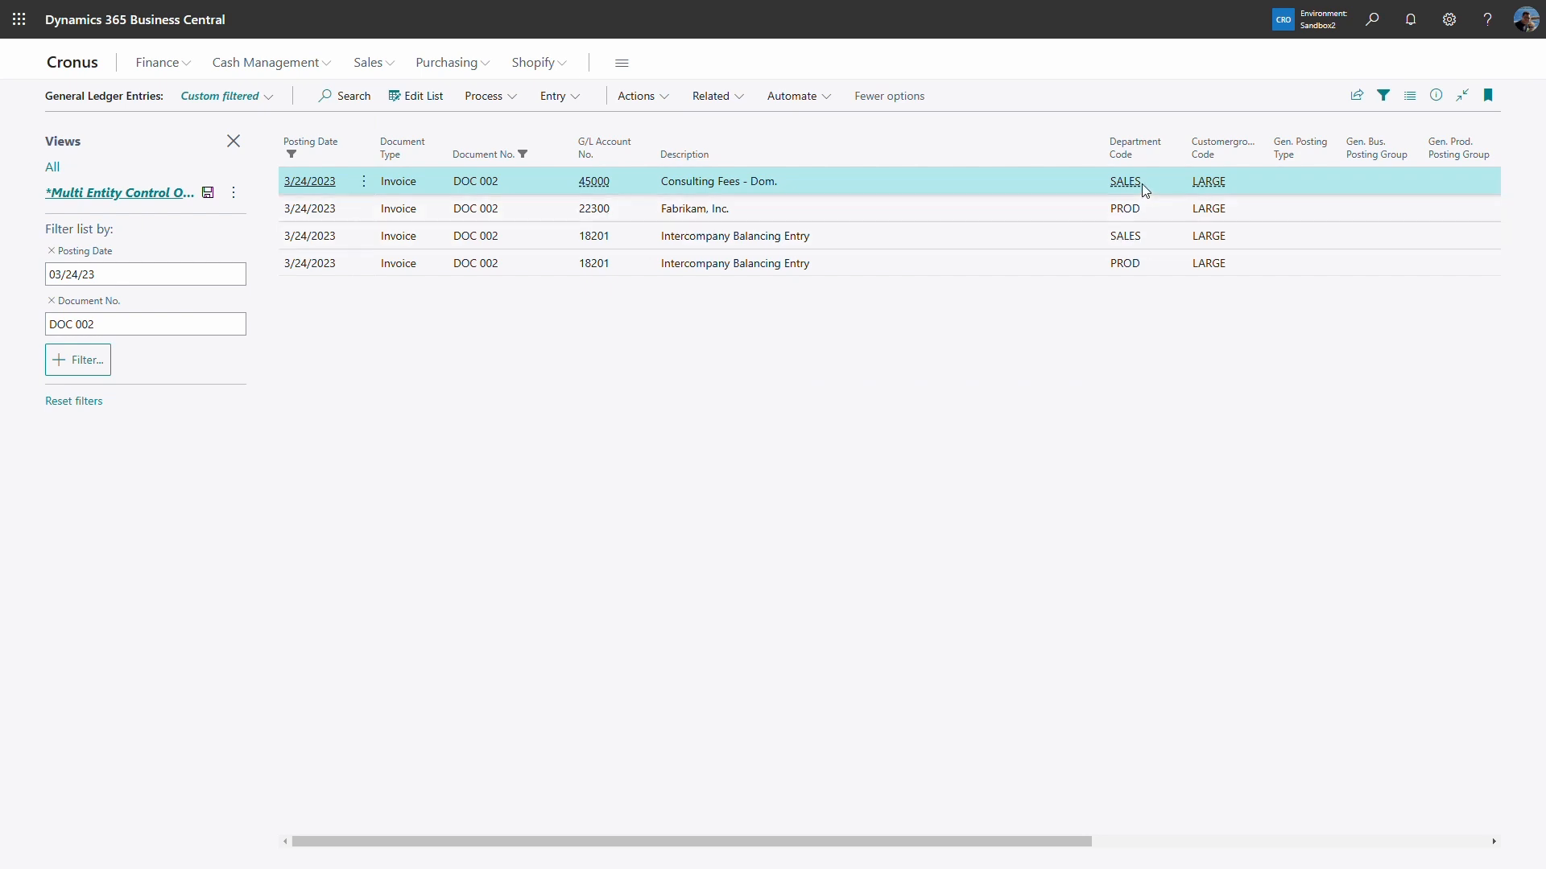
Examine the department codes and amounts of the DOC 002 expense, vendor and intercompany balancing entries.
{"action": "left_click_drag", "start_coordinate": [1053, 845], "coordinate": [1393, 801]}
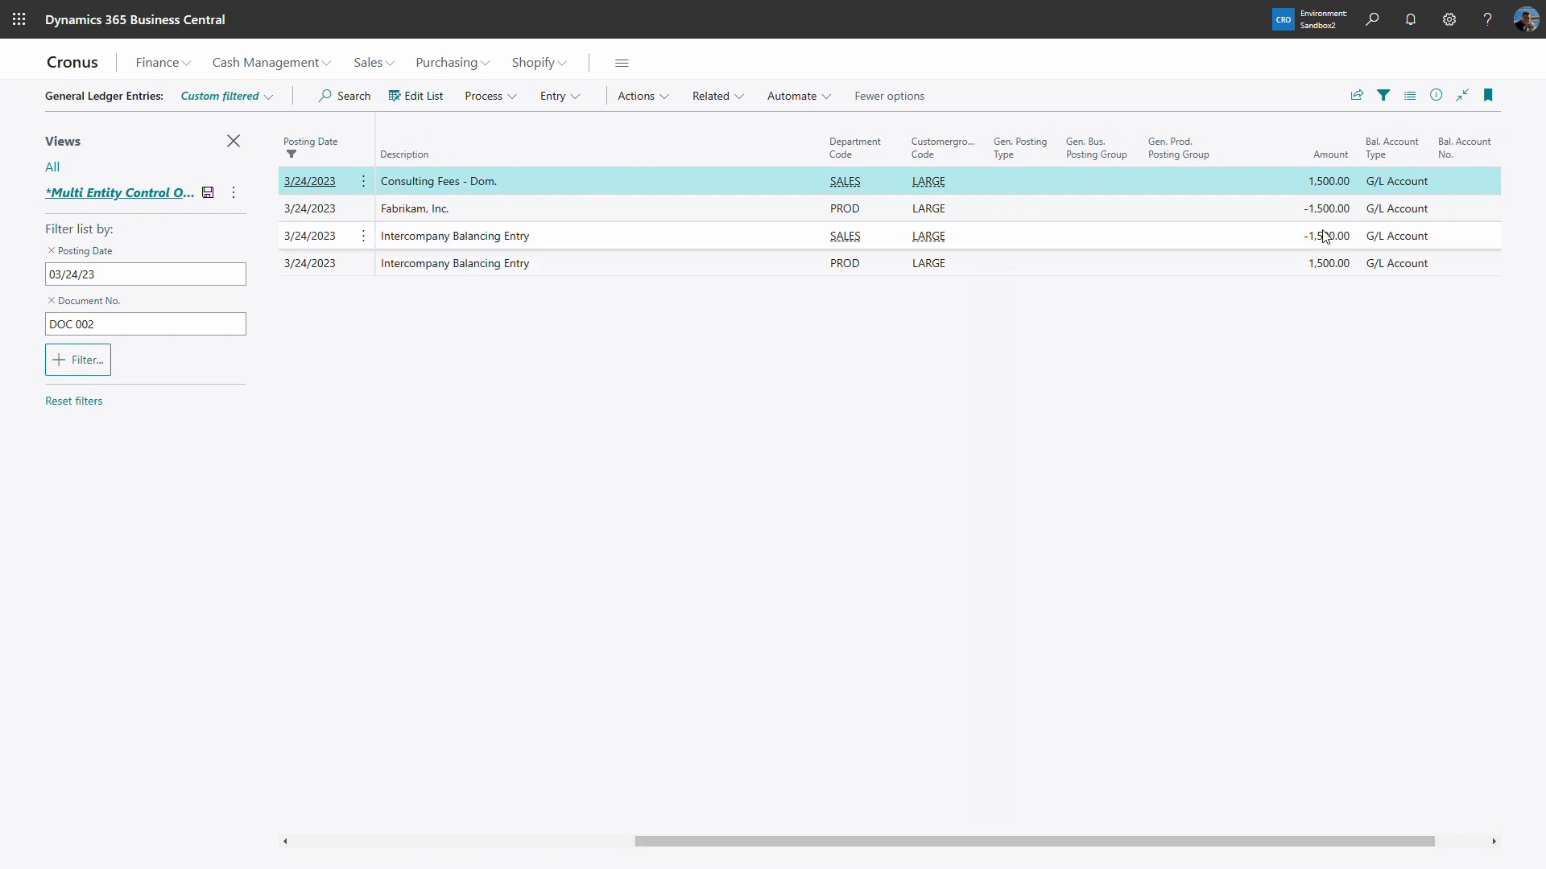
{"action": "left_click", "coordinate": [1257, 238]}
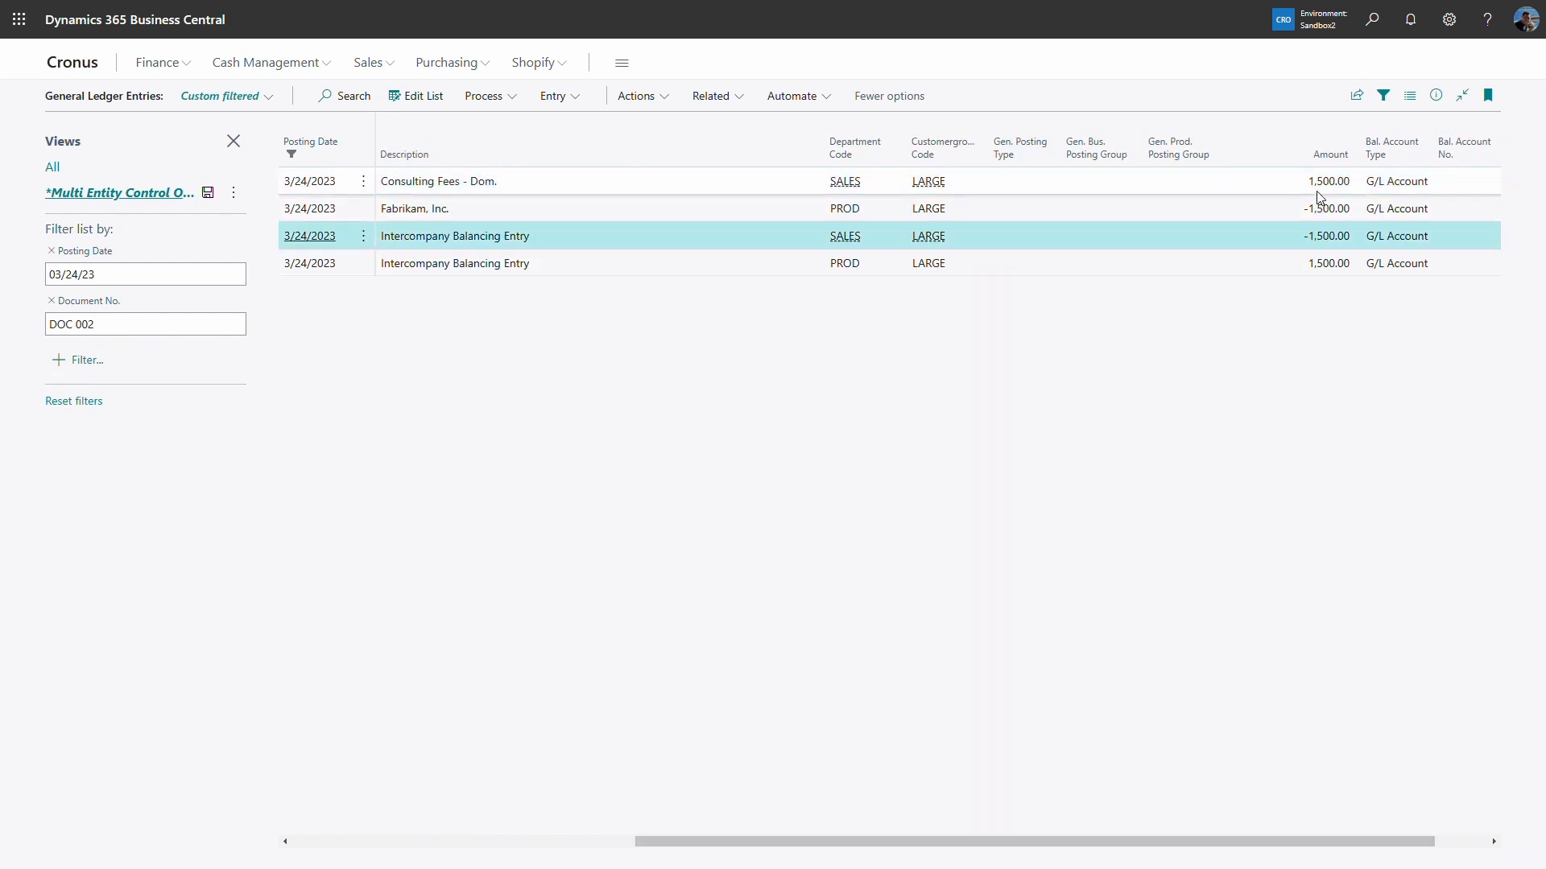
{"action": "left_click", "coordinate": [1278, 190]}
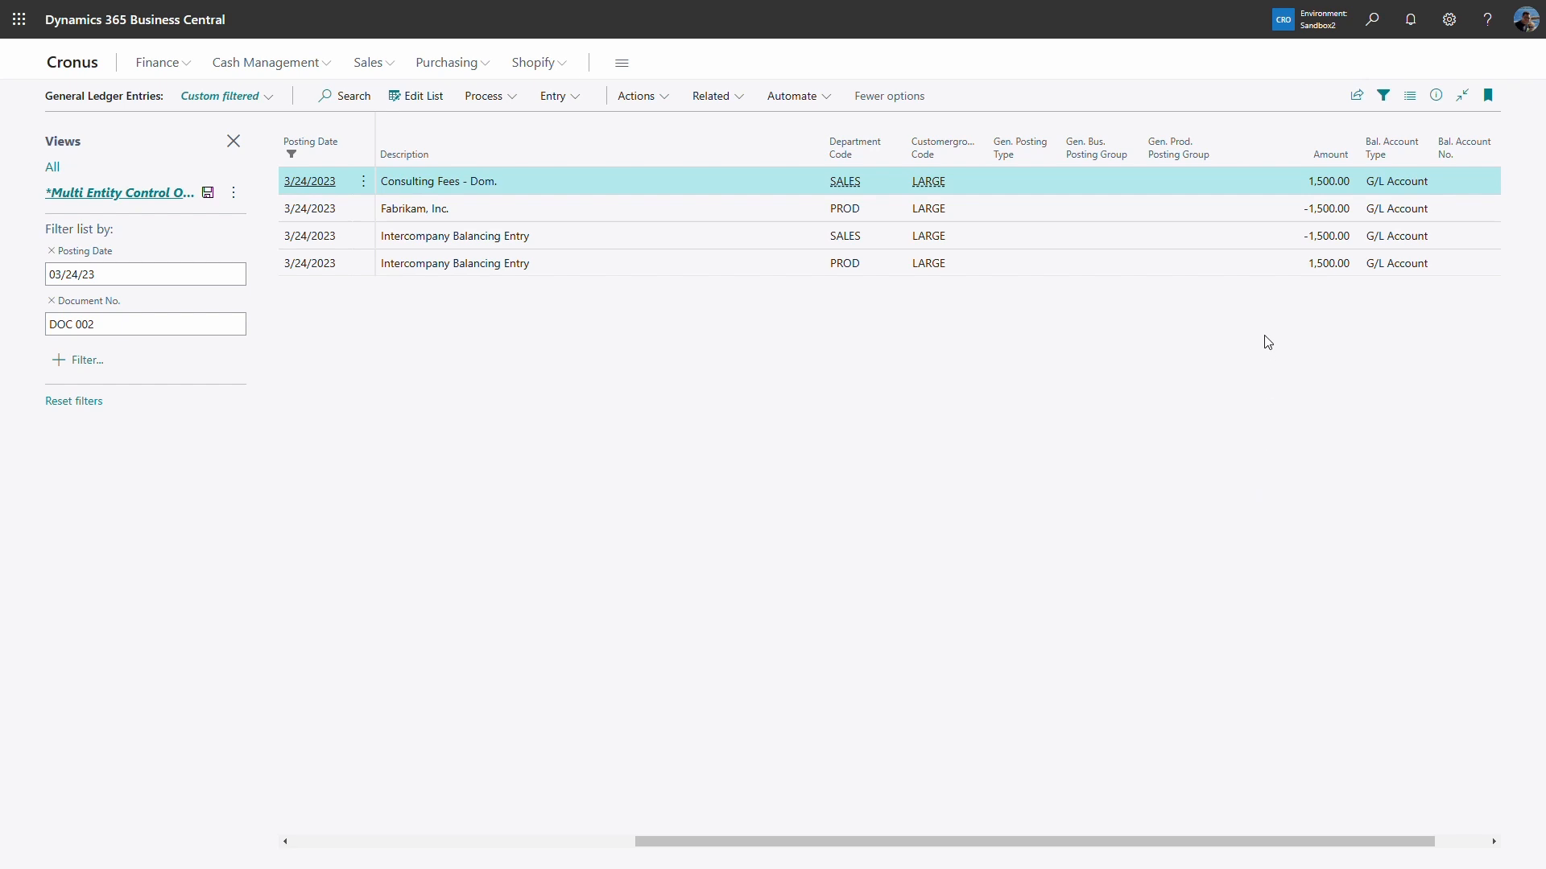
{"action": "left_click", "coordinate": [1265, 265]}
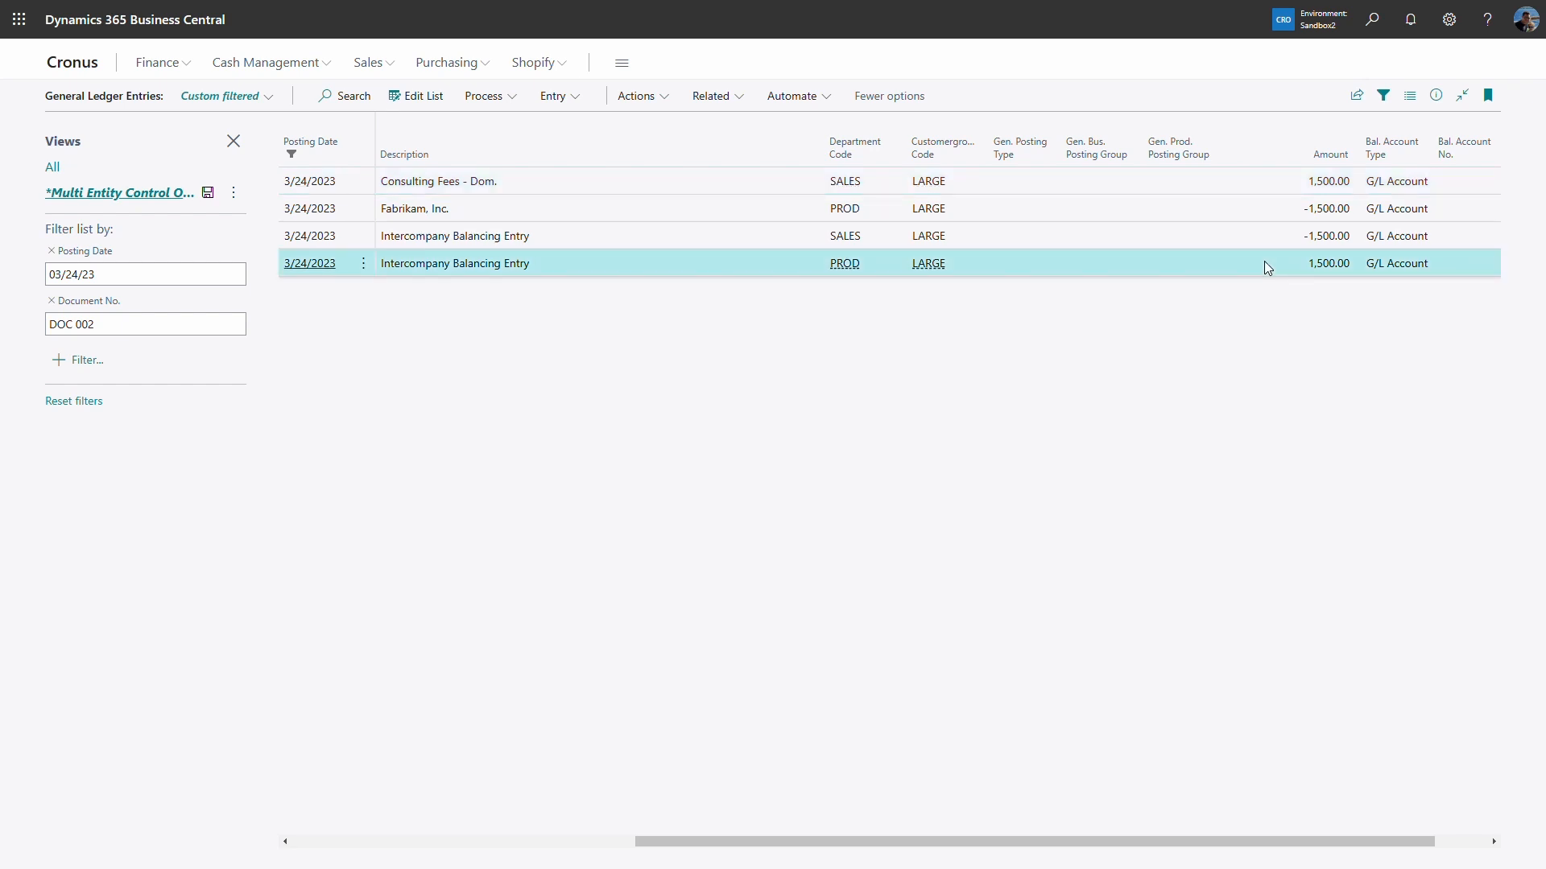
{"action": "left_click", "coordinate": [1260, 210]}
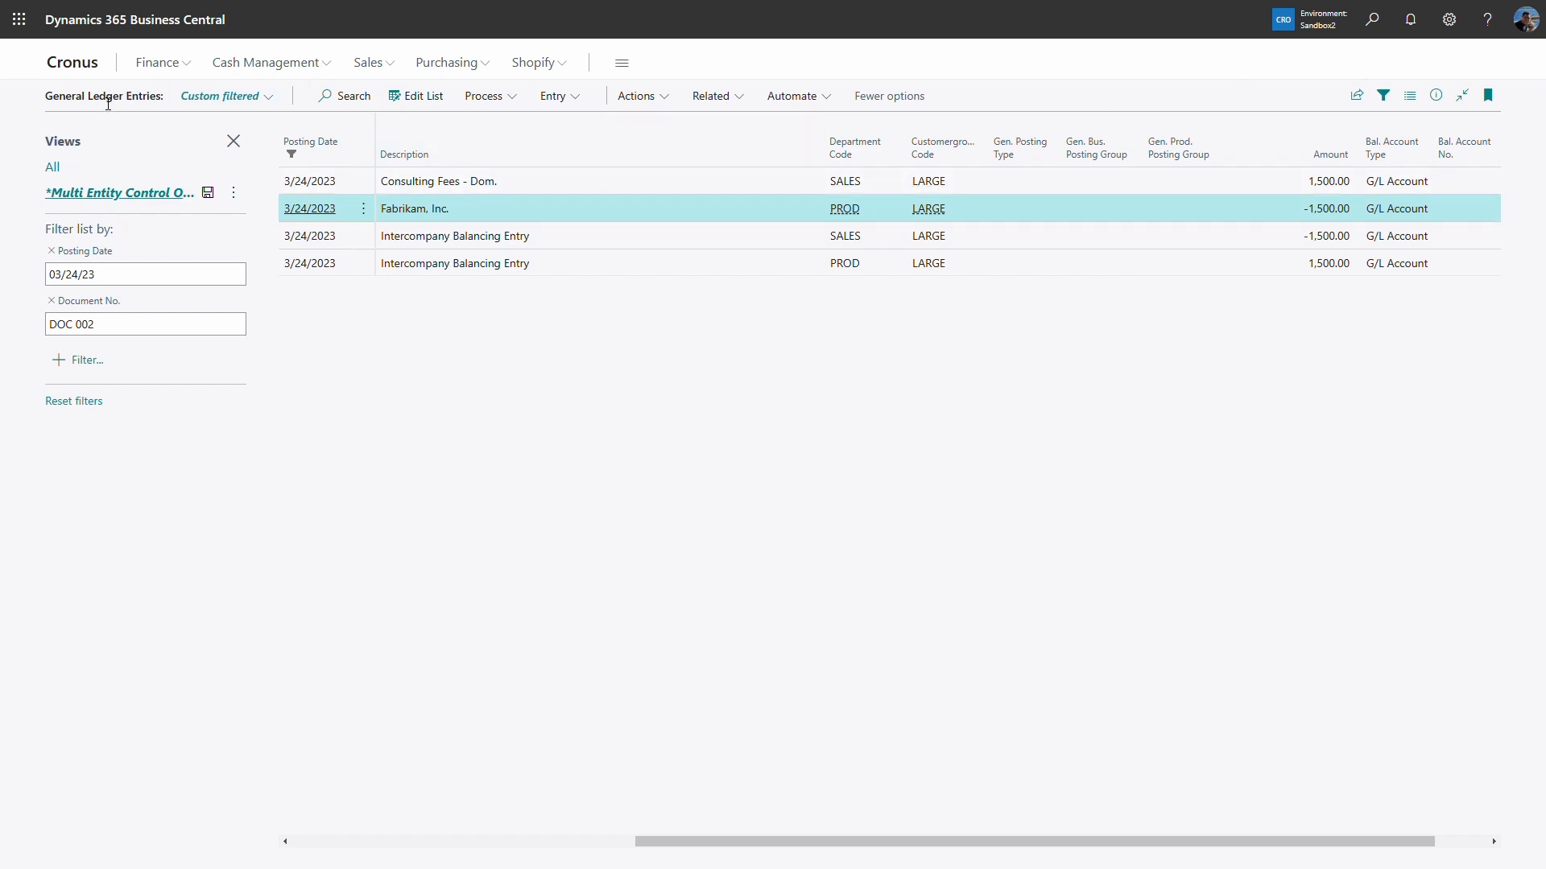
Start a line in the DEFAULT general journal batch with Document Type Invoice, Document No. DOC 003 and Account Type Vendor.
{"action": "left_click", "coordinate": [82, 68]}
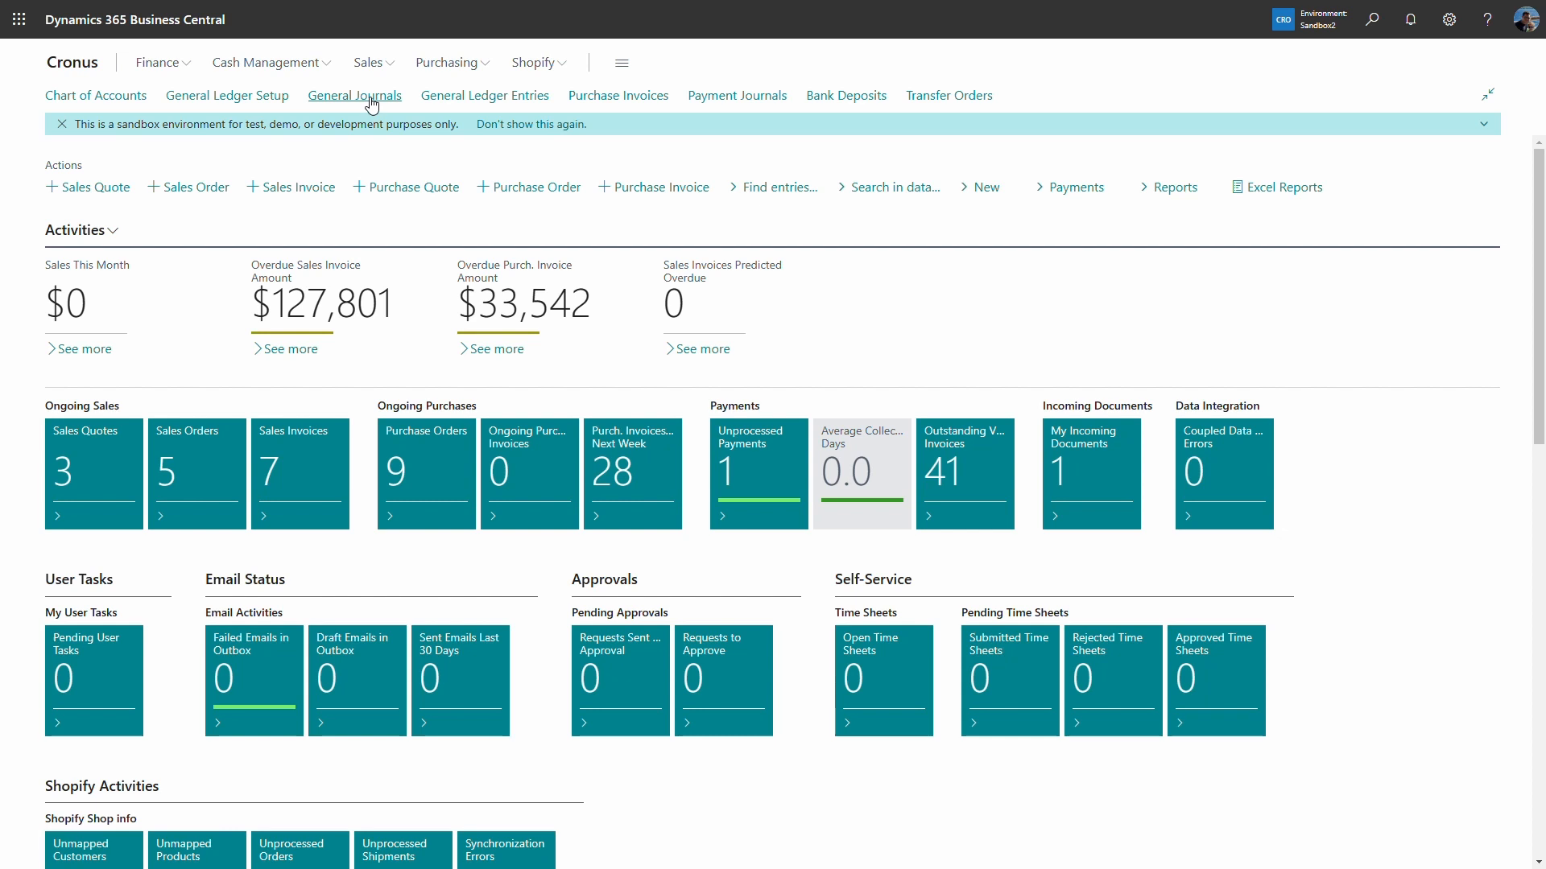
{"action": "left_click", "coordinate": [368, 97]}
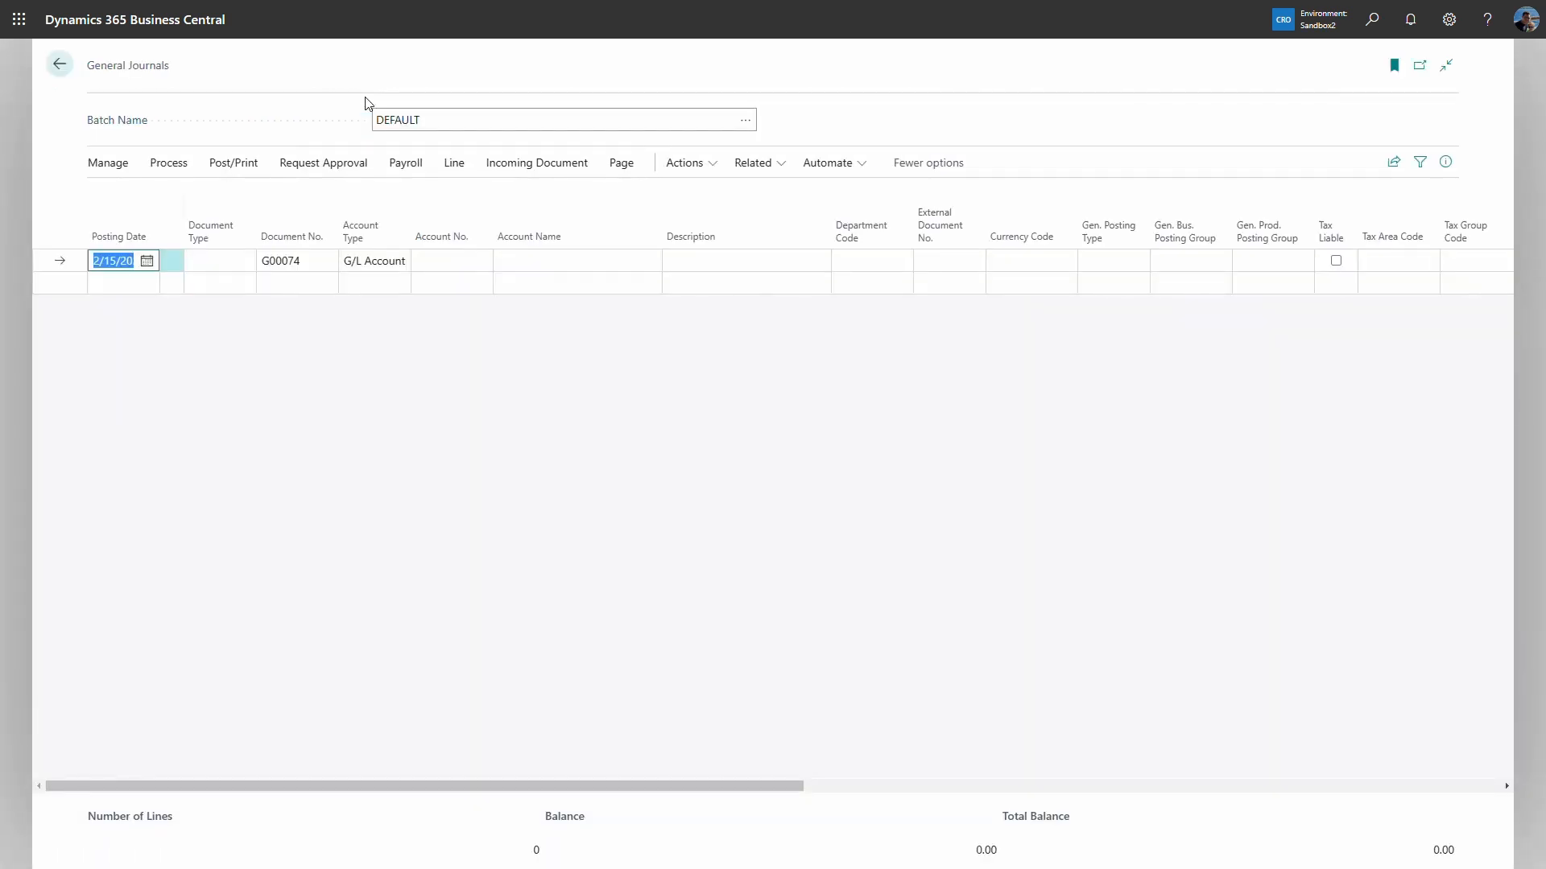
{"action": "key", "text": "Tab"}
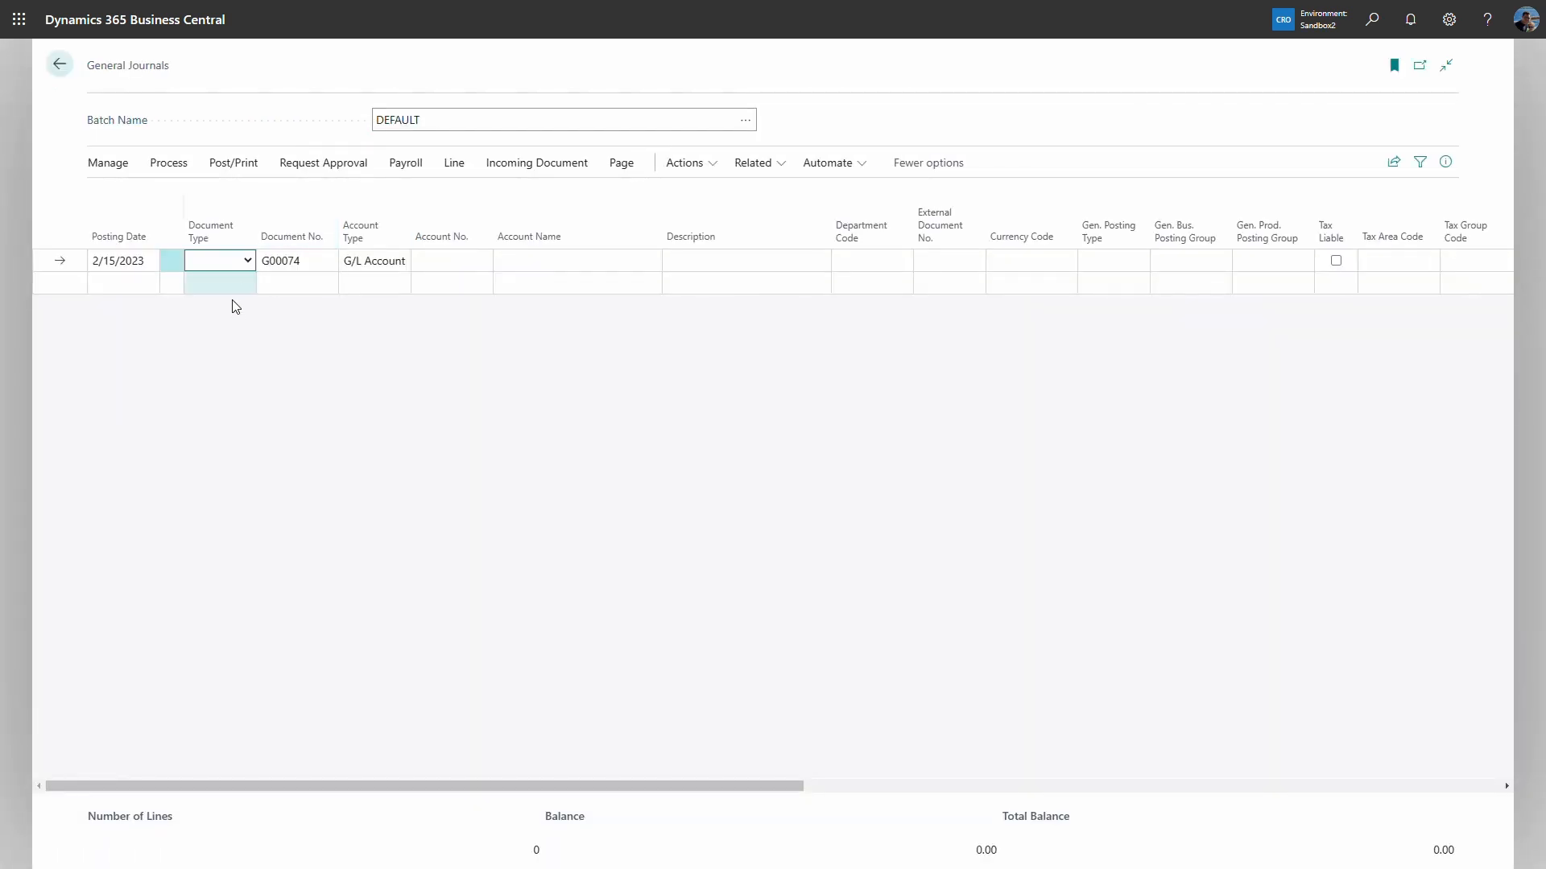
{"action": "key", "text": "i"}
{"action": "key", "text": "Tab"}
{"action": "type", "text": "DO"}
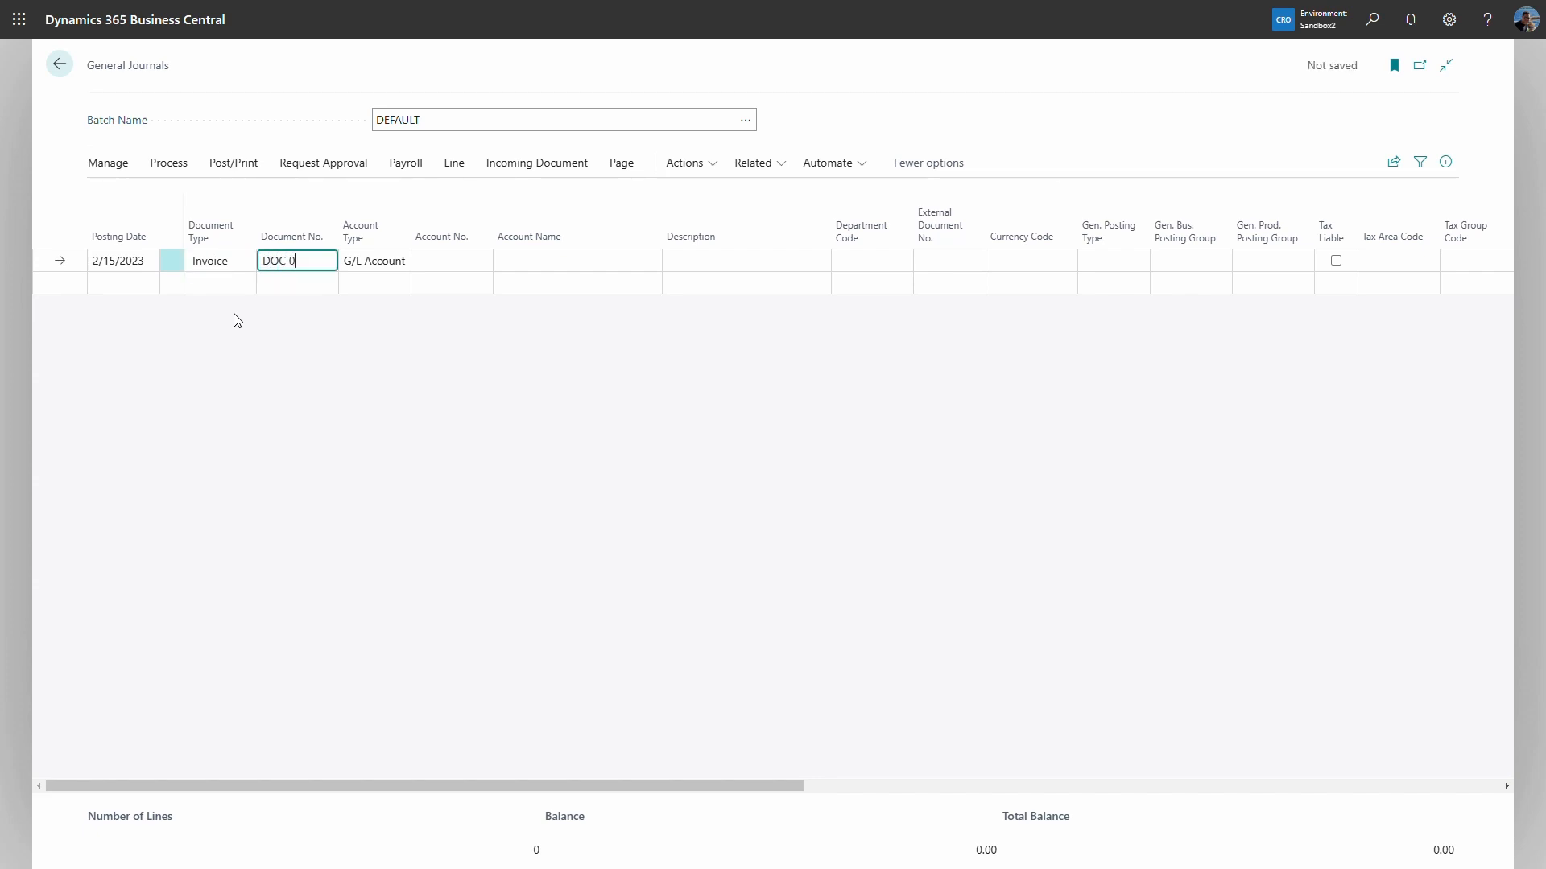
{"action": "key", "text": "Tab"}
{"action": "key", "text": "v"}
{"action": "key", "text": "Tab"}
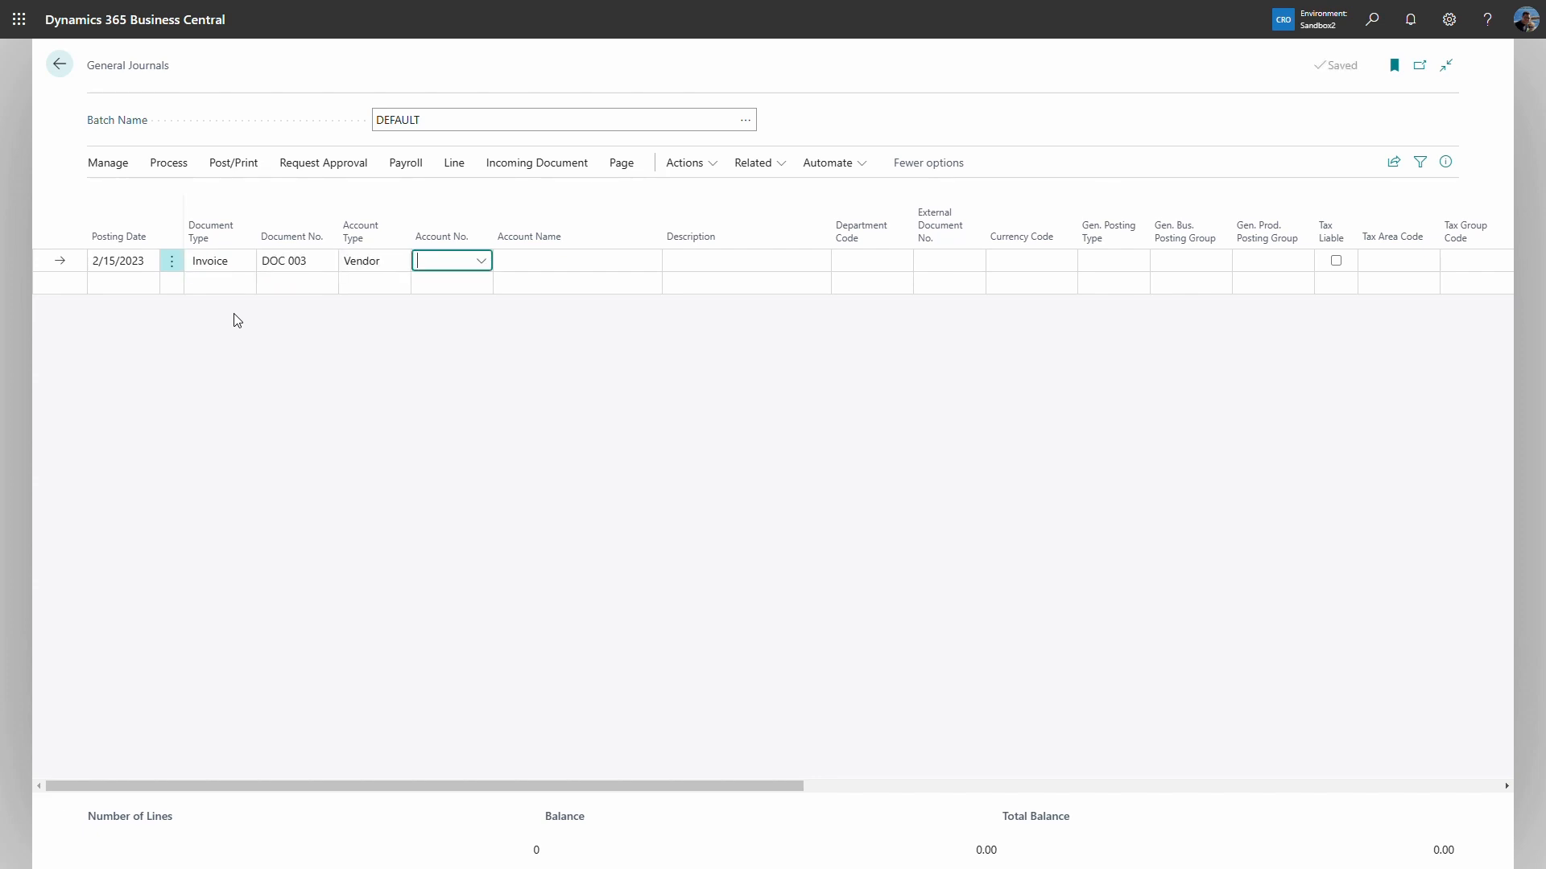
Assign vendor First Up Consultants to the DOC 003 line and set its Department Code to WEST.
{"action": "left_click", "coordinate": [486, 270]}
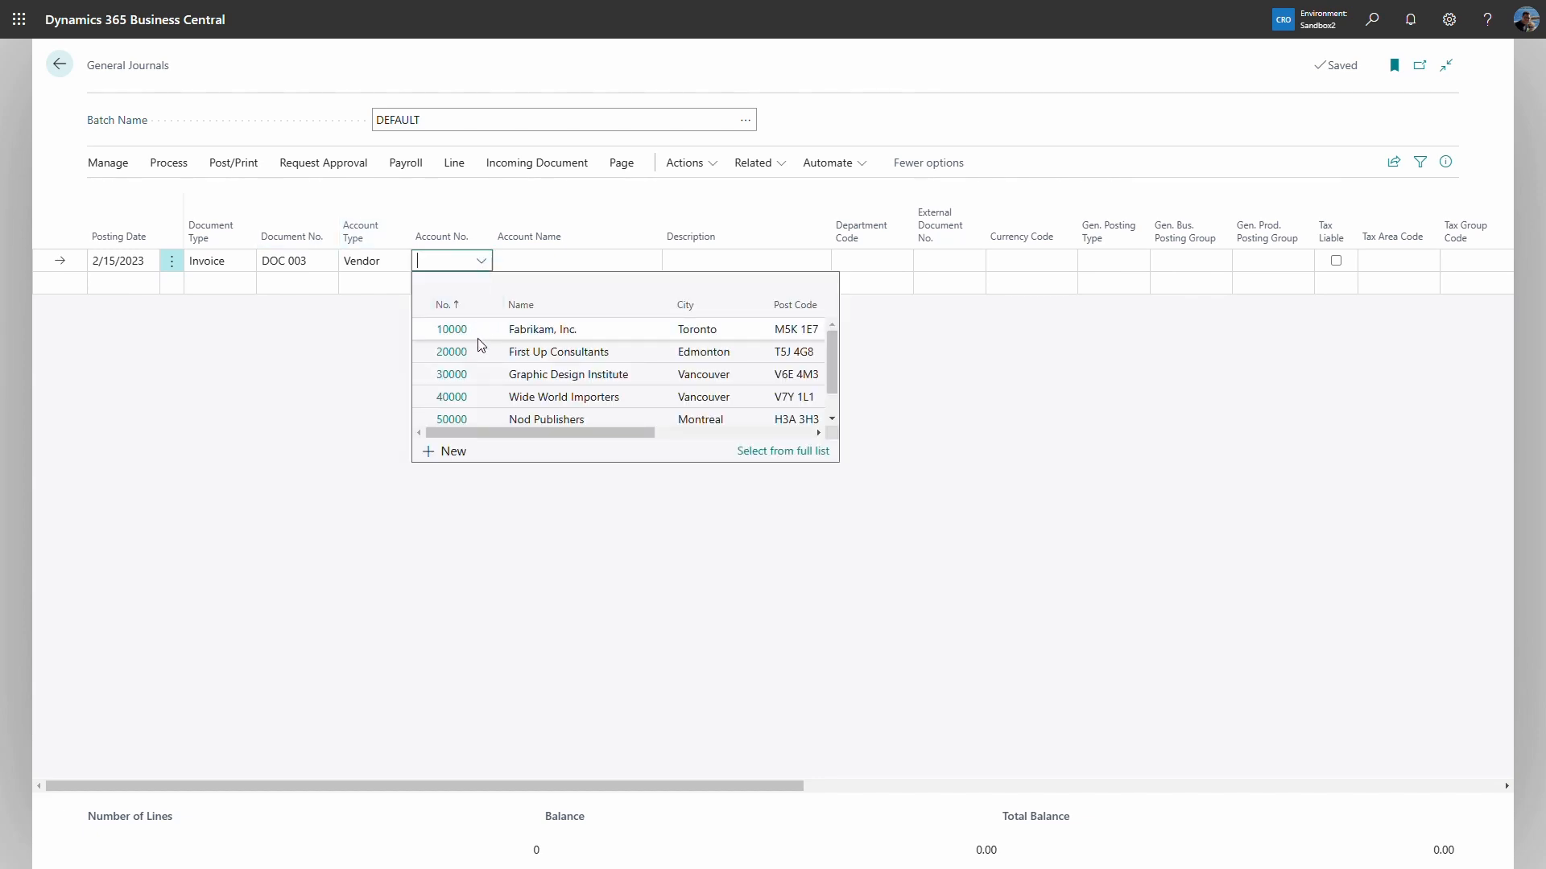
{"action": "left_click", "coordinate": [484, 355]}
{"action": "key", "text": "Tab"}
{"action": "key", "text": "Tab"}
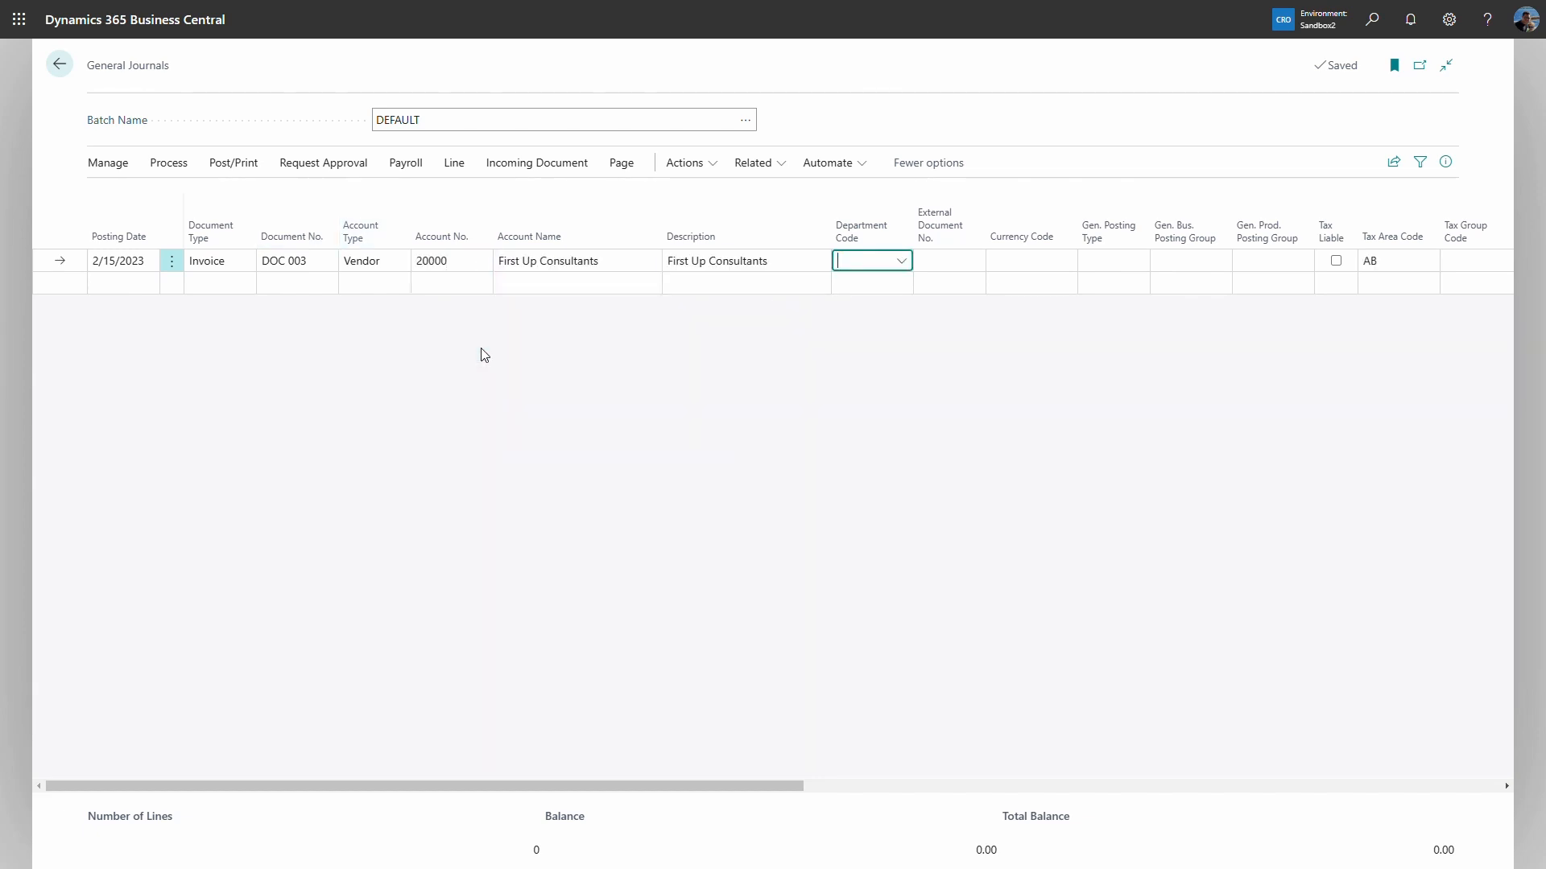
{"action": "left_click", "coordinate": [908, 268]}
{"action": "left_click", "coordinate": [909, 418]}
{"action": "key", "text": "Tab"}
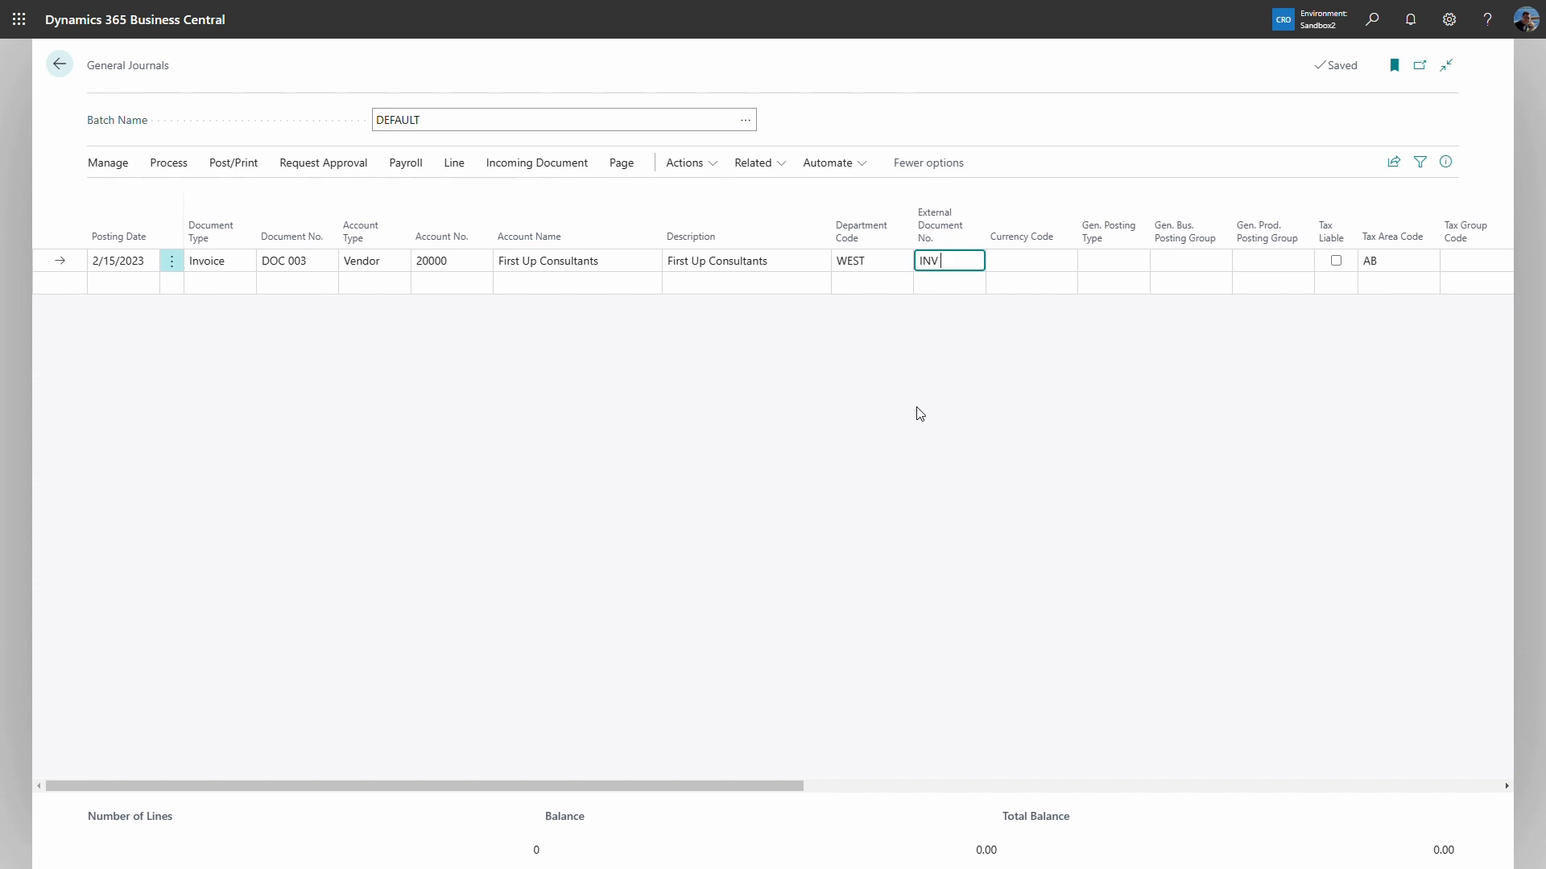
Enter INV 2 as the vendor line's External Document No. and -4,500.00 as its Amount.
{"action": "type", "text": "INV 2"}
{"action": "key", "text": "Tab"}
{"action": "key", "text": "Tab"}
{"action": "key", "text": "Tab"}
{"action": "key", "text": "Tab"}
{"action": "key", "text": "Tab"}
{"action": "key", "text": "Tab"}
{"action": "key", "text": "Tab"}
{"action": "key", "text": "Tab"}
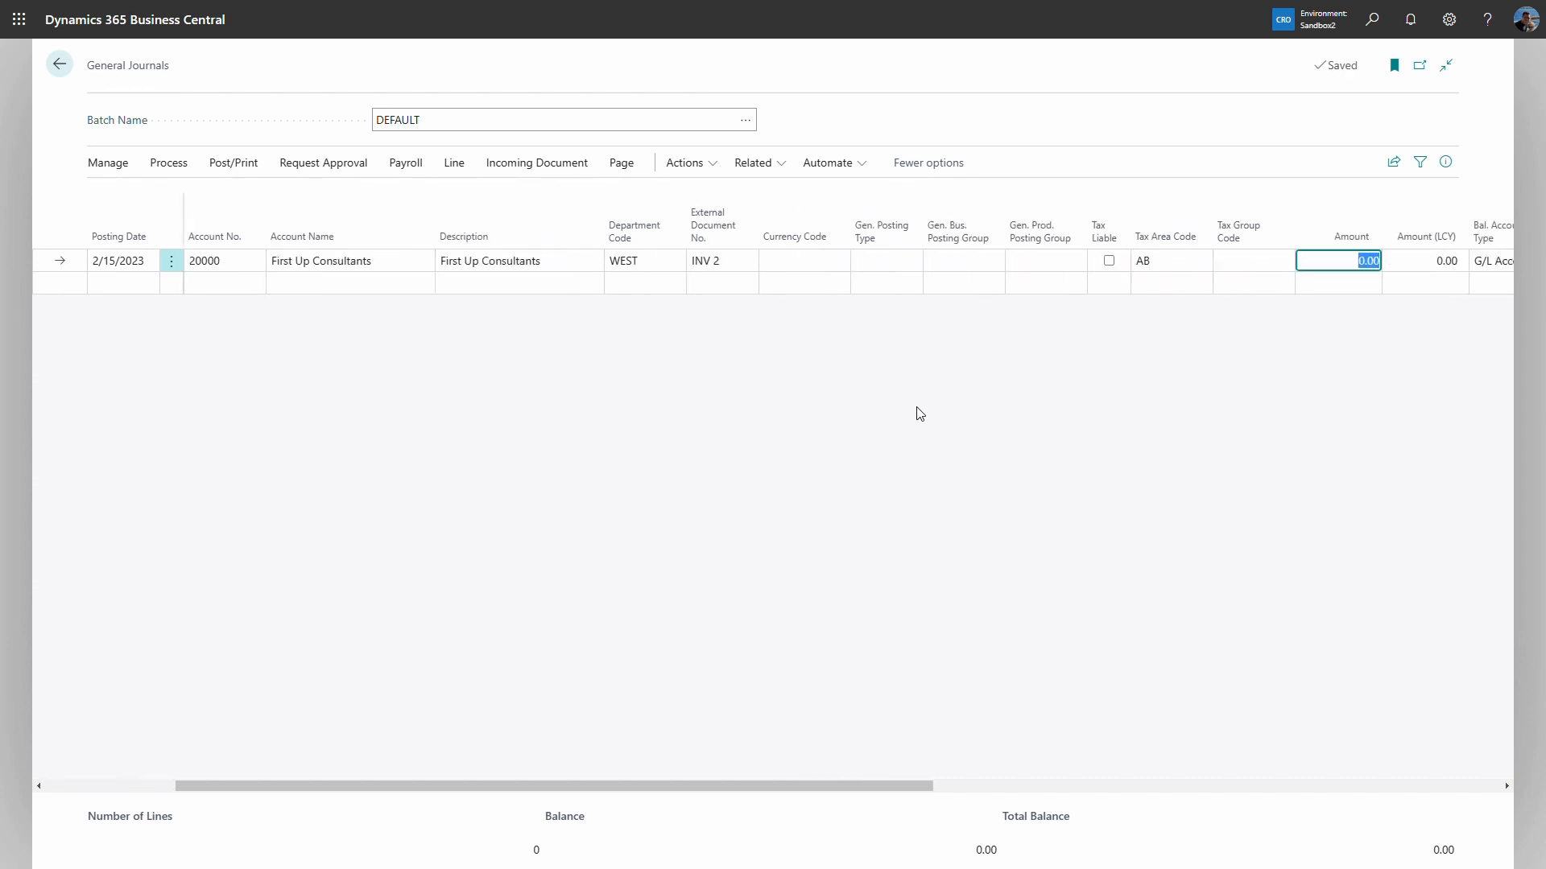
{"action": "key", "text": "BackSpace"}
{"action": "key", "text": "Tab"}
Set the Customergroup Code on the First Up Consultants line to LARGE.
{"action": "left_click_drag", "start_coordinate": [817, 785], "coordinate": [1308, 719]}
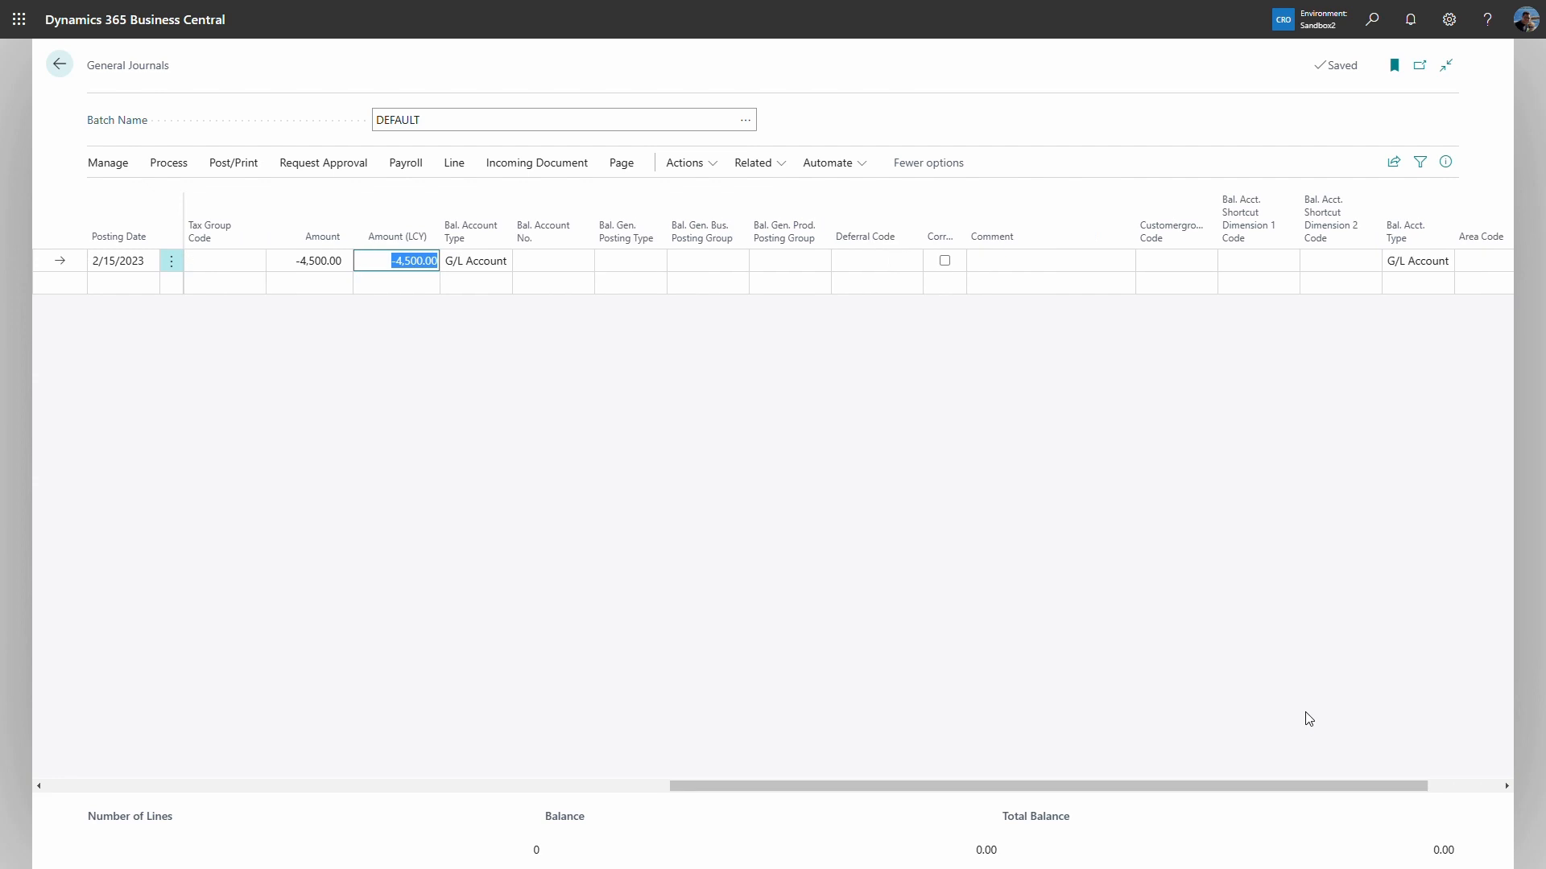
{"action": "left_click", "coordinate": [1205, 261]}
{"action": "left_click", "coordinate": [1205, 261]}
{"action": "left_click", "coordinate": [1061, 330]}
Set the First Up Consultants line's Area Code to 30 and its Salescampaign Code to SUMMER.
{"action": "scroll", "coordinate": [1359, 484], "scroll_direction": "right", "scroll_amount": 2}
{"action": "left_click", "coordinate": [1354, 268]}
{"action": "left_click", "coordinate": [1356, 264]}
{"action": "left_click", "coordinate": [1280, 325]}
{"action": "left_click", "coordinate": [1434, 267]}
{"action": "left_click", "coordinate": [1436, 264]}
{"action": "left_click", "coordinate": [1371, 337]}
Set the Posting Date of the First Up Consultants line to 3/24/2023.
{"action": "left_click_drag", "start_coordinate": [1013, 793], "coordinate": [224, 804]}
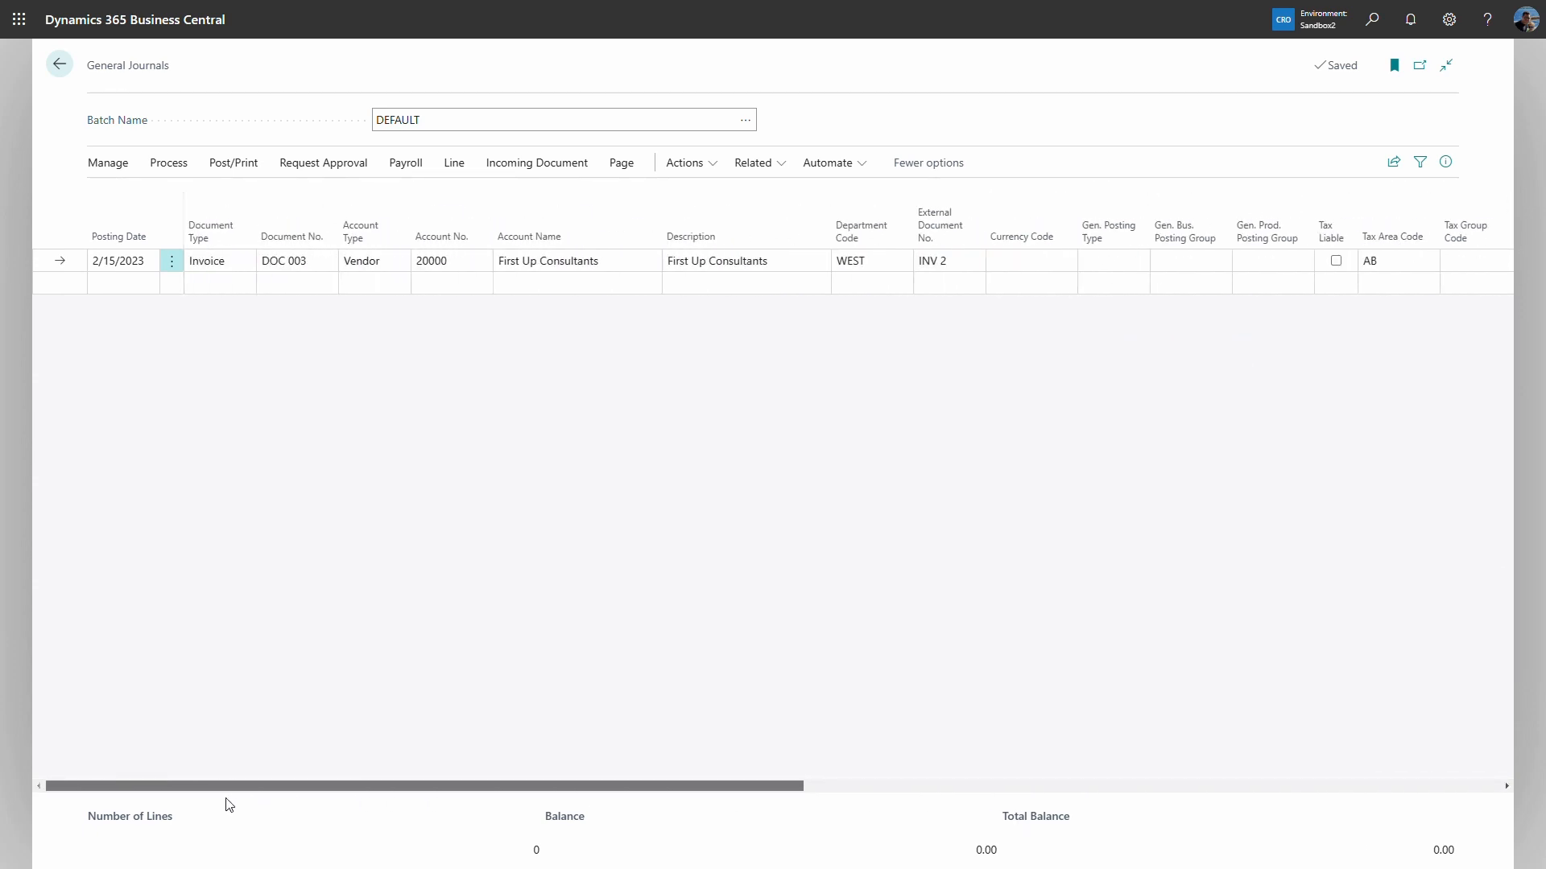
{"action": "left_click", "coordinate": [116, 269]}
{"action": "type", "text": "3/24/"}
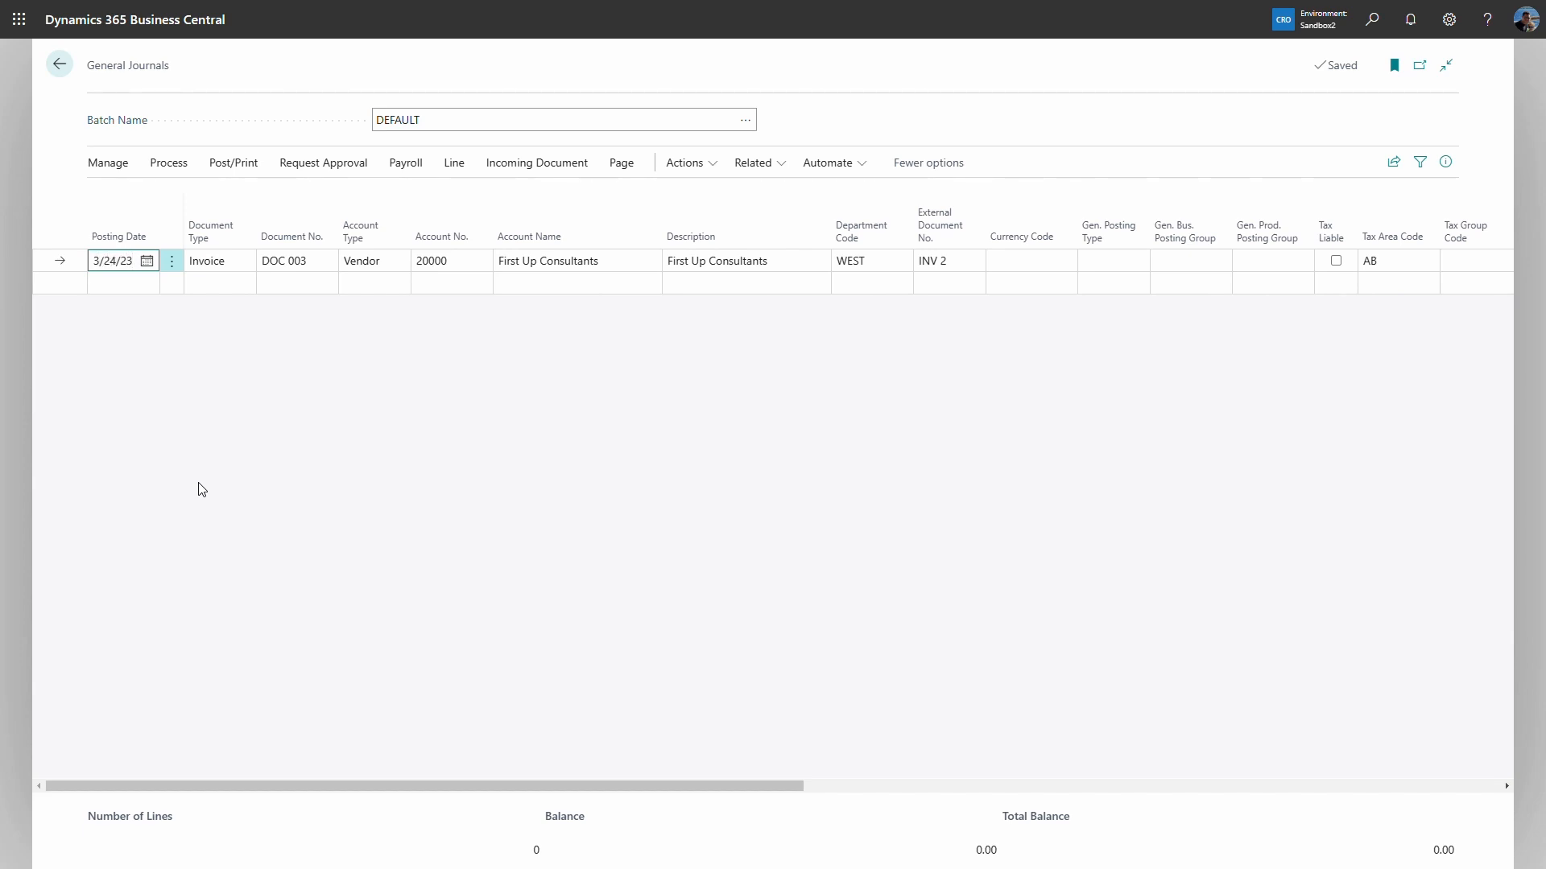
{"action": "key", "text": "Tab"}
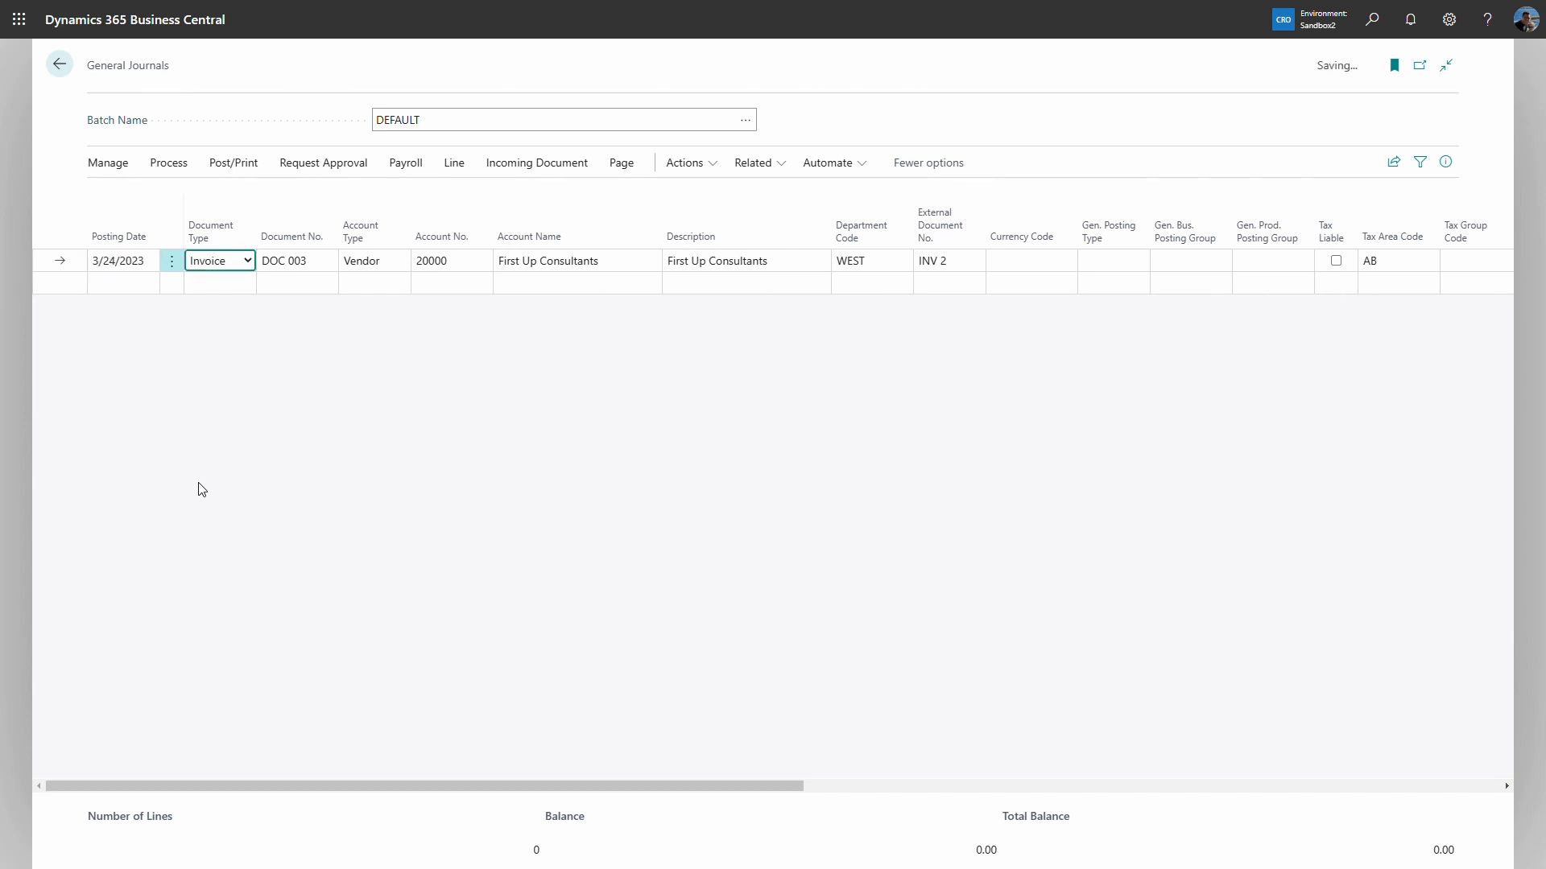
Add a second DOC 003 line with Account Type G/L Account and account 45100, Fees and Charges Rec. - Dom.
{"action": "left_click", "coordinate": [162, 290]}
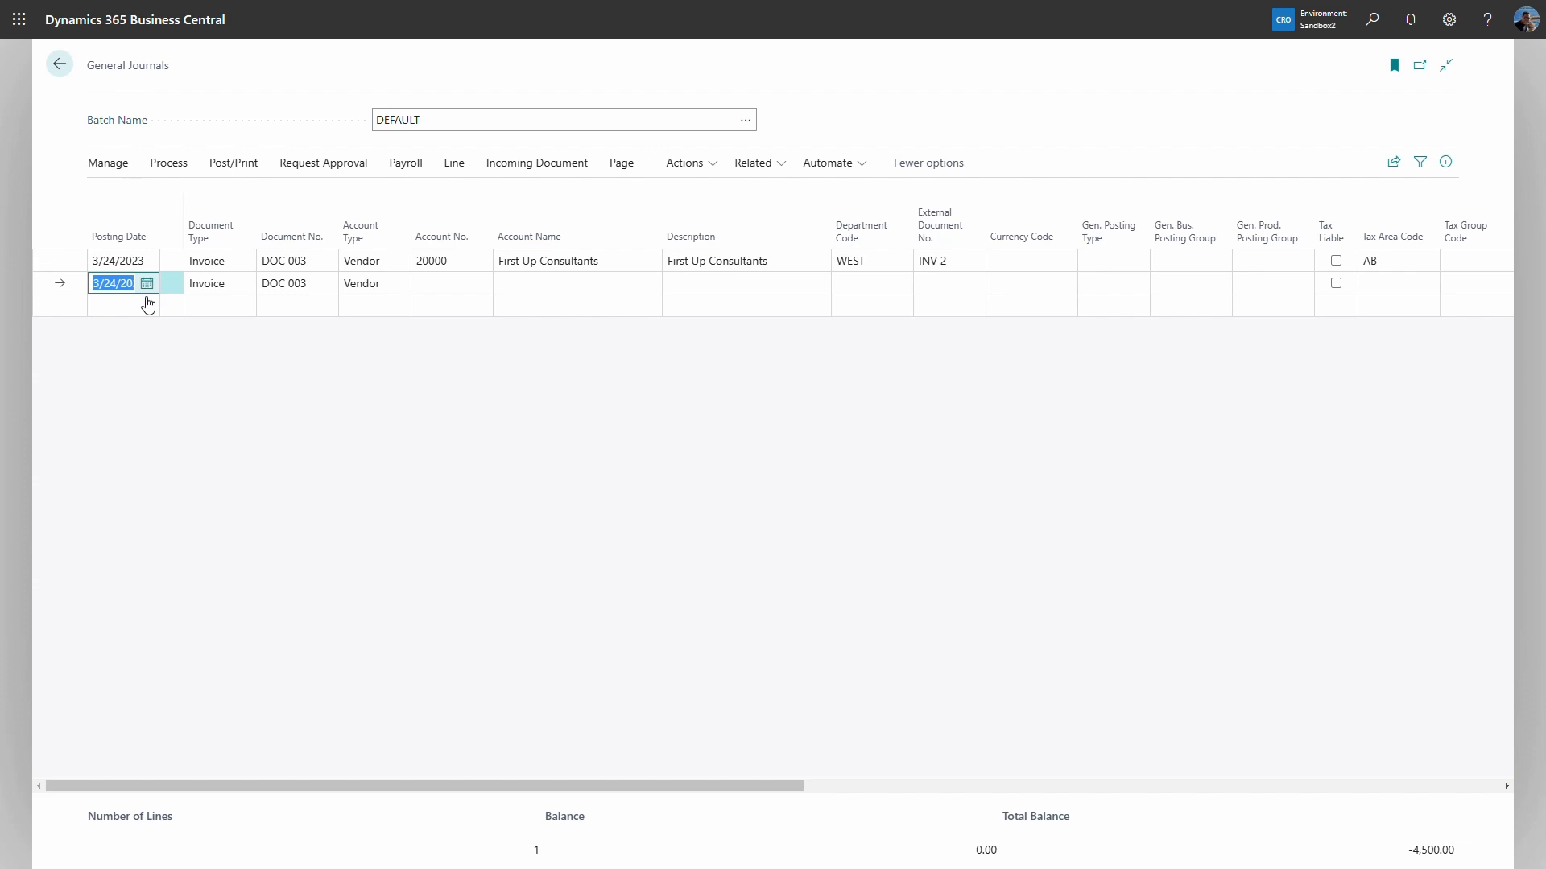
{"action": "key", "text": "Tab"}
{"action": "key", "text": "Tab"}
{"action": "key", "text": "Tab"}
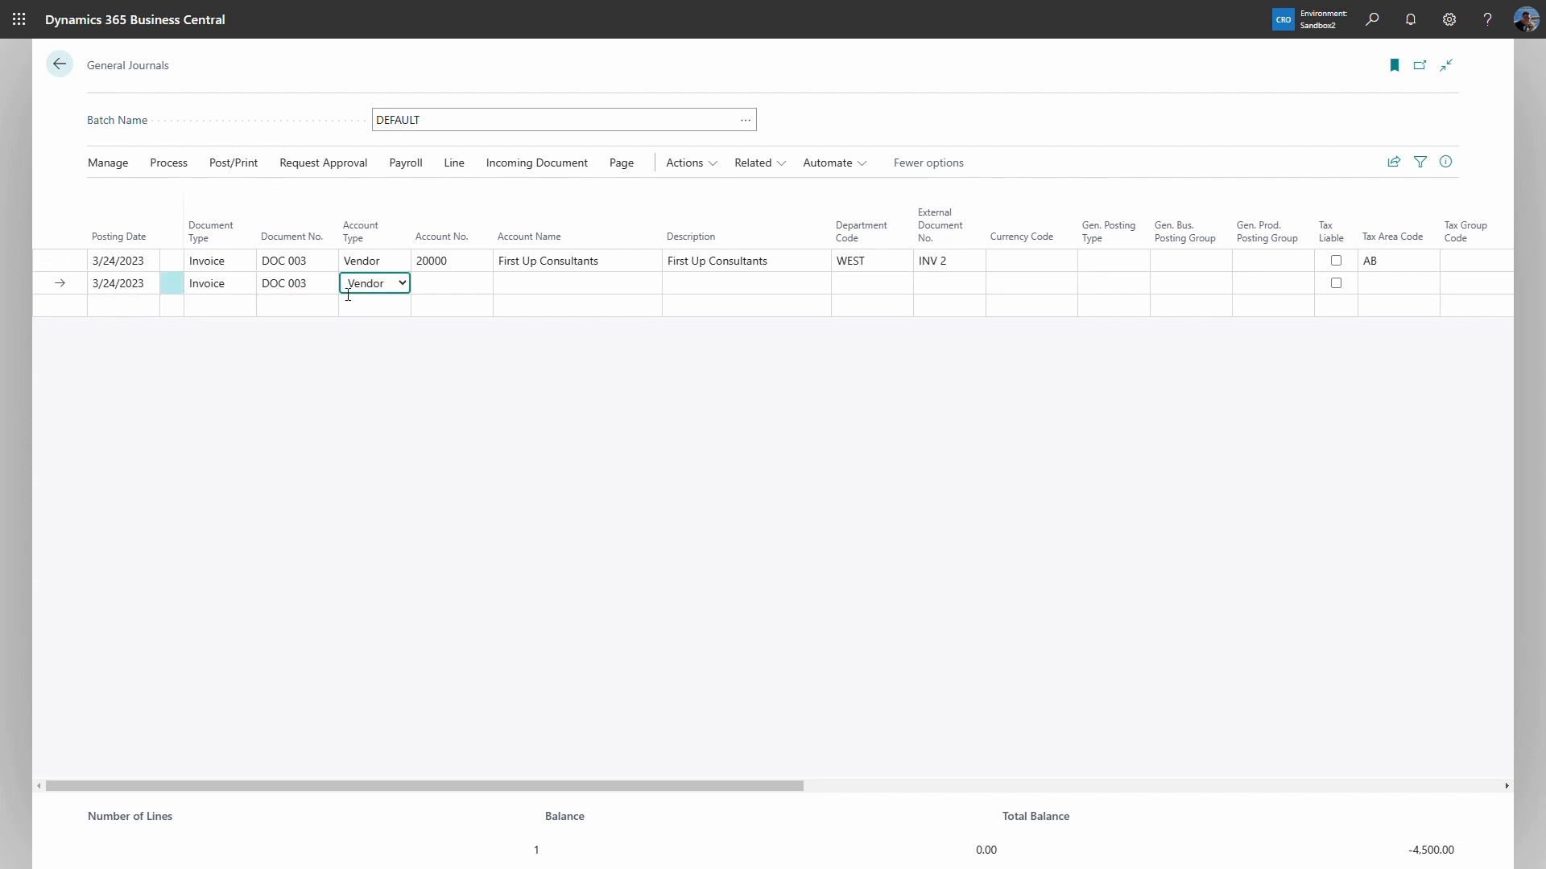
{"action": "left_click", "coordinate": [405, 283]}
{"action": "left_click", "coordinate": [395, 311]}
{"action": "left_click", "coordinate": [464, 290]}
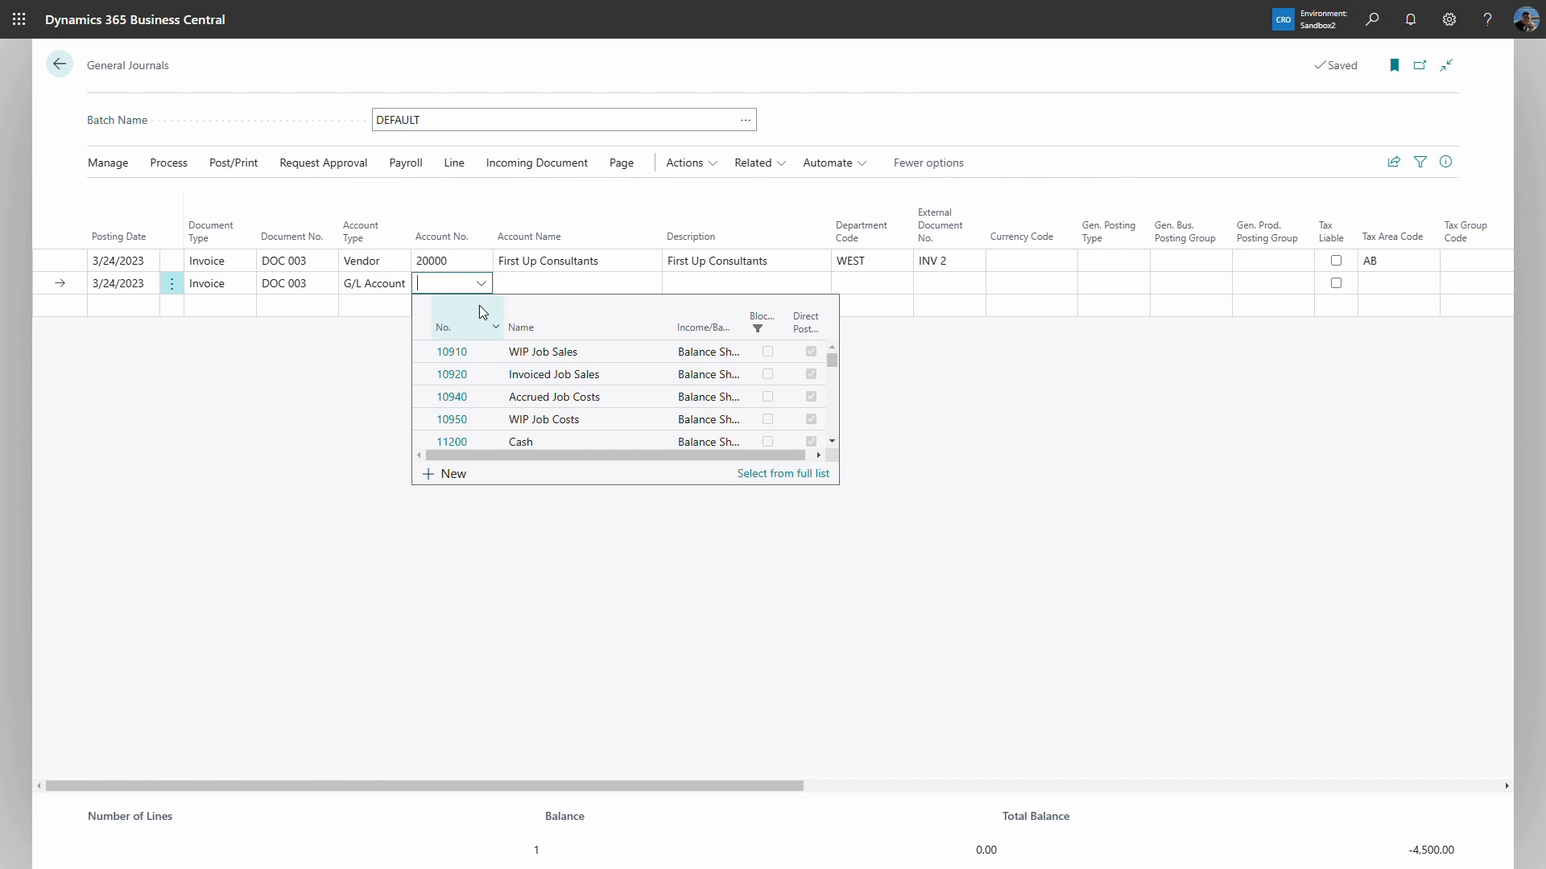
{"action": "type", "text": "45"}
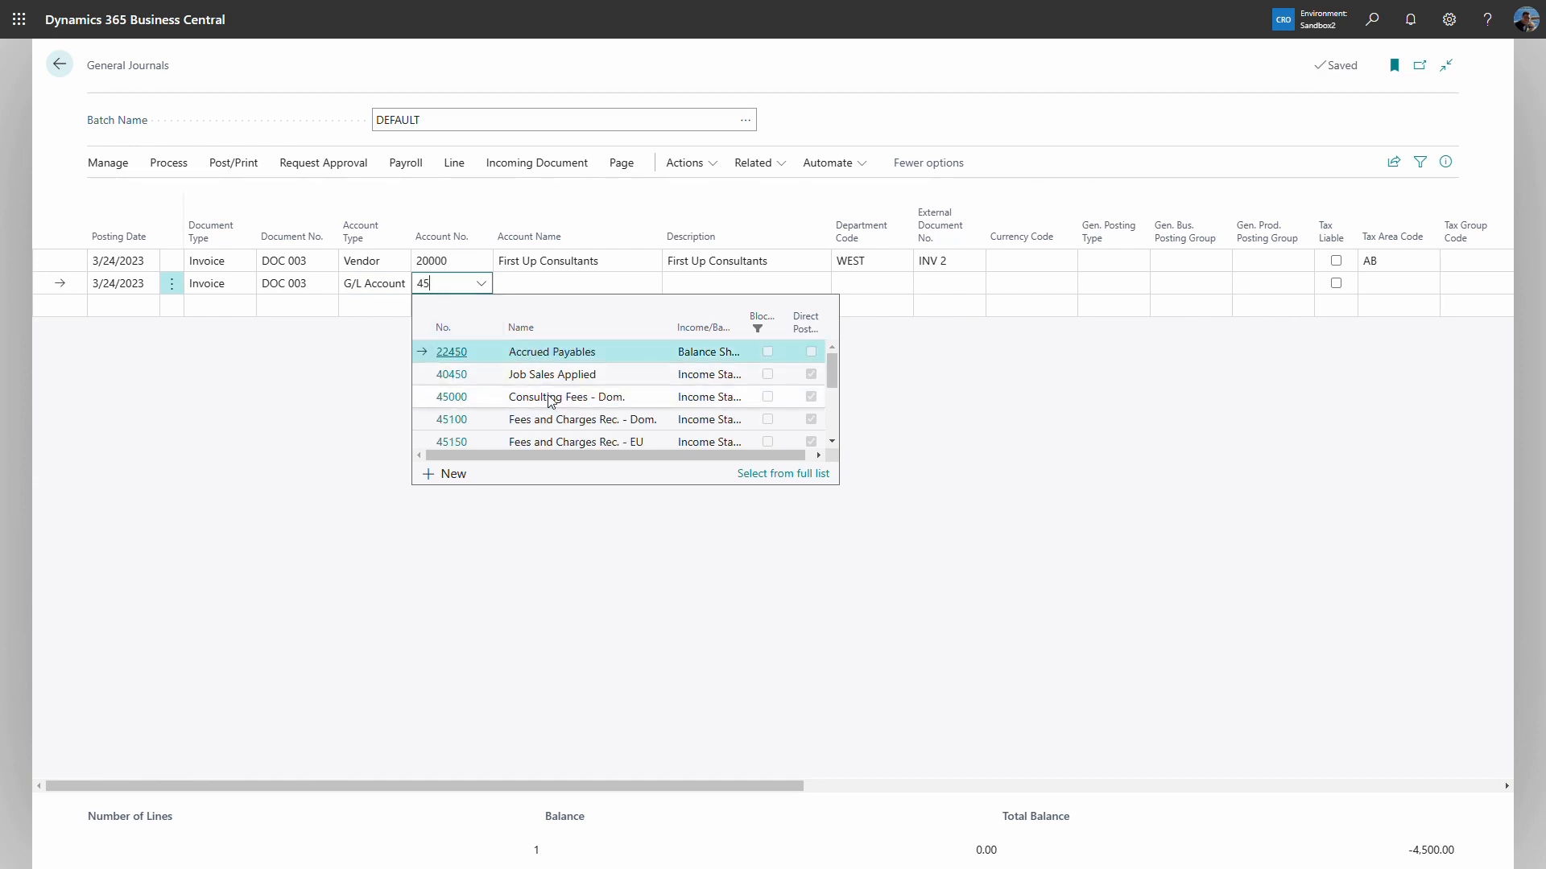
{"action": "left_click", "coordinate": [563, 419]}
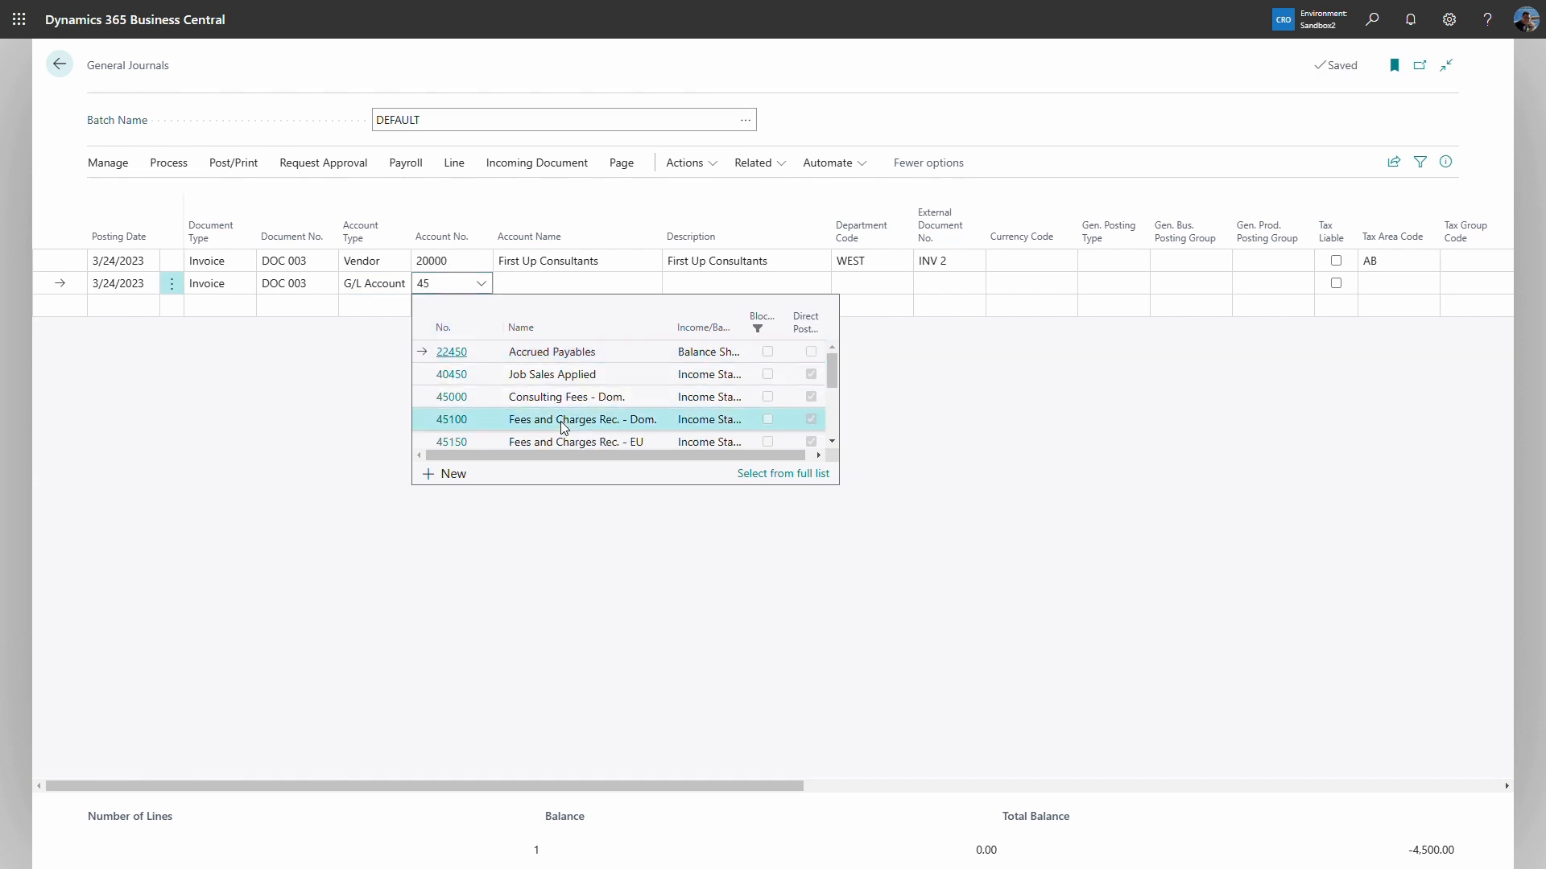
Set the Fees and Charges line's Department Code to EAST and its External Document No. to INV 2.
{"action": "key", "text": "Tab"}
{"action": "key", "text": "Tab"}
{"action": "type", "text": "EAST"}
{"action": "key", "text": "Tab"}
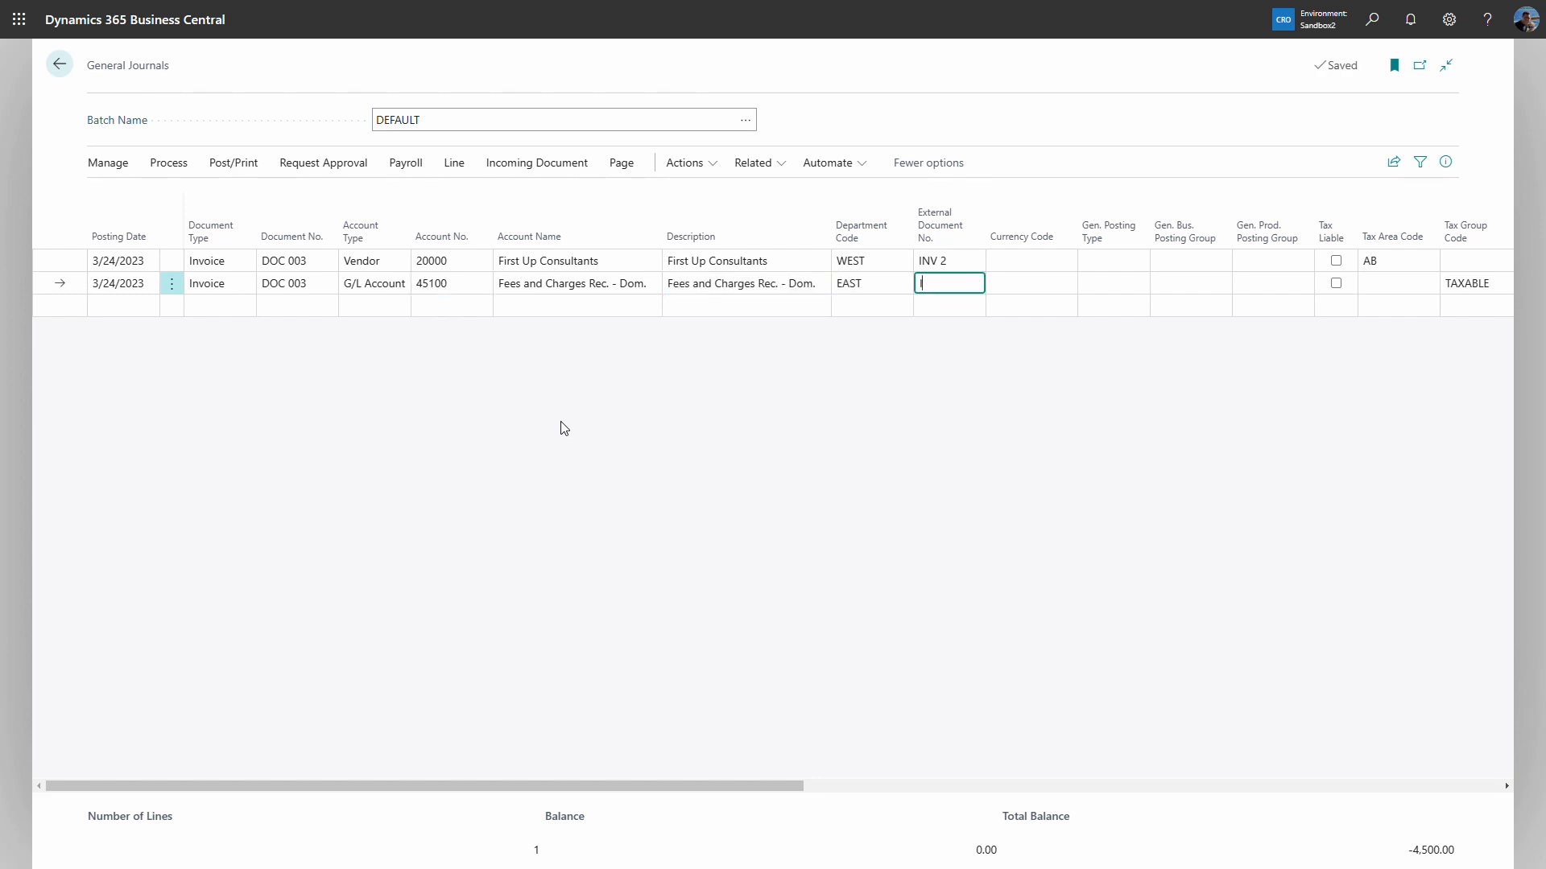
{"action": "type", "text": "INV 2"}
{"action": "key", "text": "Tab"}
Enter 4500 as the Amount on the Fees and Charges line.
{"action": "key", "text": "Tab"}
{"action": "key", "text": "Tab"}
{"action": "key", "text": "Tab"}
{"action": "key", "text": "Tab"}
{"action": "key", "text": "Tab"}
{"action": "key", "text": "Tab"}
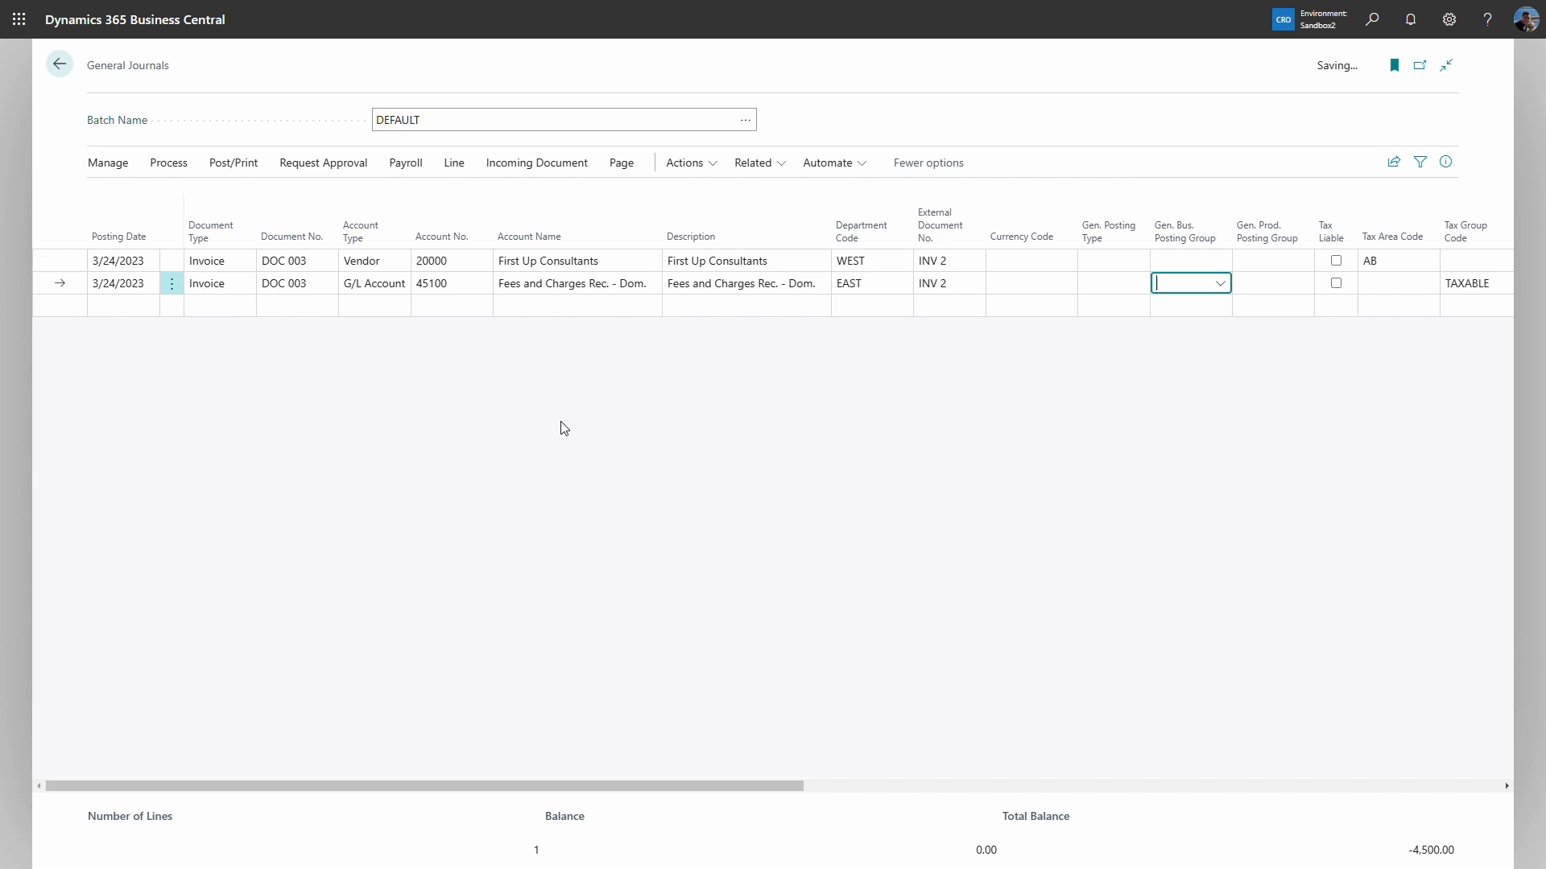
{"action": "key", "text": "Tab"}
{"action": "type", "text": "4500"}
{"action": "key", "text": "Tab"}
Set the Customergroup Code on the Fees and Charges line to SMALL.
{"action": "key", "text": "Tab"}
{"action": "key", "text": "Tab"}
{"action": "key", "text": "Tab"}
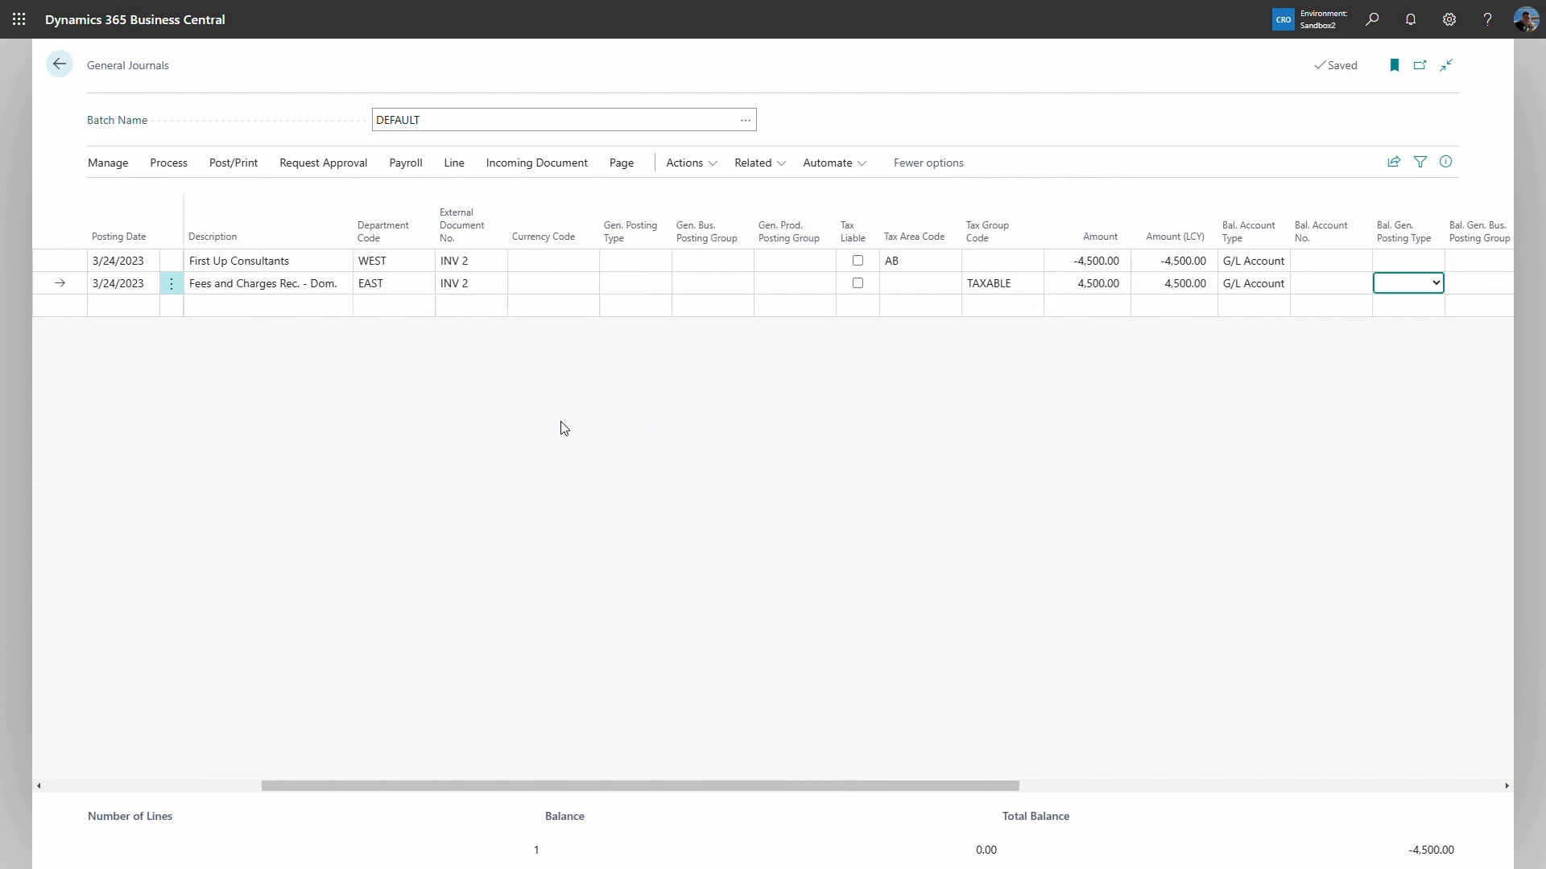
{"action": "key", "text": "Tab"}
{"action": "key", "text": "Tab"}
{"action": "key", "text": "Tab"}
{"action": "key", "text": "Tab"}
{"action": "key", "text": "Tab"}
{"action": "key", "text": "Tab"}
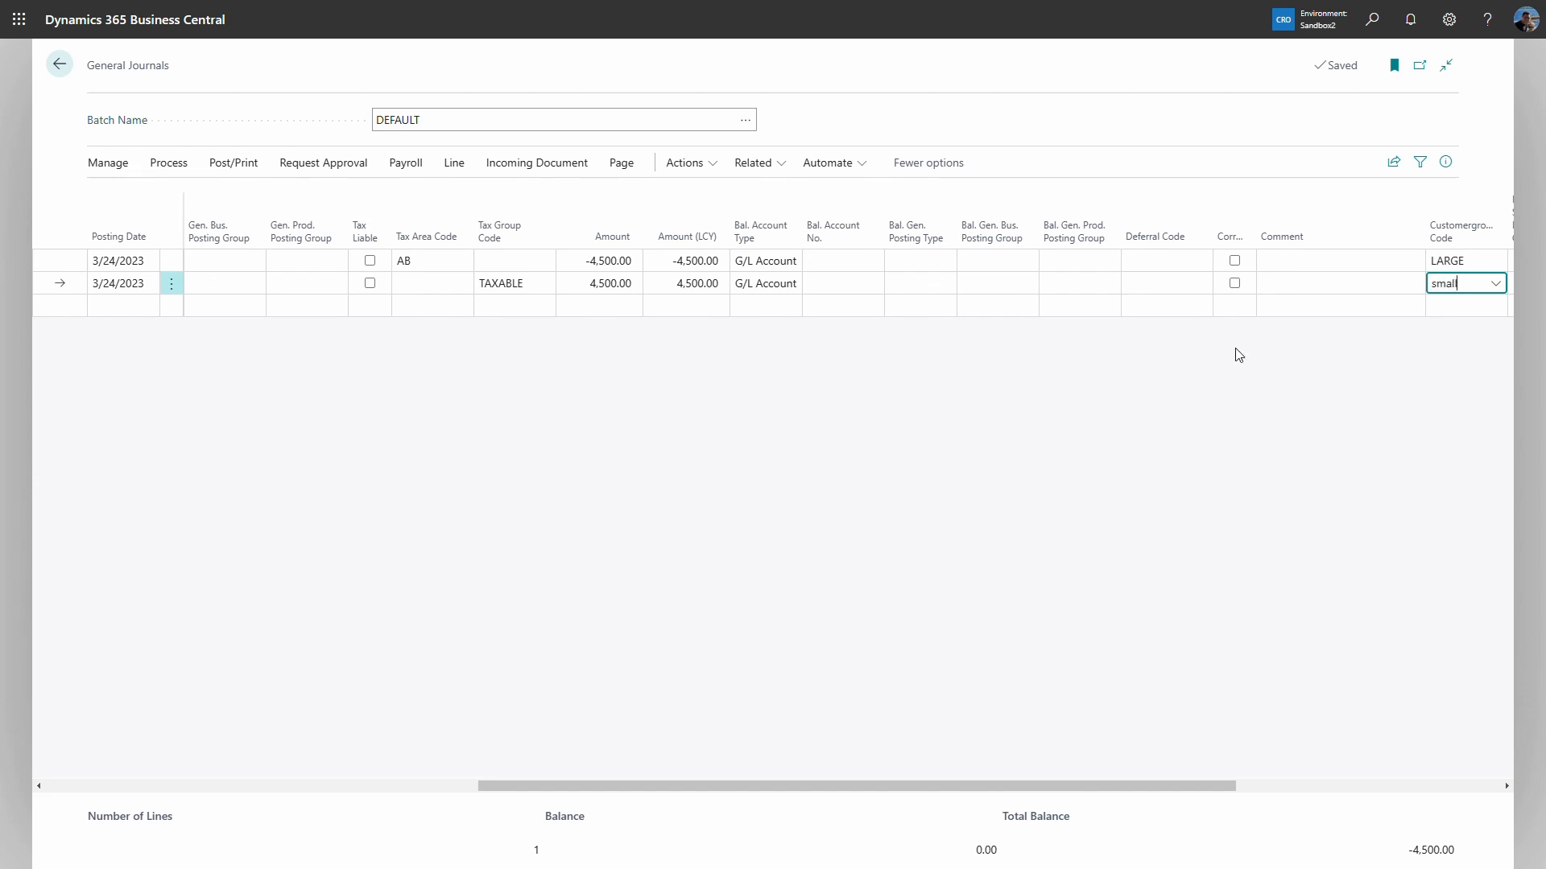
{"action": "key", "text": "Tab"}
Set the Fees and Charges line's Area Code to 30 and its Salescampaign Code to SUMMER.
{"action": "key", "text": "Tab"}
{"action": "key", "text": "Tab"}
{"action": "key", "text": "Tab"}
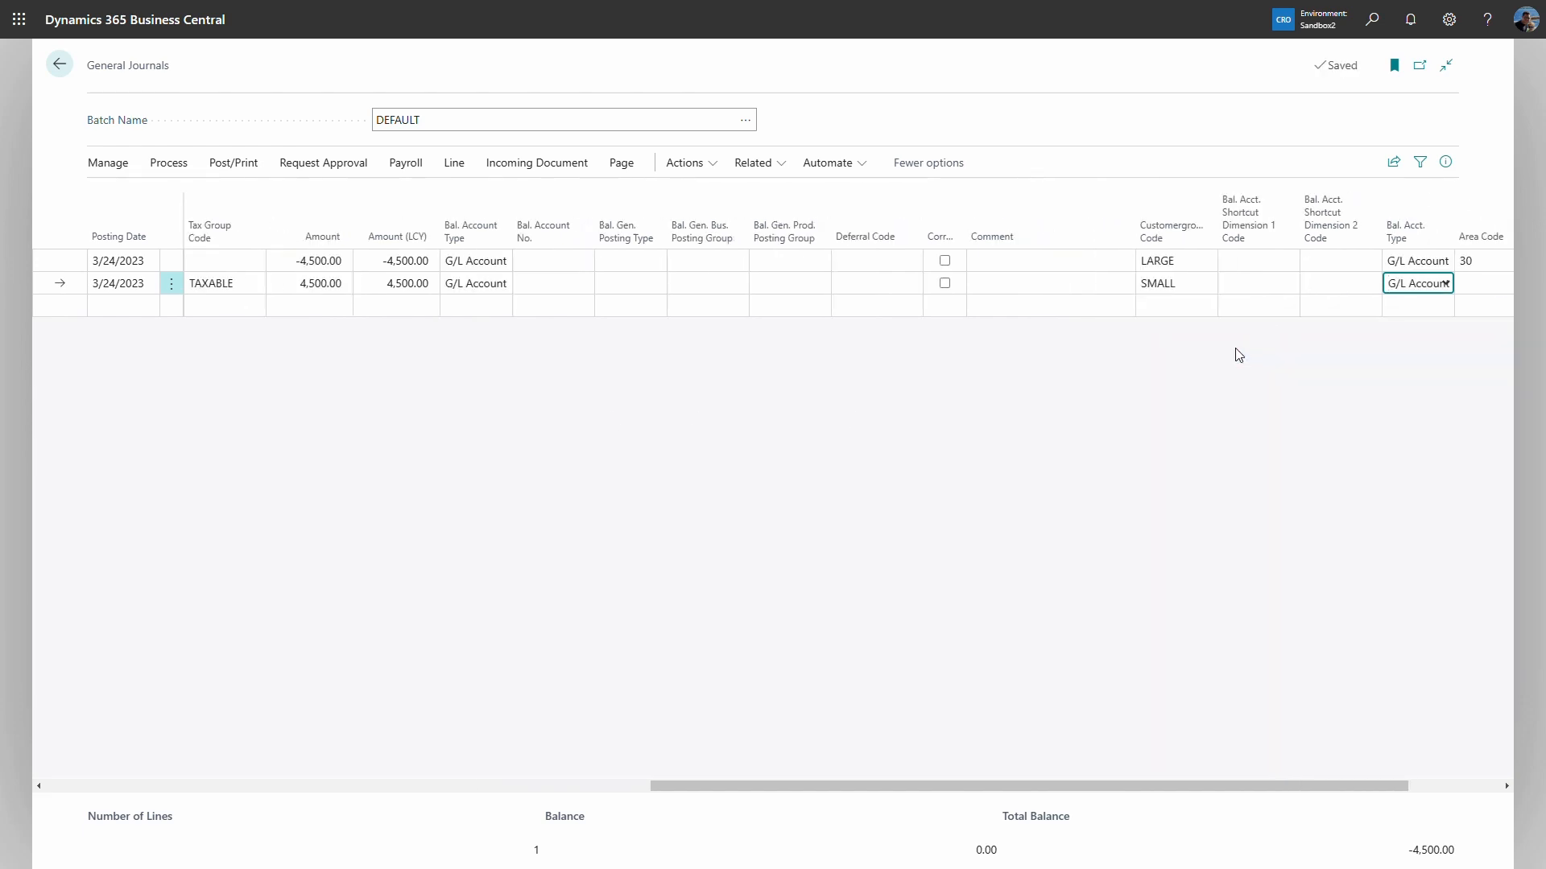
{"action": "type", "text": "30"}
{"action": "key", "text": "Tab"}
{"action": "type", "text": "summer"}
{"action": "key", "text": "Tab"}
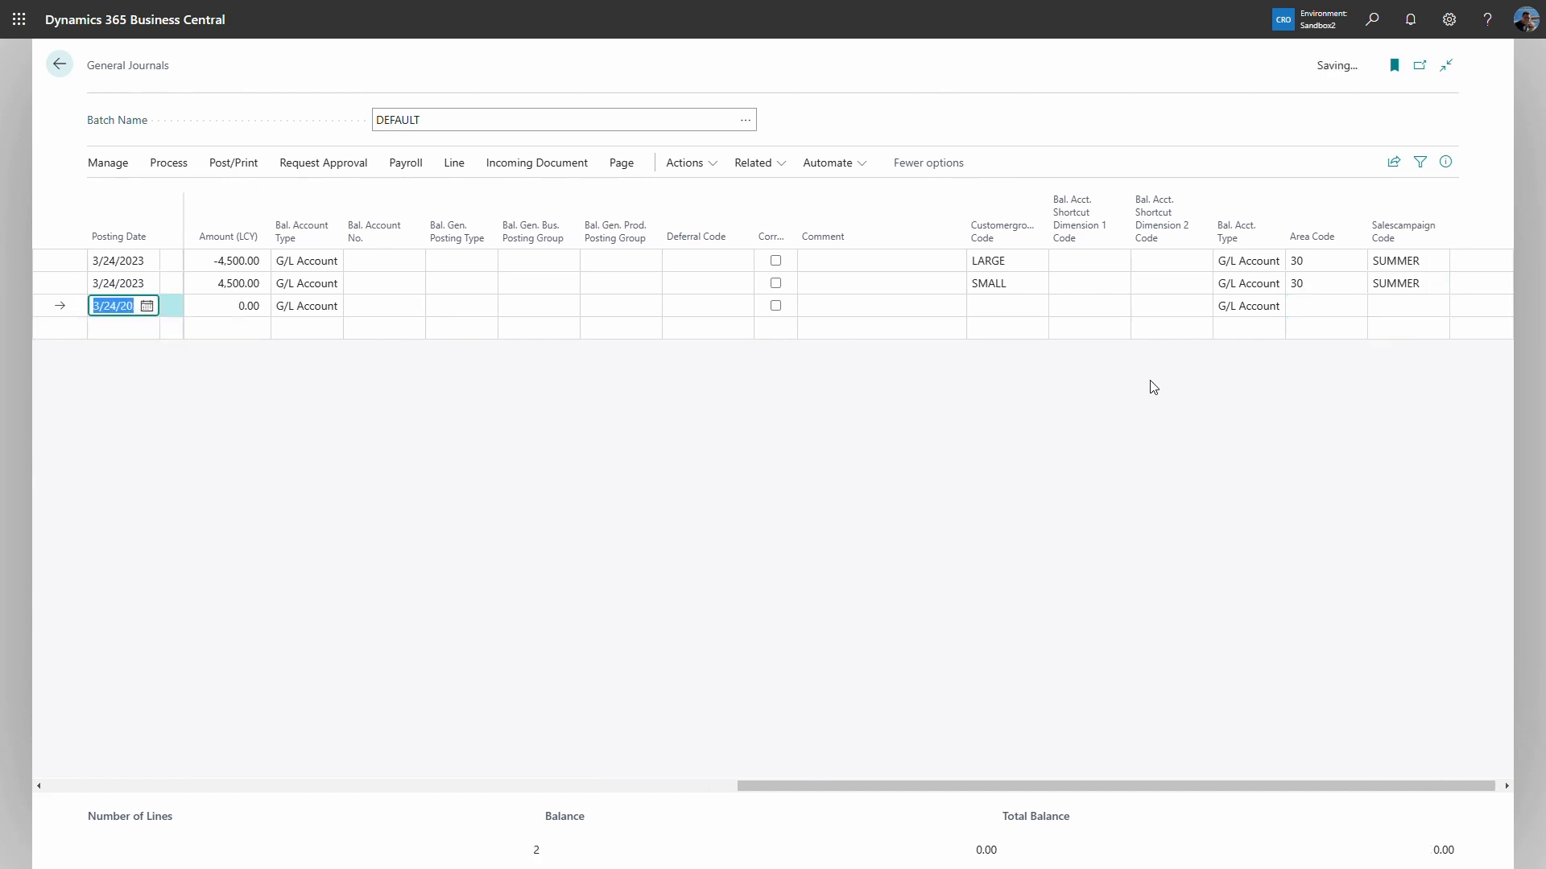
Generate the intercompany balancing lines for the DOC 003 journal lines and review their amounts.
{"action": "left_click", "coordinate": [54, 286]}
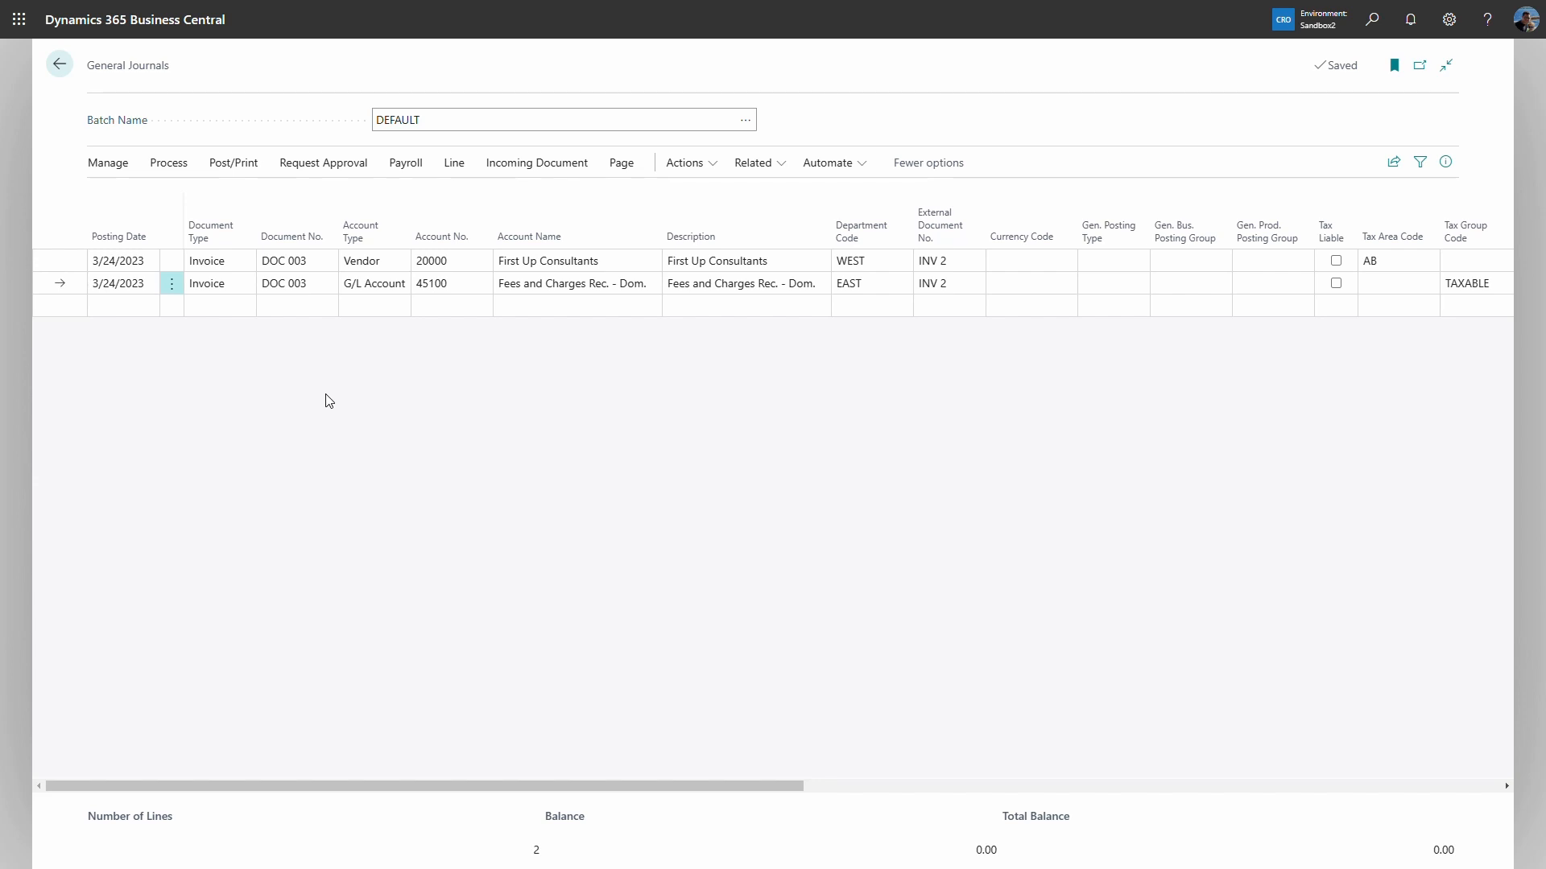
{"action": "left_click", "coordinate": [235, 164]}
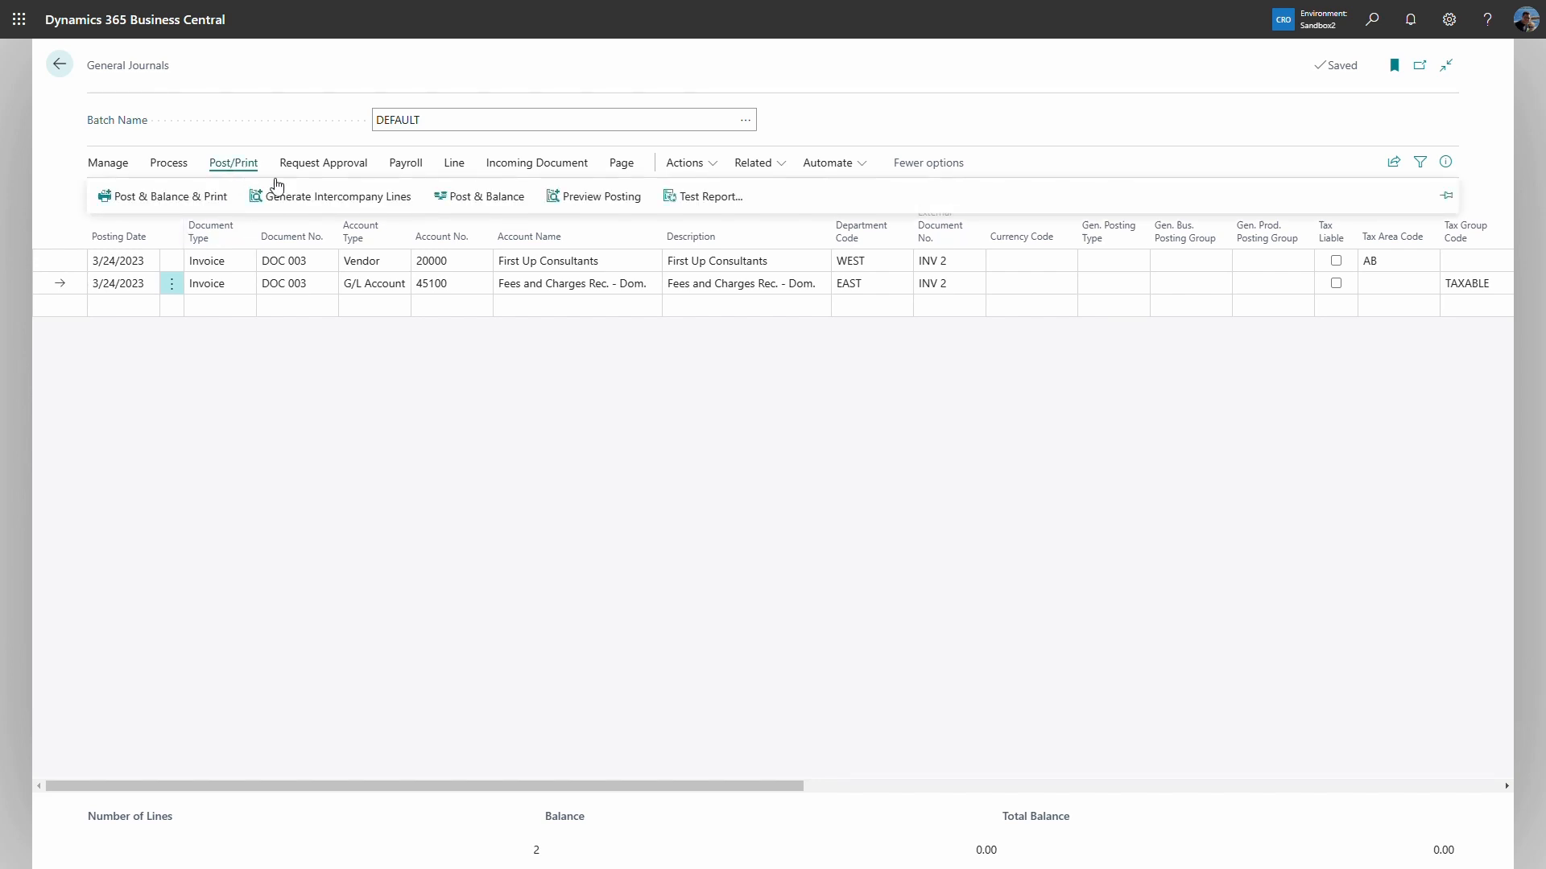
{"action": "left_click", "coordinate": [316, 204]}
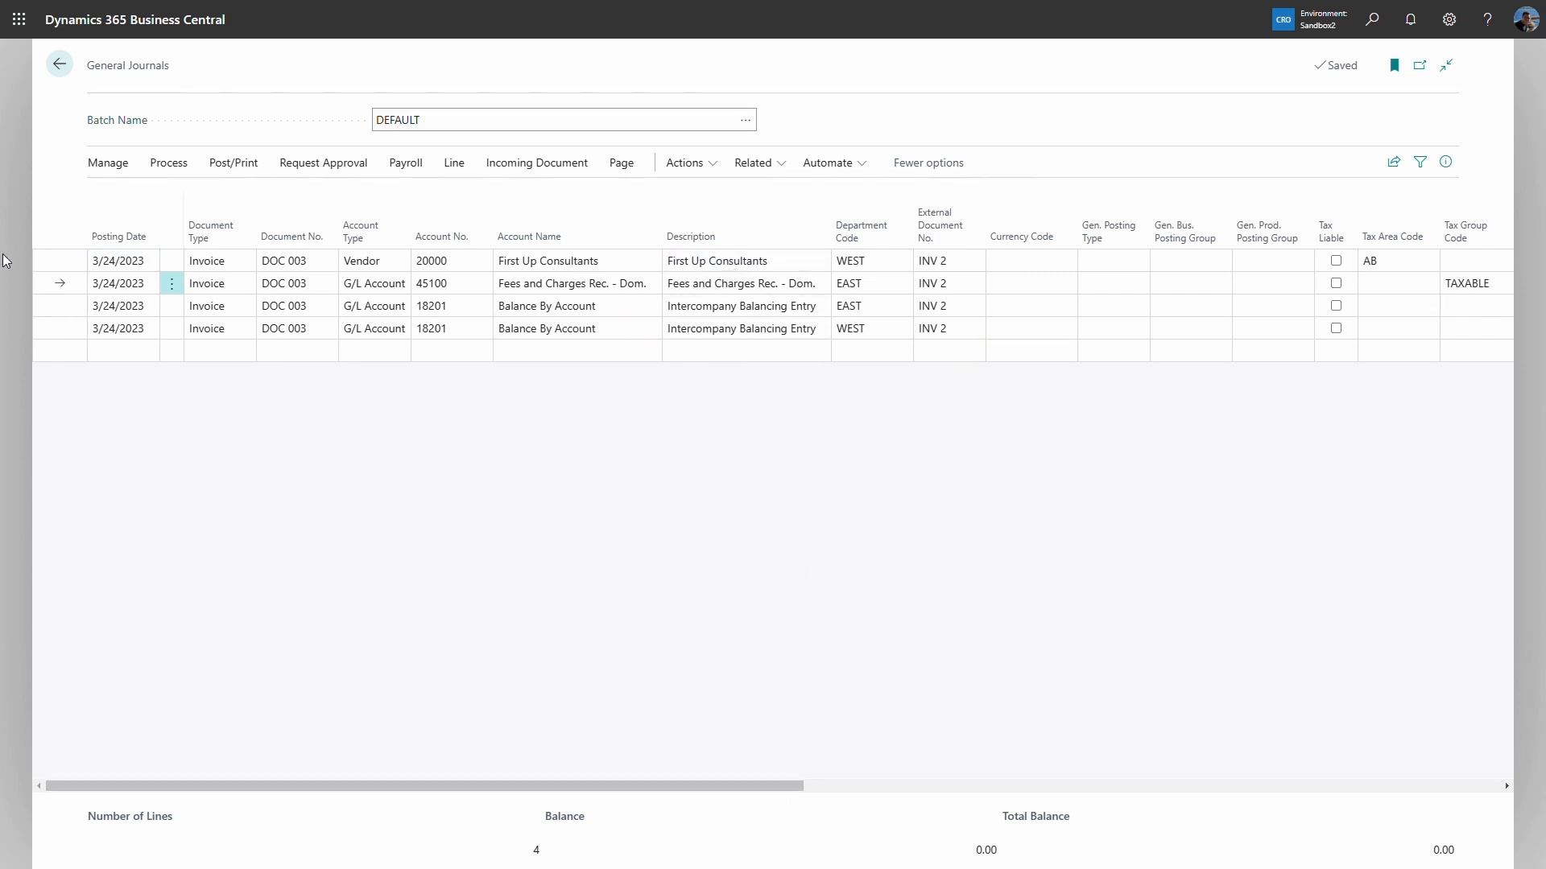
{"action": "left_click", "coordinate": [60, 303]}
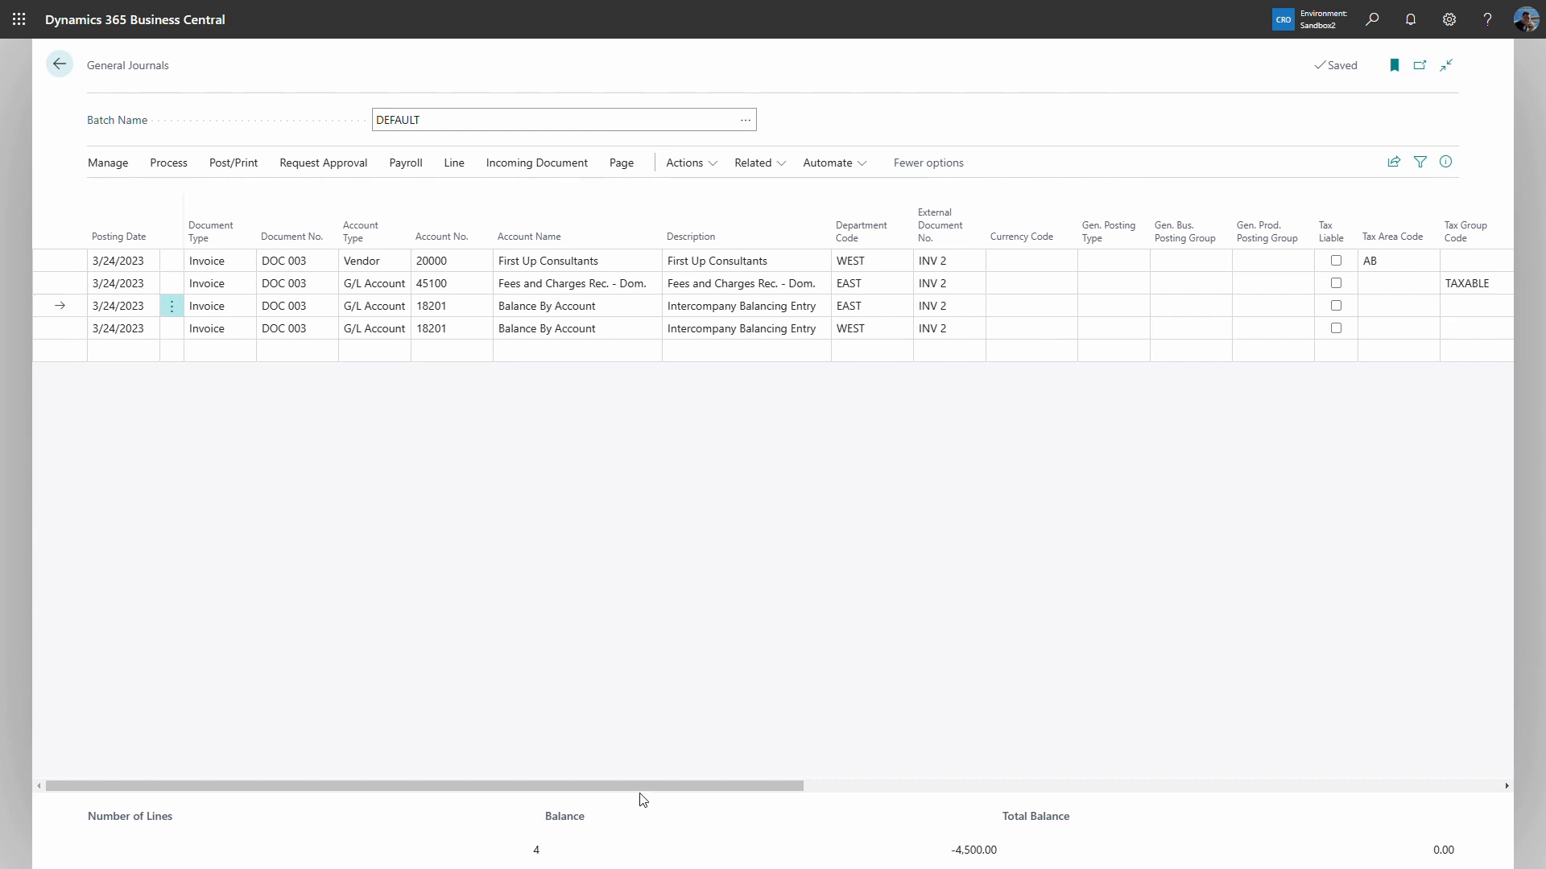
{"action": "left_click_drag", "start_coordinate": [641, 790], "coordinate": [870, 785]}
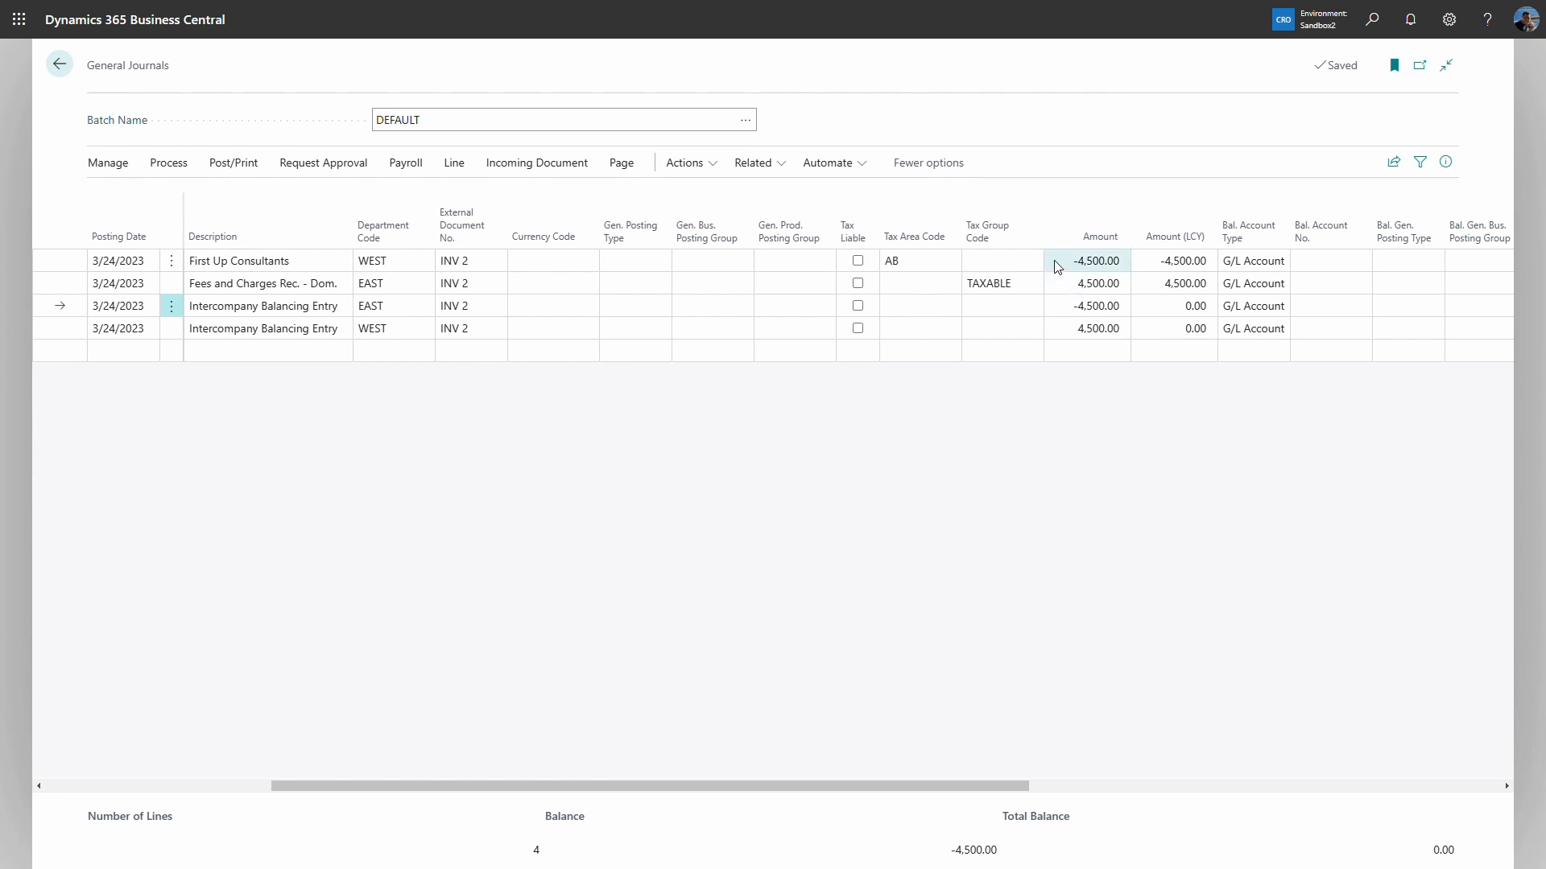
{"action": "left_click_drag", "start_coordinate": [753, 786], "coordinate": [527, 776]}
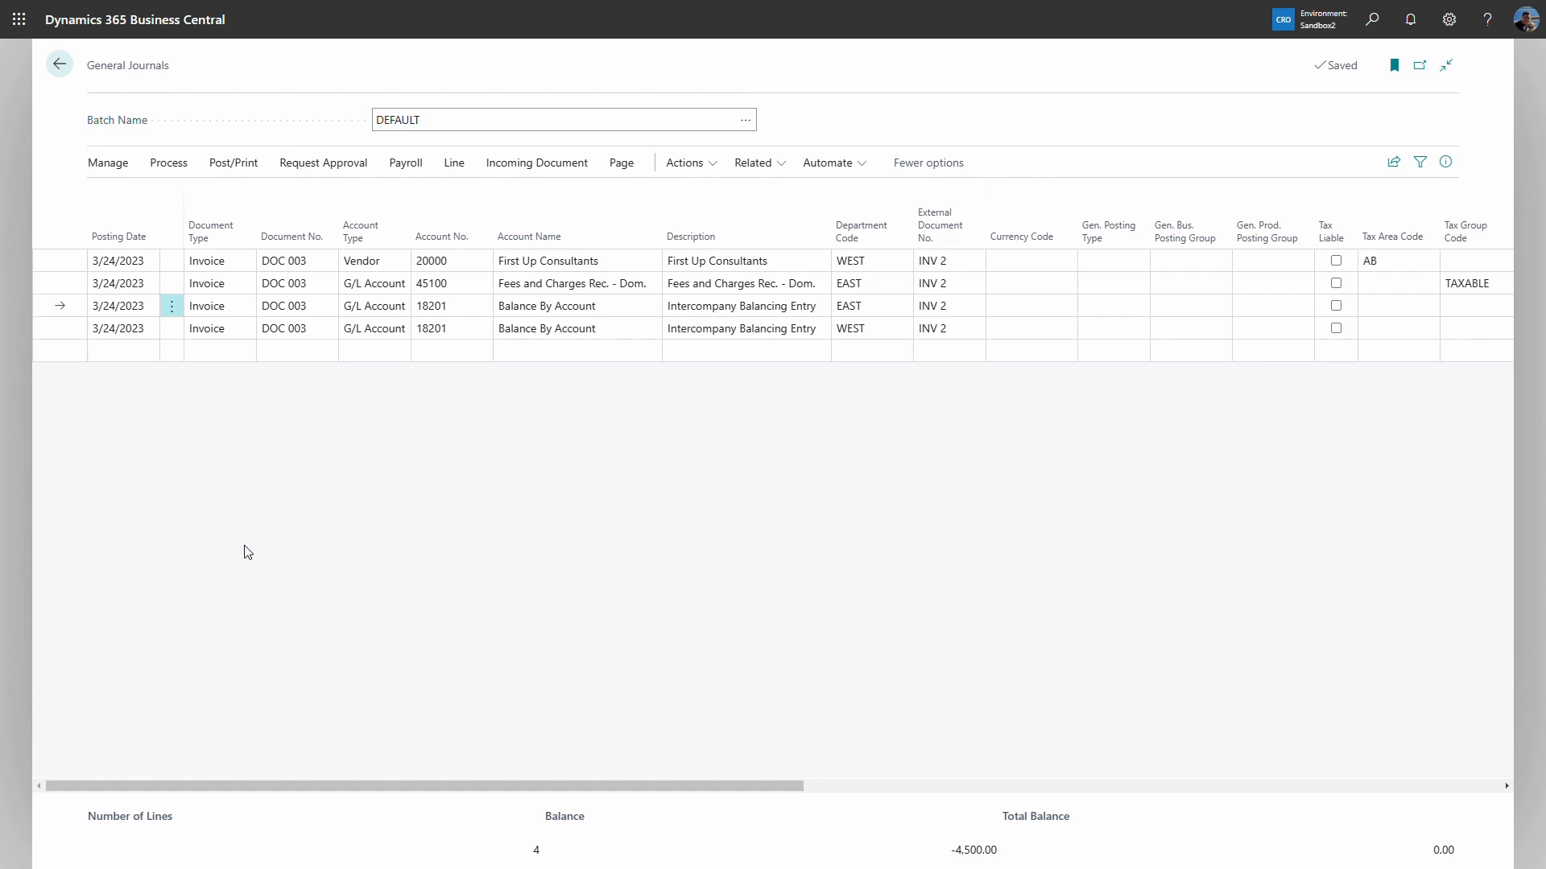
Post the DOC 003 journal lines from the DEFAULT batch, including the intercompany balancing entries.
{"action": "left_click", "coordinate": [241, 165]}
{"action": "left_click", "coordinate": [477, 201]}
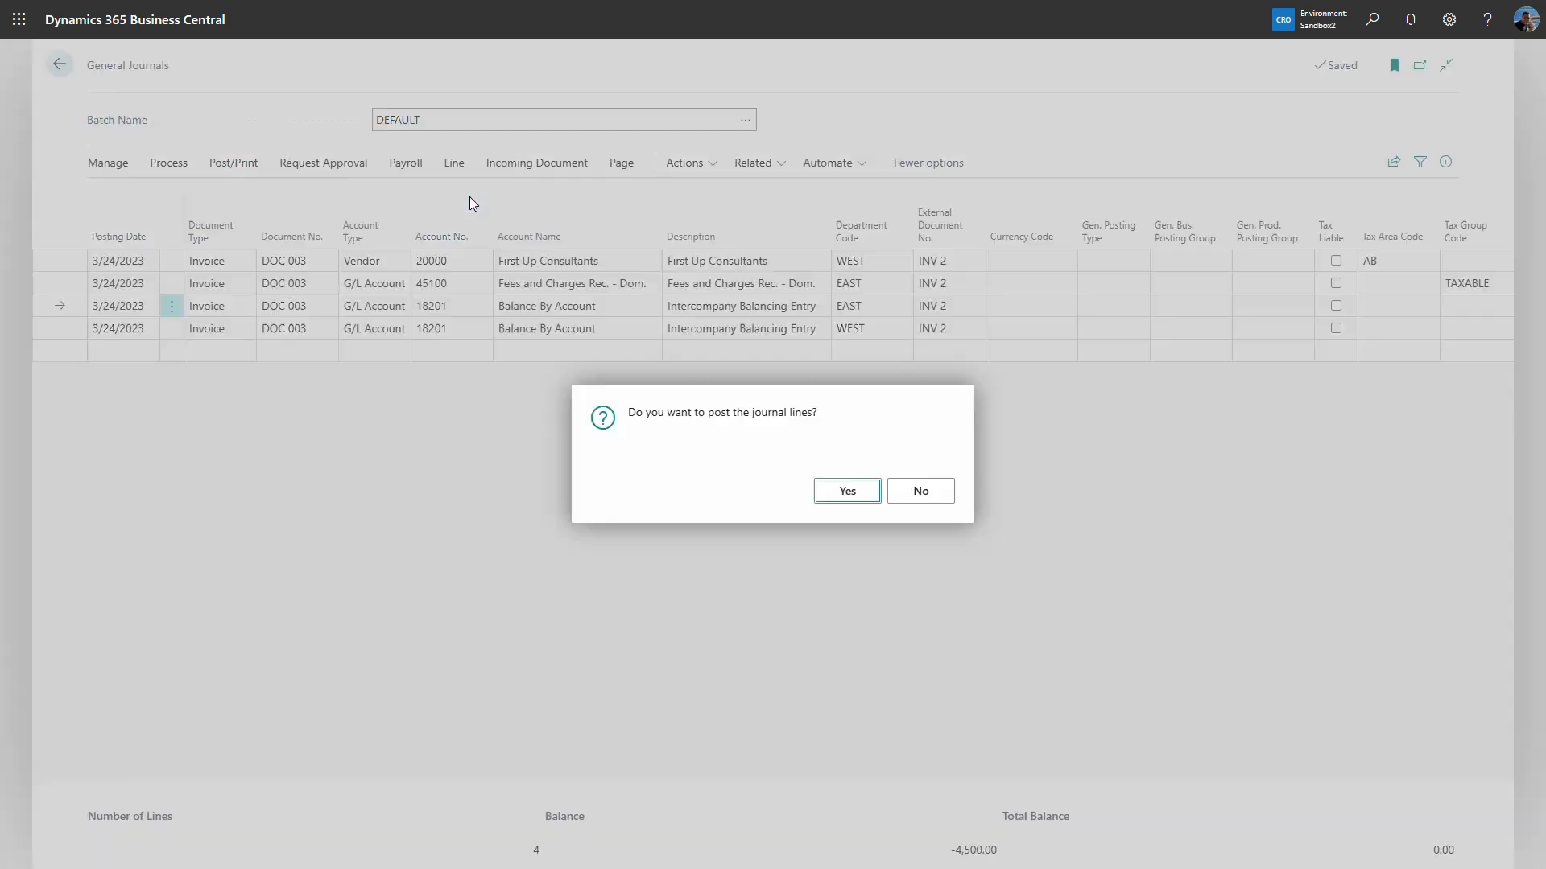
{"action": "left_click", "coordinate": [858, 495]}
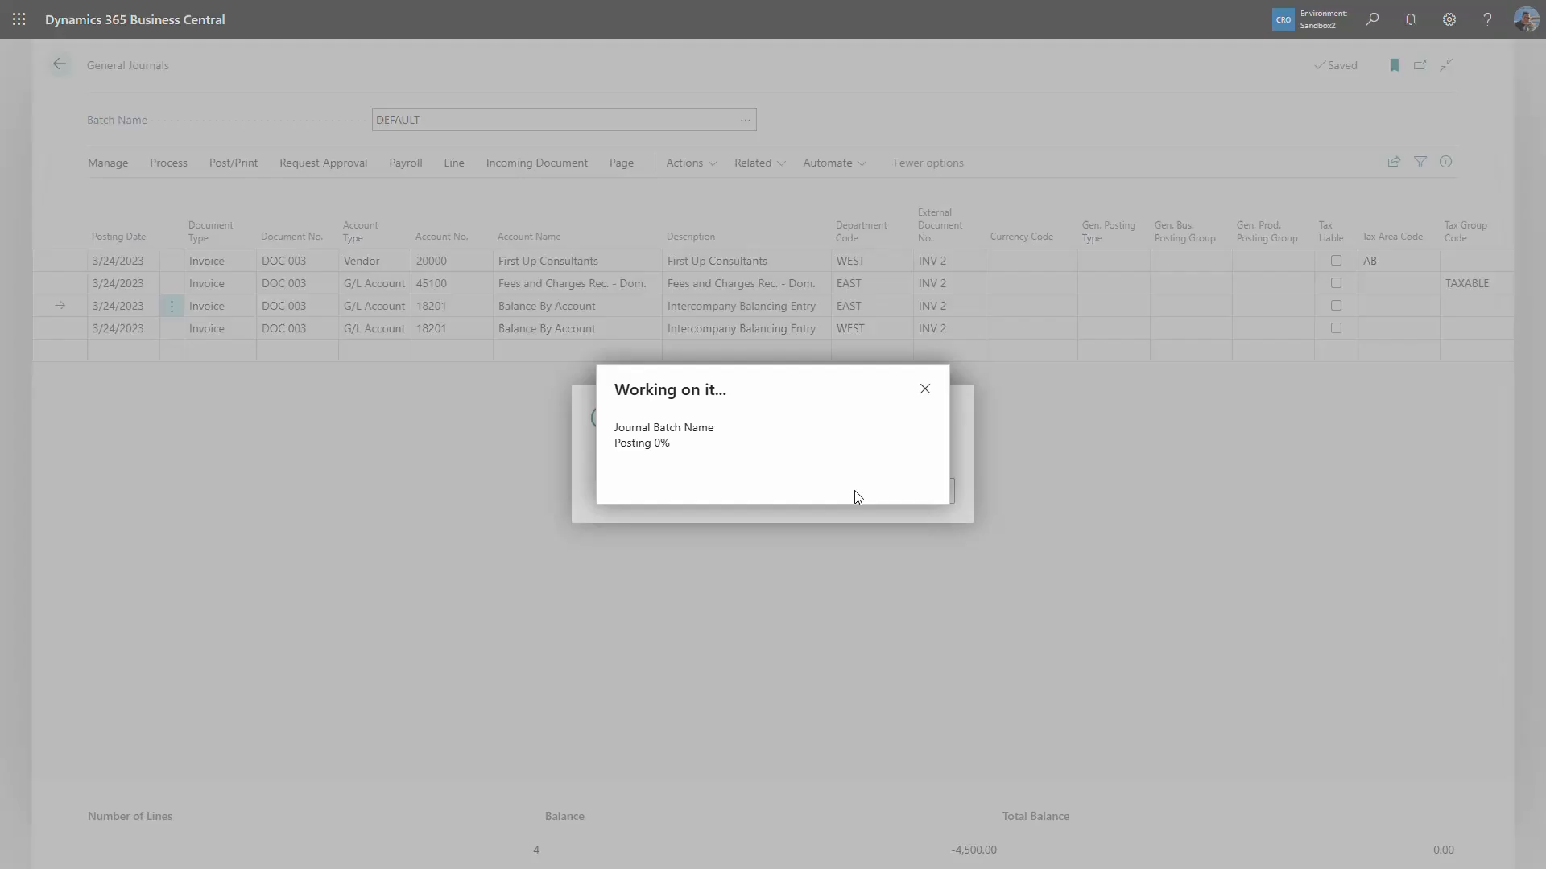
{"action": "left_click", "coordinate": [854, 492]}
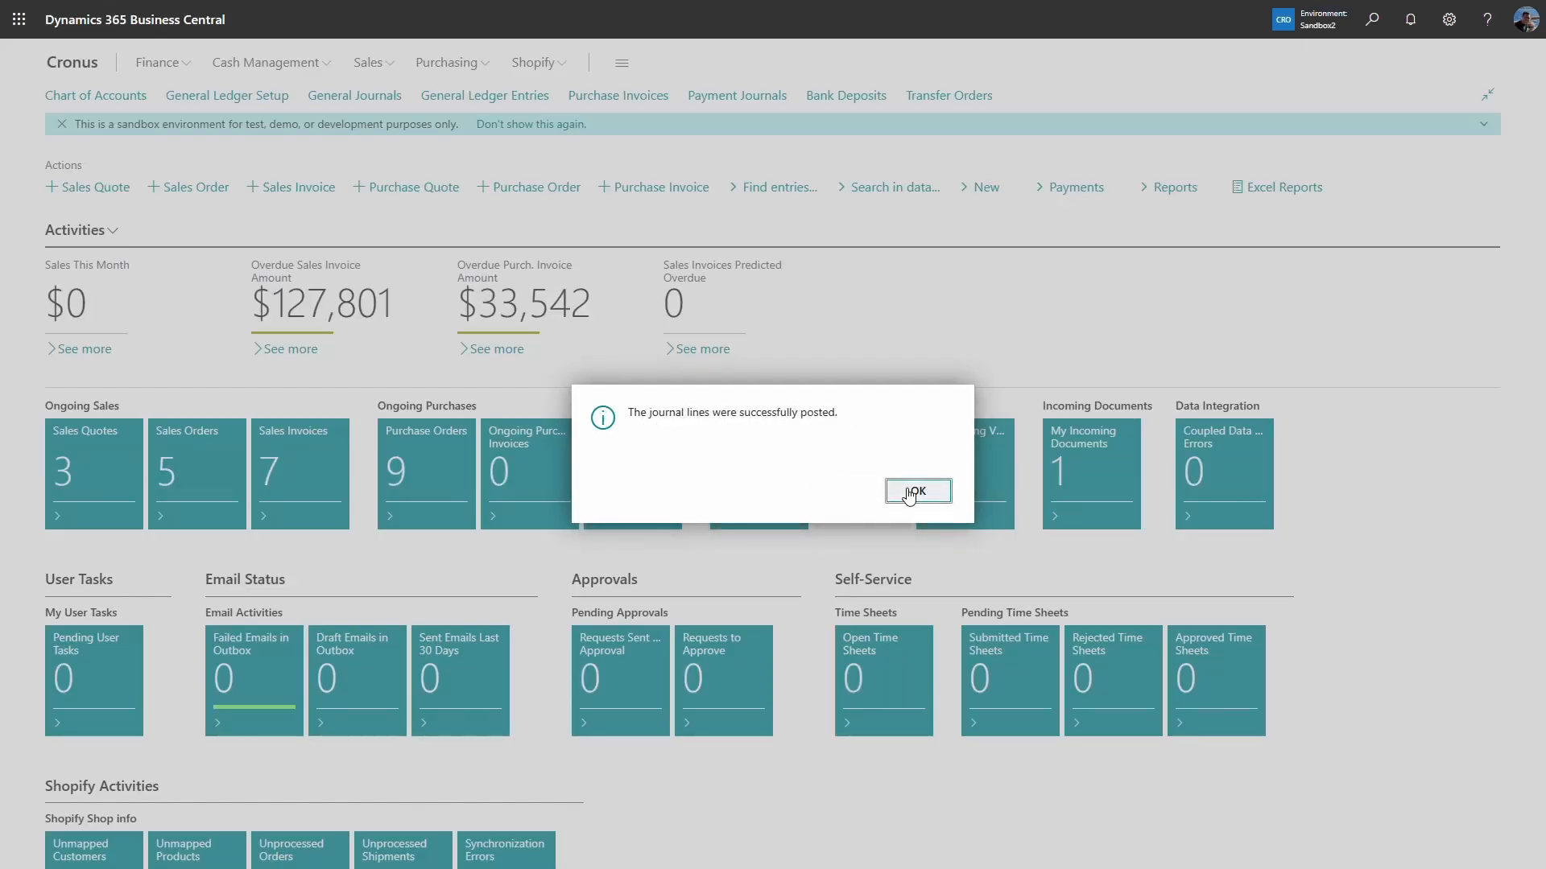
{"action": "left_click", "coordinate": [909, 493]}
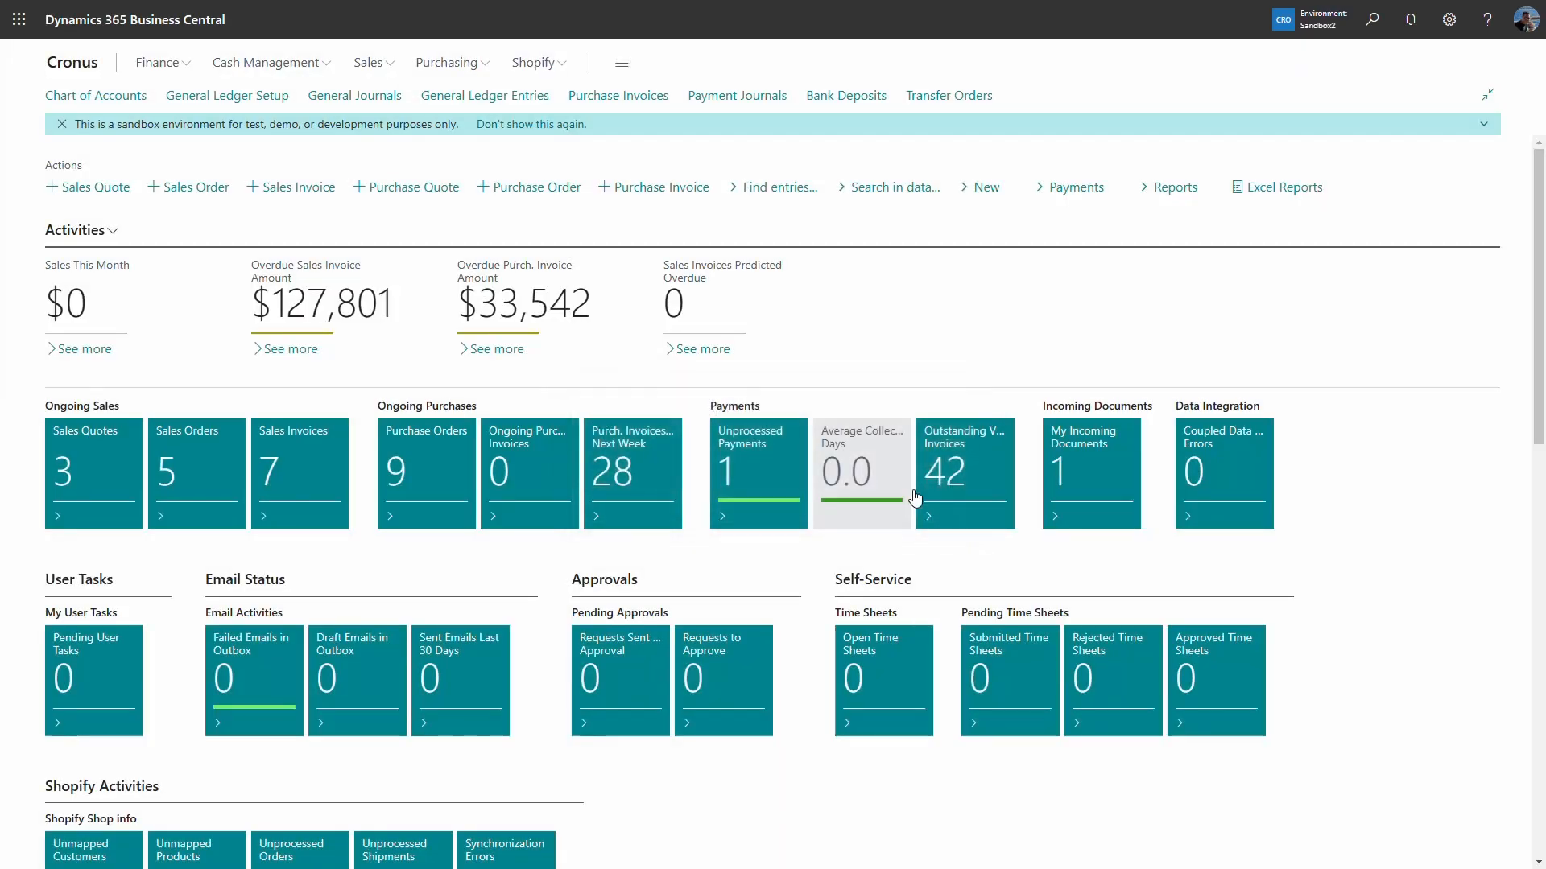
Open the general ledger entries in the Multi Entity Control Overview view and filter them by Document No. DOC 003 to examine the balancing entries.
{"action": "left_click", "coordinate": [497, 96]}
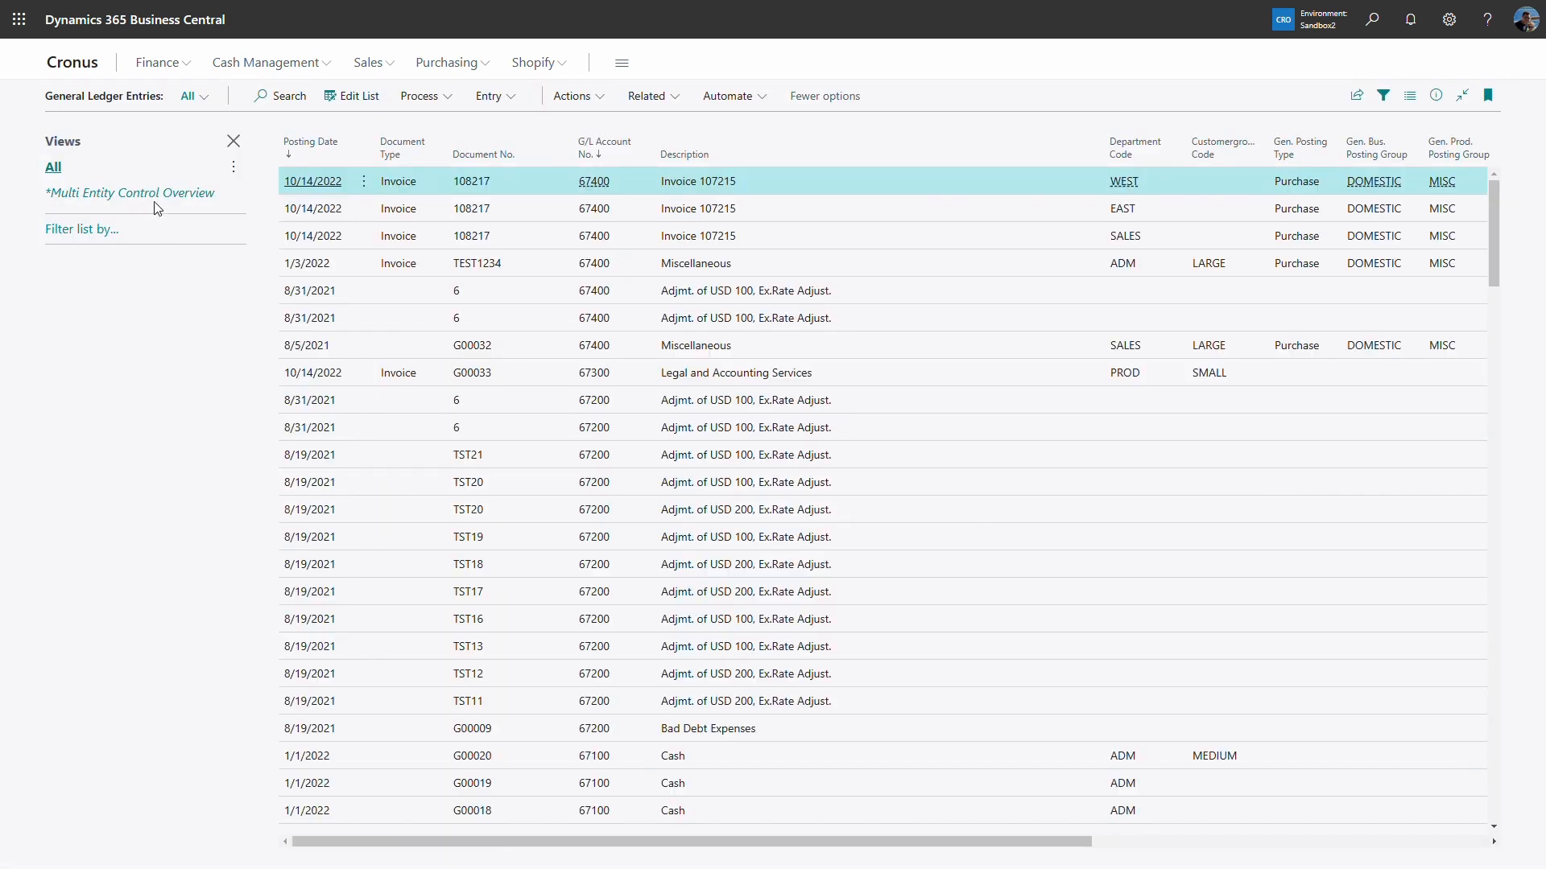
{"action": "left_click", "coordinate": [163, 194]}
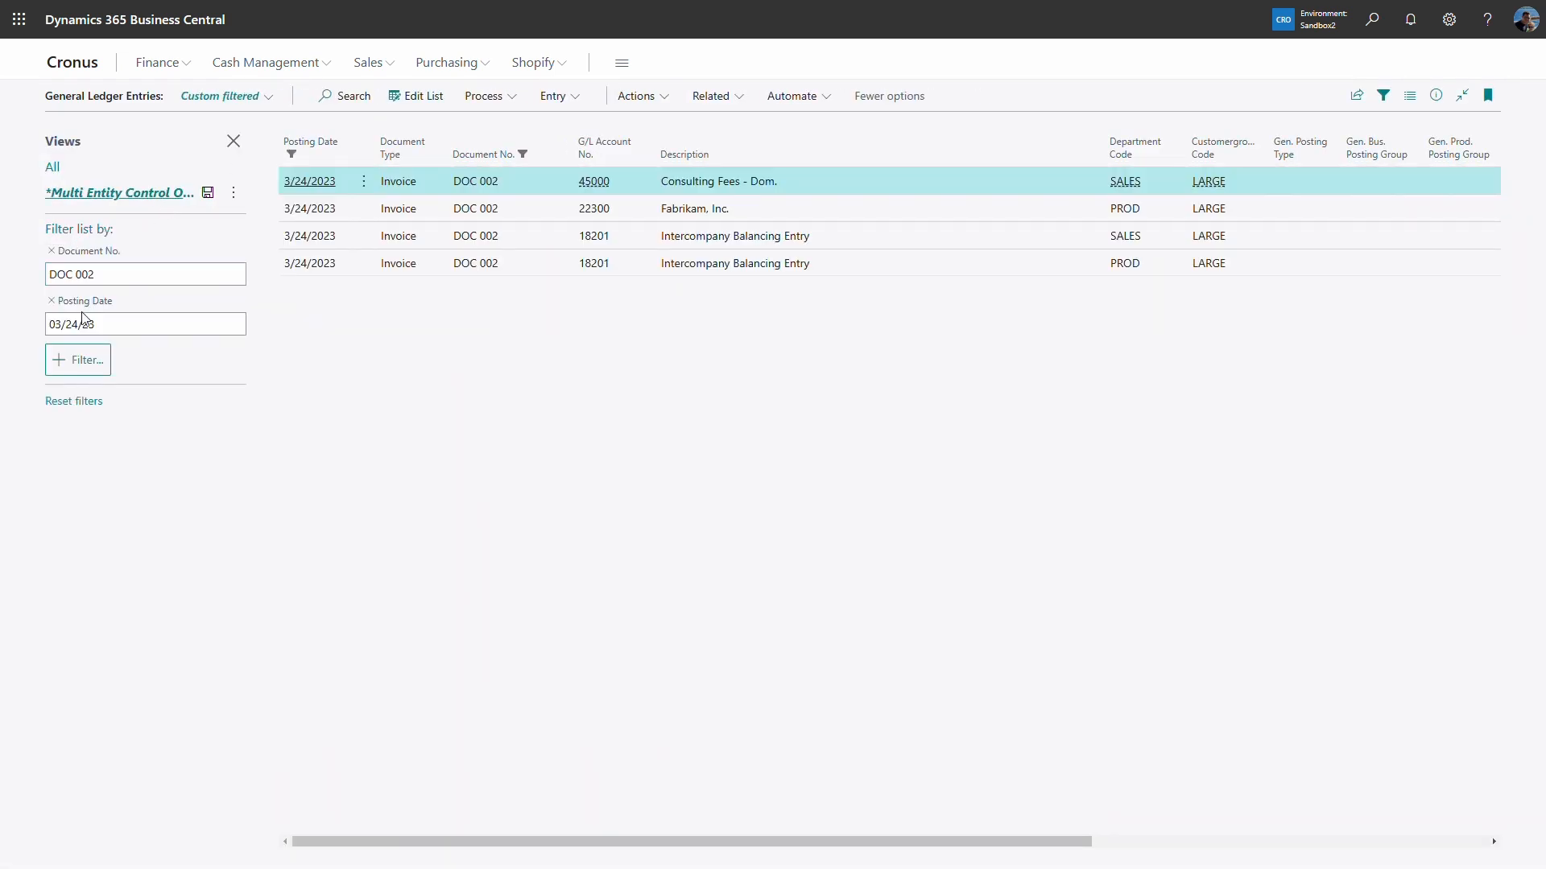
{"action": "left_click", "coordinate": [119, 279]}
{"action": "left_click", "coordinate": [118, 280]}
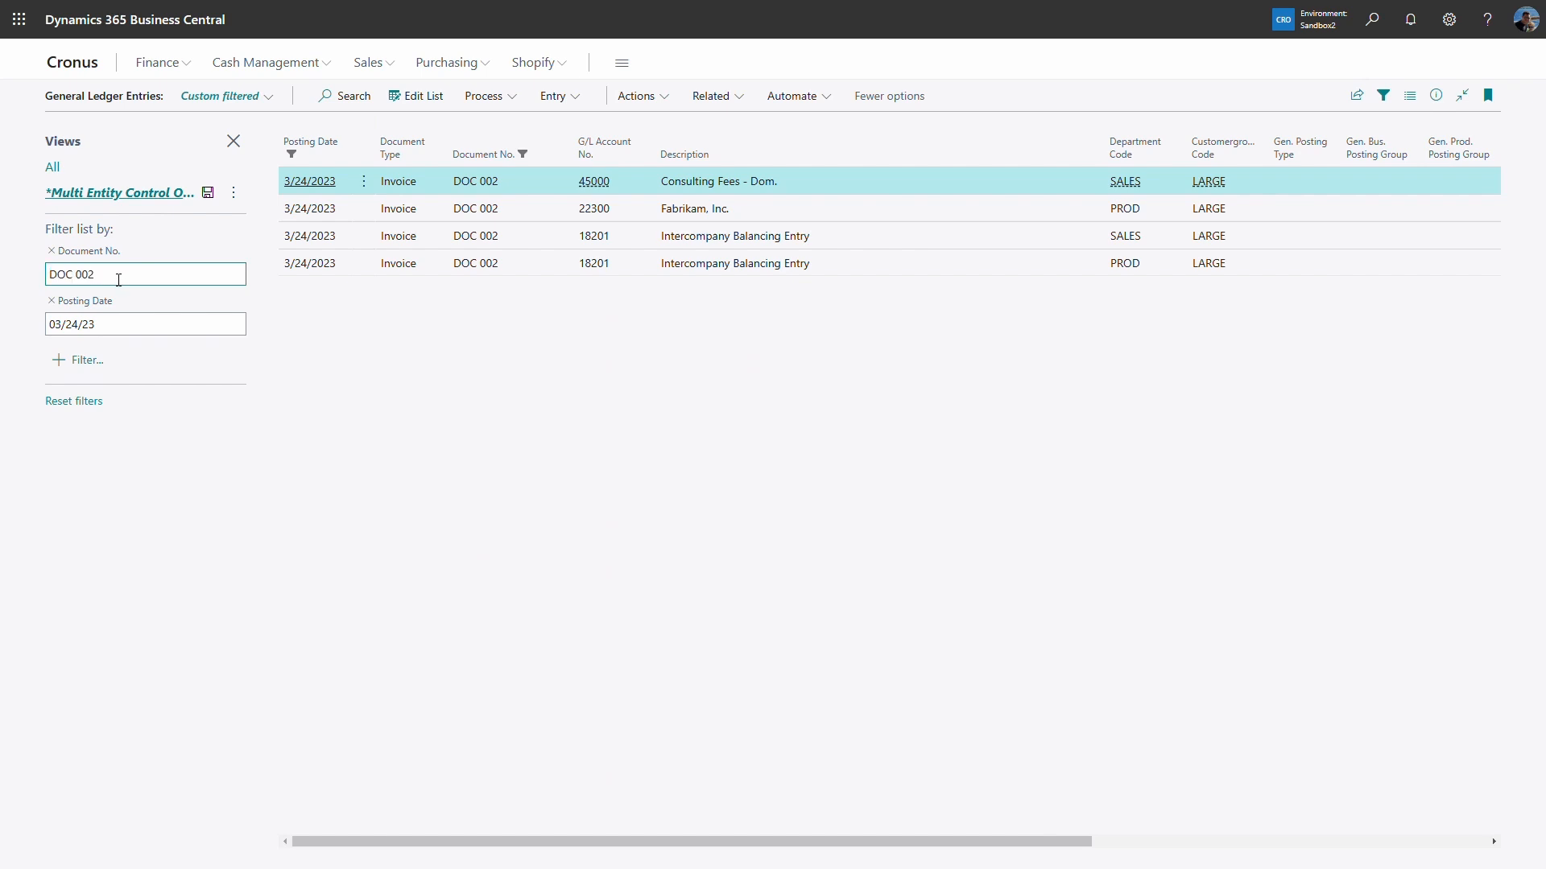
{"action": "type", "text": "3"}
{"action": "key", "text": "Tab"}
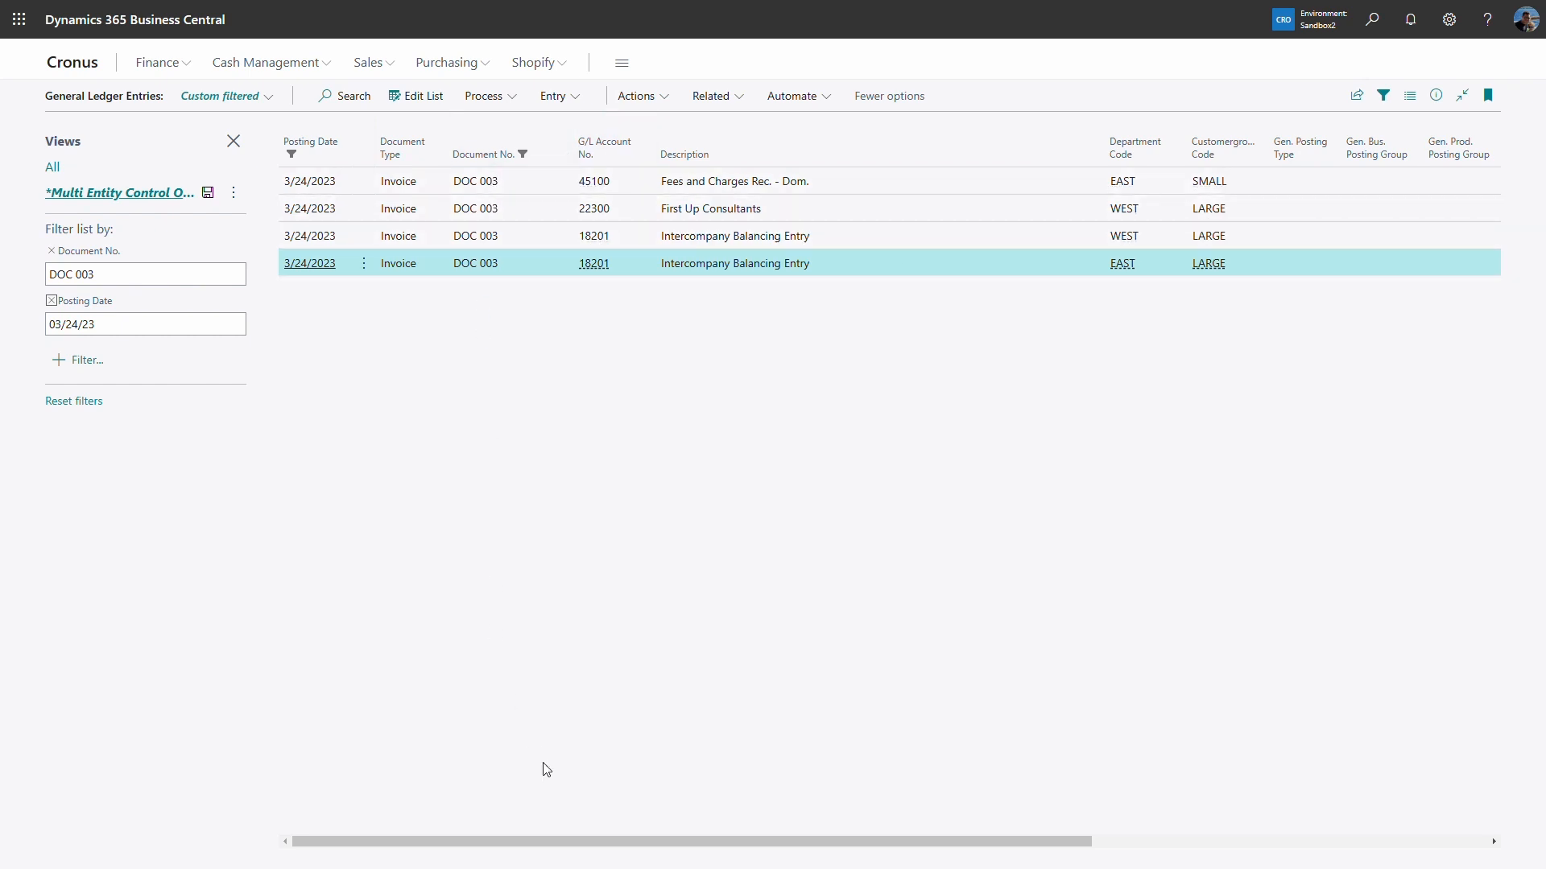
{"action": "left_click_drag", "start_coordinate": [571, 842], "coordinate": [835, 830]}
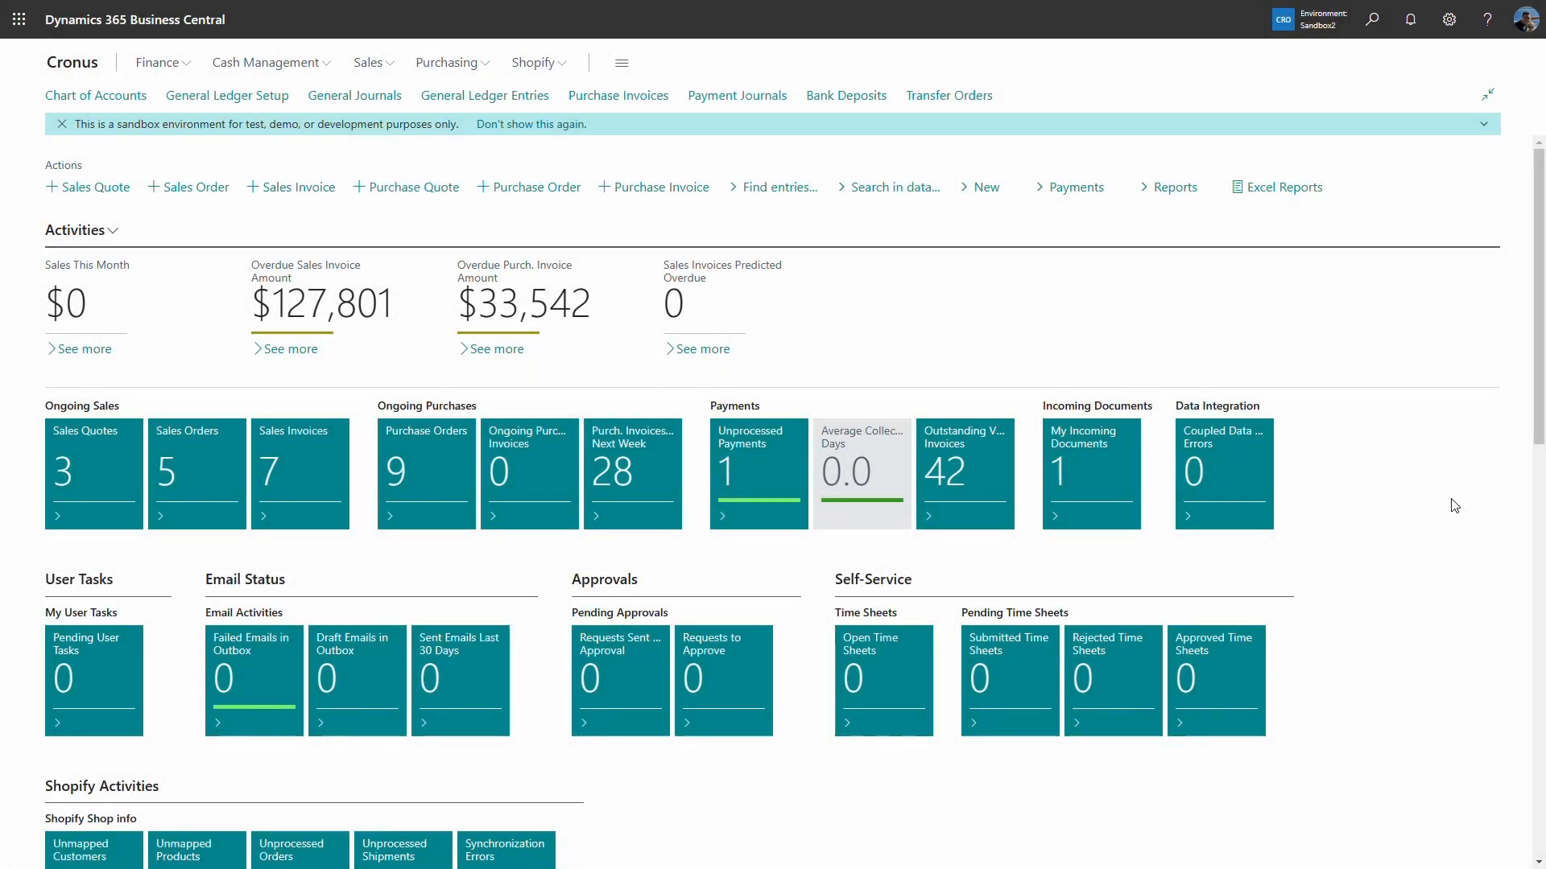
Create a new purchase invoice for the vendor Graphic Design Institute.
{"action": "left_click", "coordinate": [650, 103]}
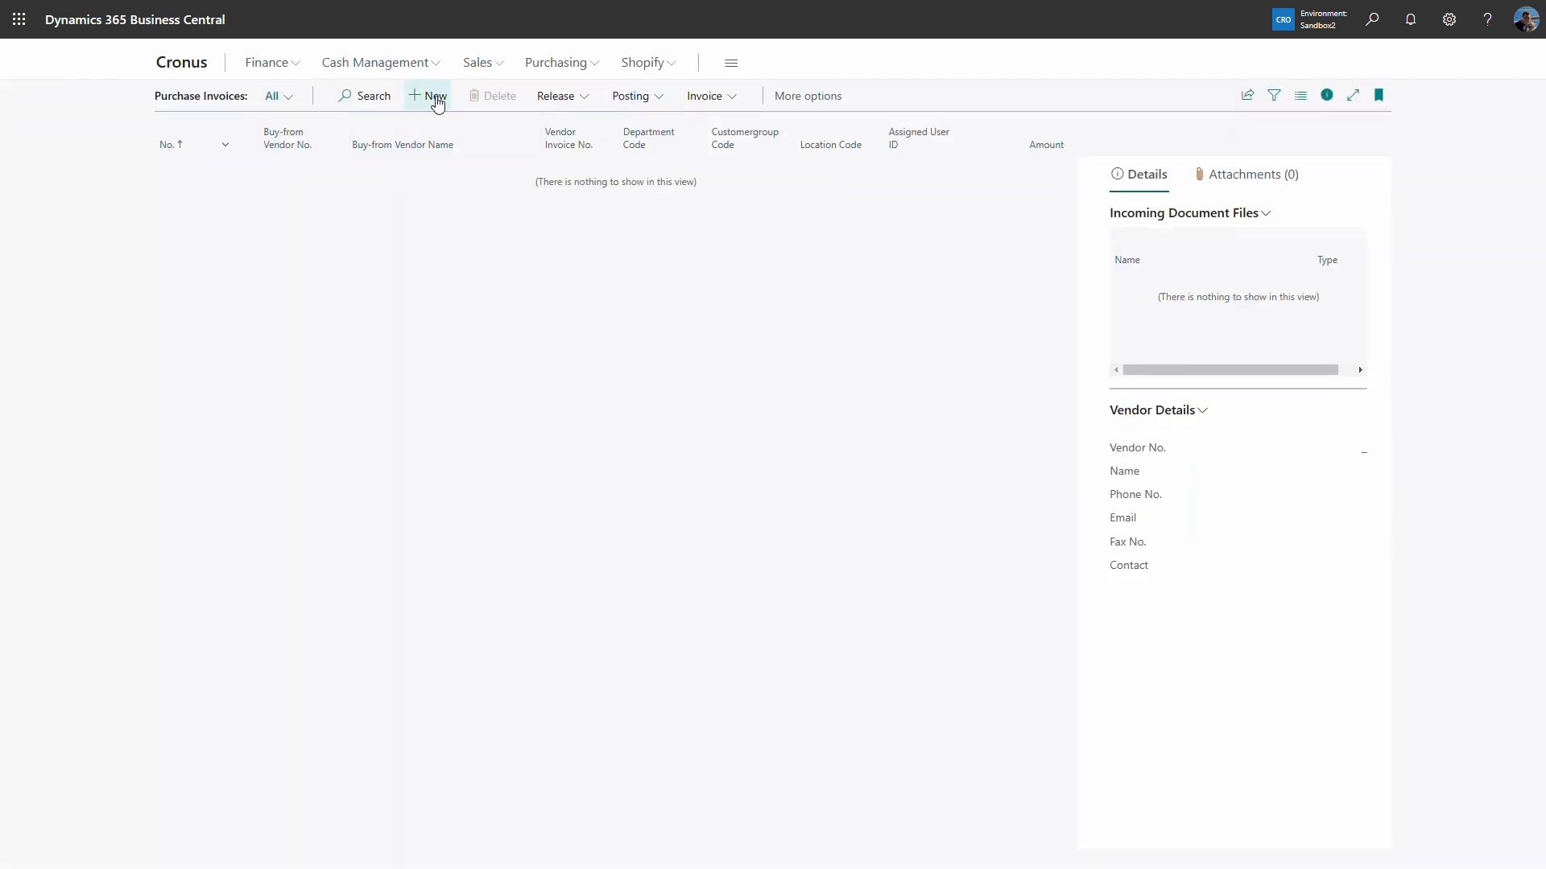
{"action": "left_click", "coordinate": [437, 99]}
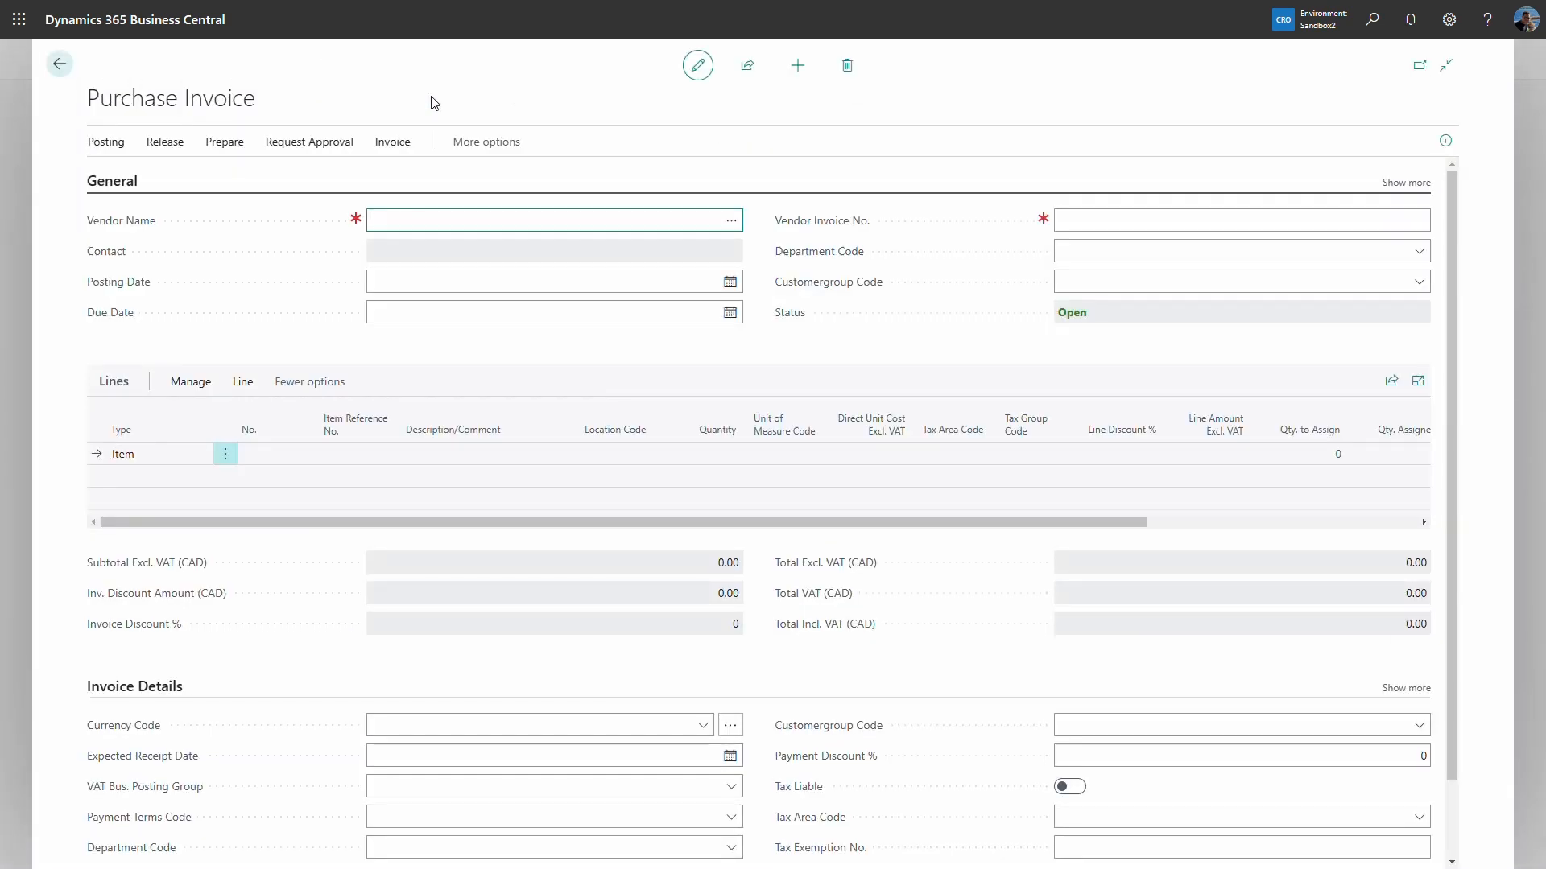
{"action": "left_click", "coordinate": [731, 220]}
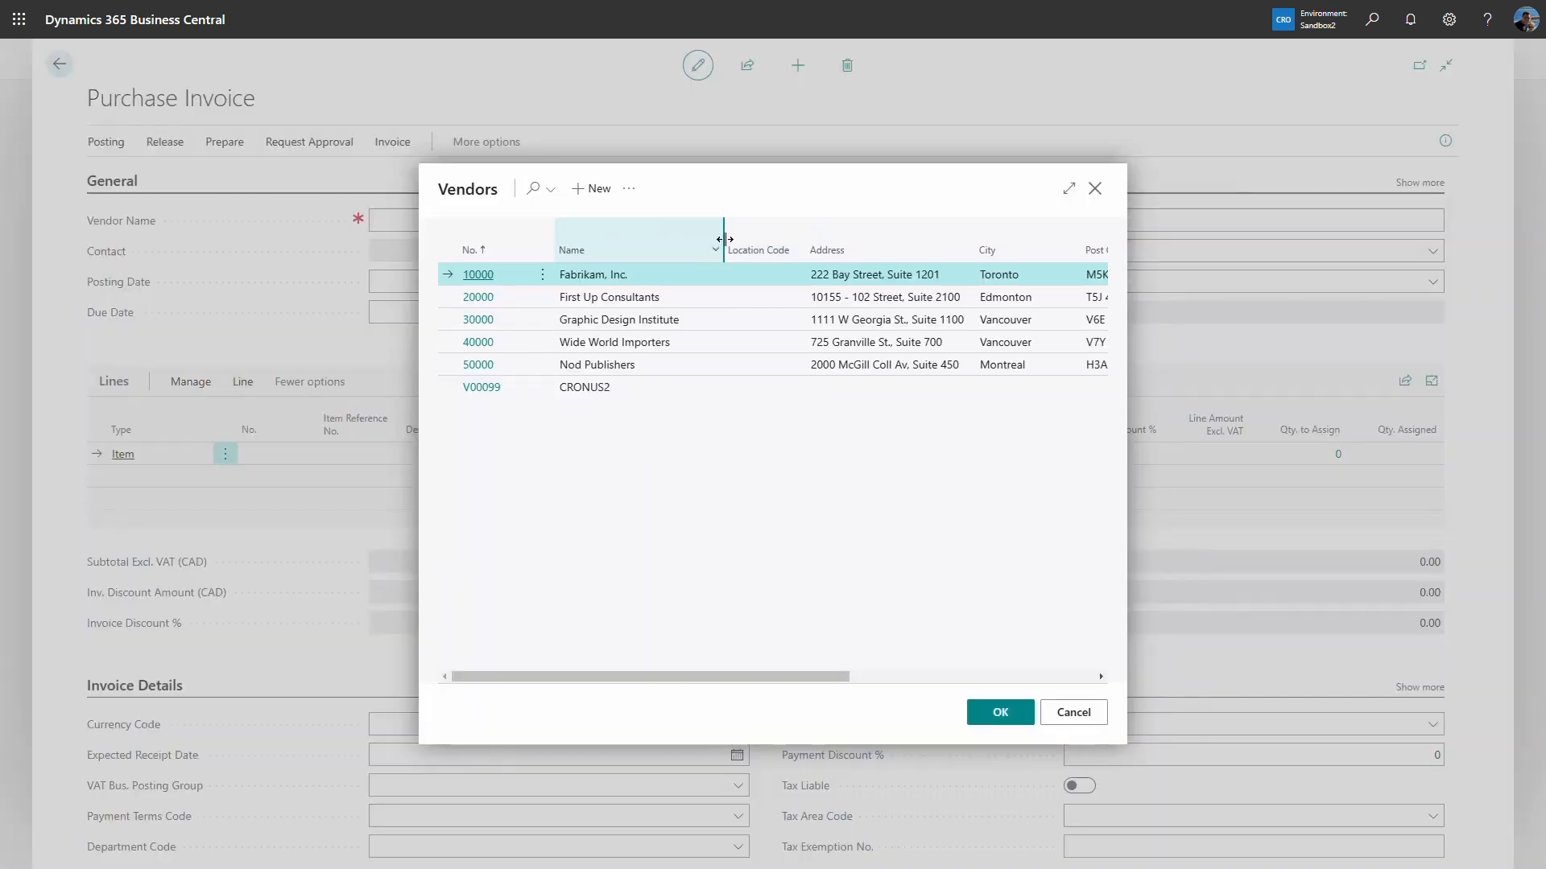
{"action": "left_click", "coordinate": [595, 320]}
{"action": "left_click", "coordinate": [1000, 714]}
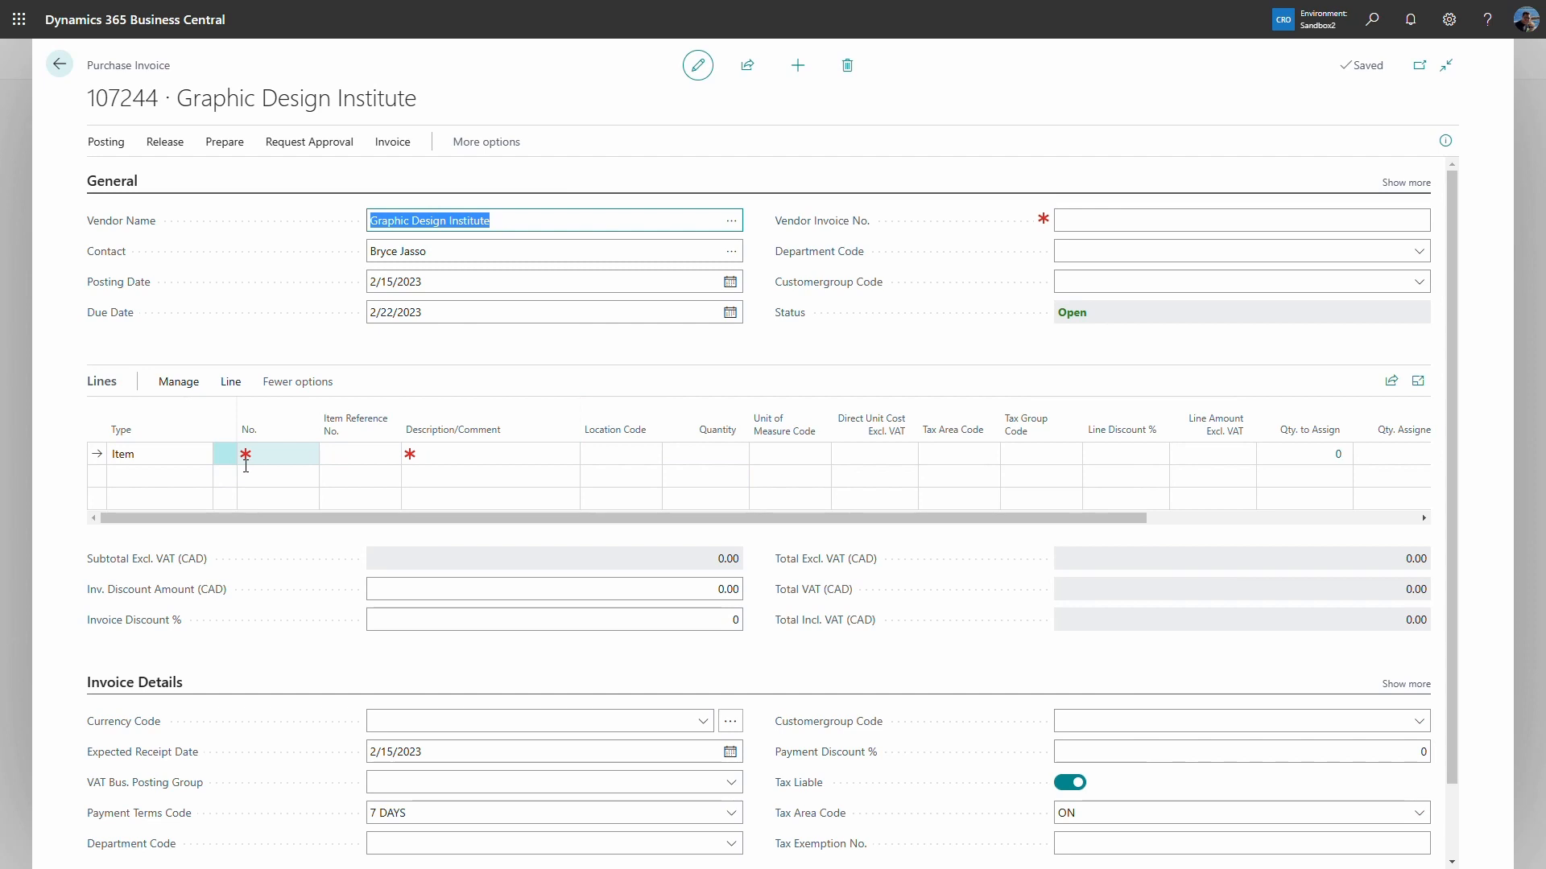
Choose item 1896-S, ATHENS Desk, on the first line of the purchase invoice.
{"action": "left_click", "coordinate": [278, 465]}
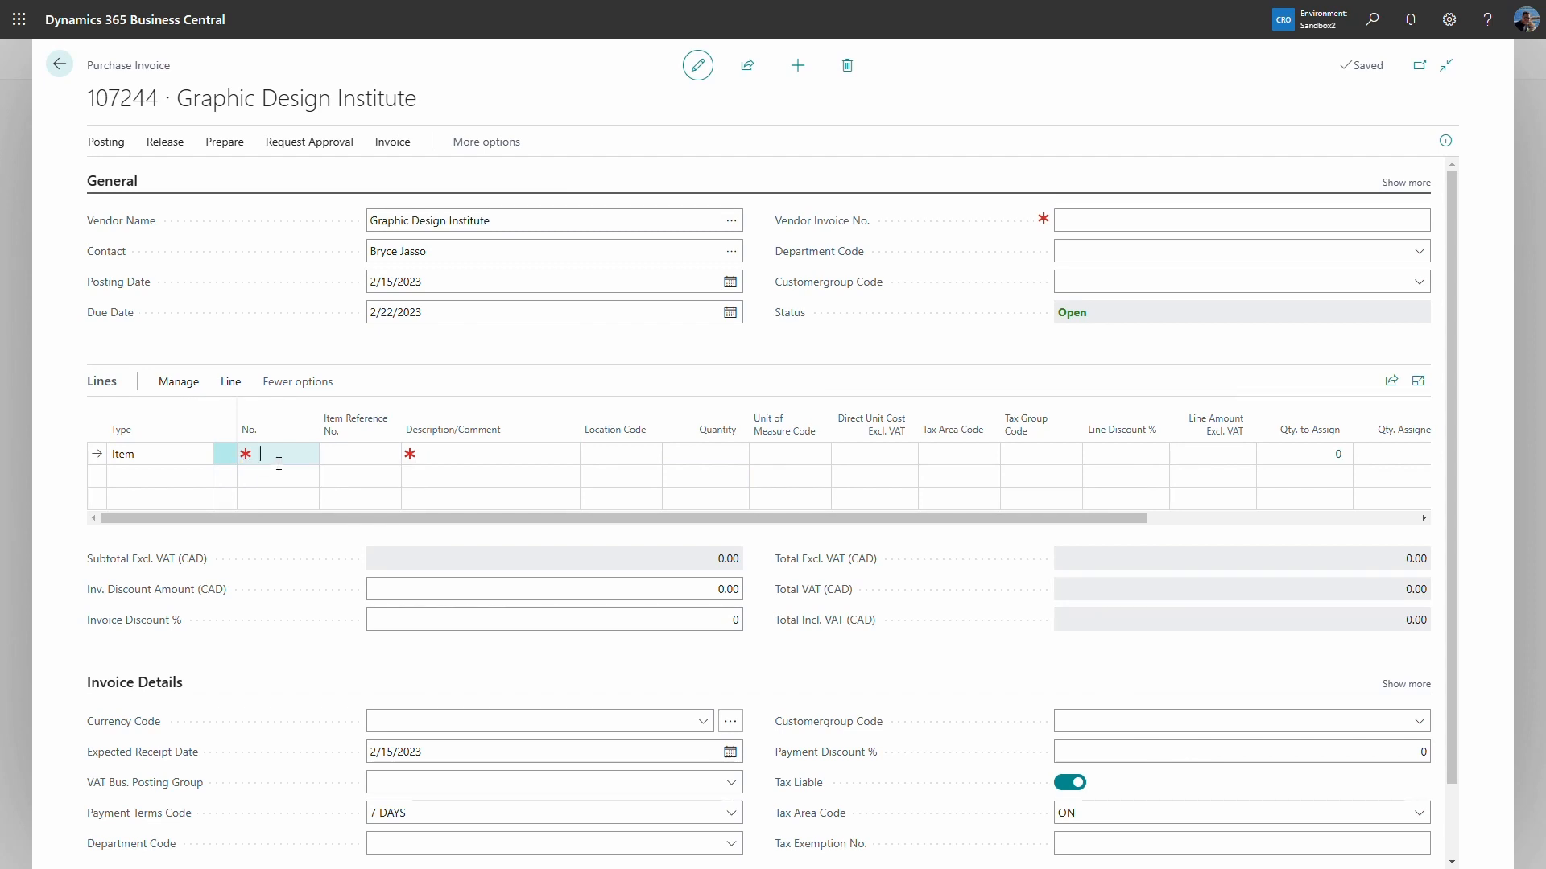
{"action": "left_click", "coordinate": [306, 454]}
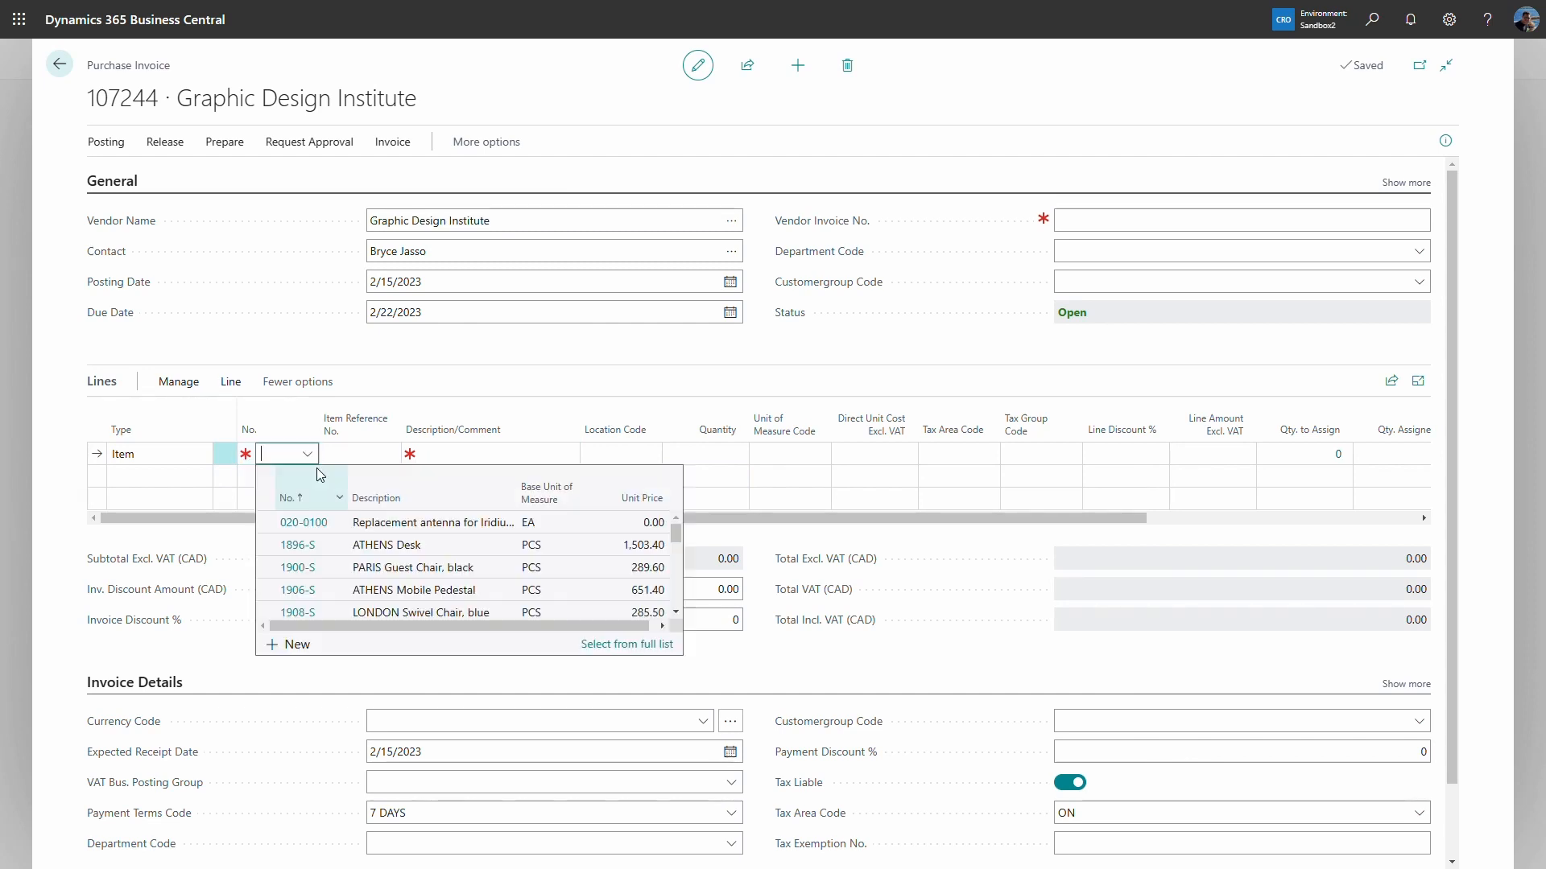
{"action": "left_click", "coordinate": [327, 545]}
{"action": "key", "text": "Tab"}
{"action": "key", "text": "Tab"}
{"action": "key", "text": "Tab"}
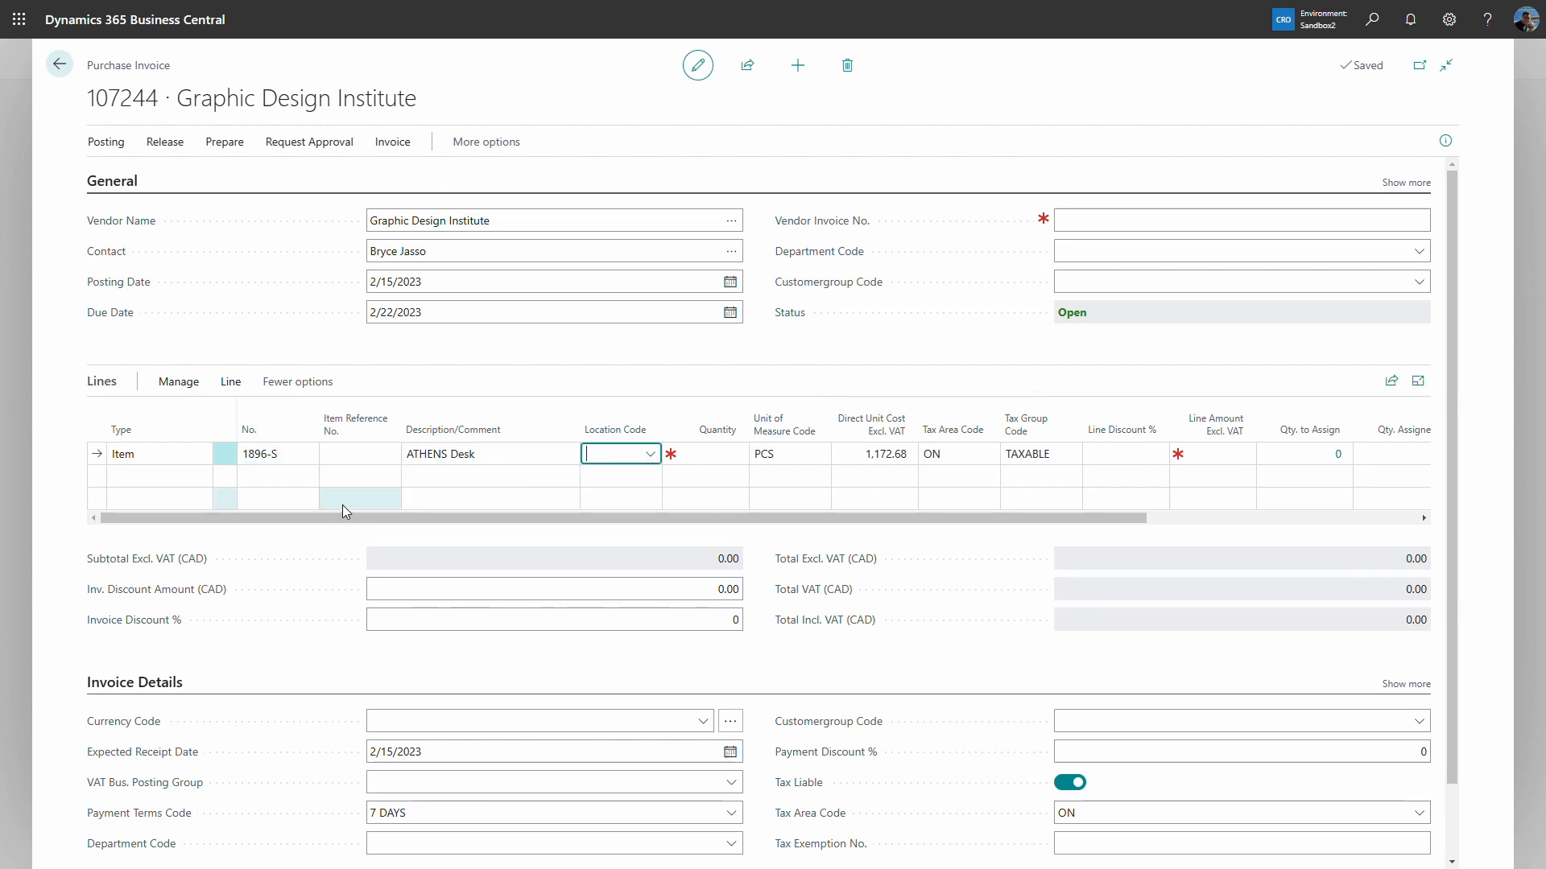
Set the ATHENS Desk line's Quantity to 1.
{"action": "left_click", "coordinate": [706, 462]}
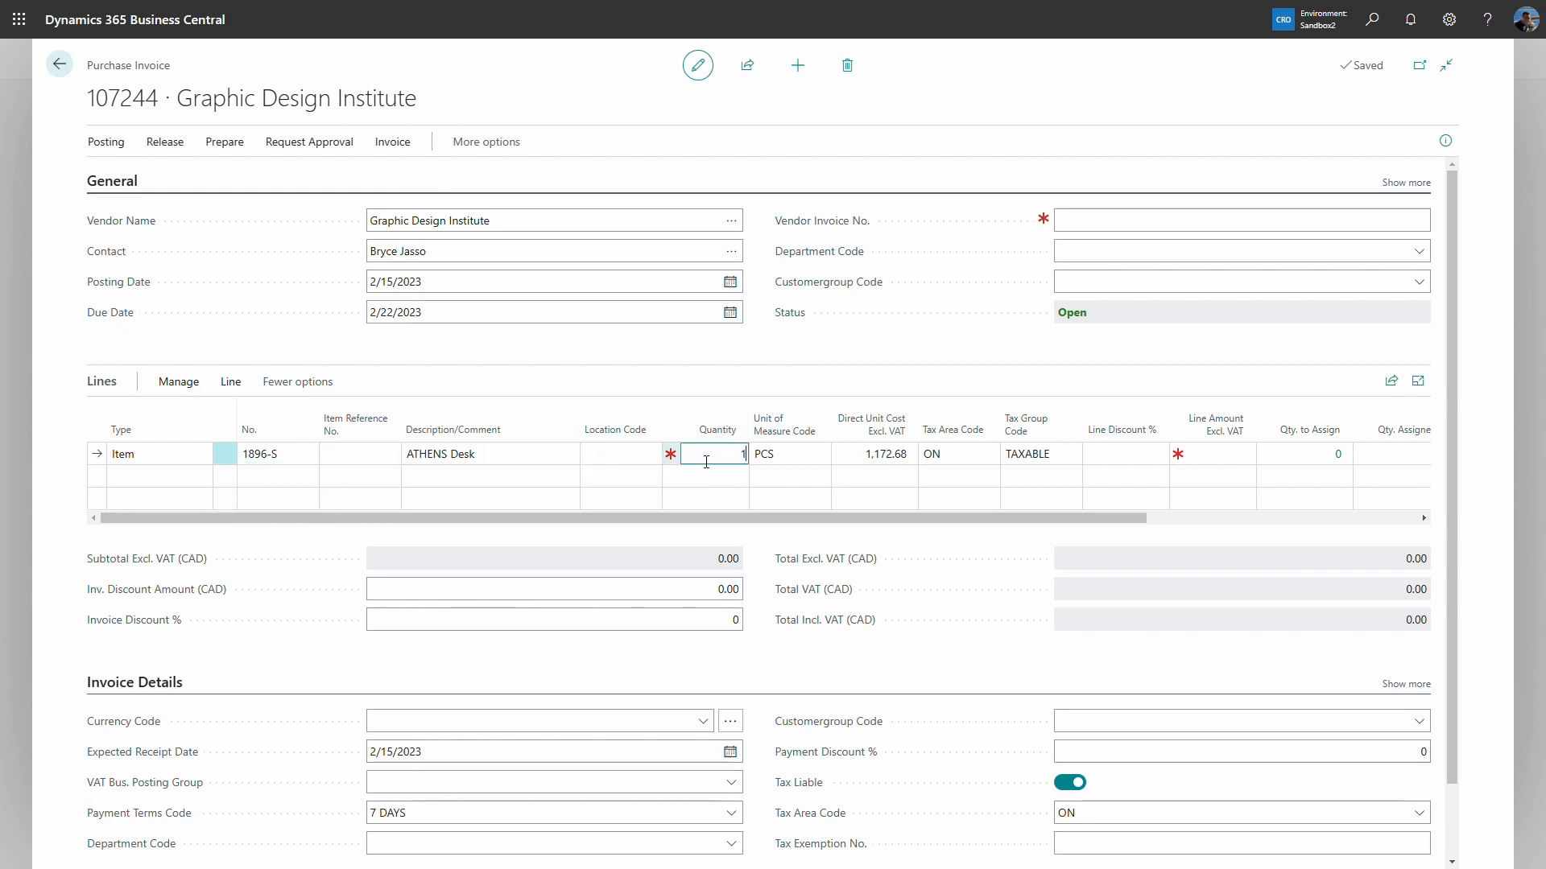
{"action": "type", "text": "1"}
{"action": "key", "text": "Tab"}
{"action": "key", "text": "Tab"}
{"action": "key", "text": "Tab"}
{"action": "key", "text": "Tab"}
{"action": "key", "text": "Tab"}
{"action": "key", "text": "Tab"}
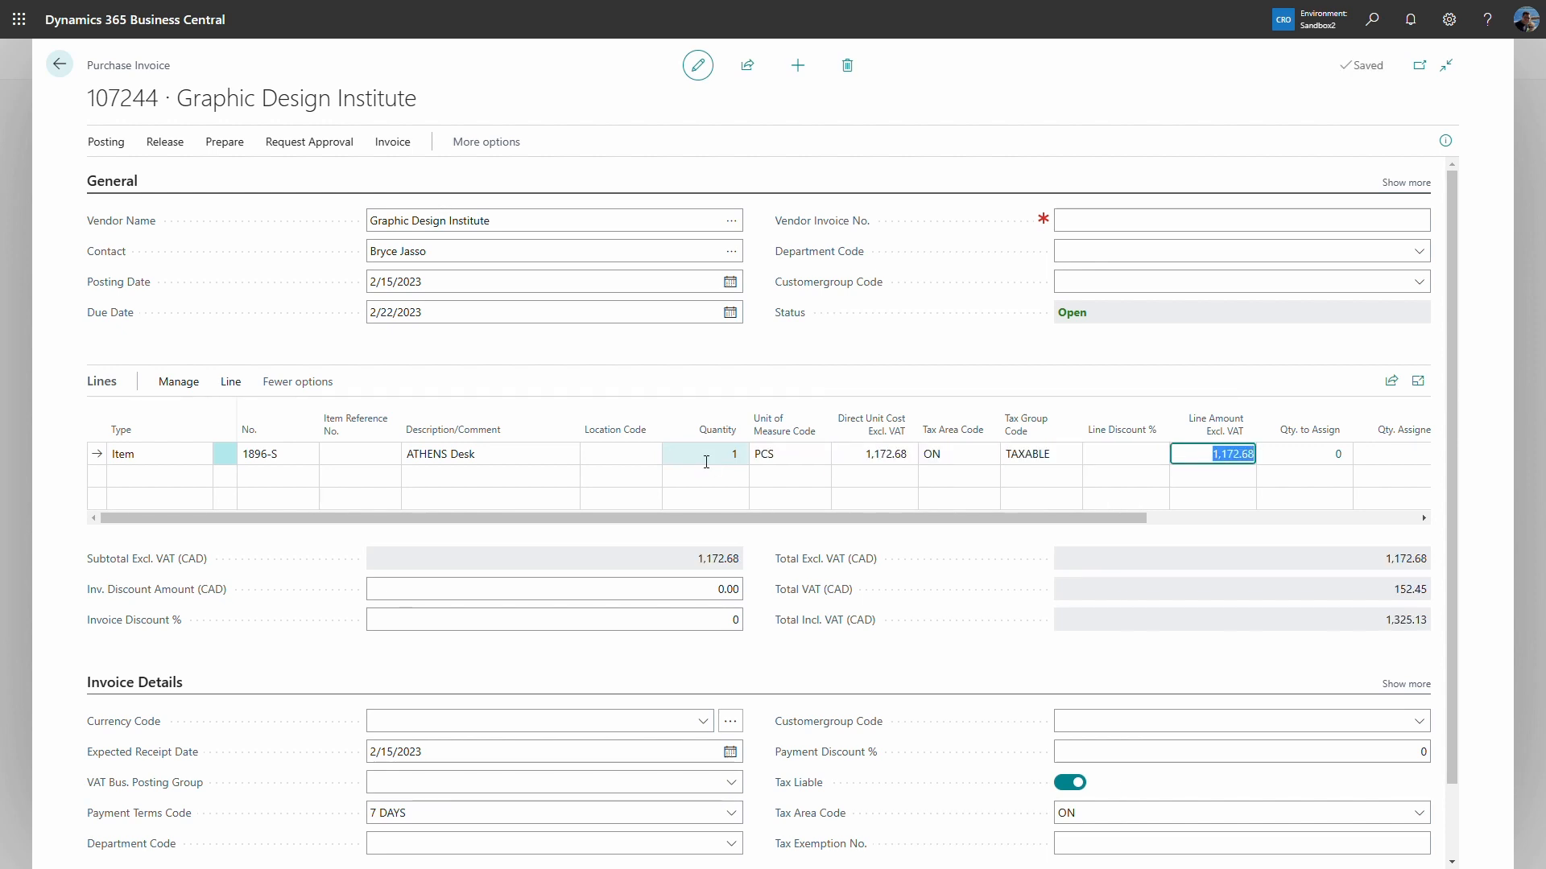
Set the Vendor Invoice No. to INV 3 and the header Department Code to ADM, updating the invoice lines with the new dimension.
{"action": "left_click", "coordinate": [1097, 230]}
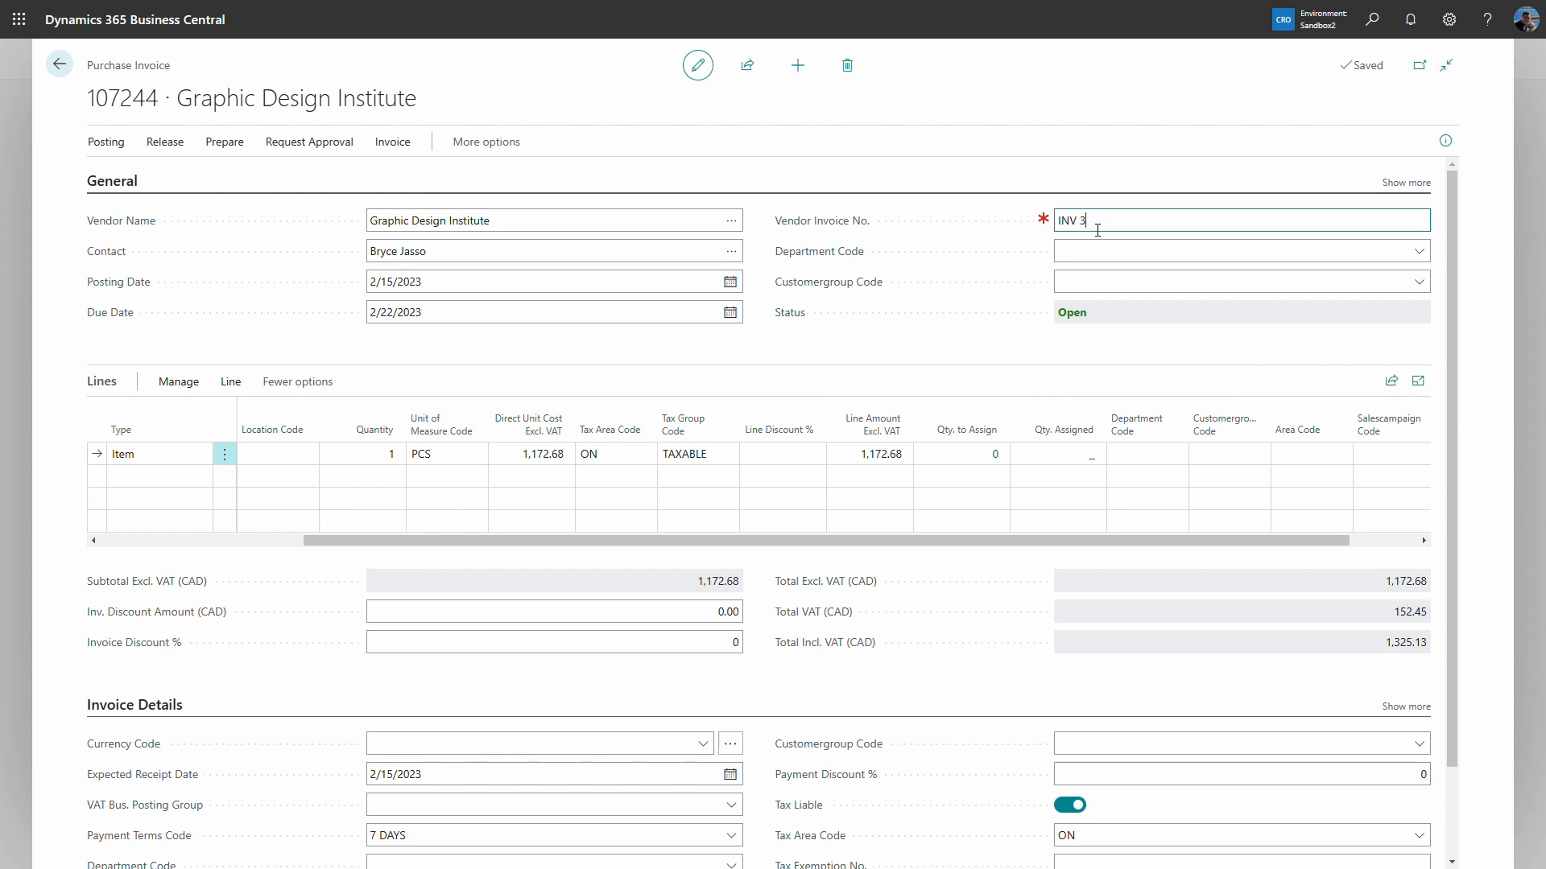
{"action": "left_click", "coordinate": [1103, 251]}
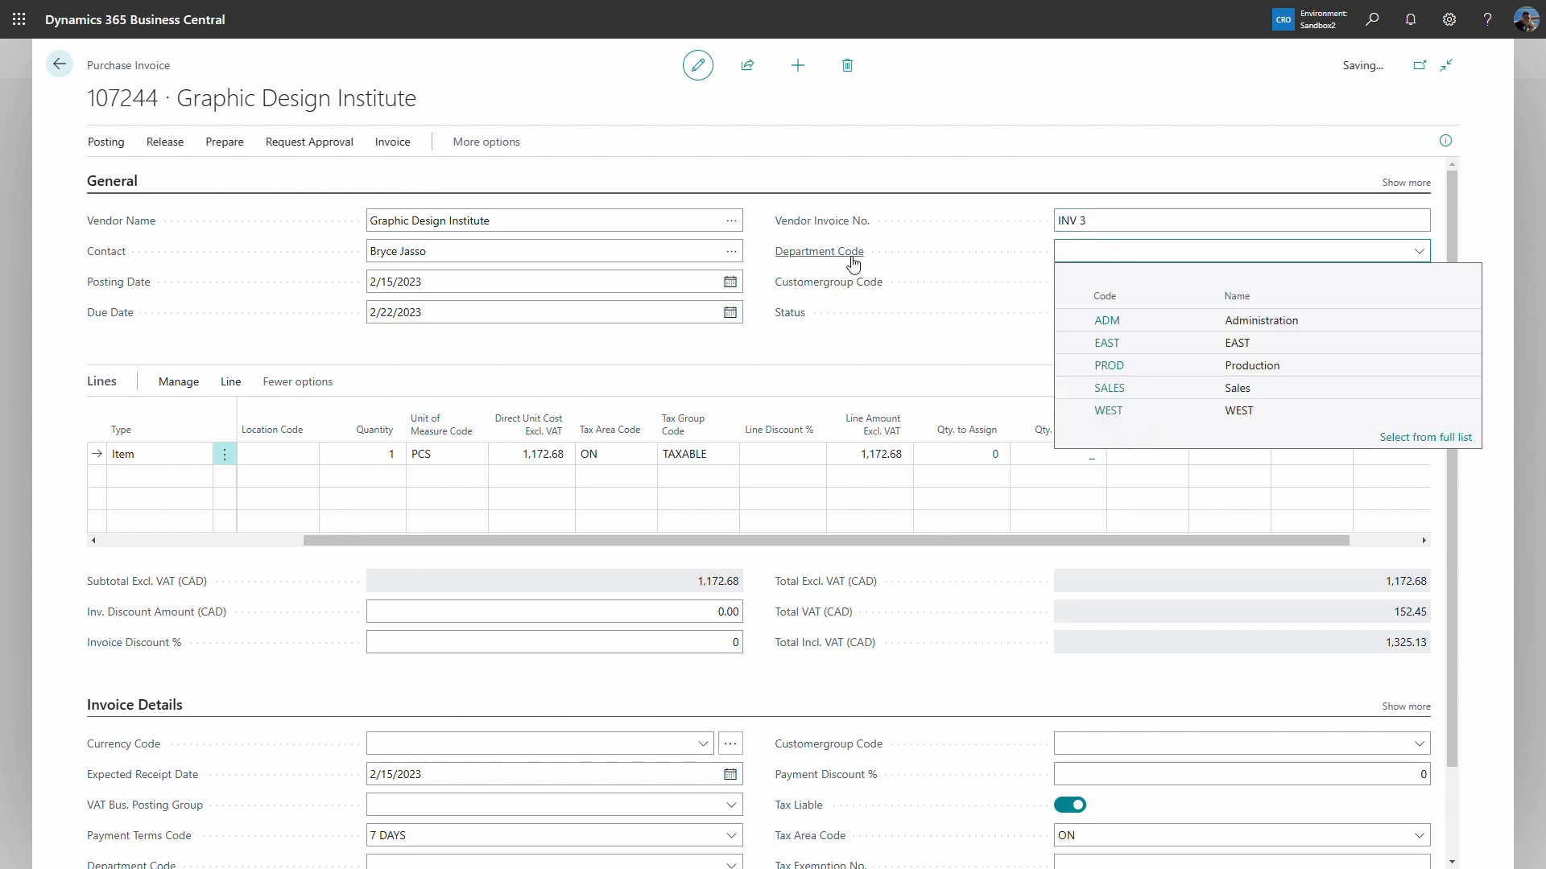
{"action": "left_click", "coordinate": [1111, 322]}
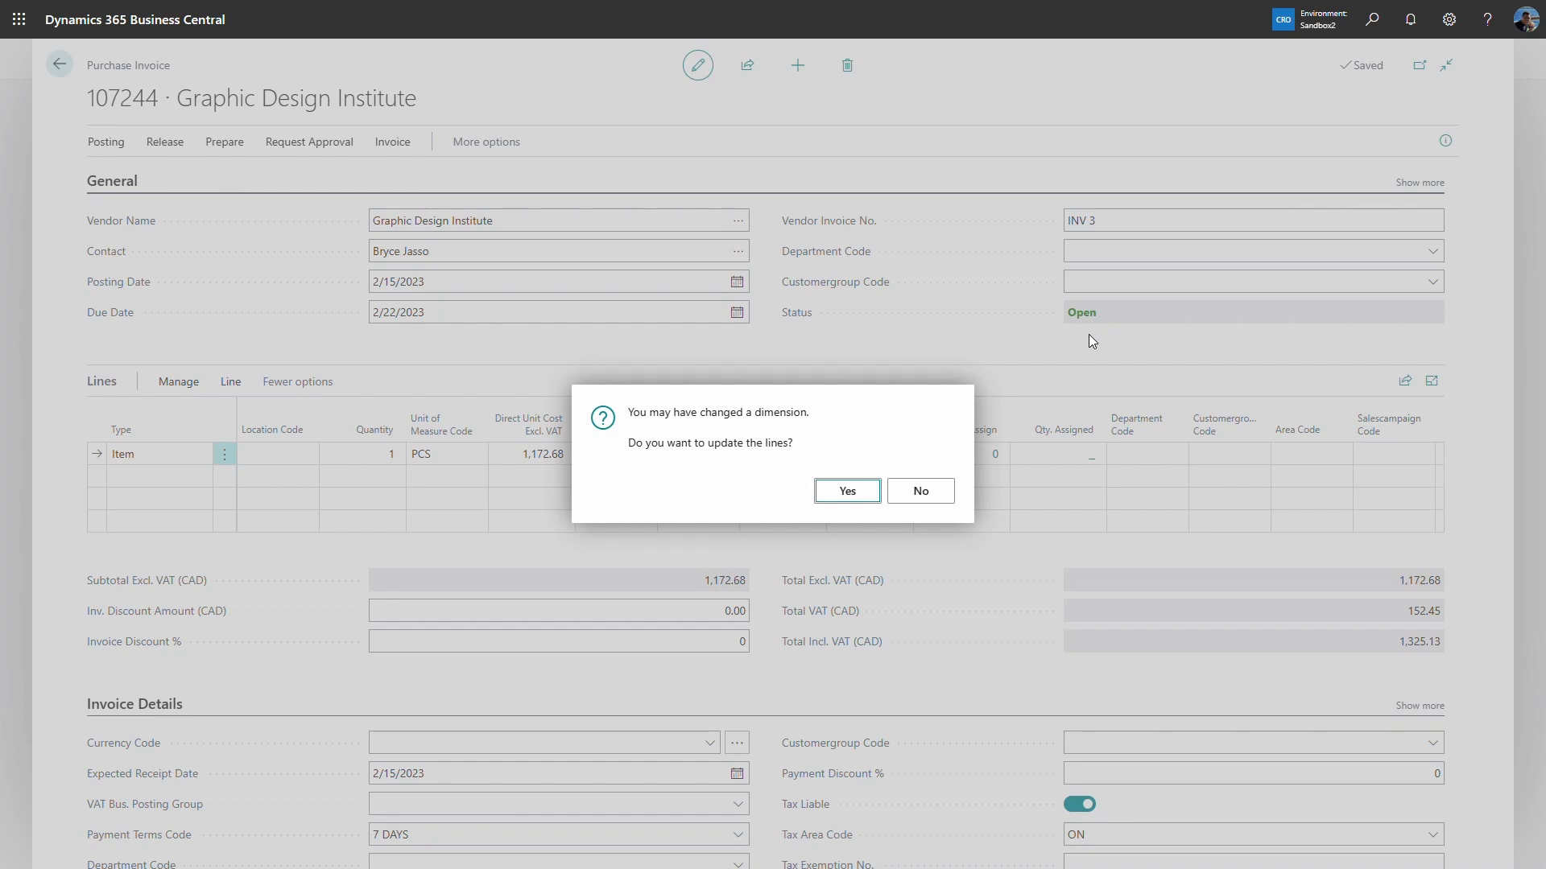
{"action": "left_click", "coordinate": [861, 496]}
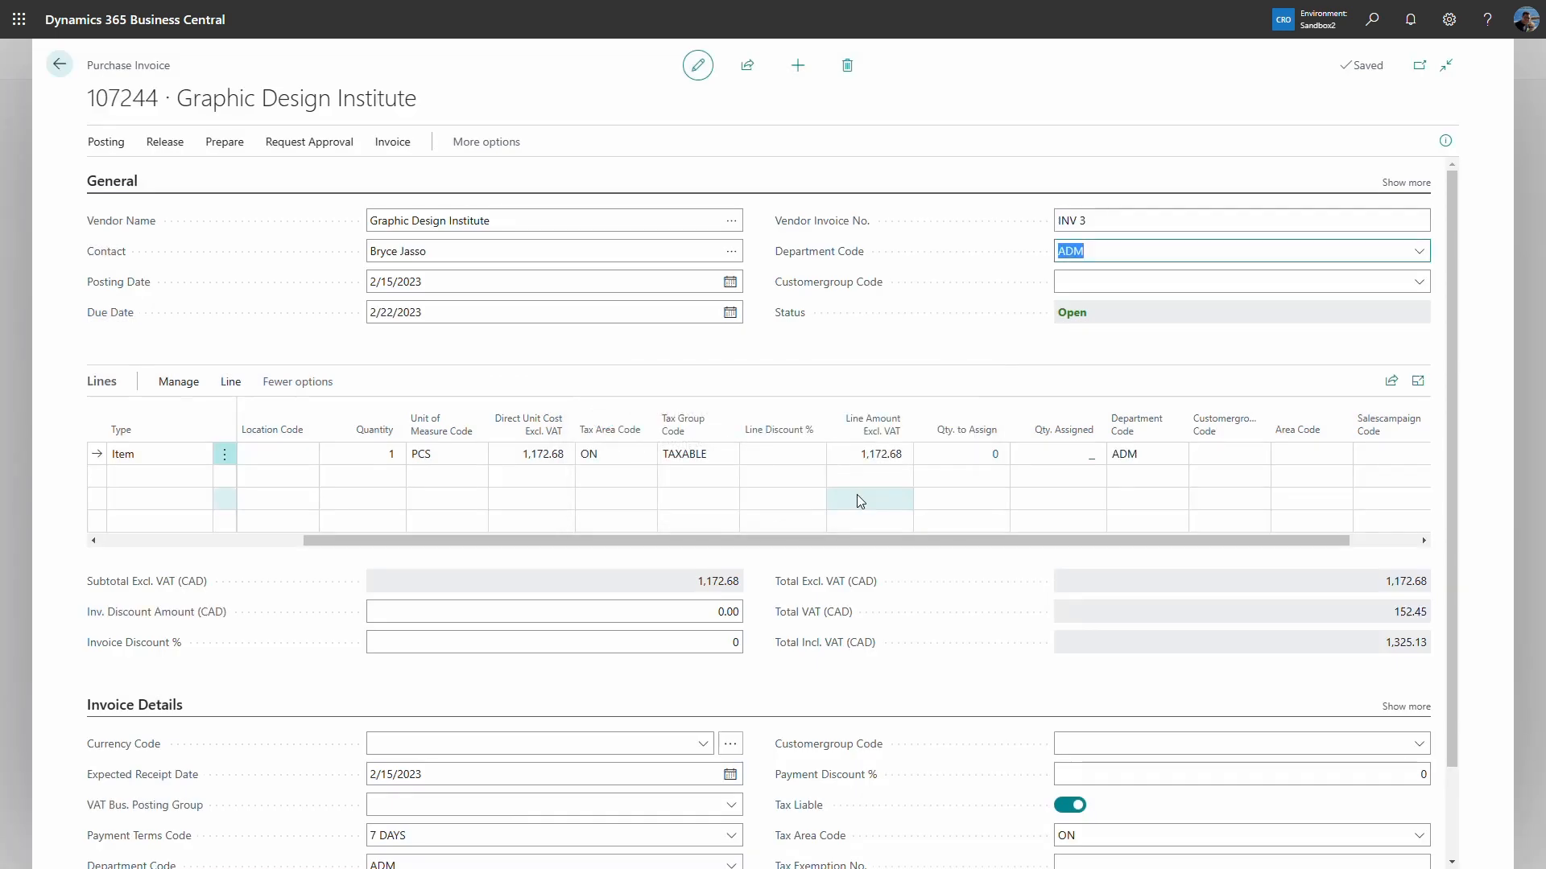
Set the ATHENS Desk line's Department Code to EAST and its Customergroup Code to LARGE.
{"action": "left_click", "coordinate": [1158, 466]}
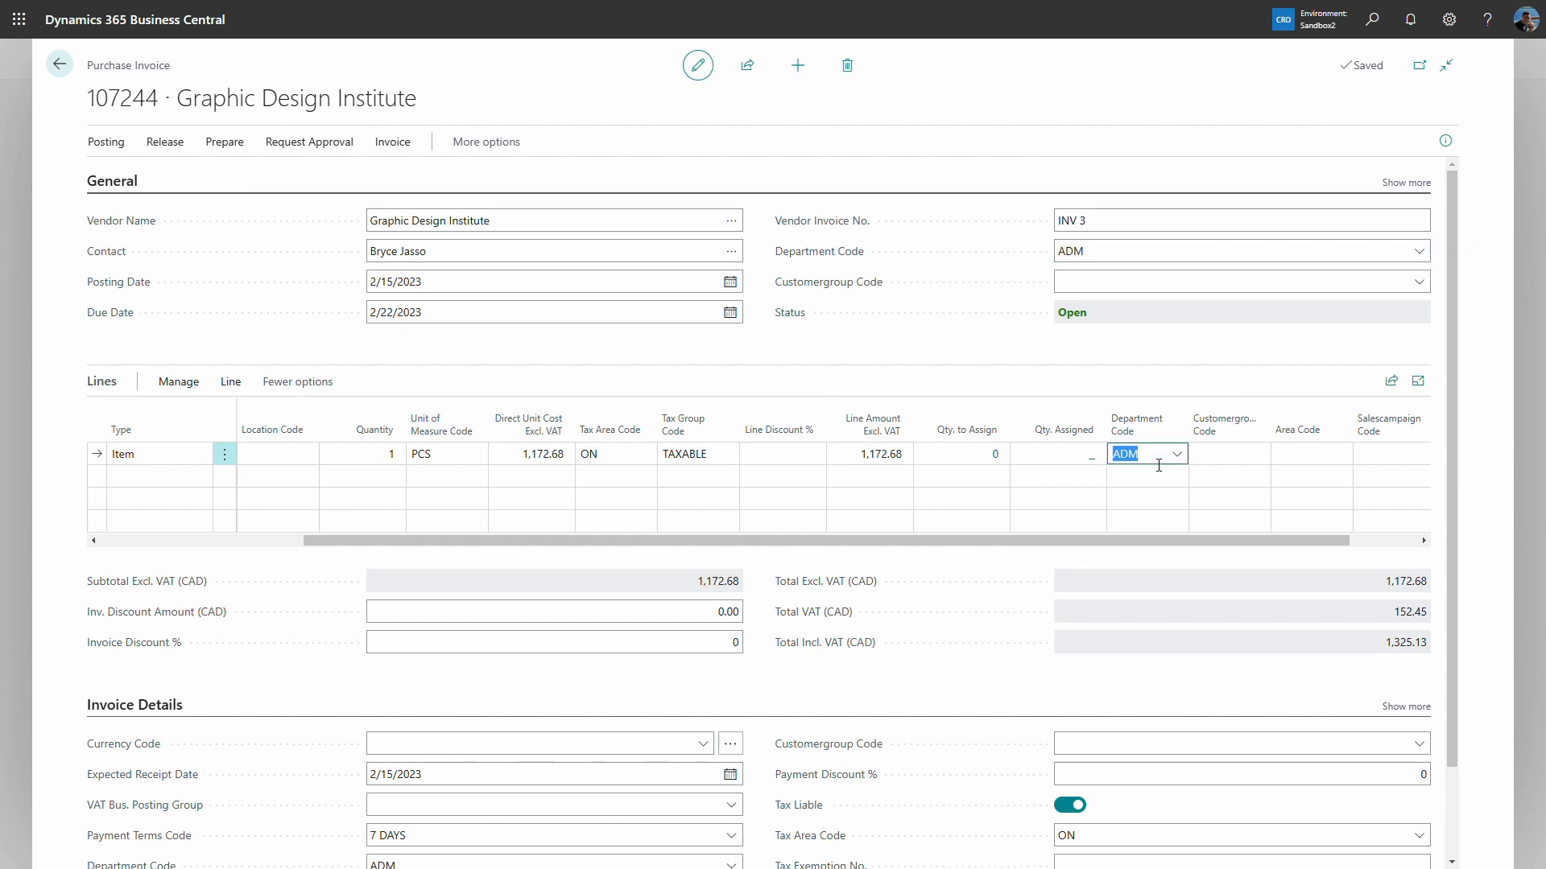
{"action": "left_click", "coordinate": [1177, 458]}
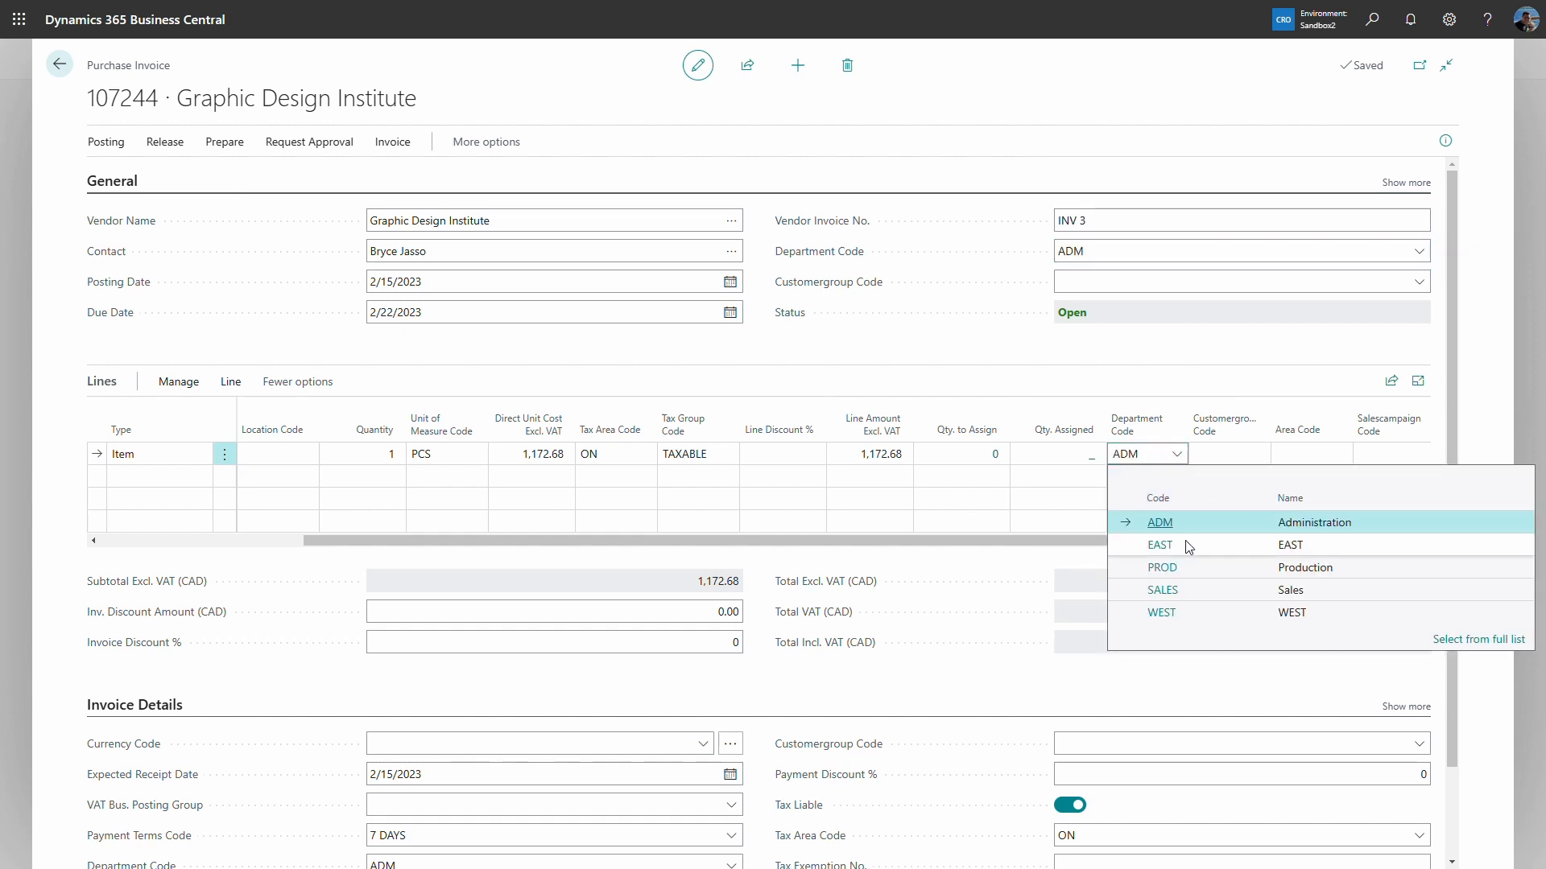
{"action": "left_click", "coordinate": [1189, 548]}
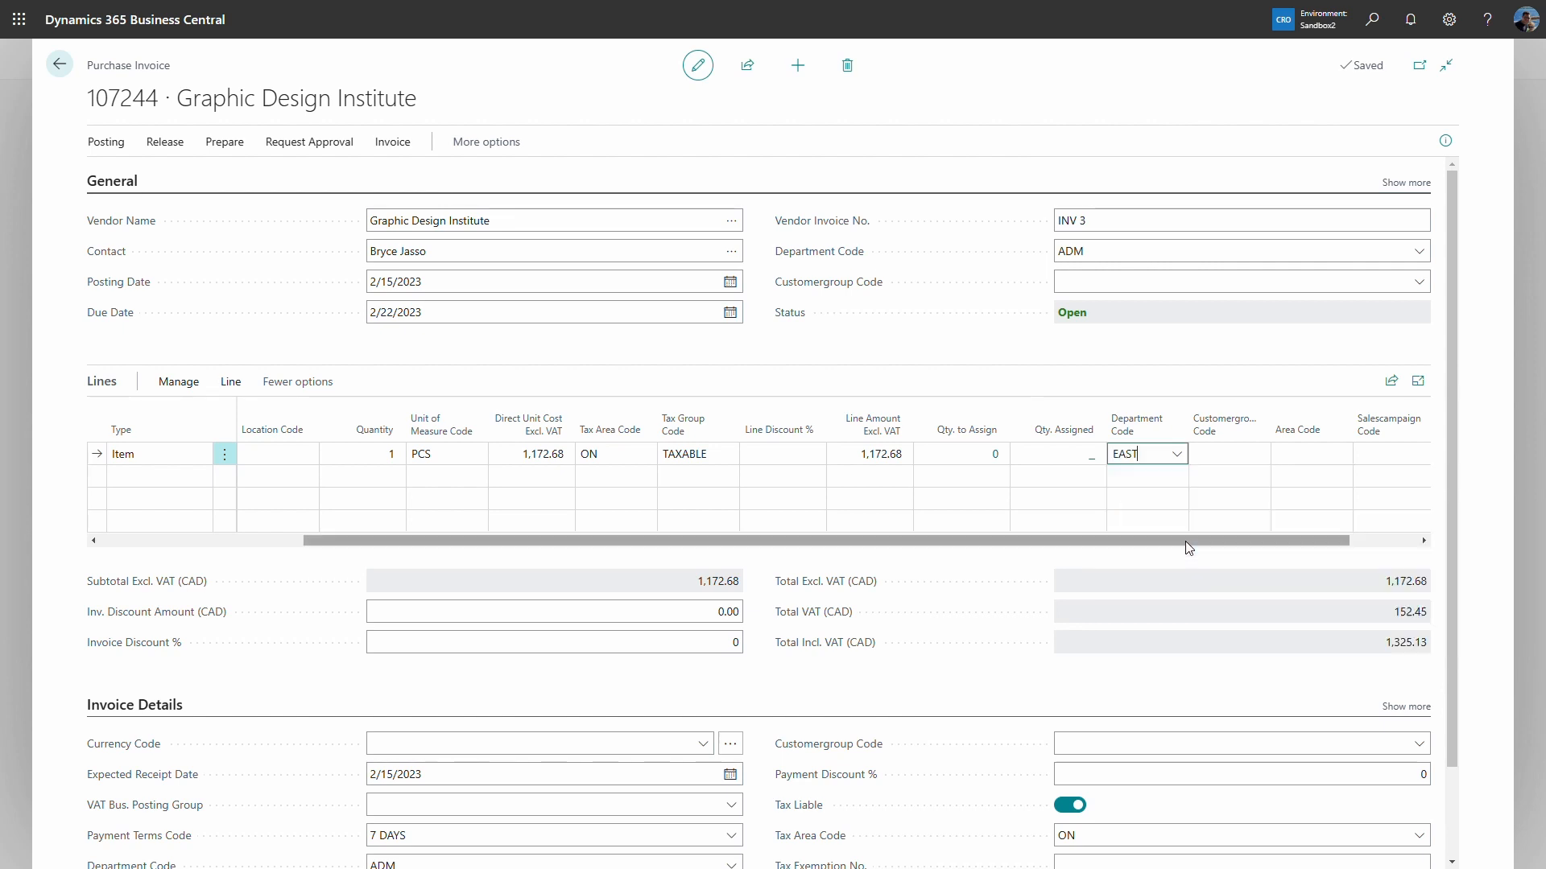
{"action": "left_click", "coordinate": [1232, 455]}
{"action": "left_click", "coordinate": [1258, 455]}
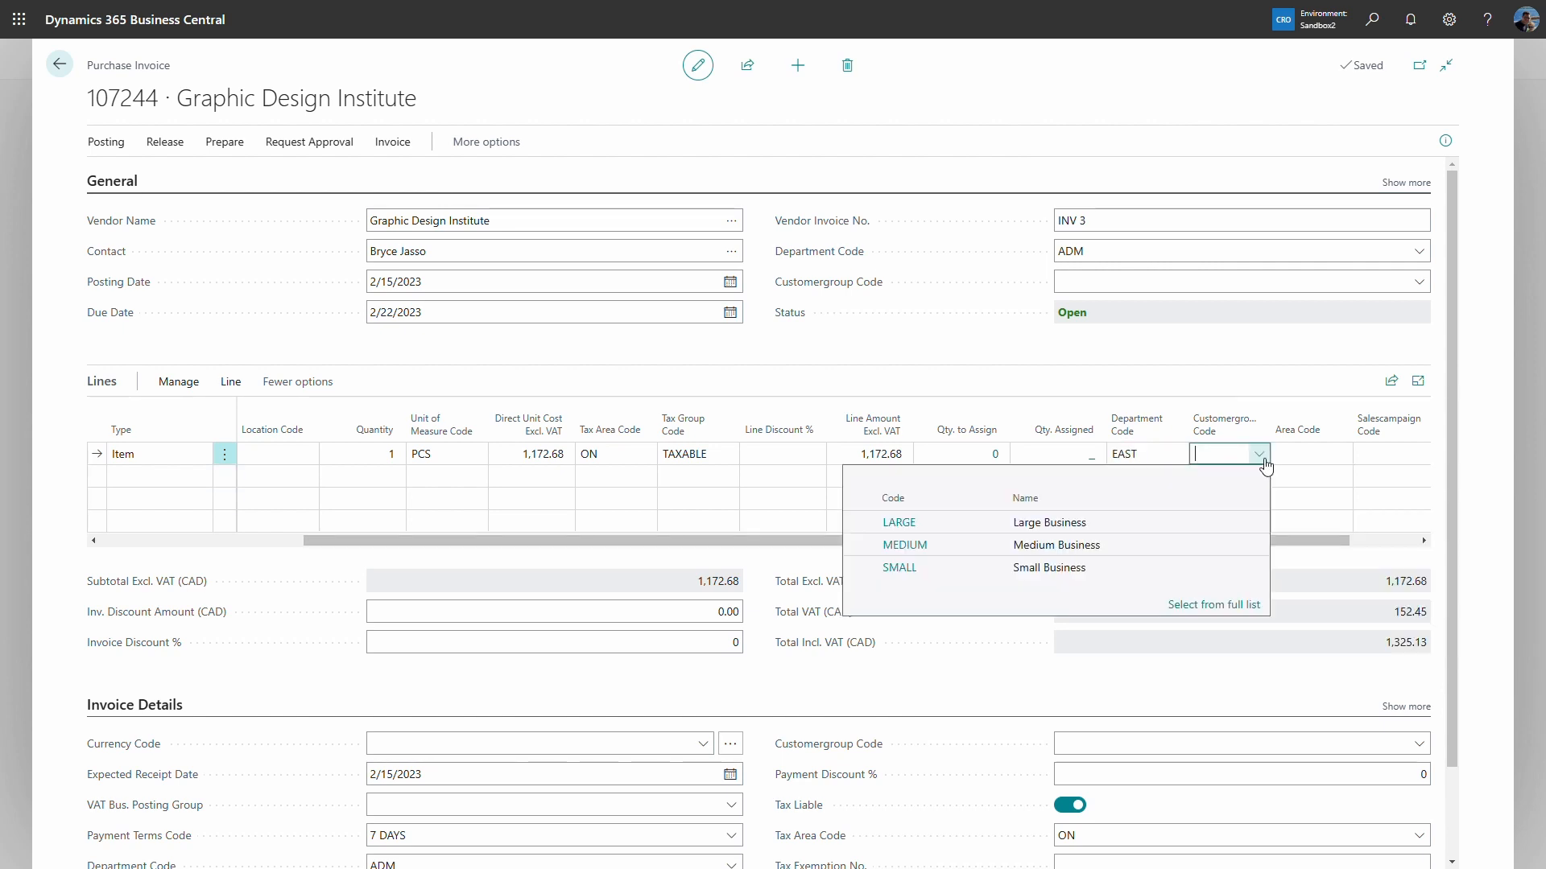
{"action": "left_click", "coordinate": [1080, 521]}
Set the ATHENS Desk line's Area Code to 30 and its Salescampaign Code to SUMMER.
{"action": "left_click", "coordinate": [1310, 455]}
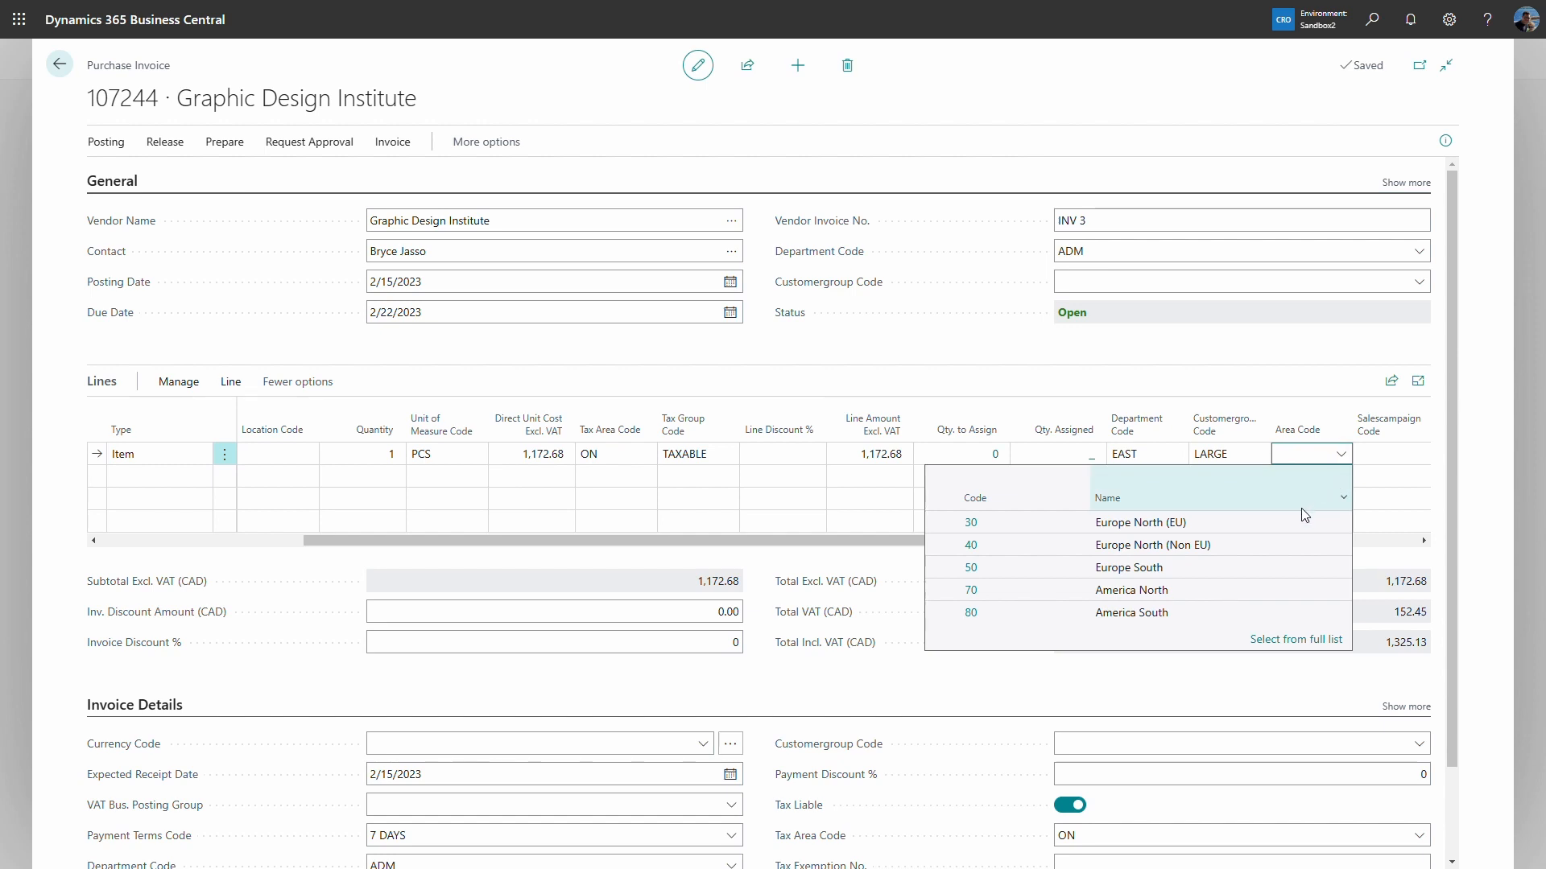
{"action": "left_click", "coordinate": [1153, 525]}
{"action": "key", "text": "Tab"}
{"action": "left_click", "coordinate": [1350, 454]}
{"action": "left_click", "coordinate": [1118, 512]}
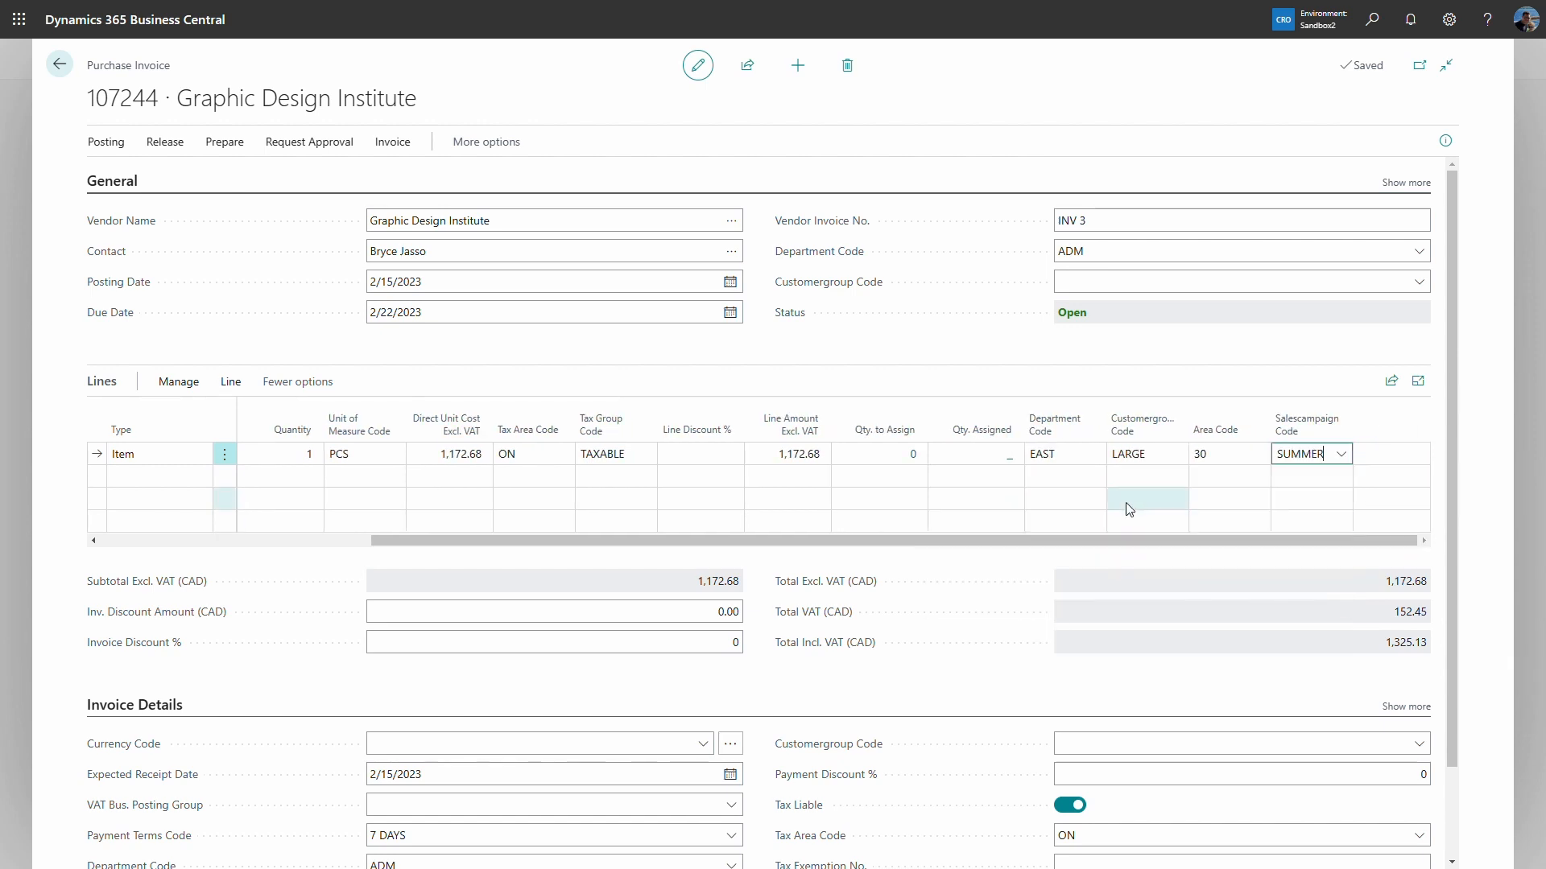
{"action": "key", "text": "Tab"}
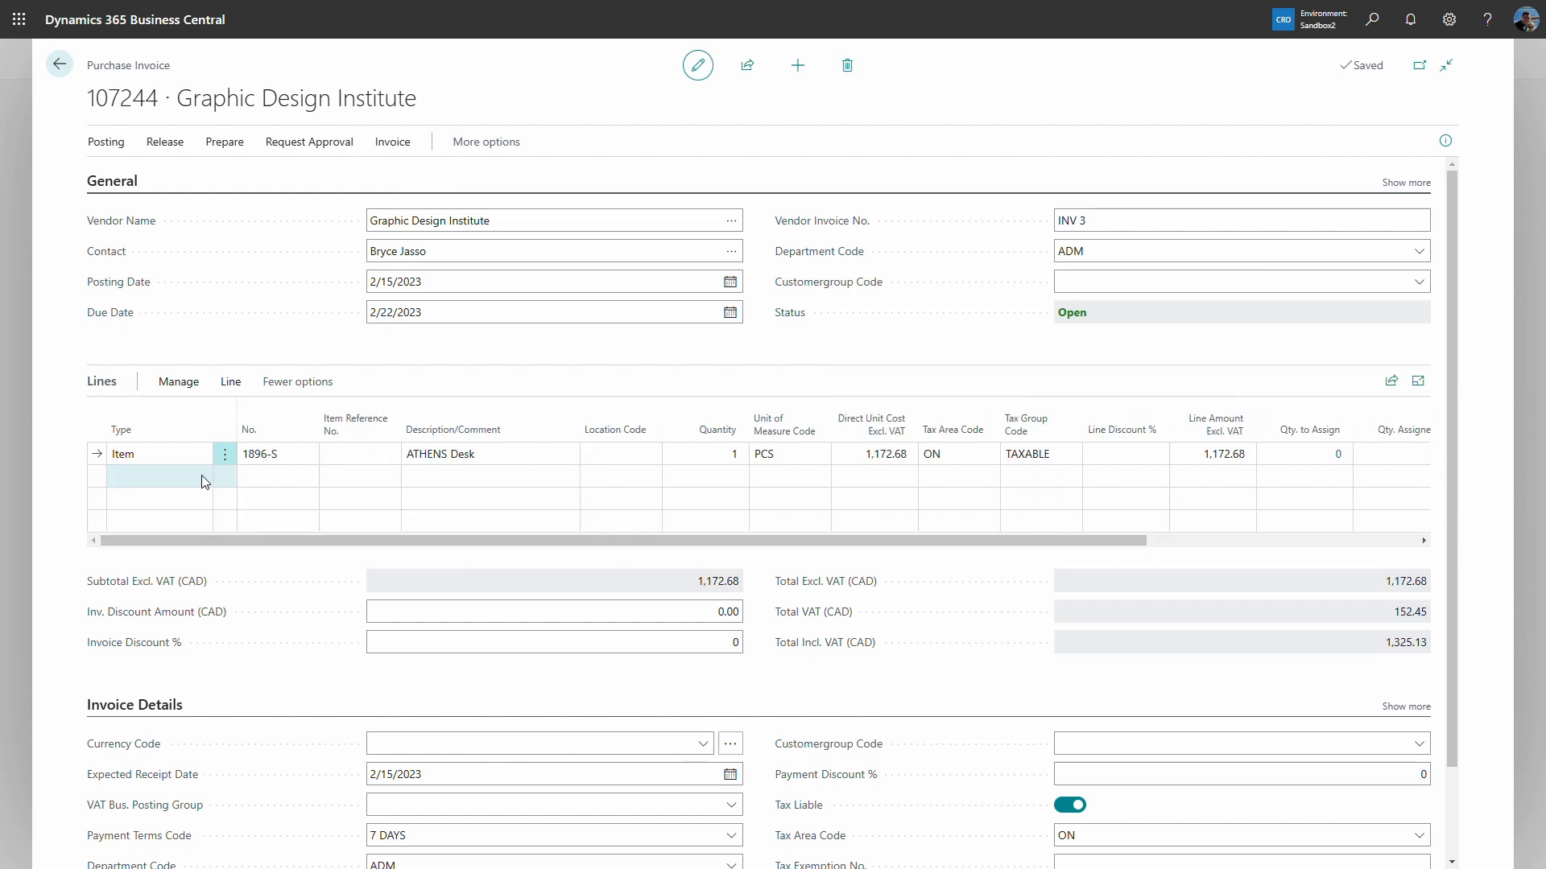
Add a second invoice line for item 1900-S, PARIS Guest Chair, black, with a Quantity of 1.
{"action": "left_click", "coordinate": [271, 482]}
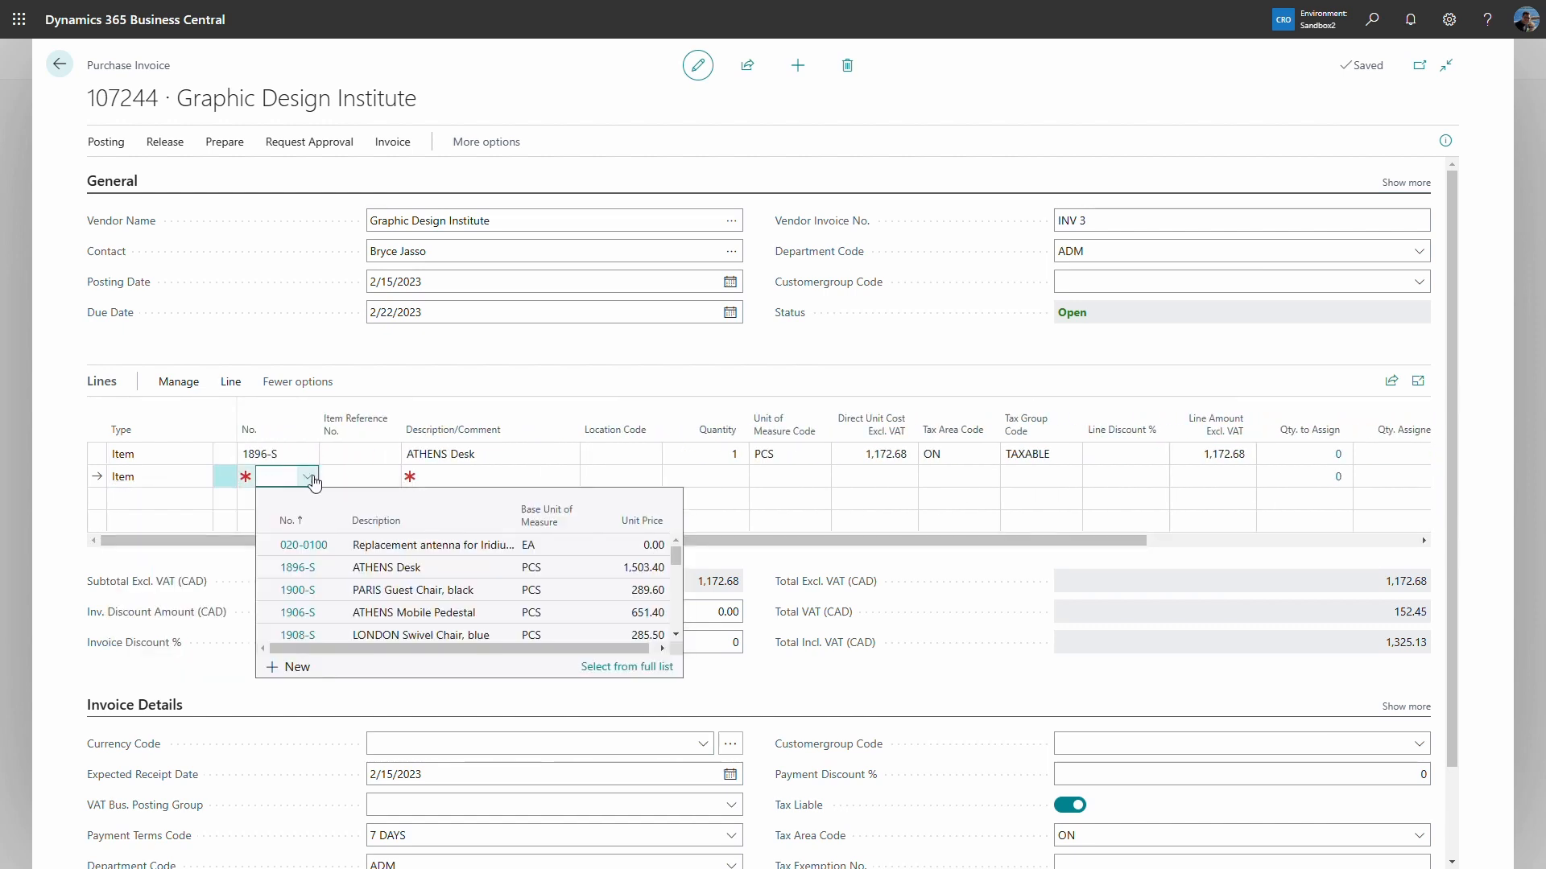
{"action": "left_click", "coordinate": [345, 591]}
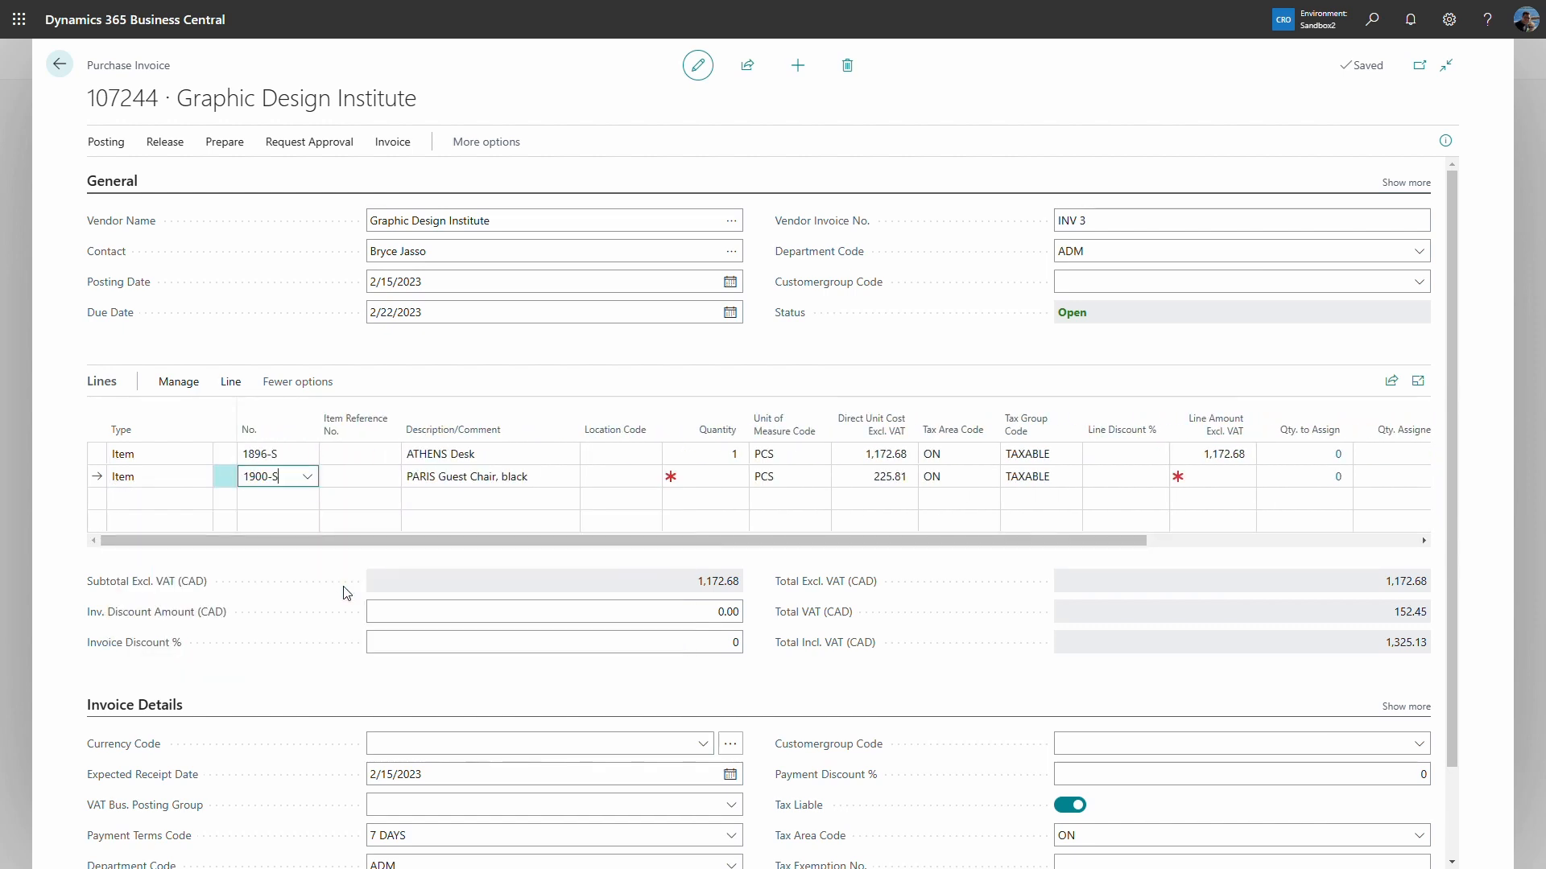
{"action": "key", "text": "Tab"}
{"action": "key", "text": "Tab"}
{"action": "key", "text": "Tab"}
{"action": "key", "text": "Tab"}
{"action": "type", "text": "1"}
{"action": "key", "text": "Tab"}
{"action": "key", "text": "Tab"}
{"action": "key", "text": "Tab"}
{"action": "key", "text": "Tab"}
{"action": "key", "text": "Tab"}
{"action": "key", "text": "Tab"}
{"action": "key", "text": "Tab"}
{"action": "key", "text": "Tab"}
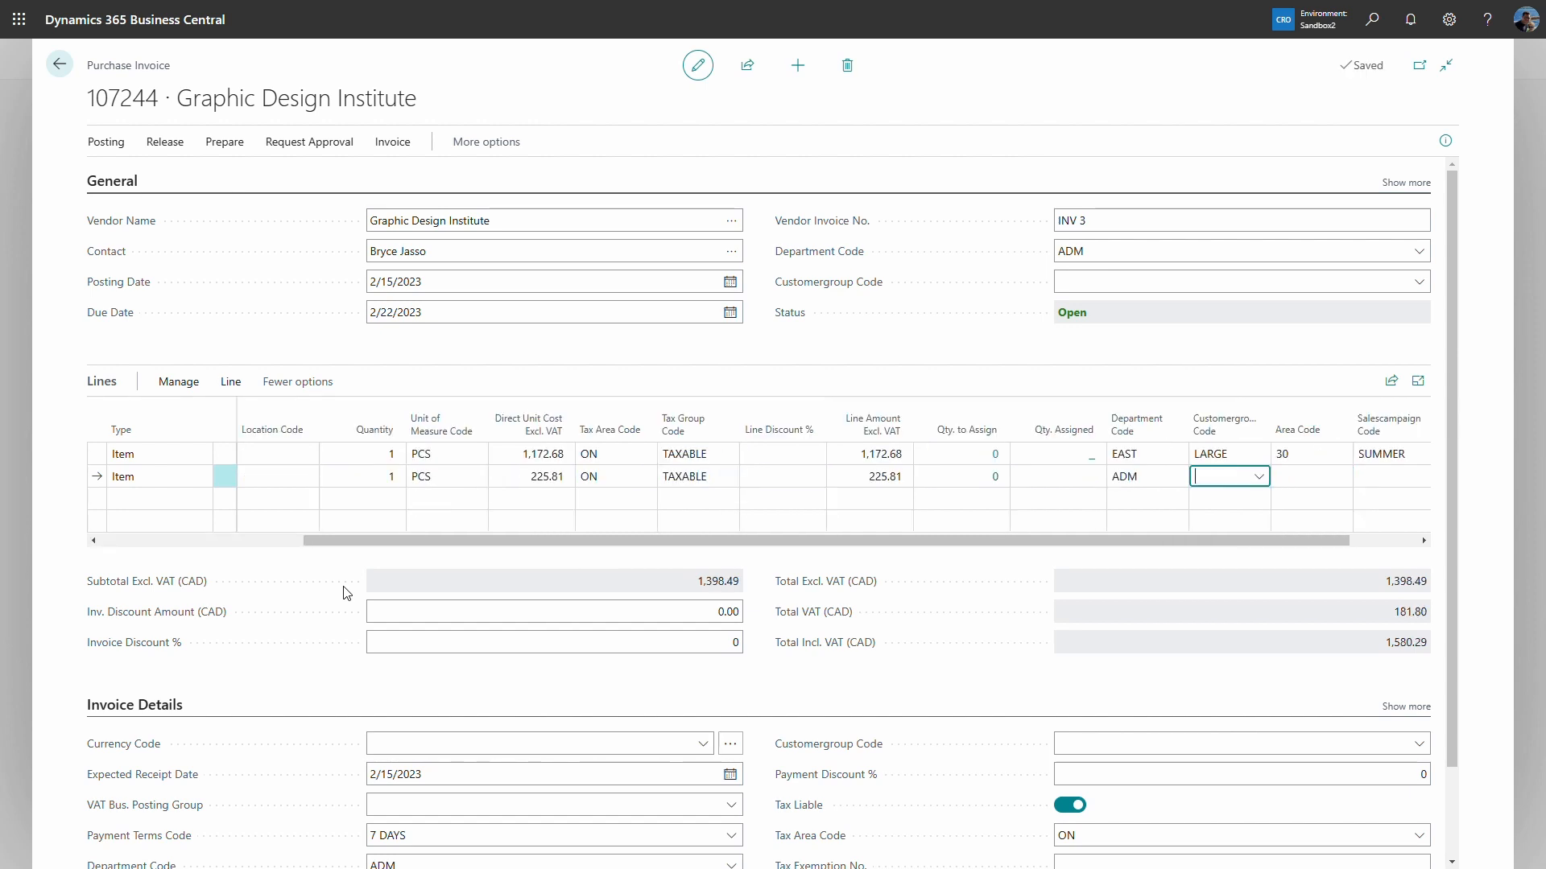
Set the PARIS Guest Chair line's Department Code to WEST and its Customergroup Code to LARGE.
{"action": "left_click", "coordinate": [1180, 485]}
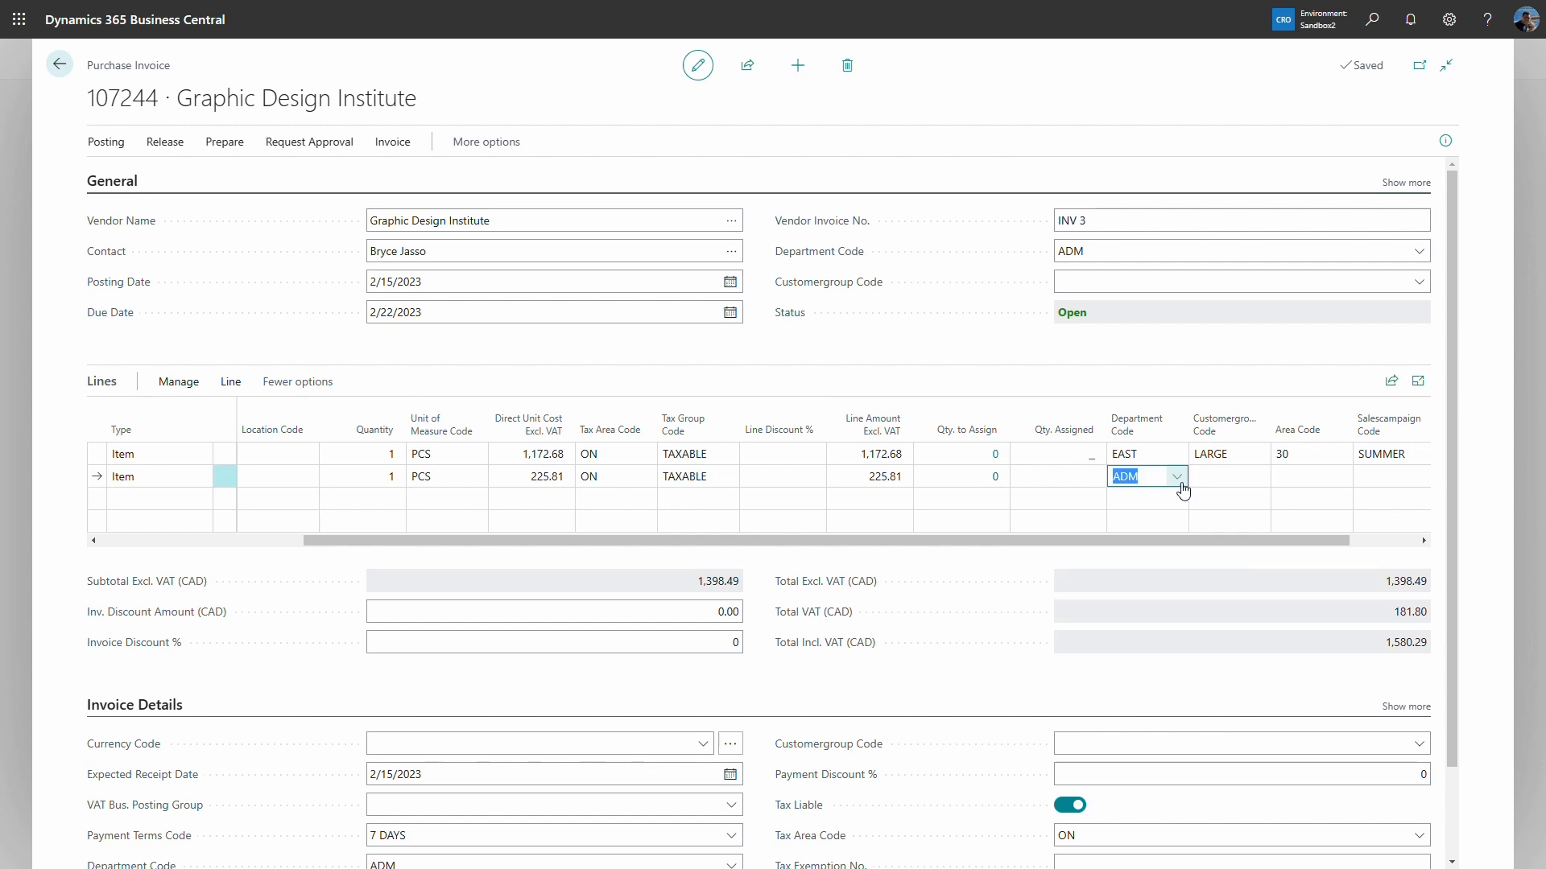
{"action": "left_click", "coordinate": [1179, 482]}
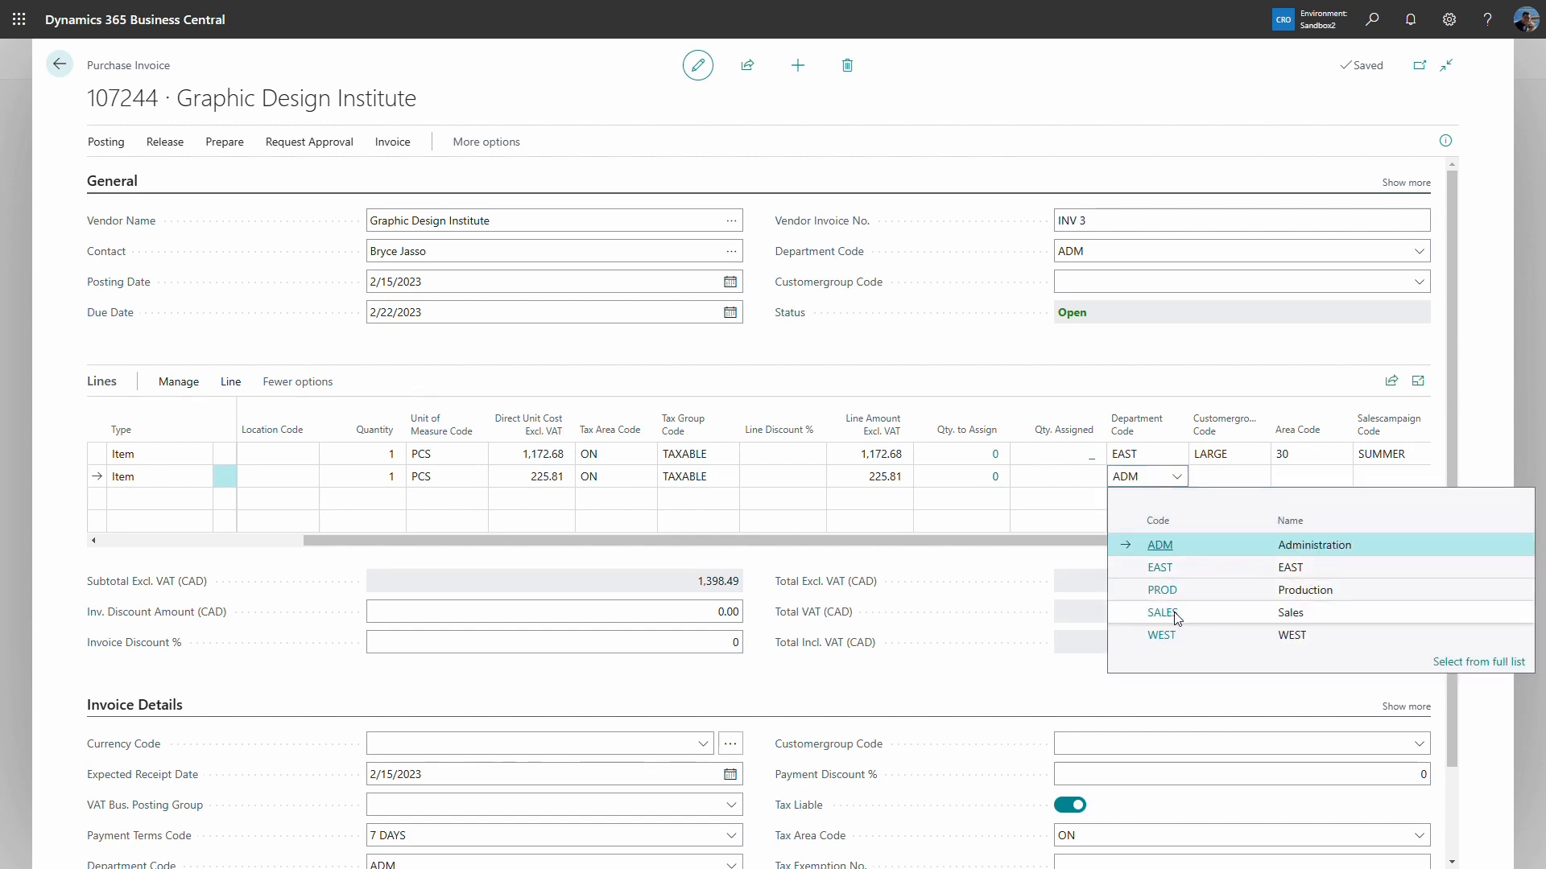
{"action": "left_click", "coordinate": [1161, 635]}
{"action": "left_click", "coordinate": [1262, 486]}
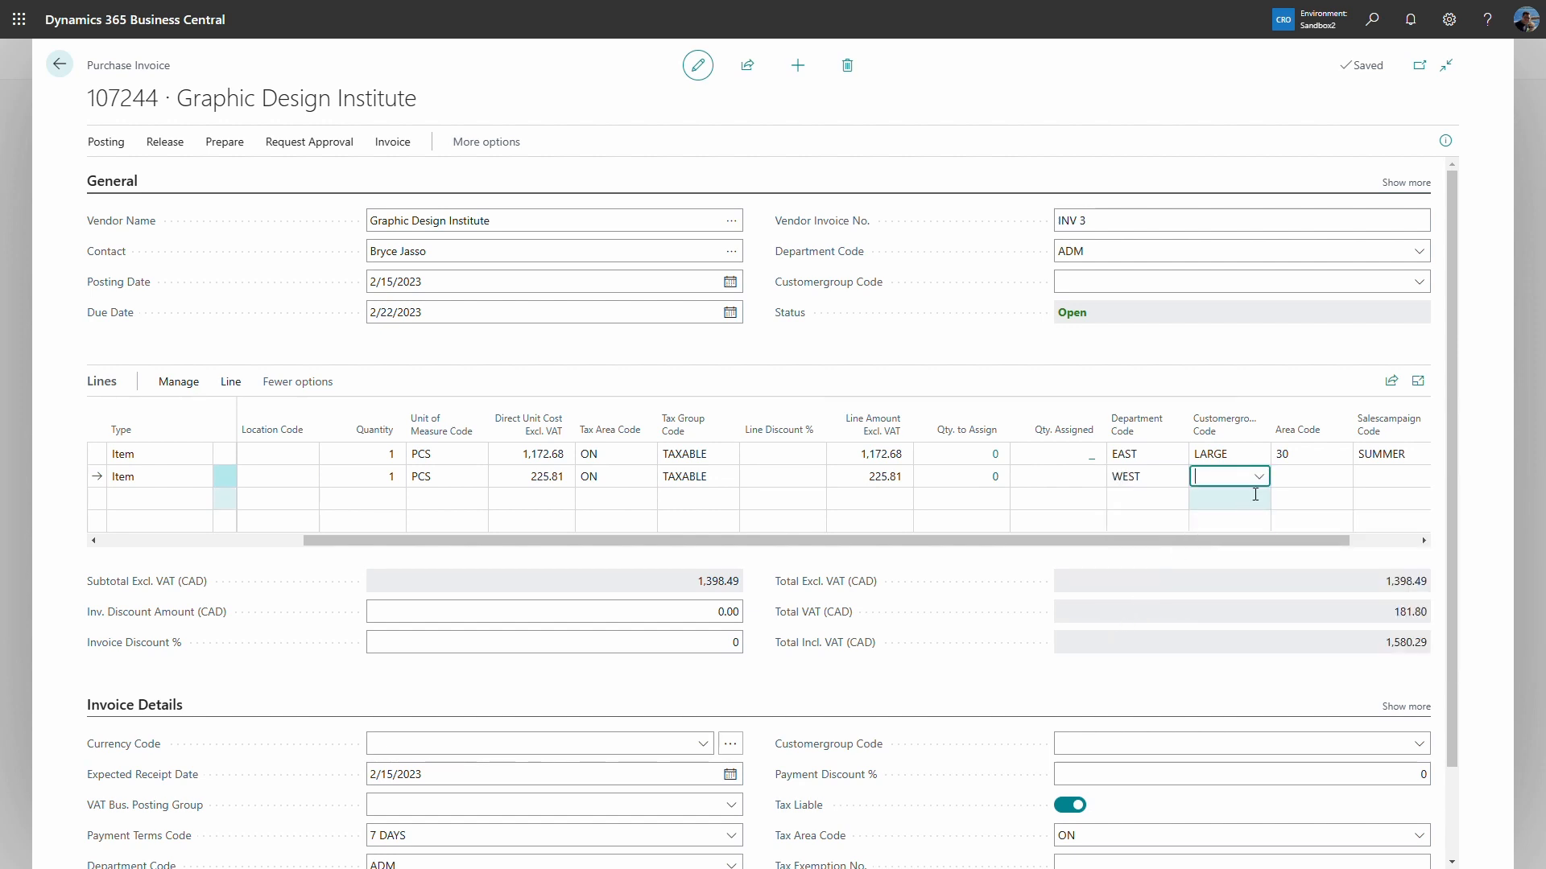
{"action": "left_click", "coordinate": [1260, 480]}
{"action": "left_click", "coordinate": [1179, 535]}
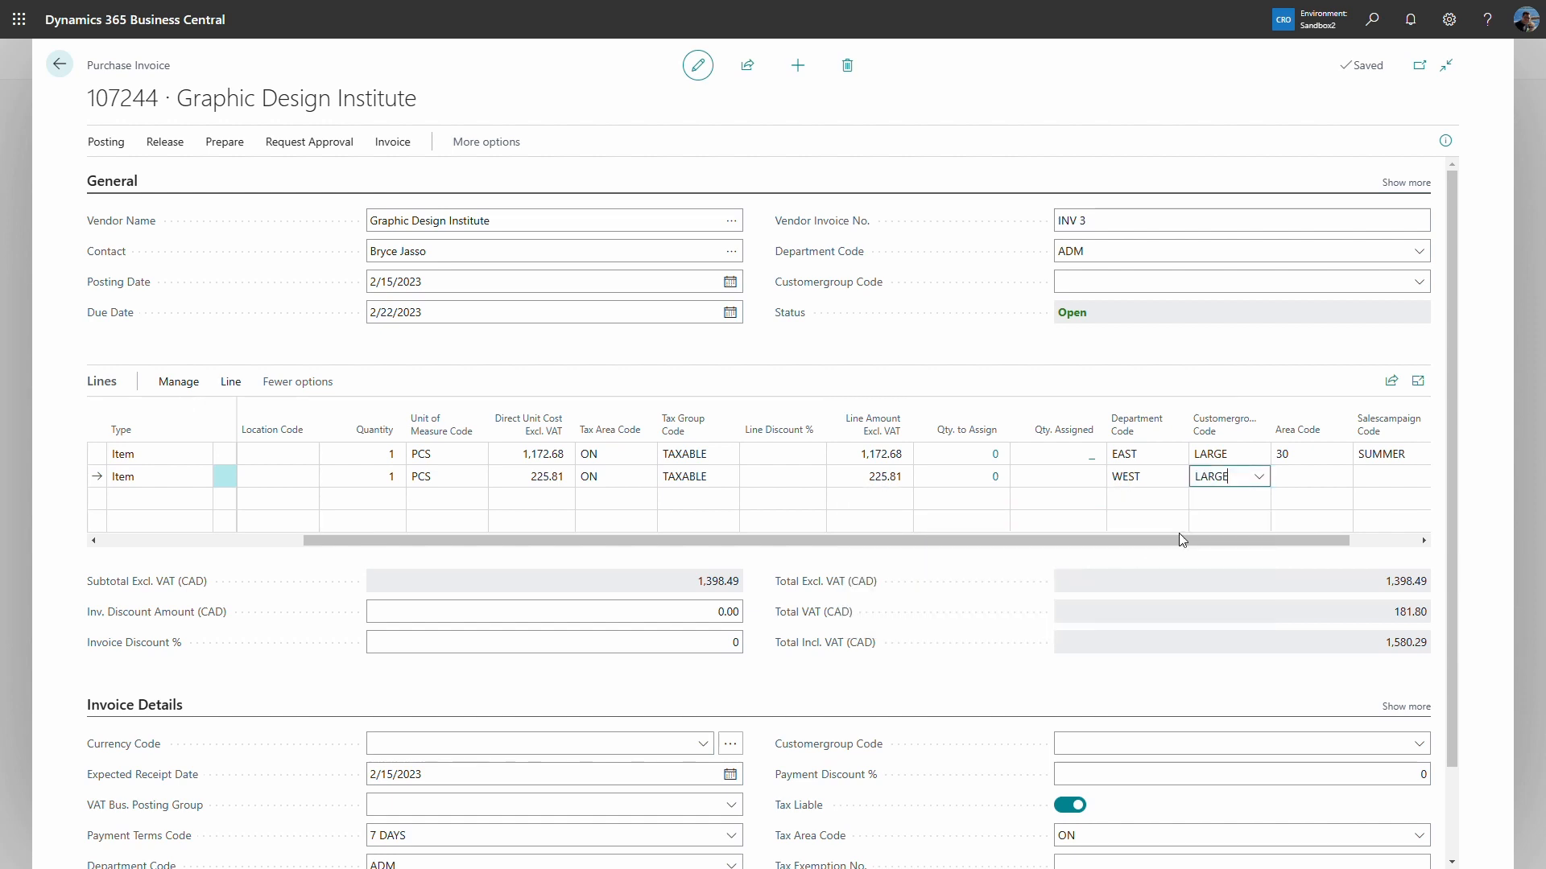
Set the PARIS Guest Chair line's Area Code to 30 and its Salescampaign Code to SUMMER.
{"action": "type", "text": "30"}
{"action": "key", "text": "Return"}
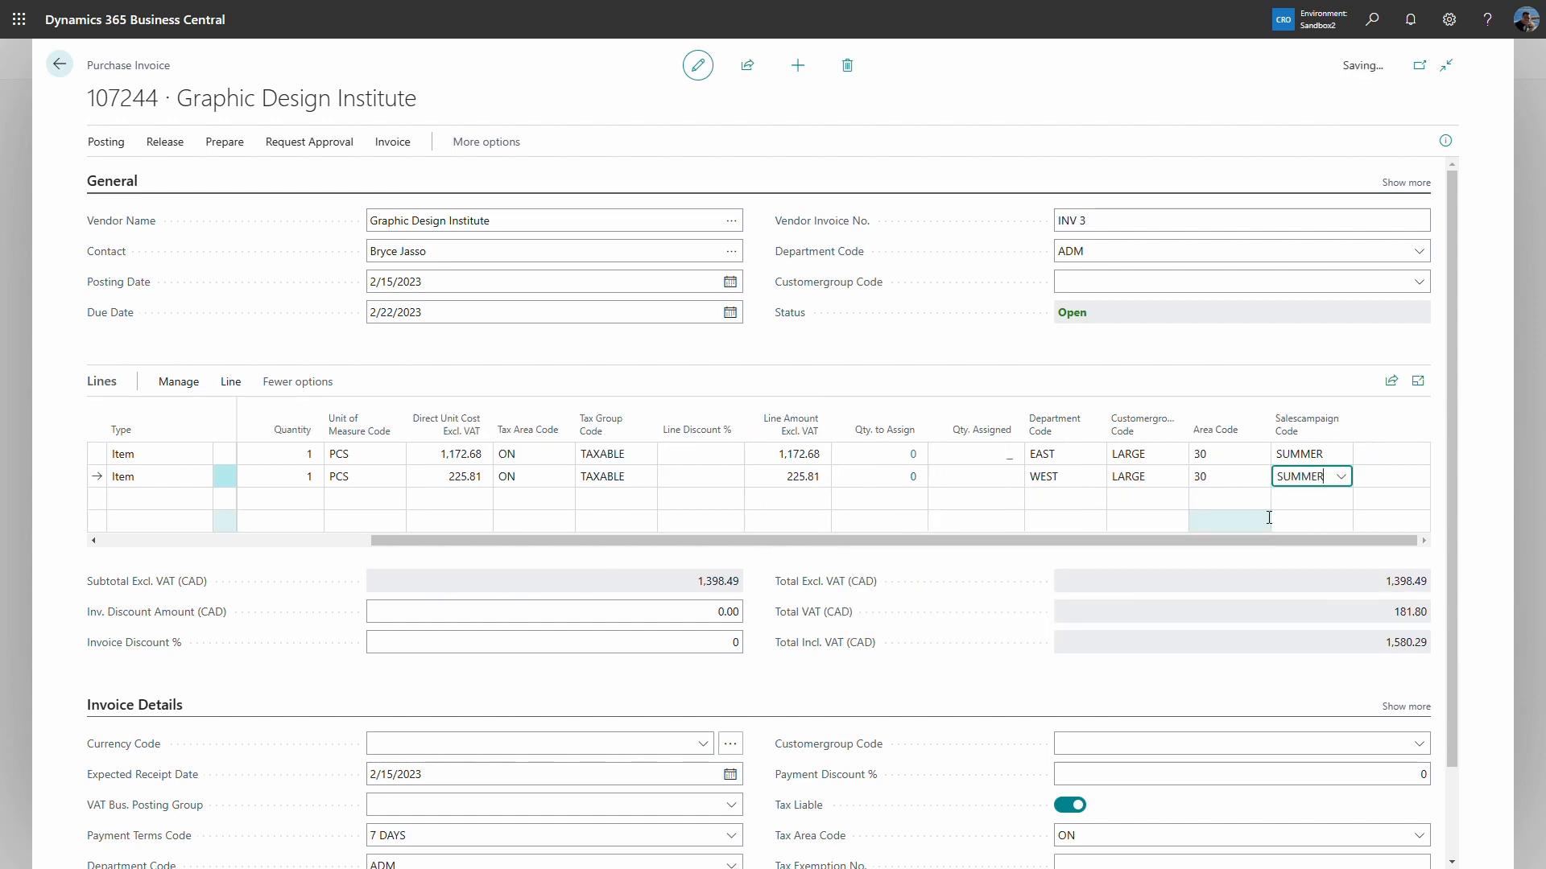
{"action": "key", "text": "Return"}
{"action": "left_click", "coordinate": [99, 480]}
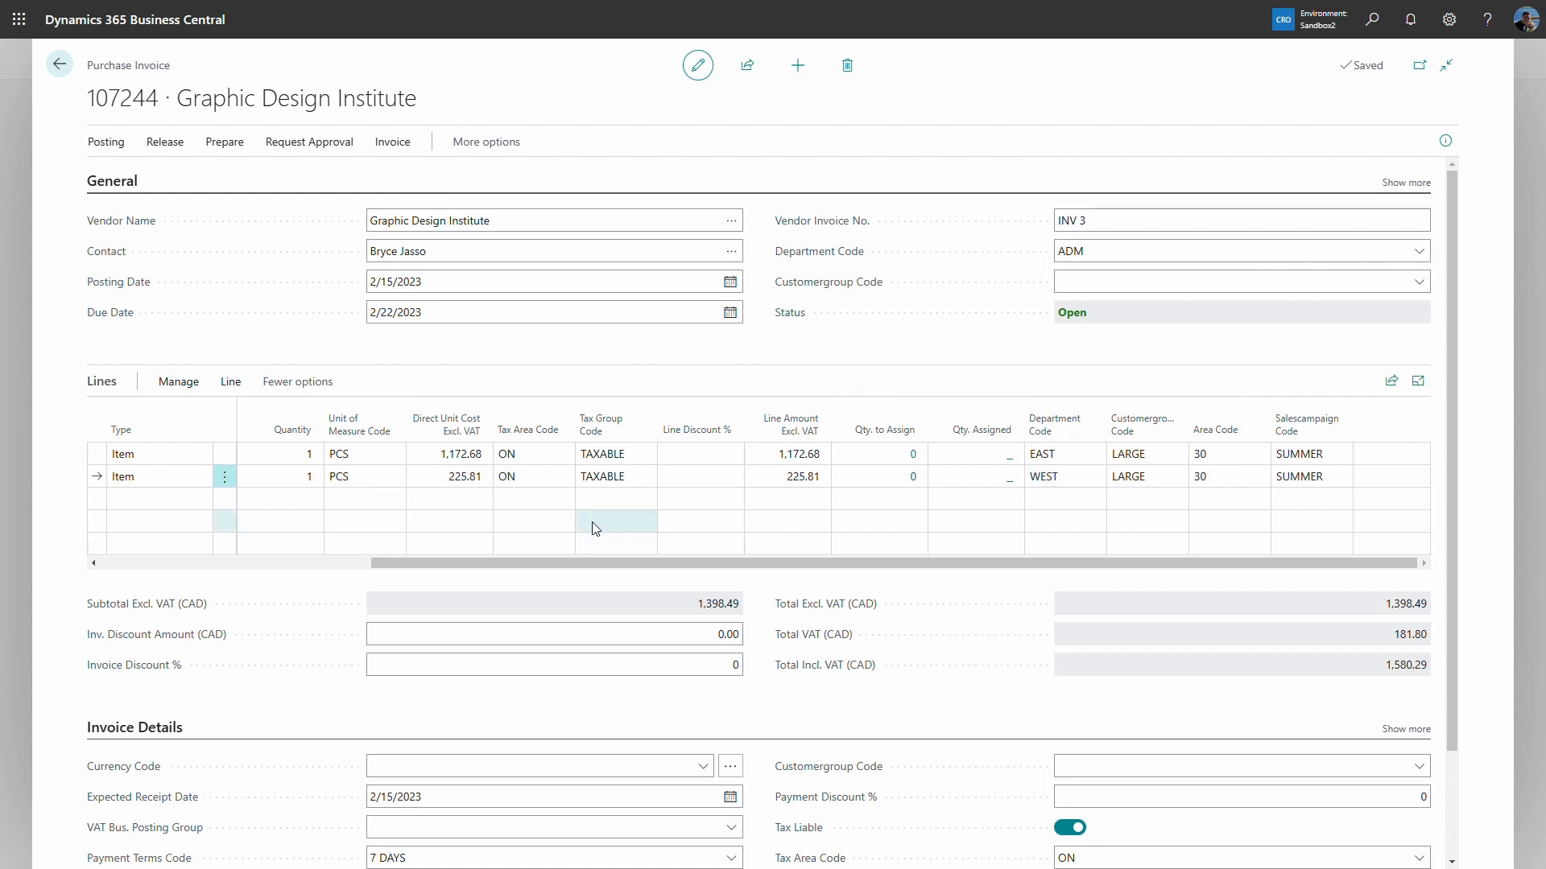
Set the purchase invoice's Posting Date to 3/24/2023.
{"action": "left_click", "coordinate": [465, 286]}
{"action": "type", "text": "3/24/2023"}
{"action": "key", "text": "Tab"}
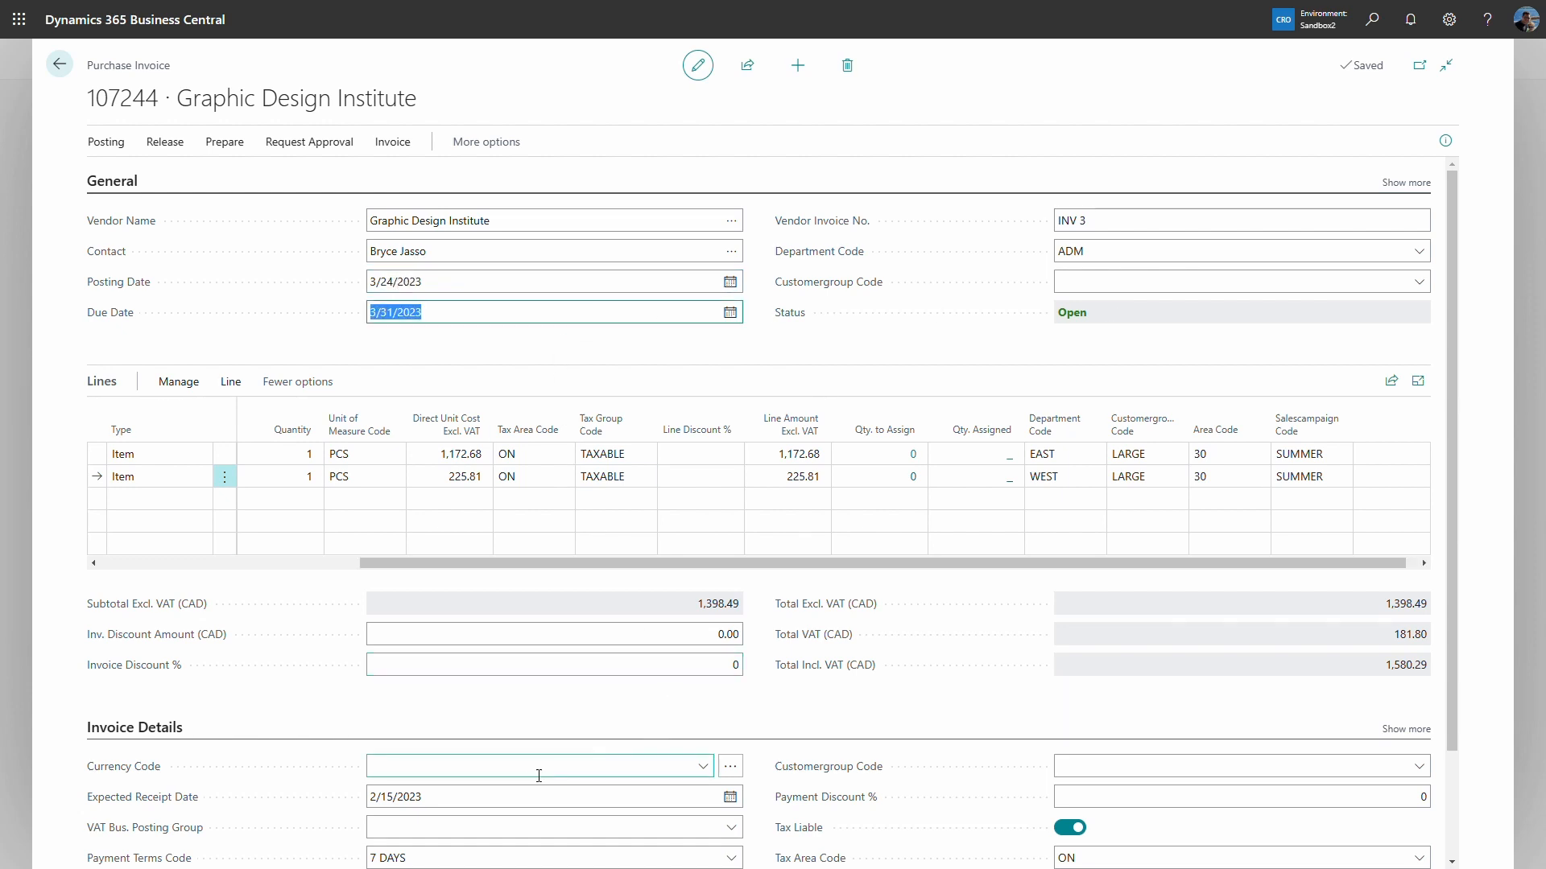
{"action": "left_click", "coordinate": [514, 366]}
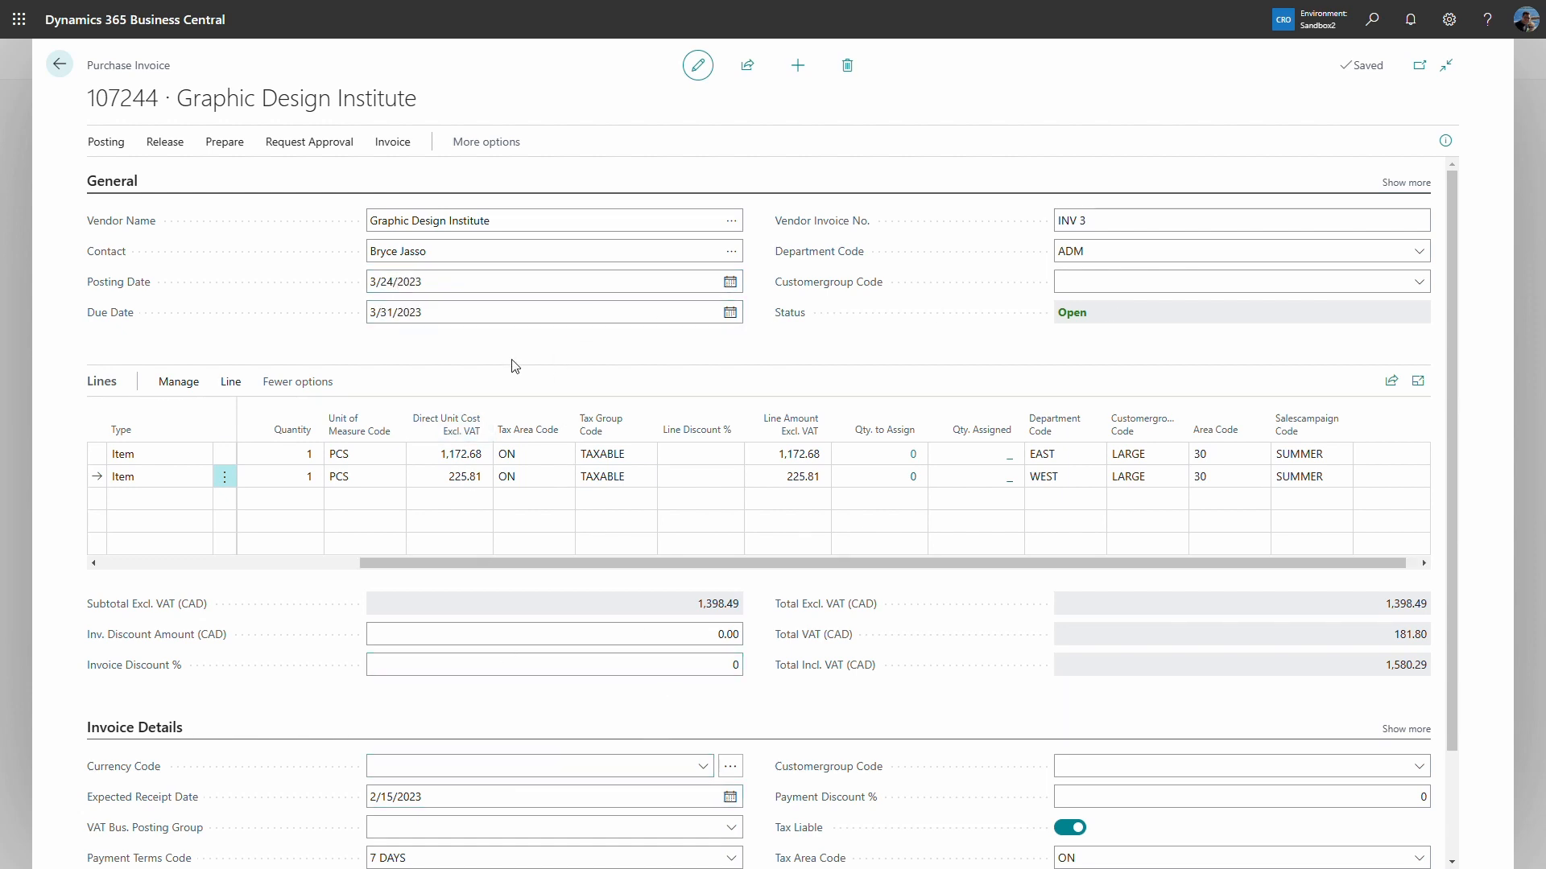
Post and balance the Graphic Design Institute purchase invoice, and return to the home page.
{"action": "left_click", "coordinate": [119, 142]}
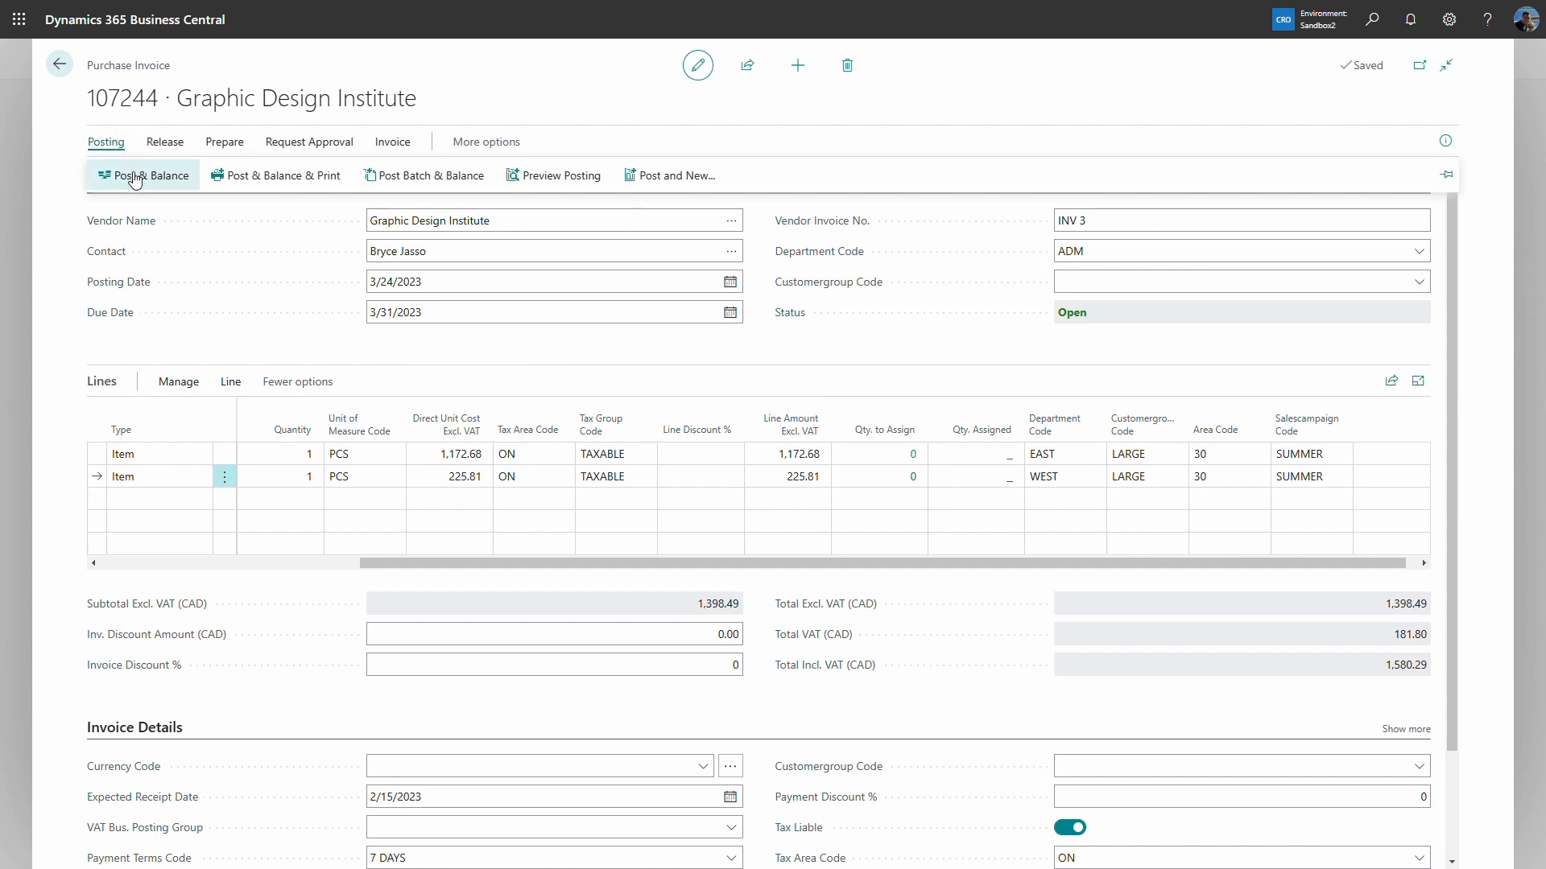
{"action": "left_click", "coordinate": [135, 177]}
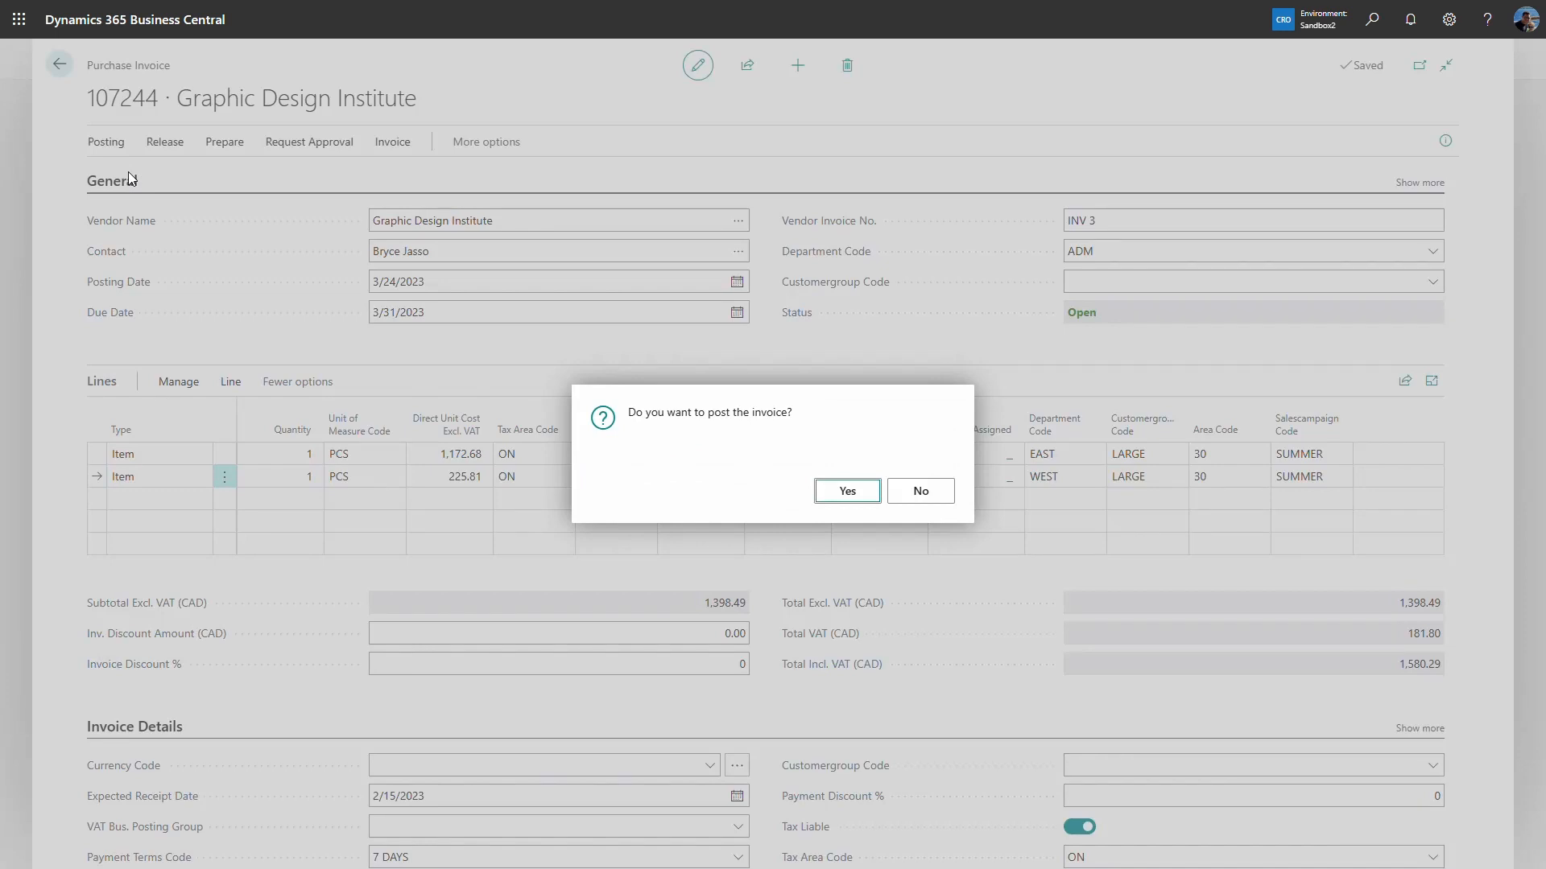
{"action": "left_click", "coordinate": [860, 497]}
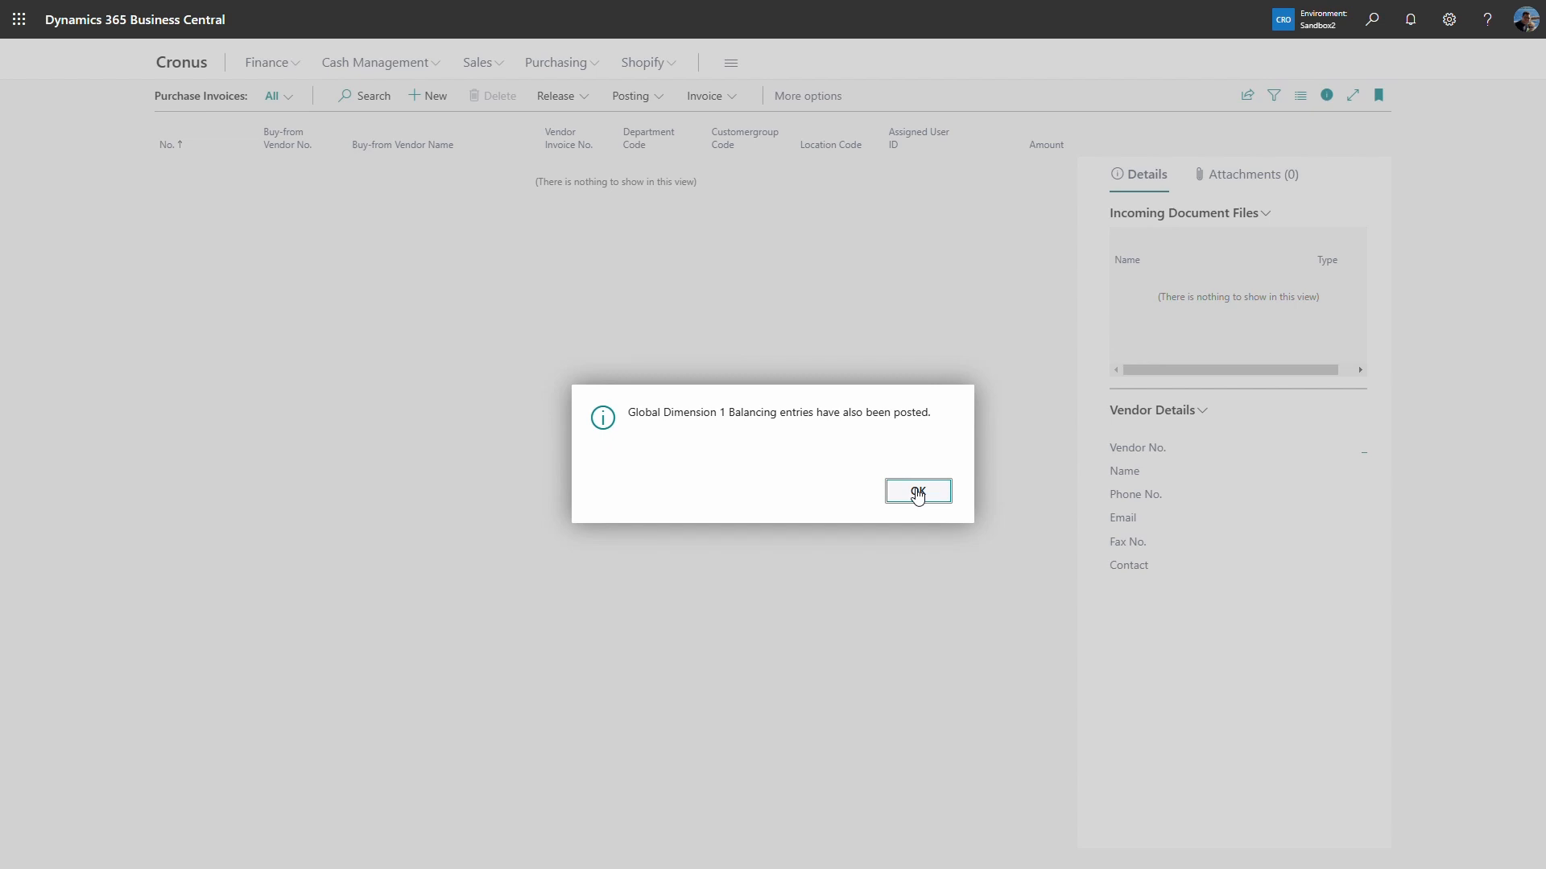
{"action": "left_click", "coordinate": [918, 493]}
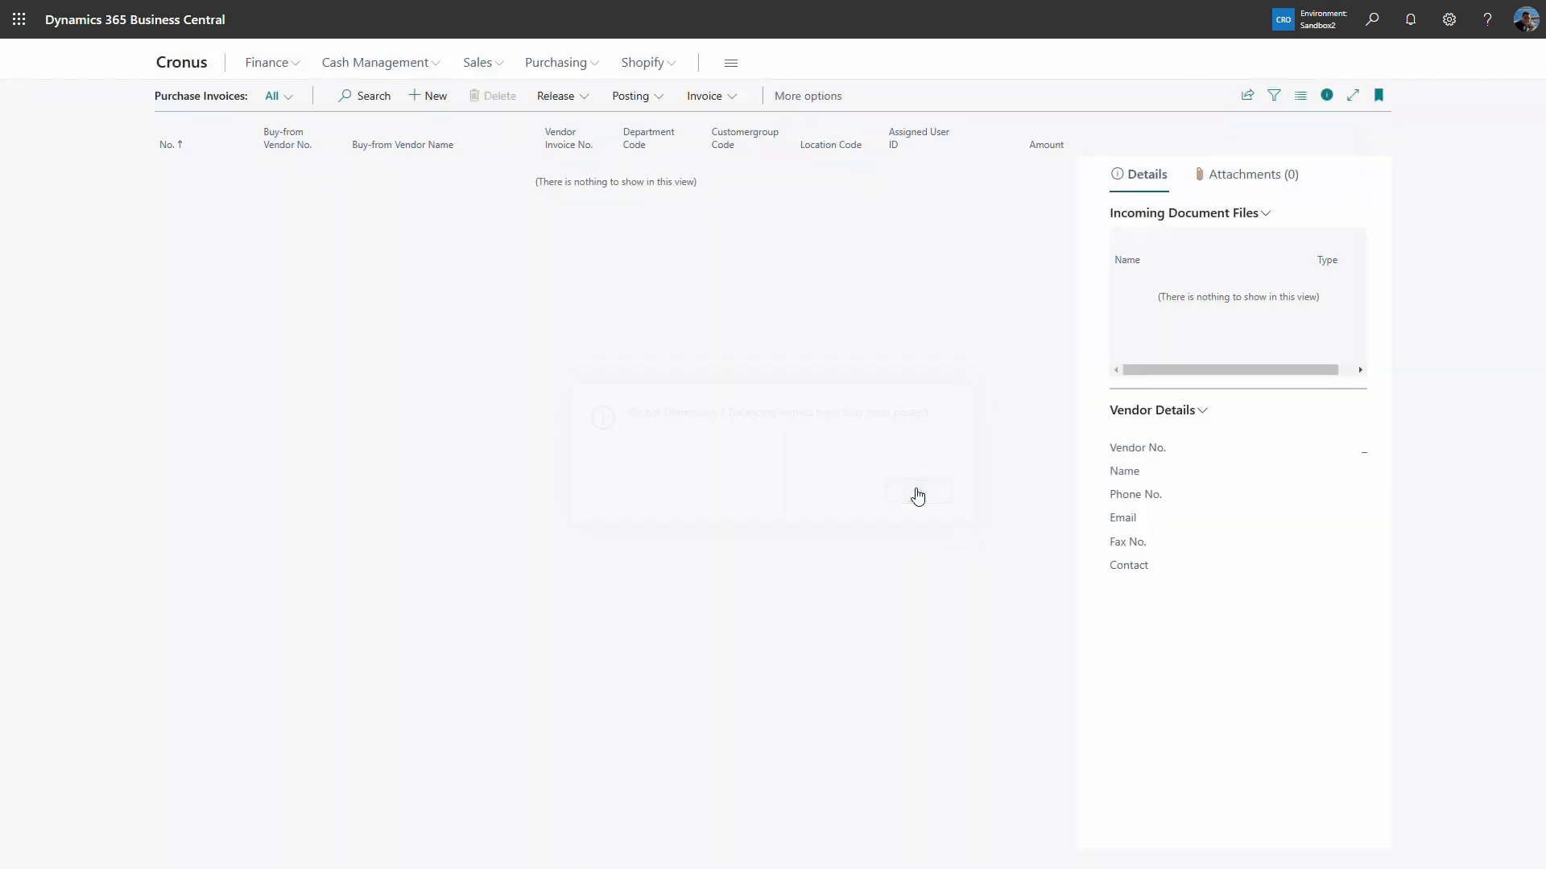
{"action": "key", "text": "Escape"}
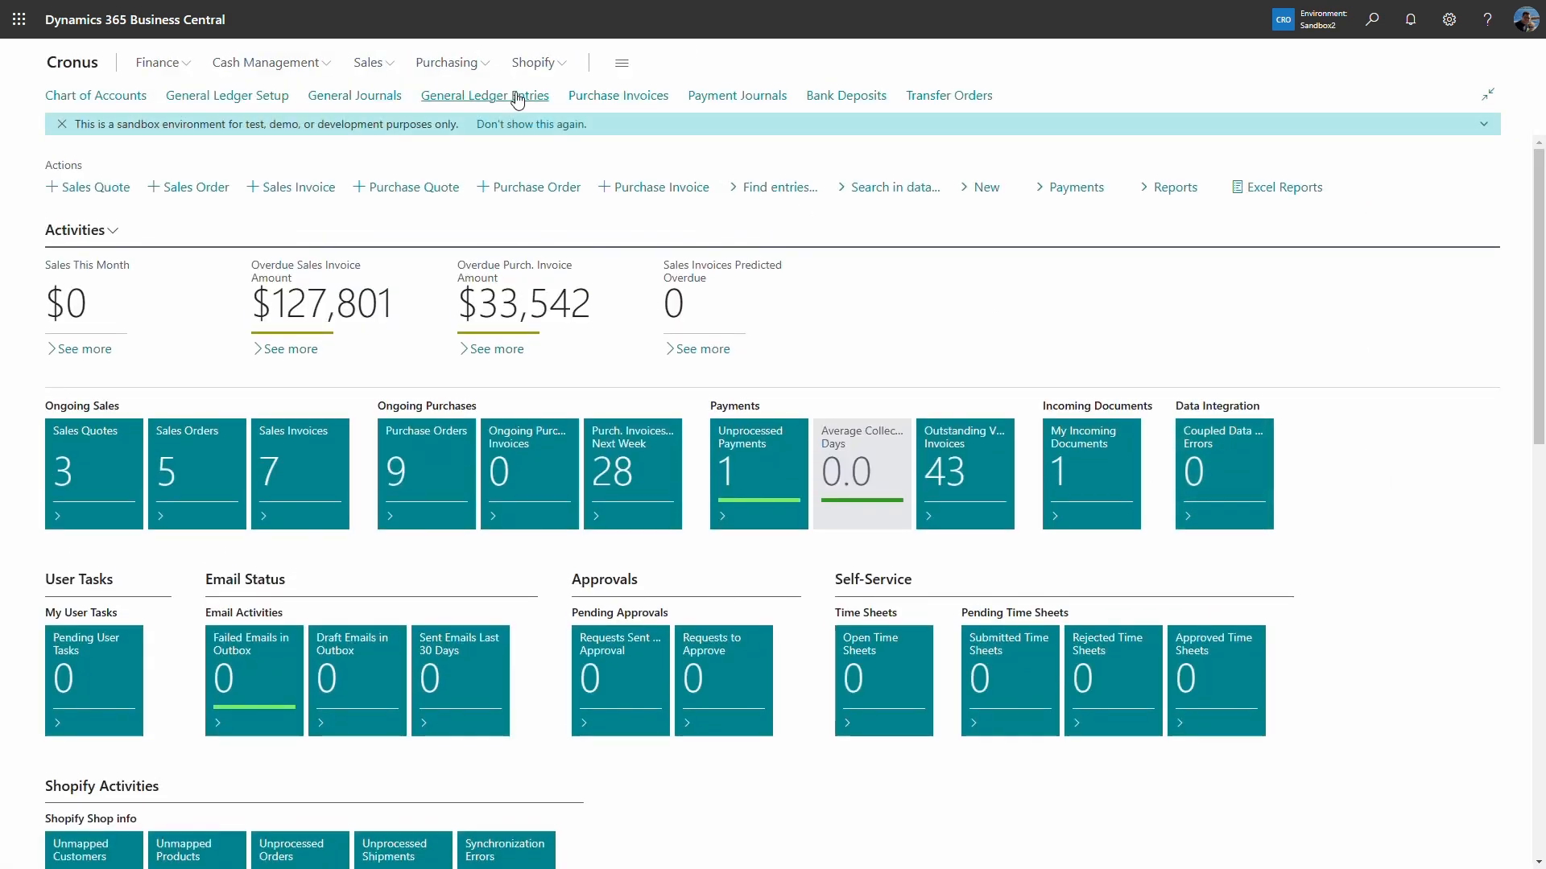
Show the general ledger entries for INV 3 dated 03/24/23 in the Multi Entity Control Overview view, sorted by Department Code in descending order.
{"action": "left_click", "coordinate": [518, 97]}
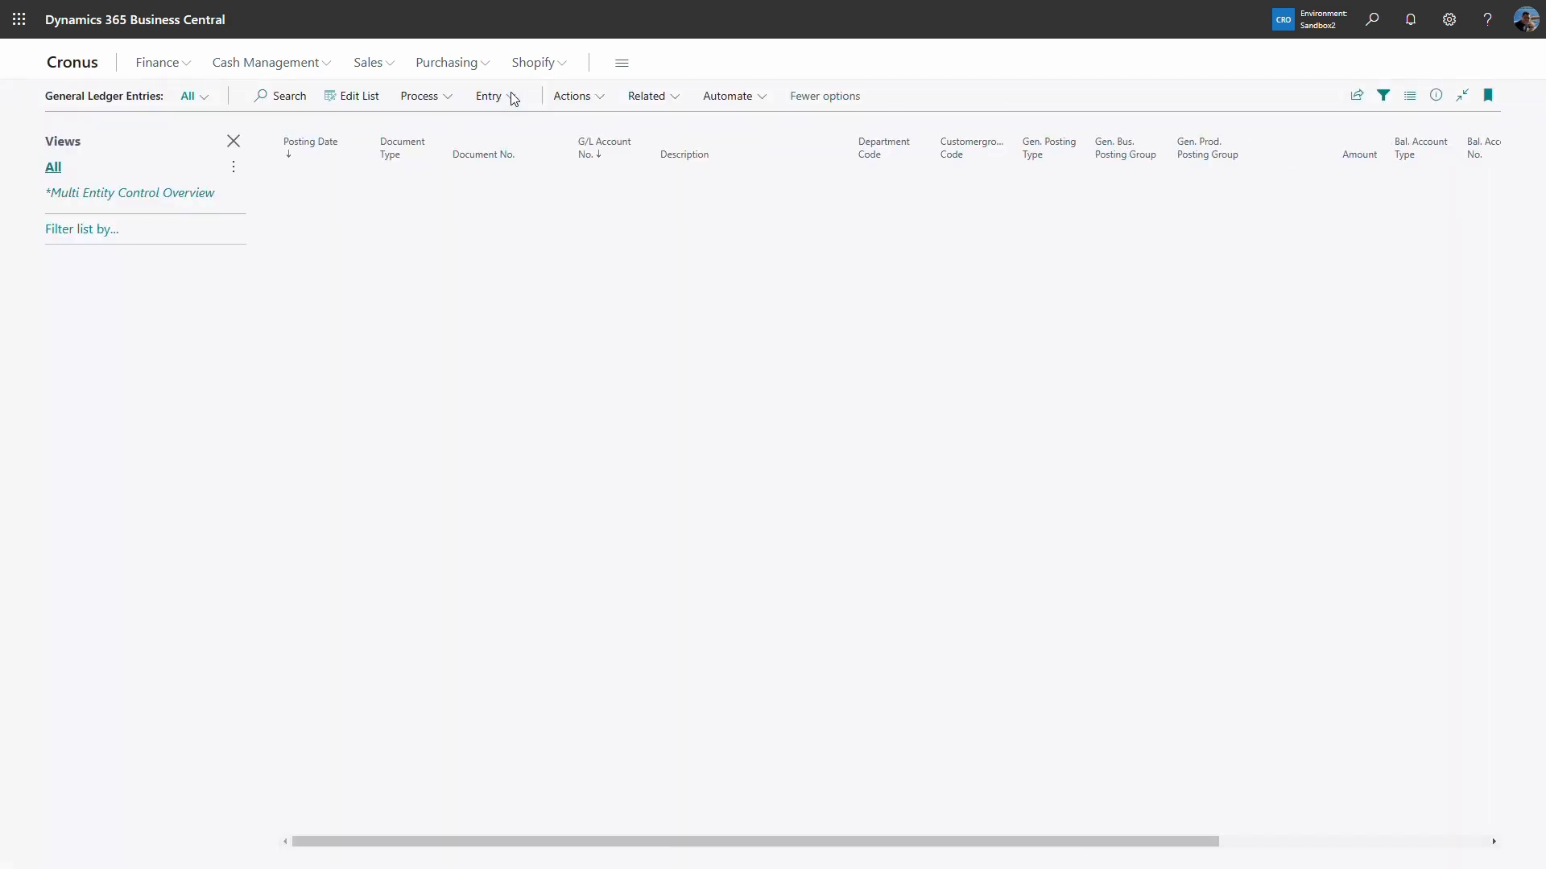
{"action": "left_click", "coordinate": [177, 194]}
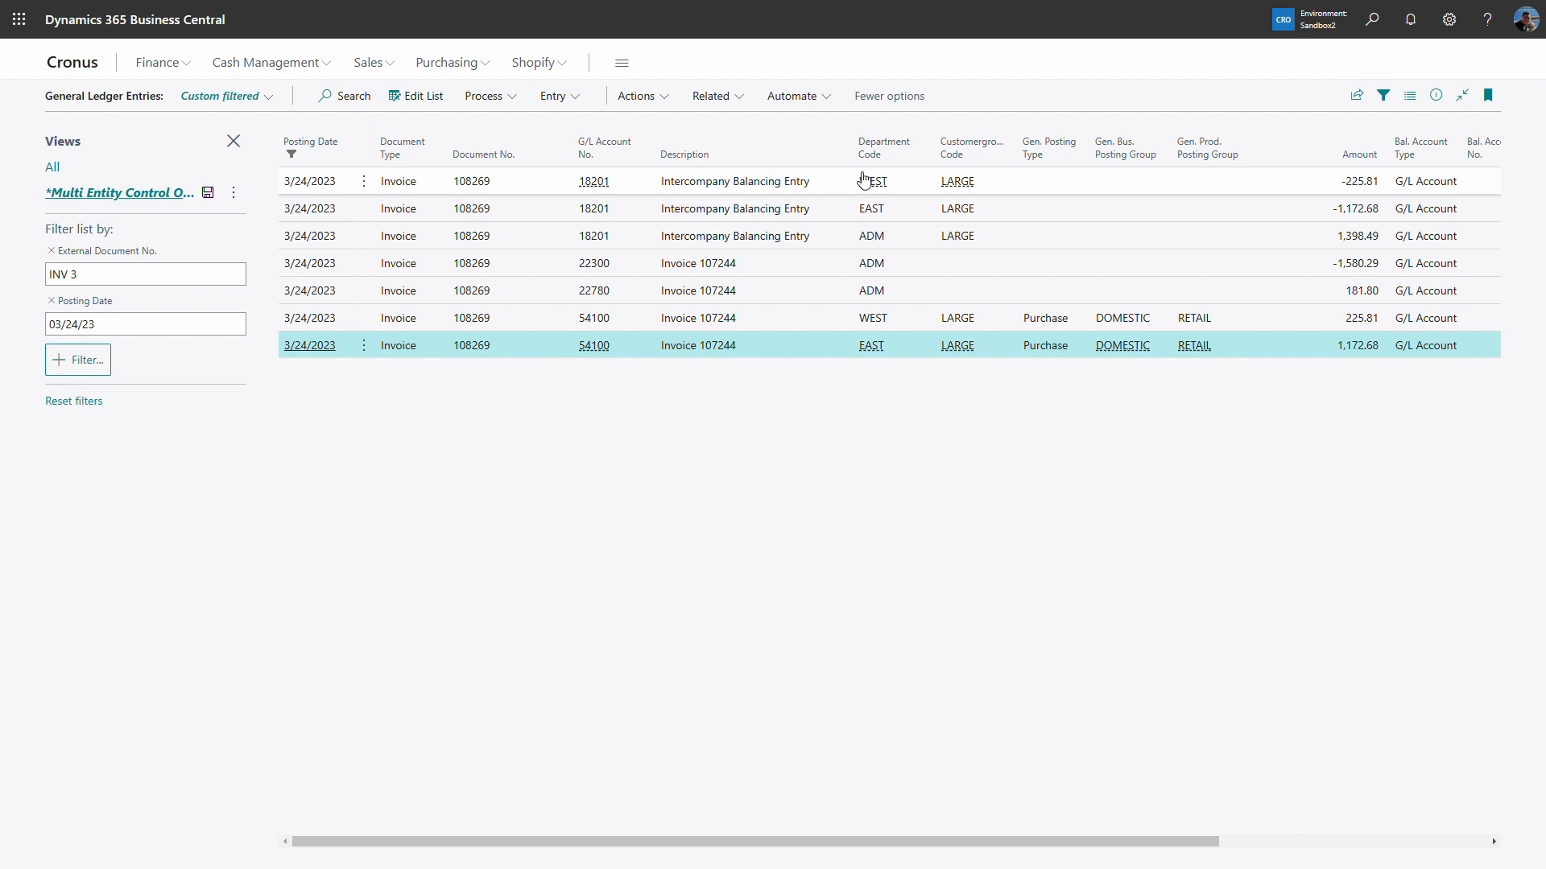
{"action": "left_click", "coordinate": [884, 150]}
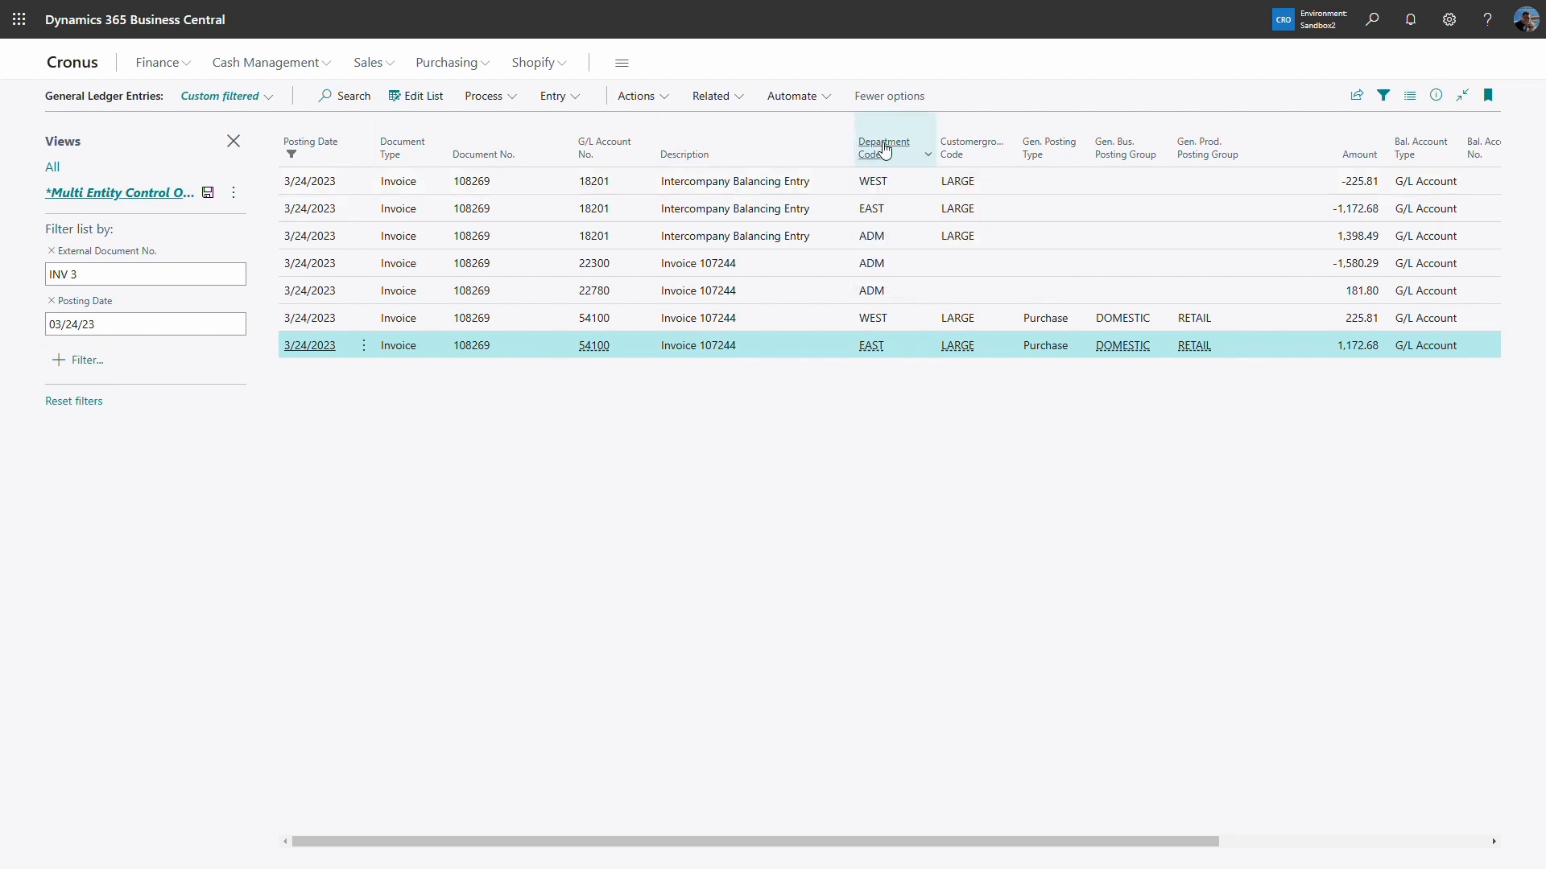
{"action": "left_click", "coordinate": [884, 151]}
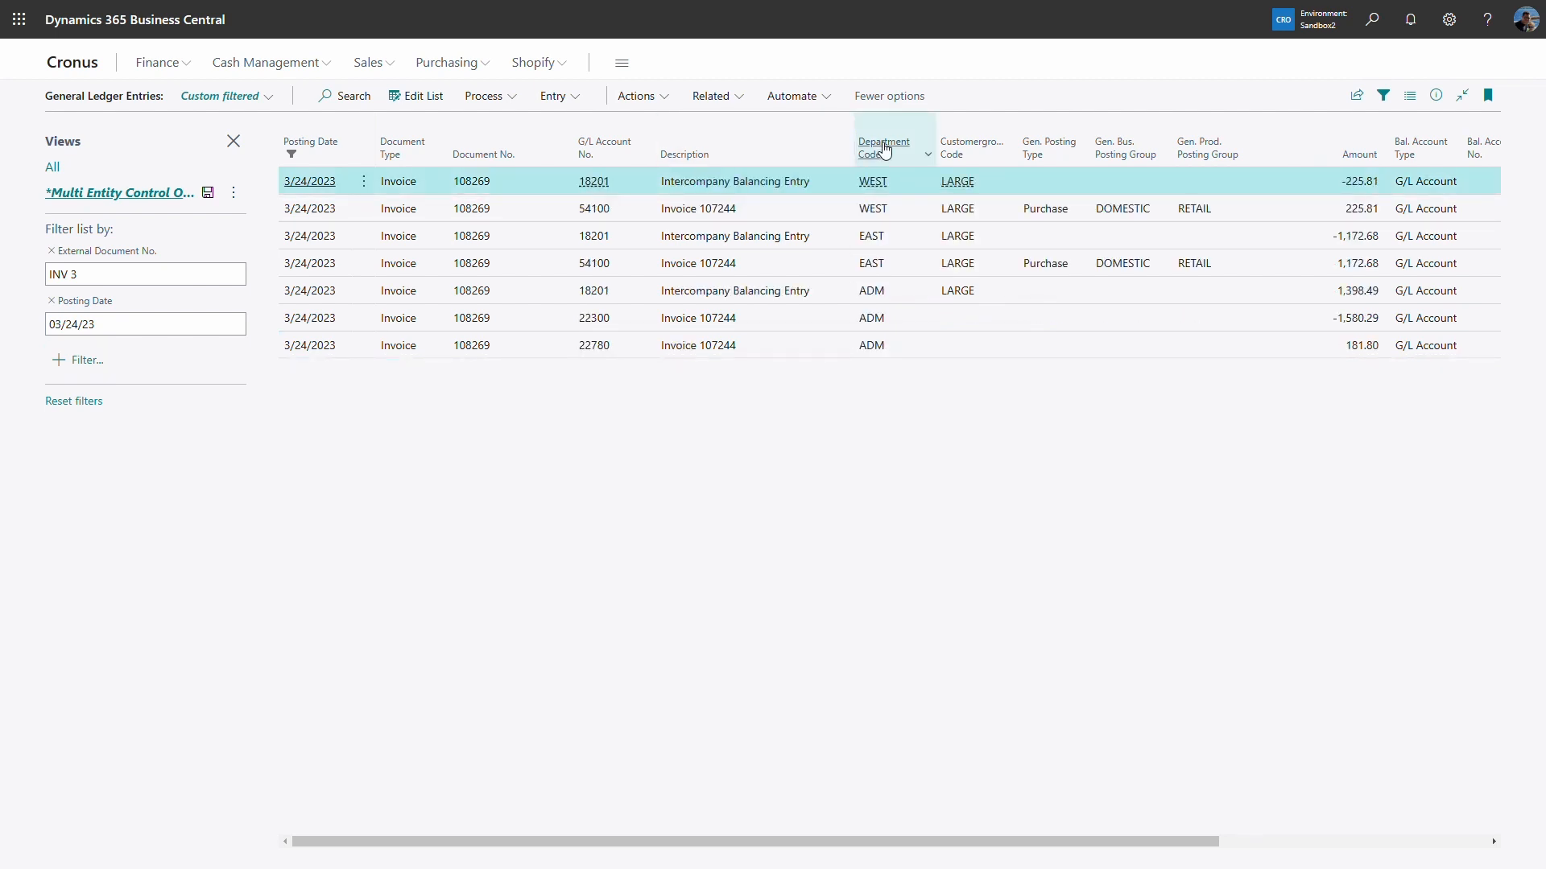
Examine the INV 3 ledger entries for WEST, EAST and ADM, comparing each department's invoice amounts with its intercompany balancing entry.
{"action": "left_click", "coordinate": [542, 218]}
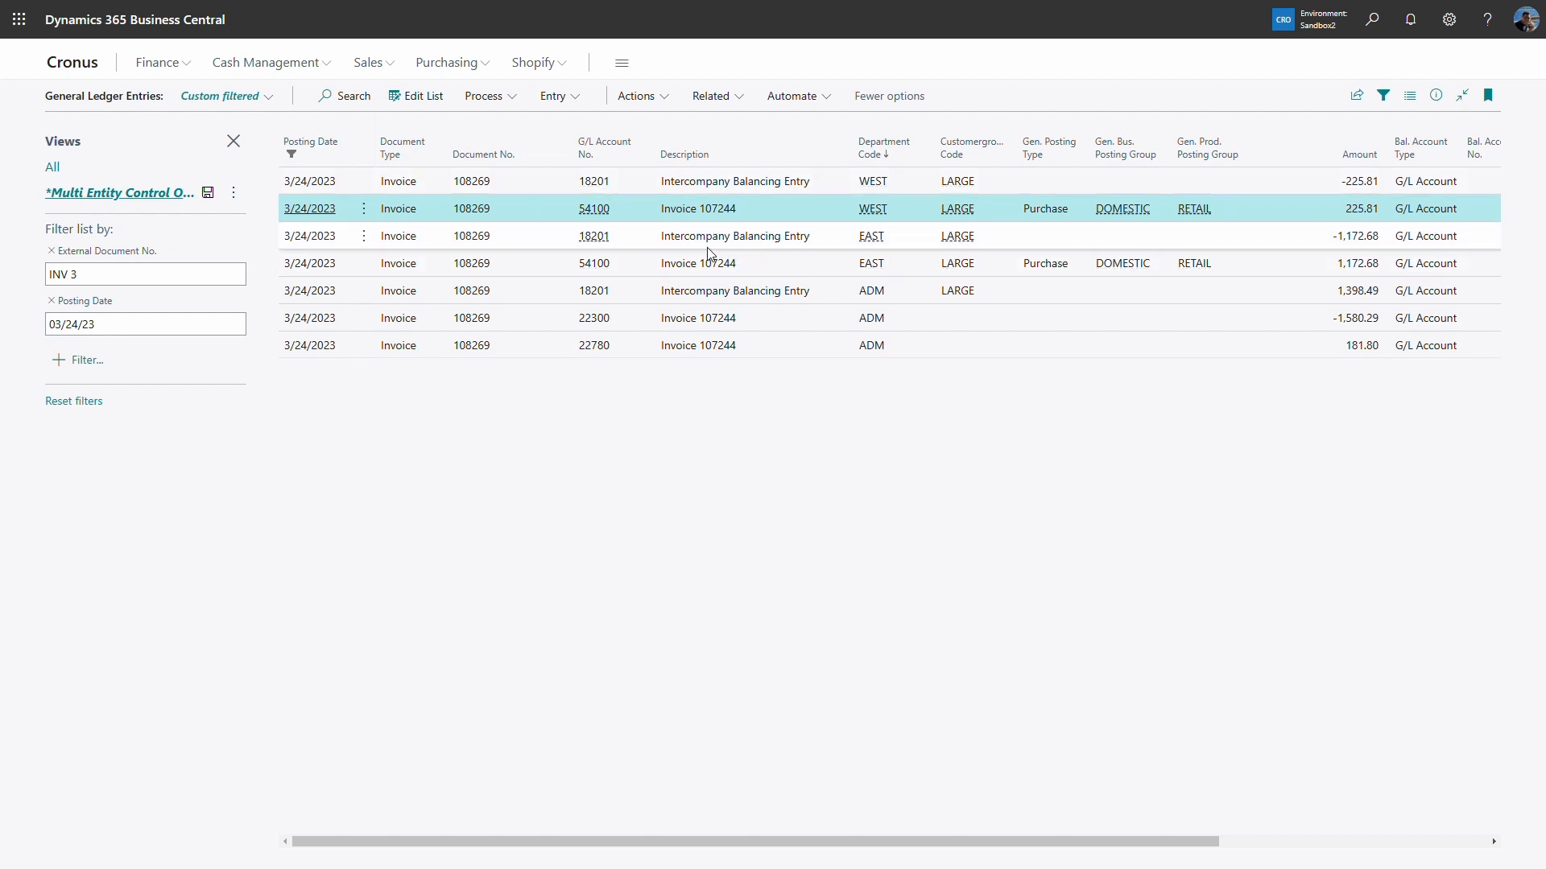
{"action": "left_click", "coordinate": [529, 240]}
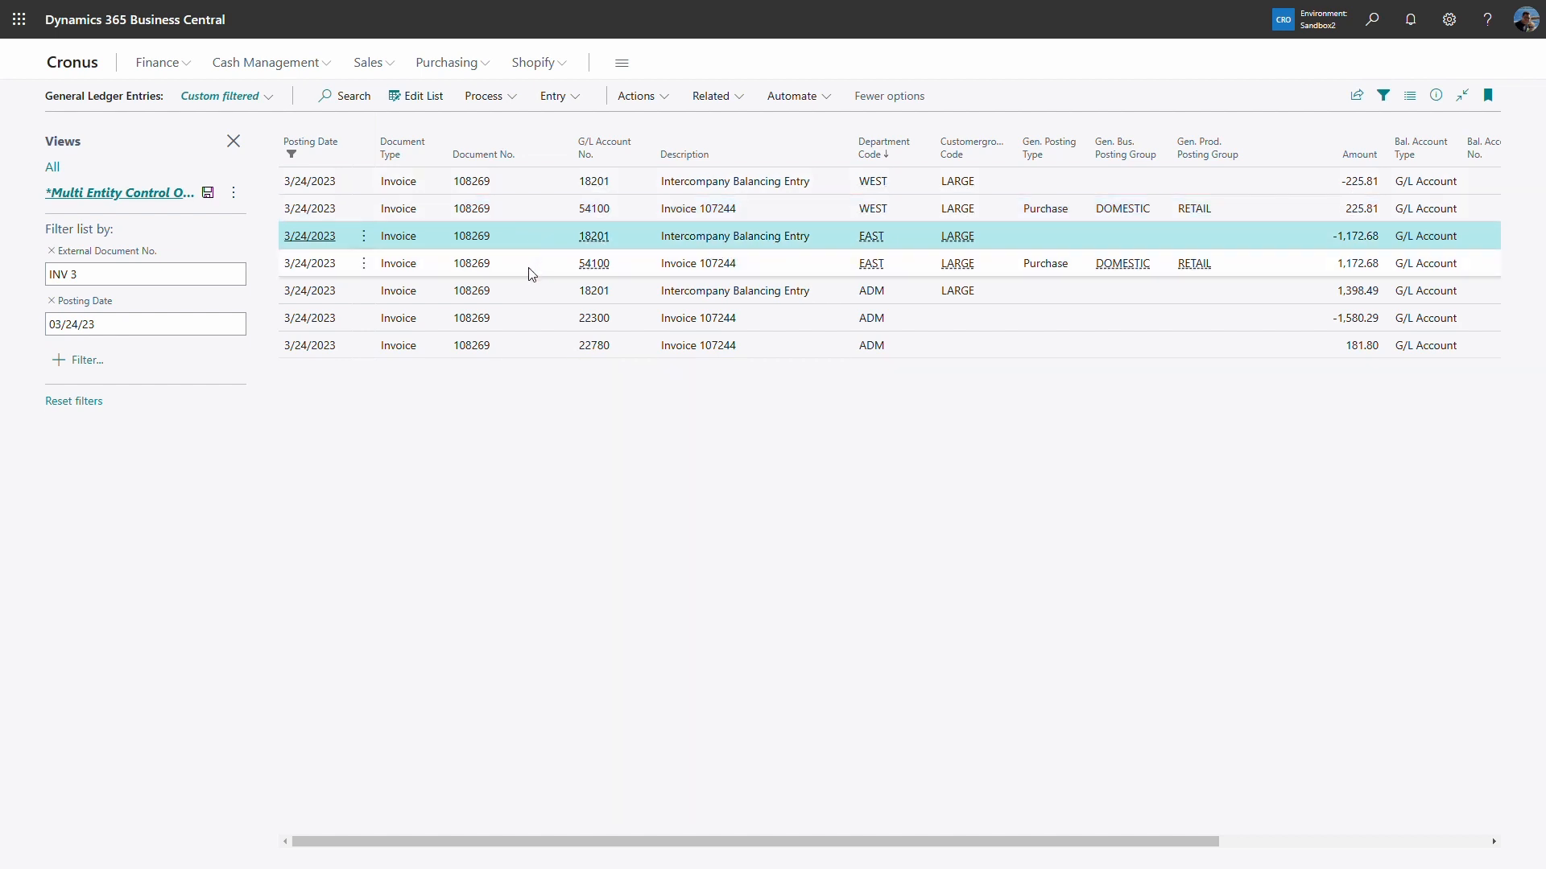
{"action": "left_click", "coordinate": [530, 272]}
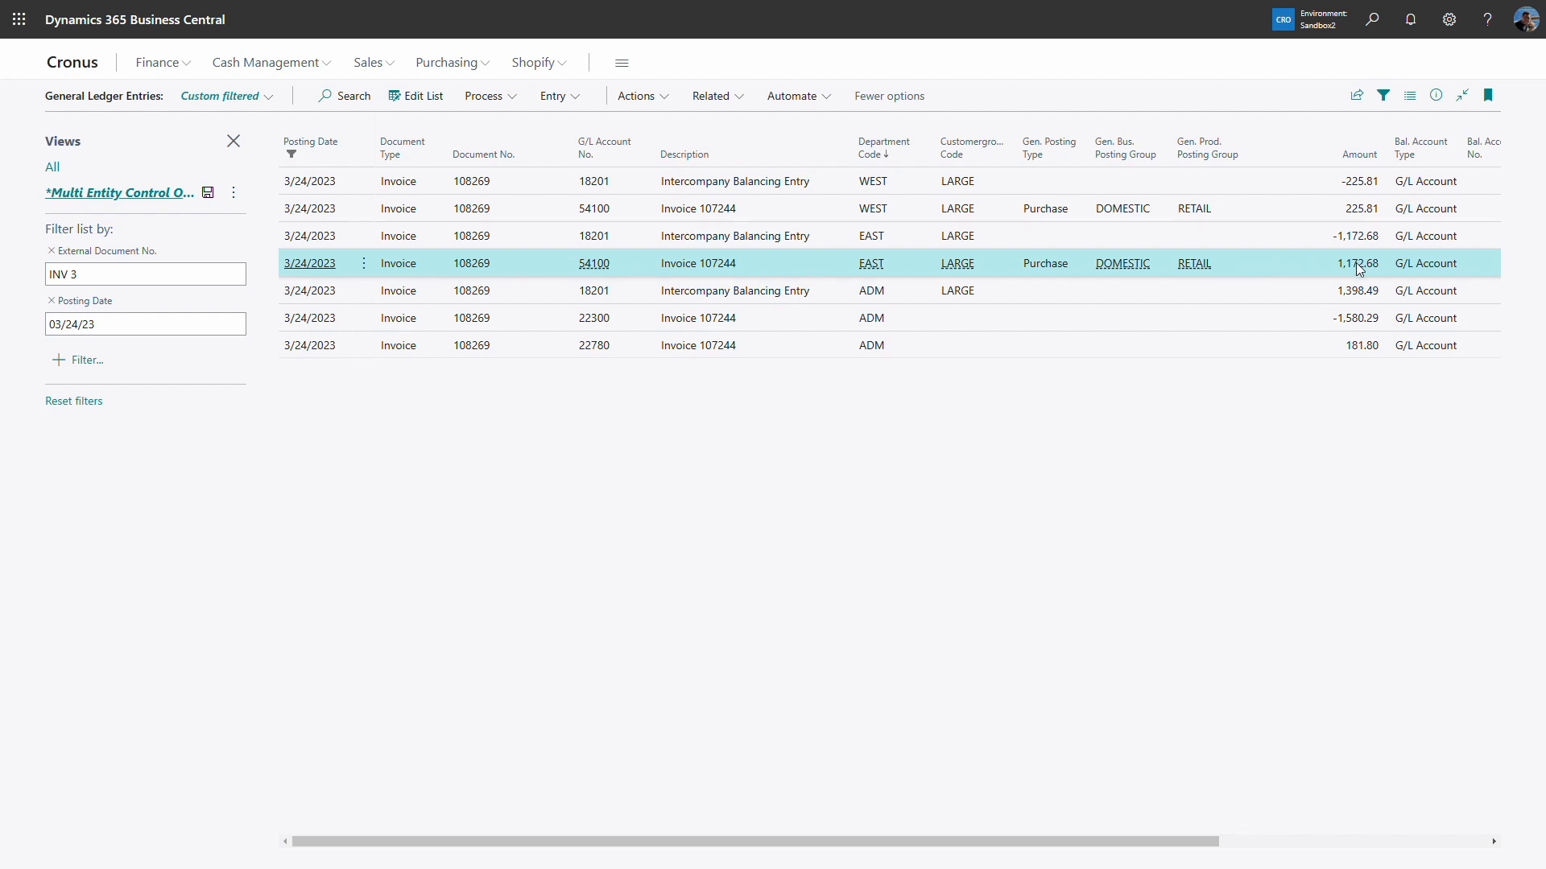
{"action": "left_click", "coordinate": [534, 298]}
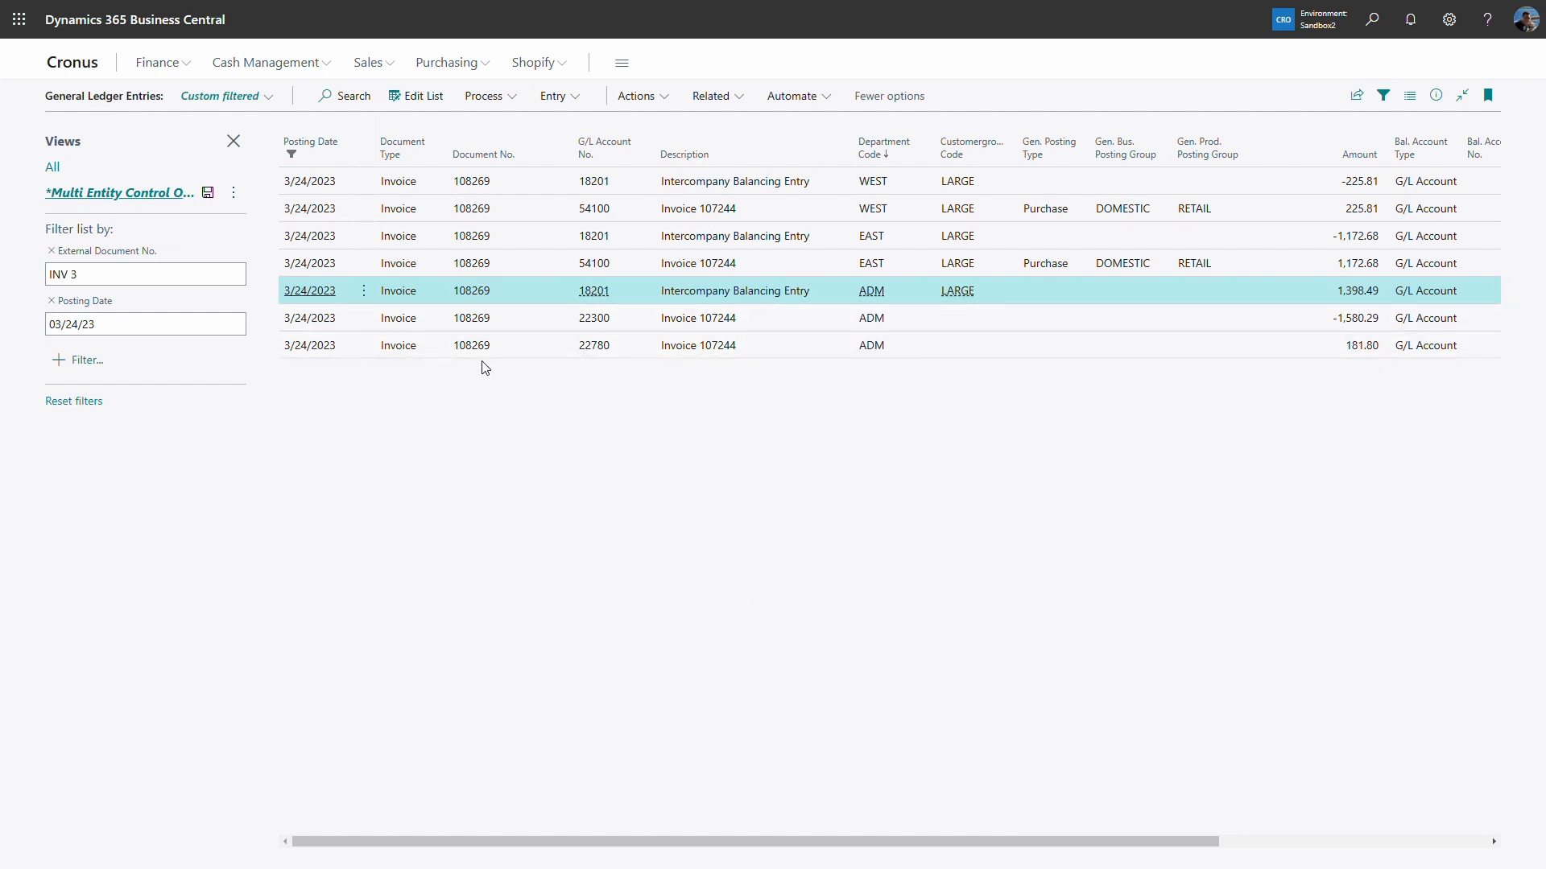
{"action": "left_click", "coordinate": [546, 322]}
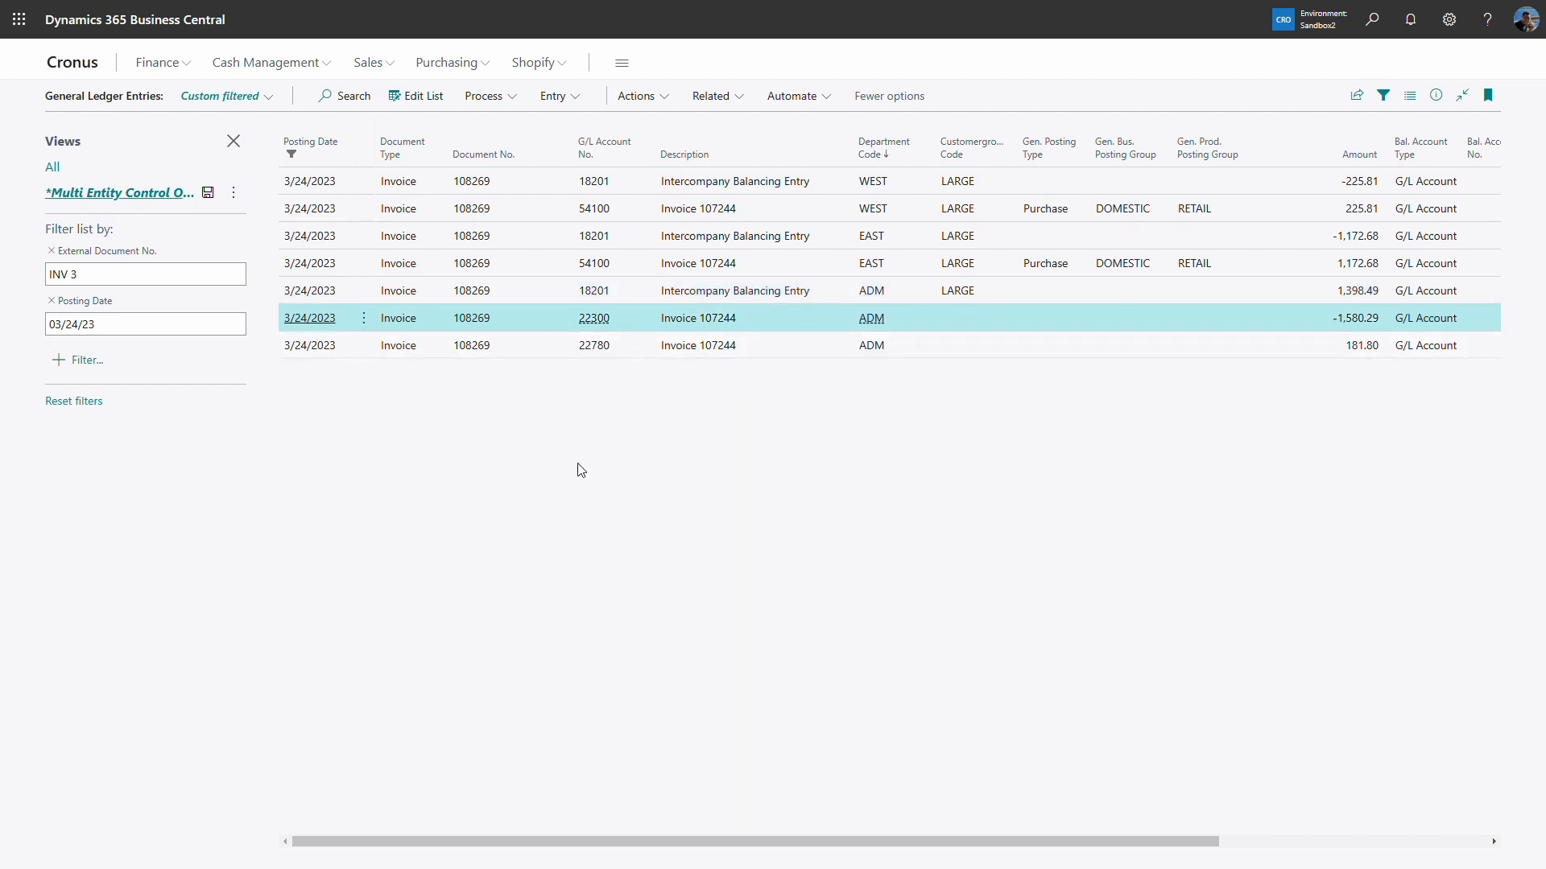
{"action": "left_click", "coordinate": [548, 344]}
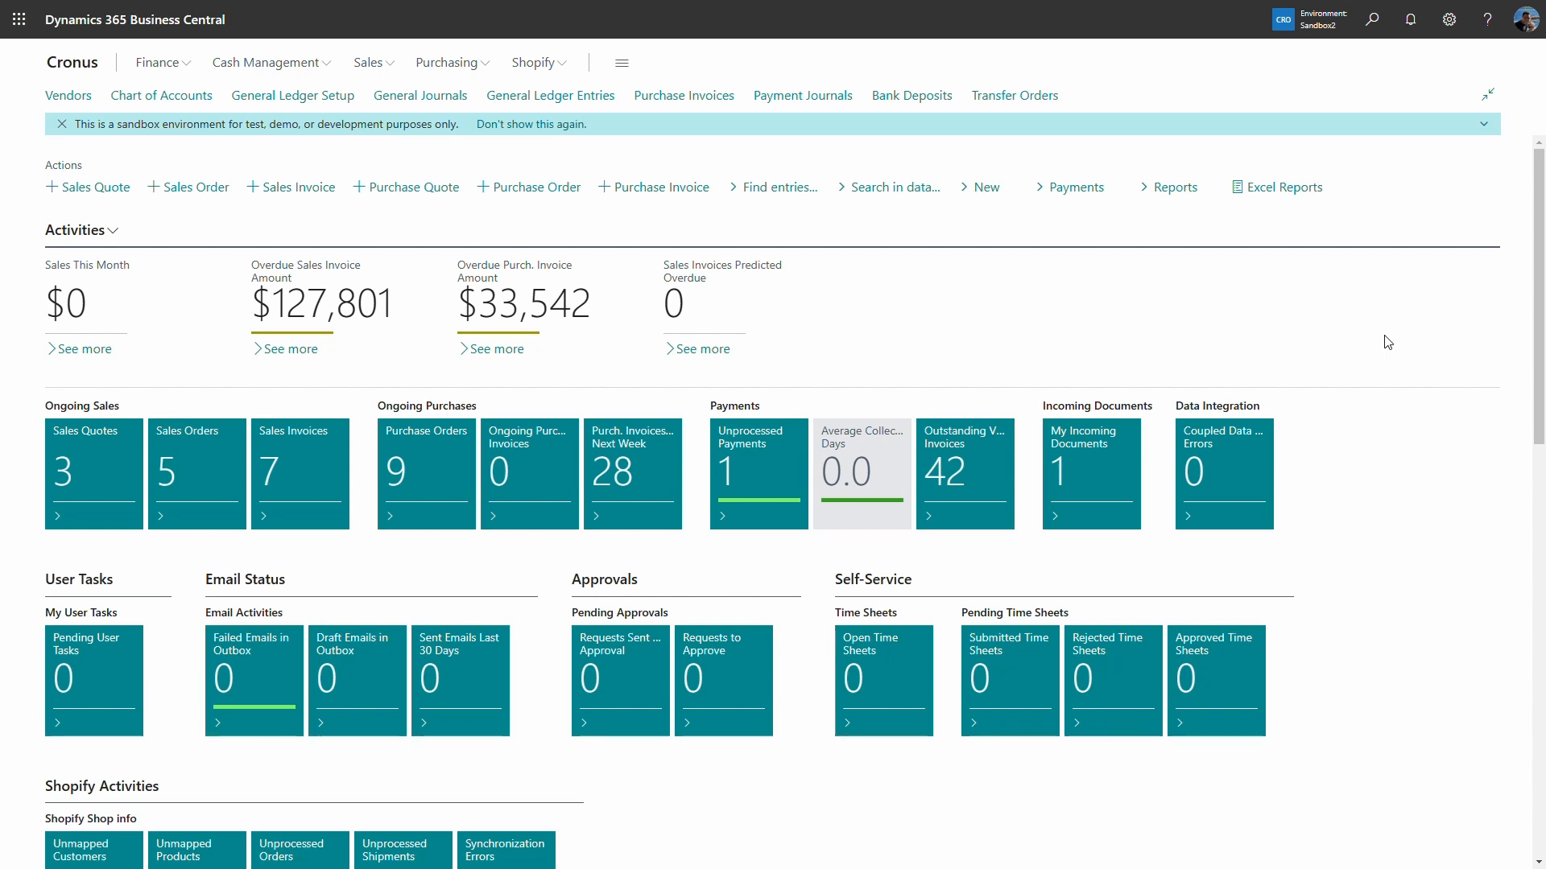
Use Pay Vendor on First Up Consultants in the vendor list to open its vendor ledger entries.
{"action": "left_click", "coordinate": [70, 98]}
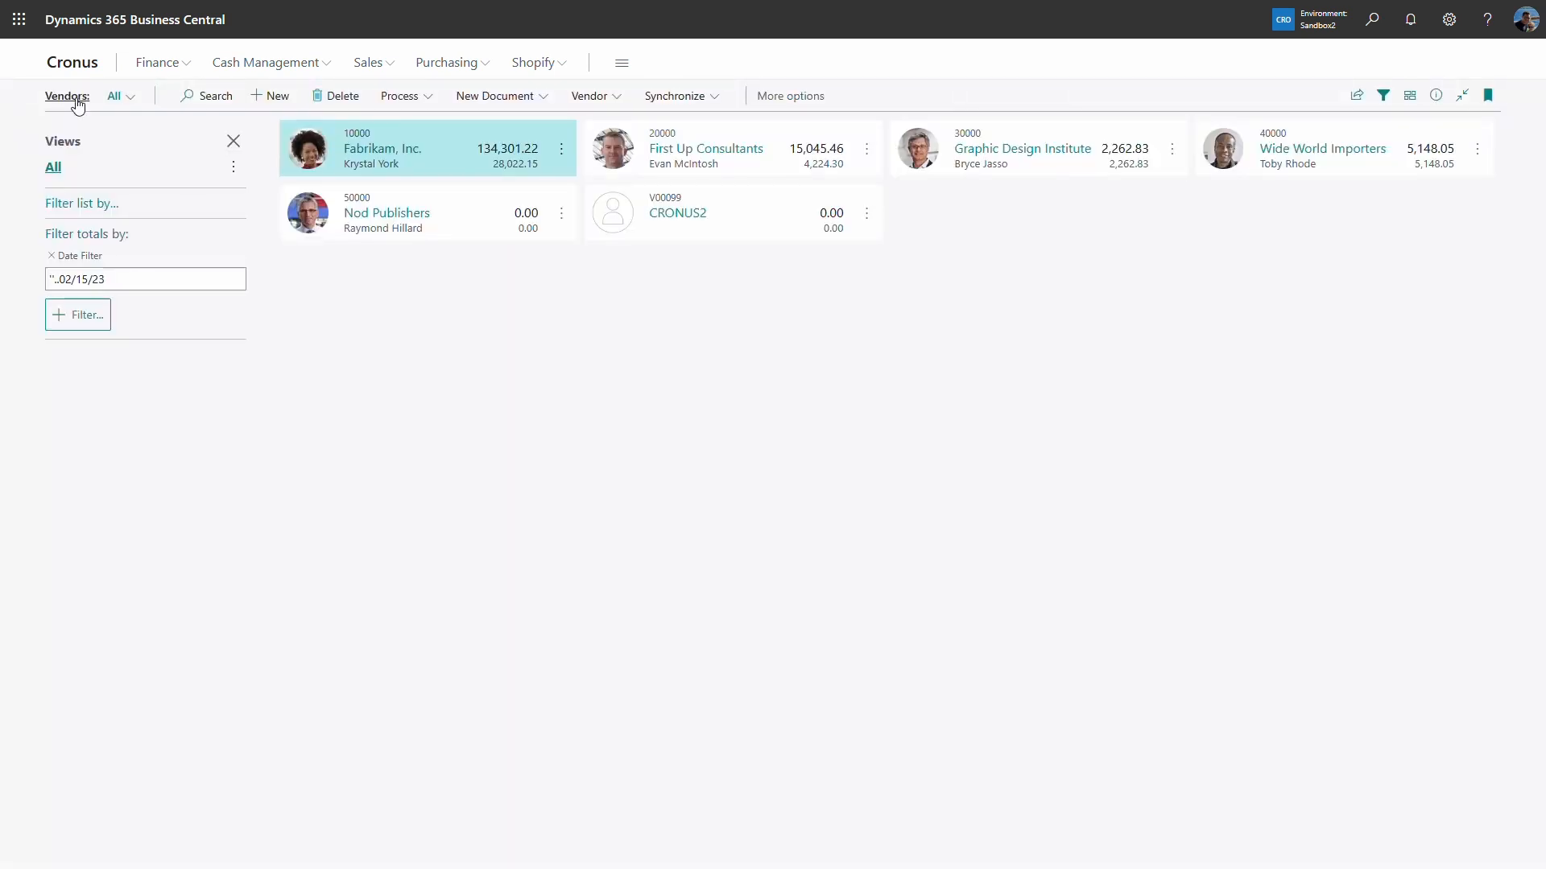
{"action": "left_click", "coordinate": [704, 137]}
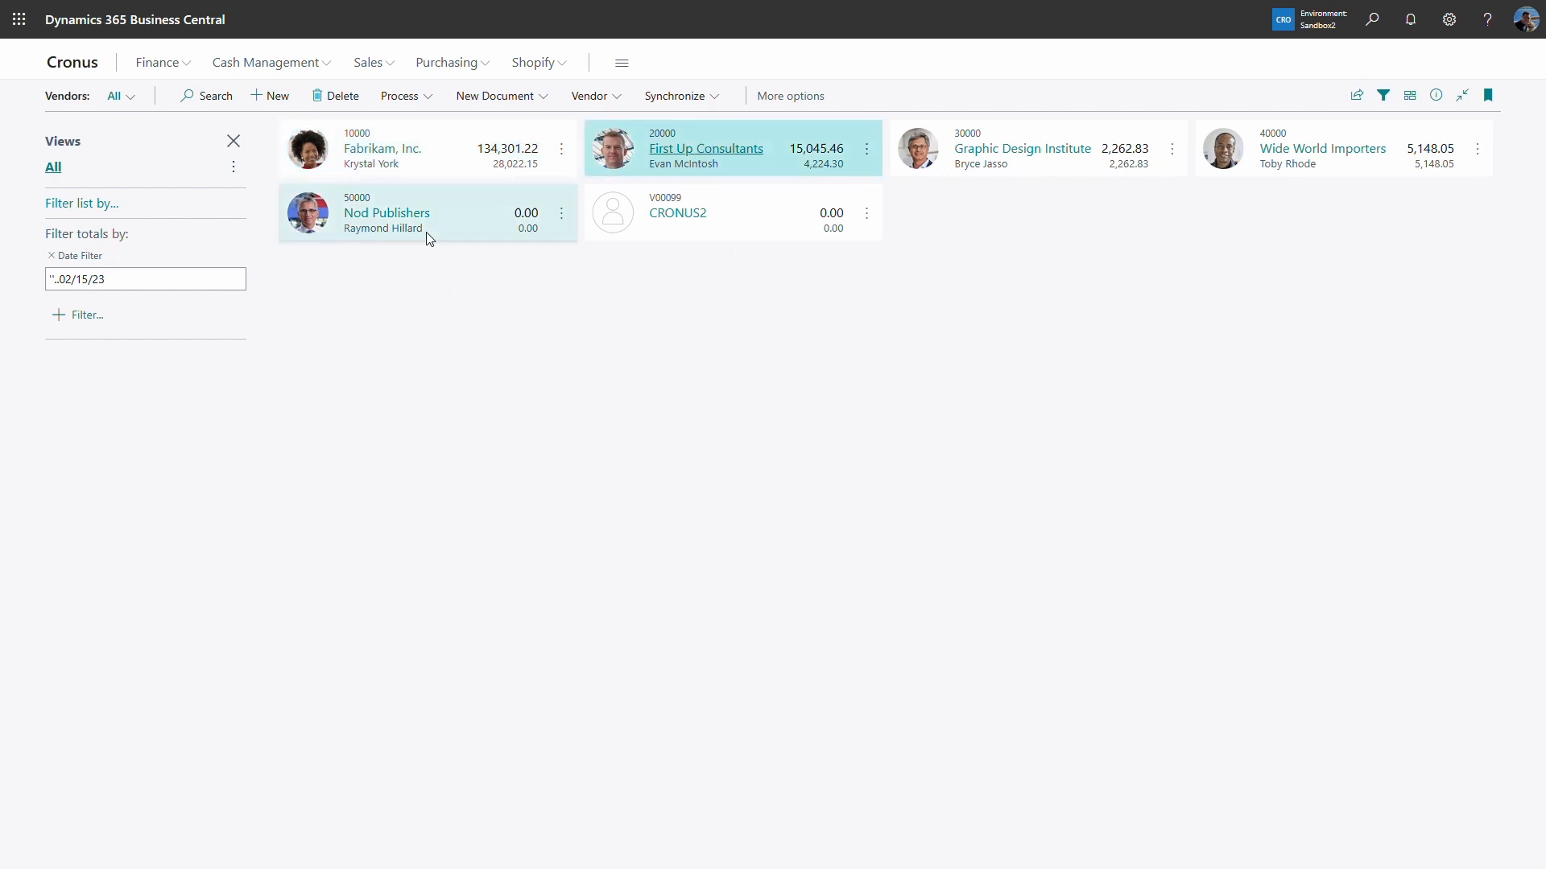
{"action": "left_click", "coordinate": [400, 97]}
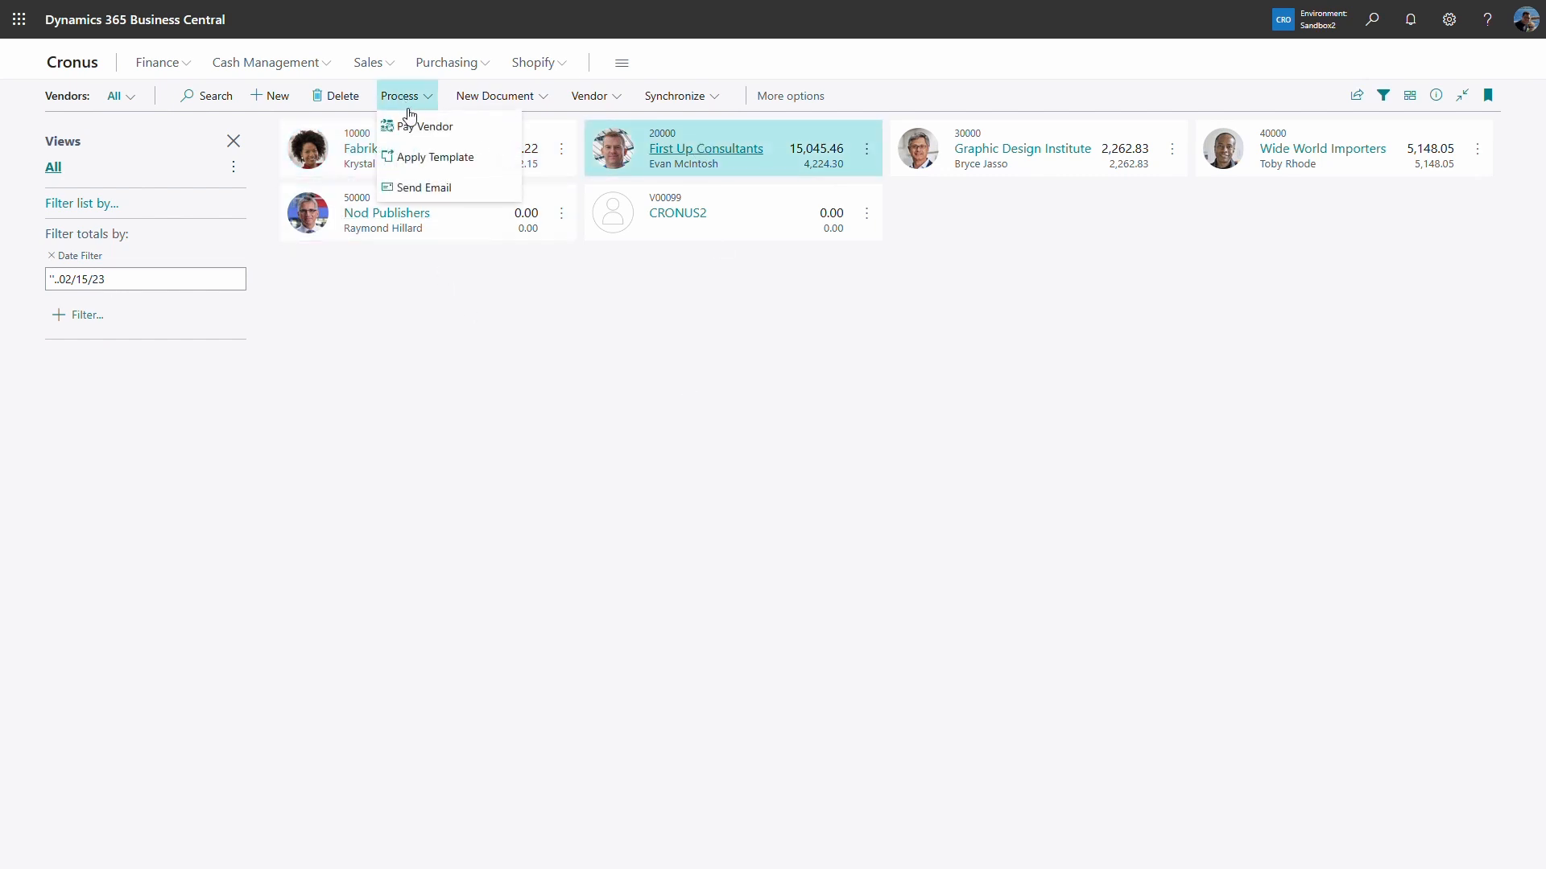
{"action": "left_click", "coordinate": [417, 131]}
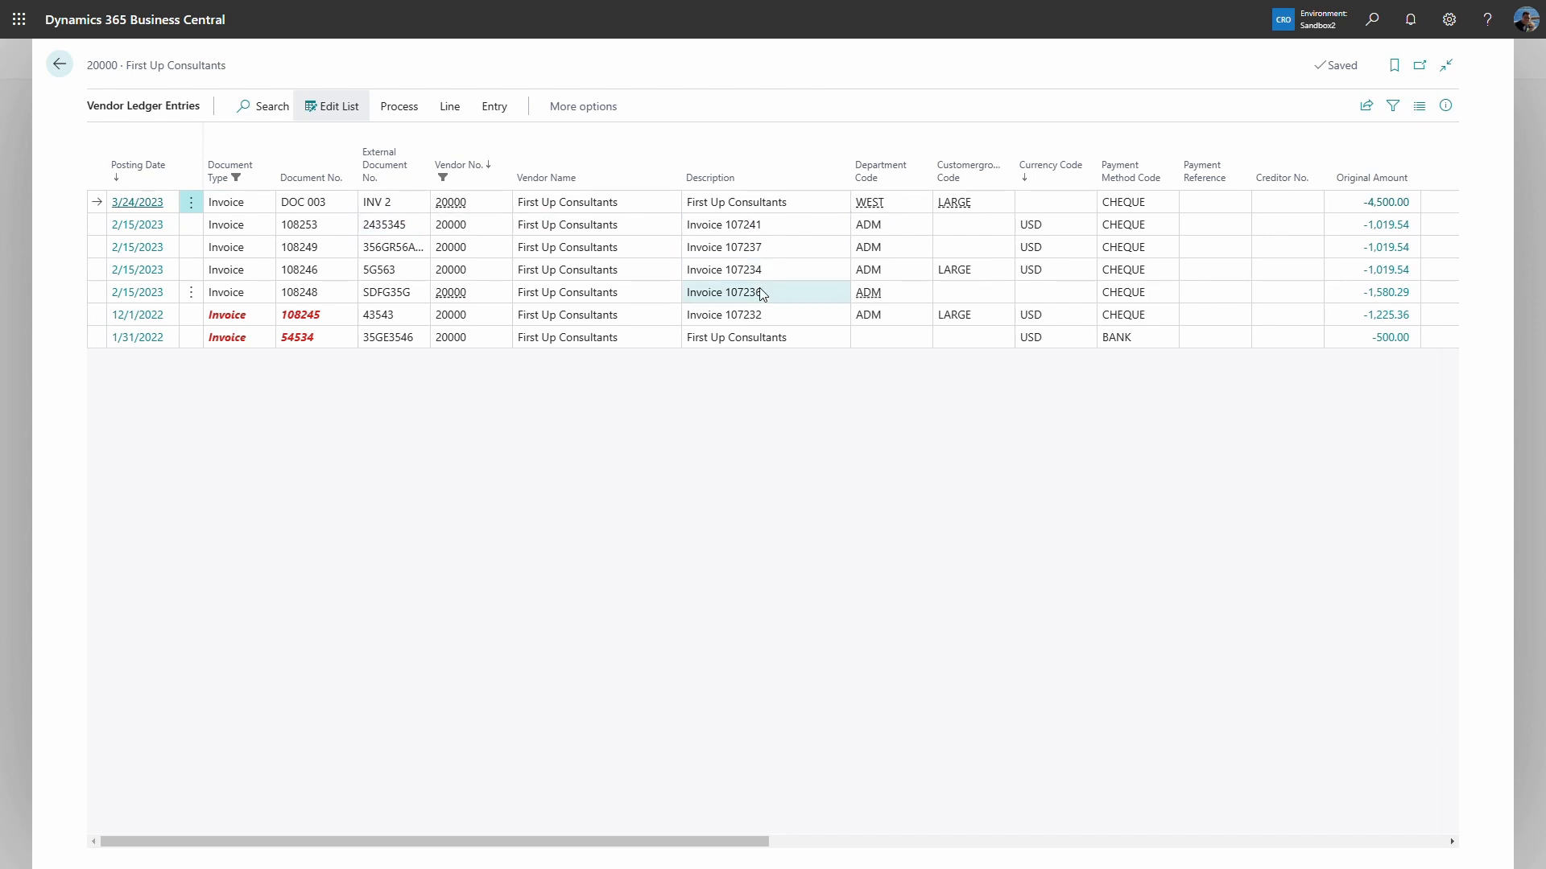
Create a payment for First Up Consultants' DOC 003 invoice with posting date 3/24/2023 and starting document number PAYMENT1.
{"action": "left_click", "coordinate": [402, 110]}
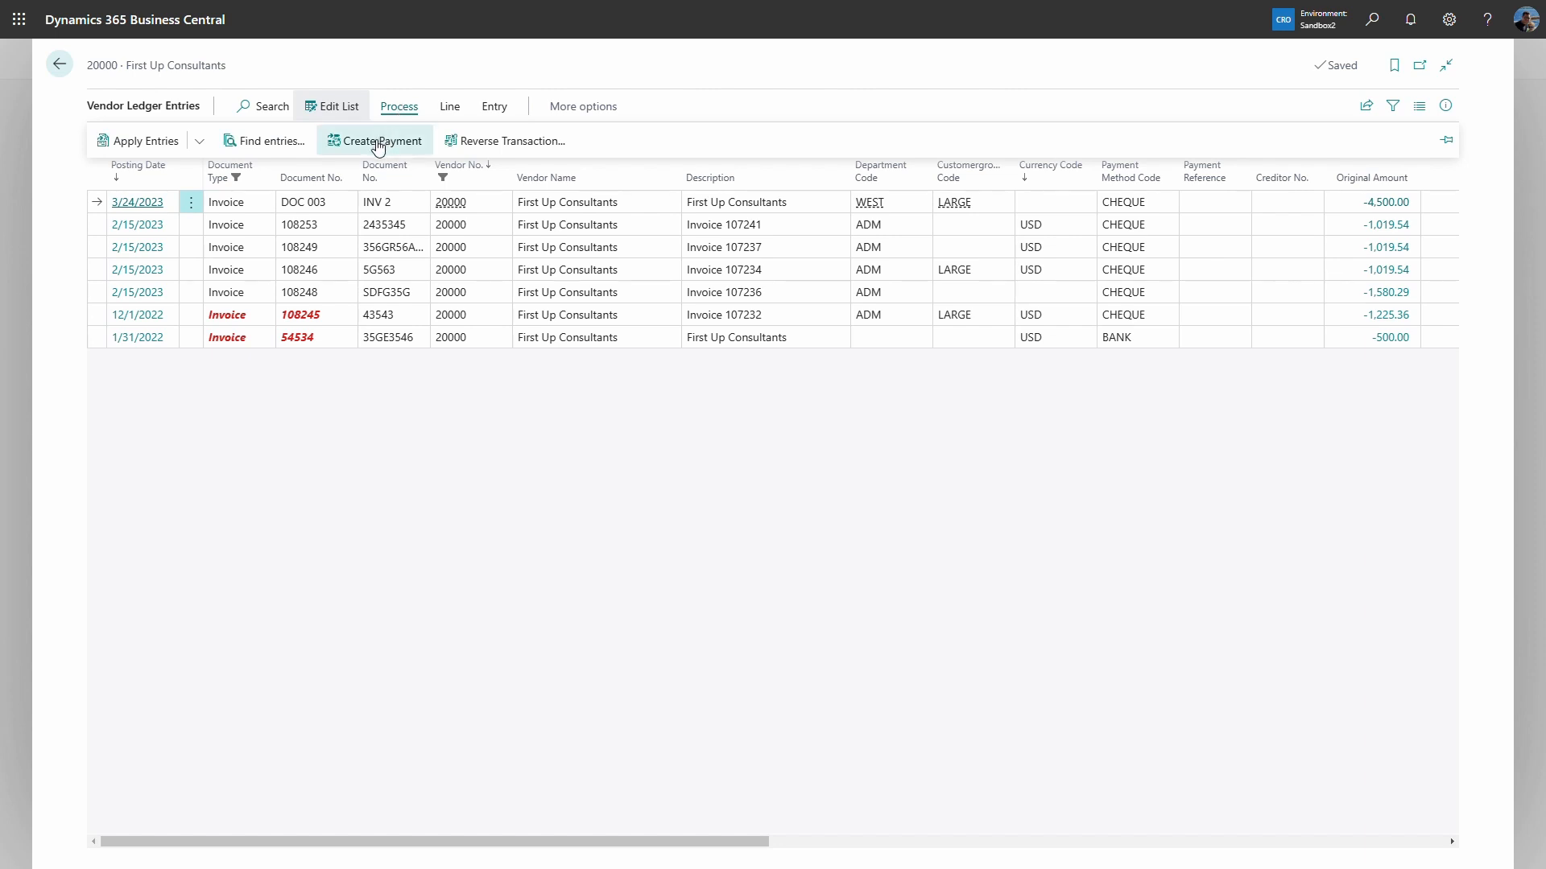
{"action": "left_click", "coordinate": [379, 143]}
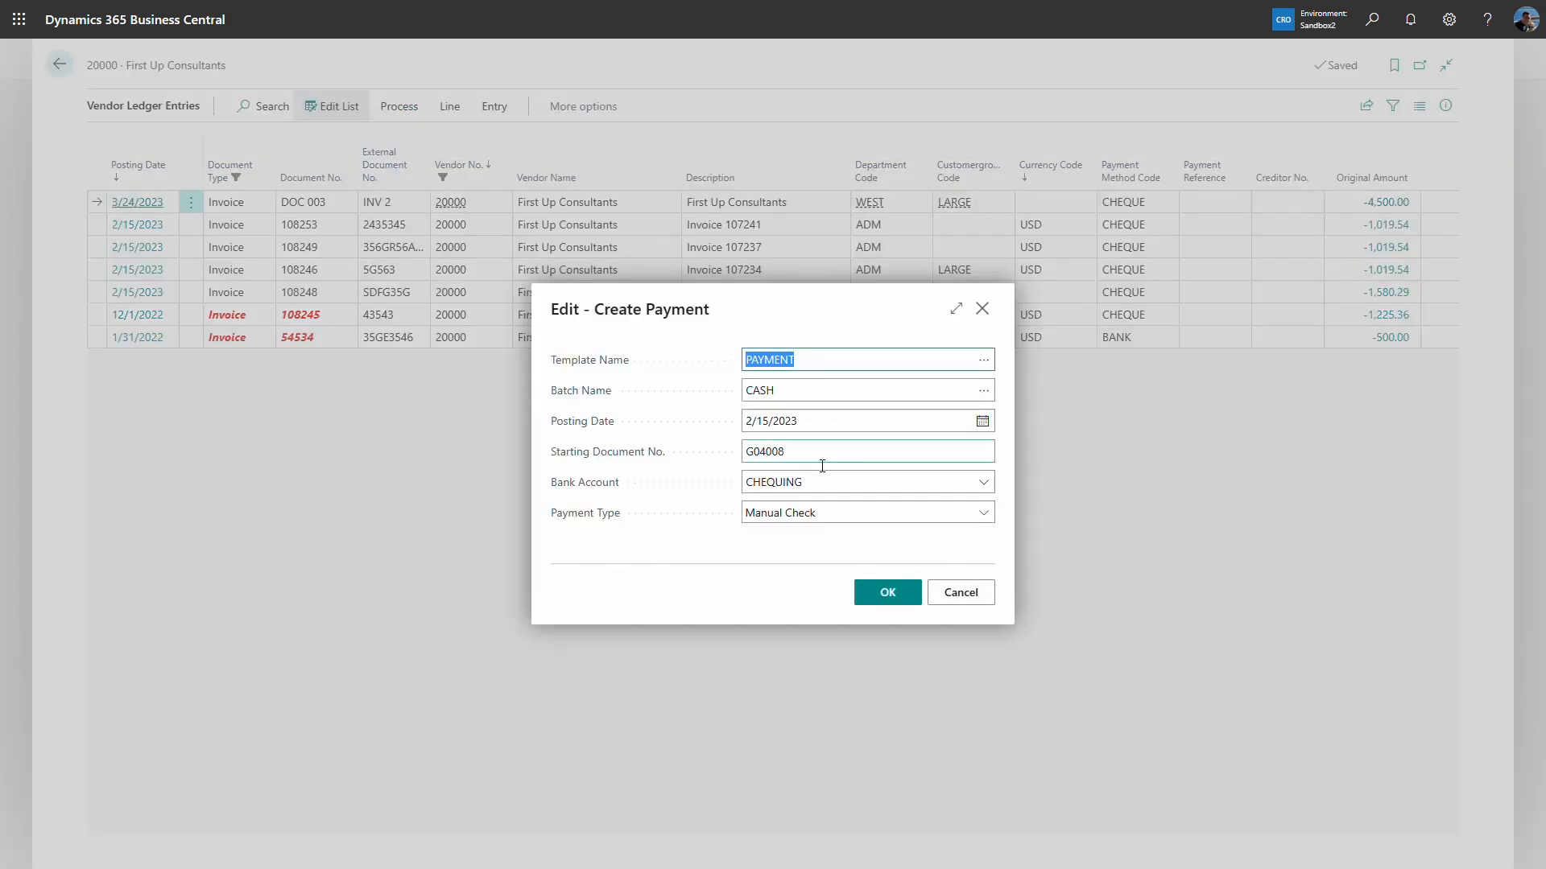
{"action": "left_click", "coordinate": [818, 429]}
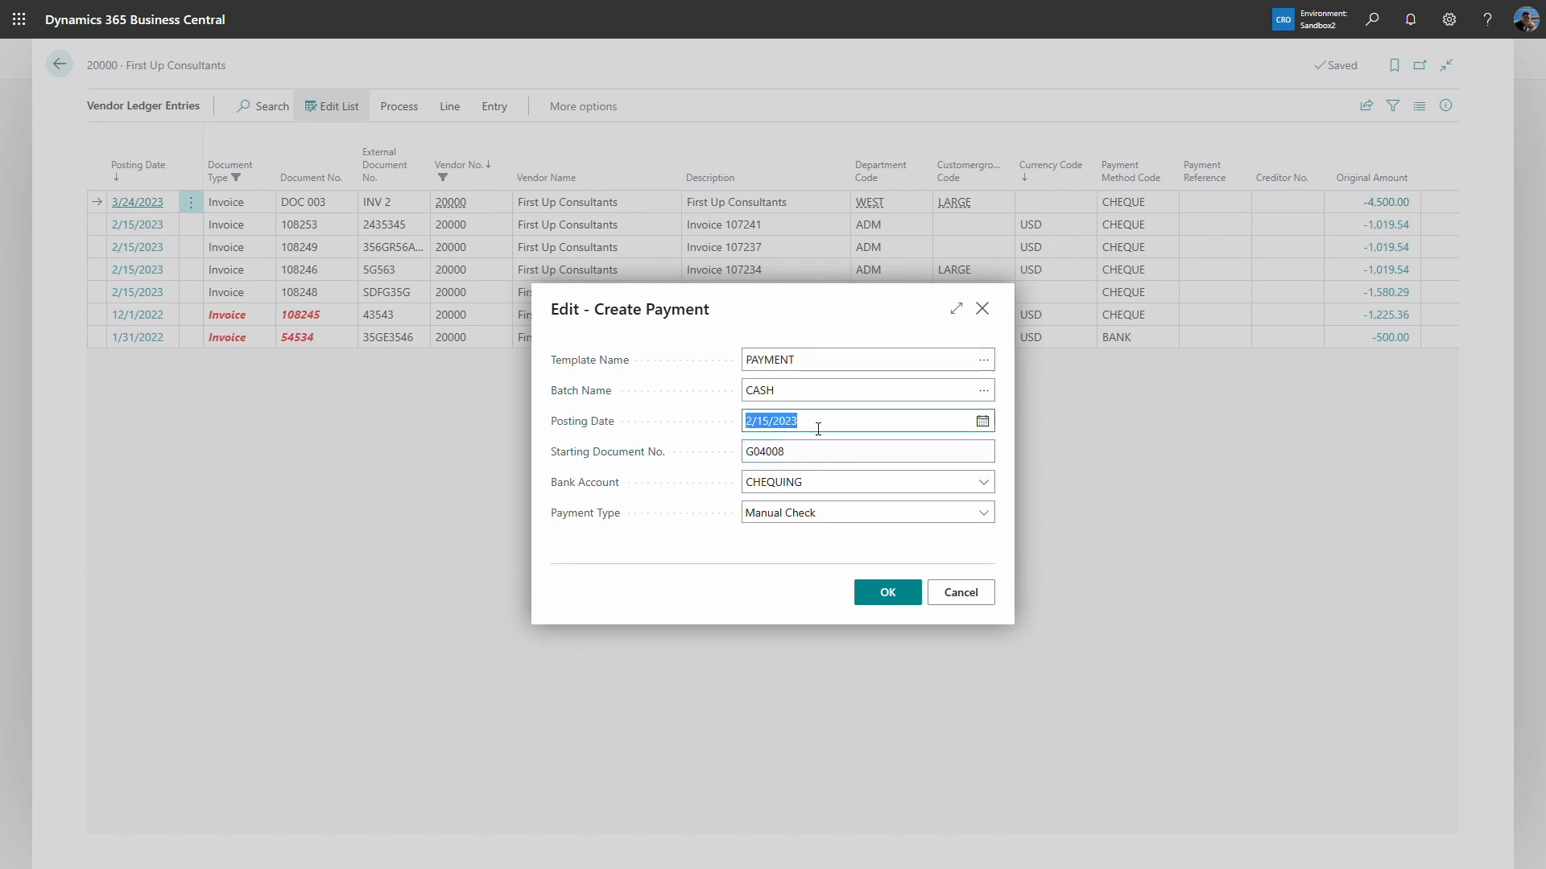
{"action": "type", "text": "3/24/23"}
{"action": "key", "text": "Tab"}
{"action": "type", "text": "PAYMENT1"}
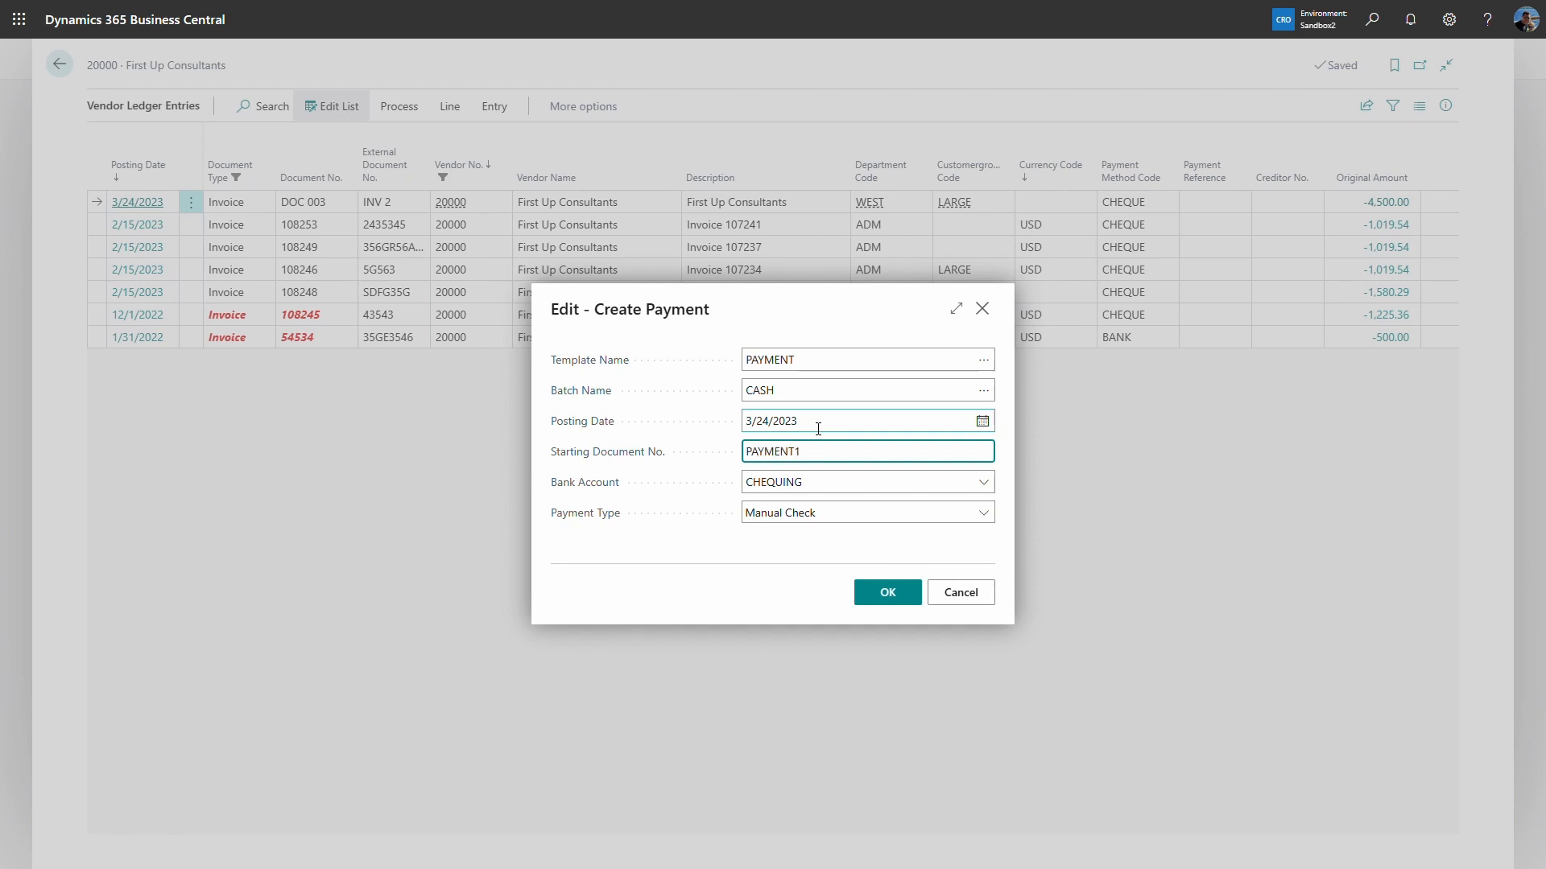
{"action": "key", "text": "Tab"}
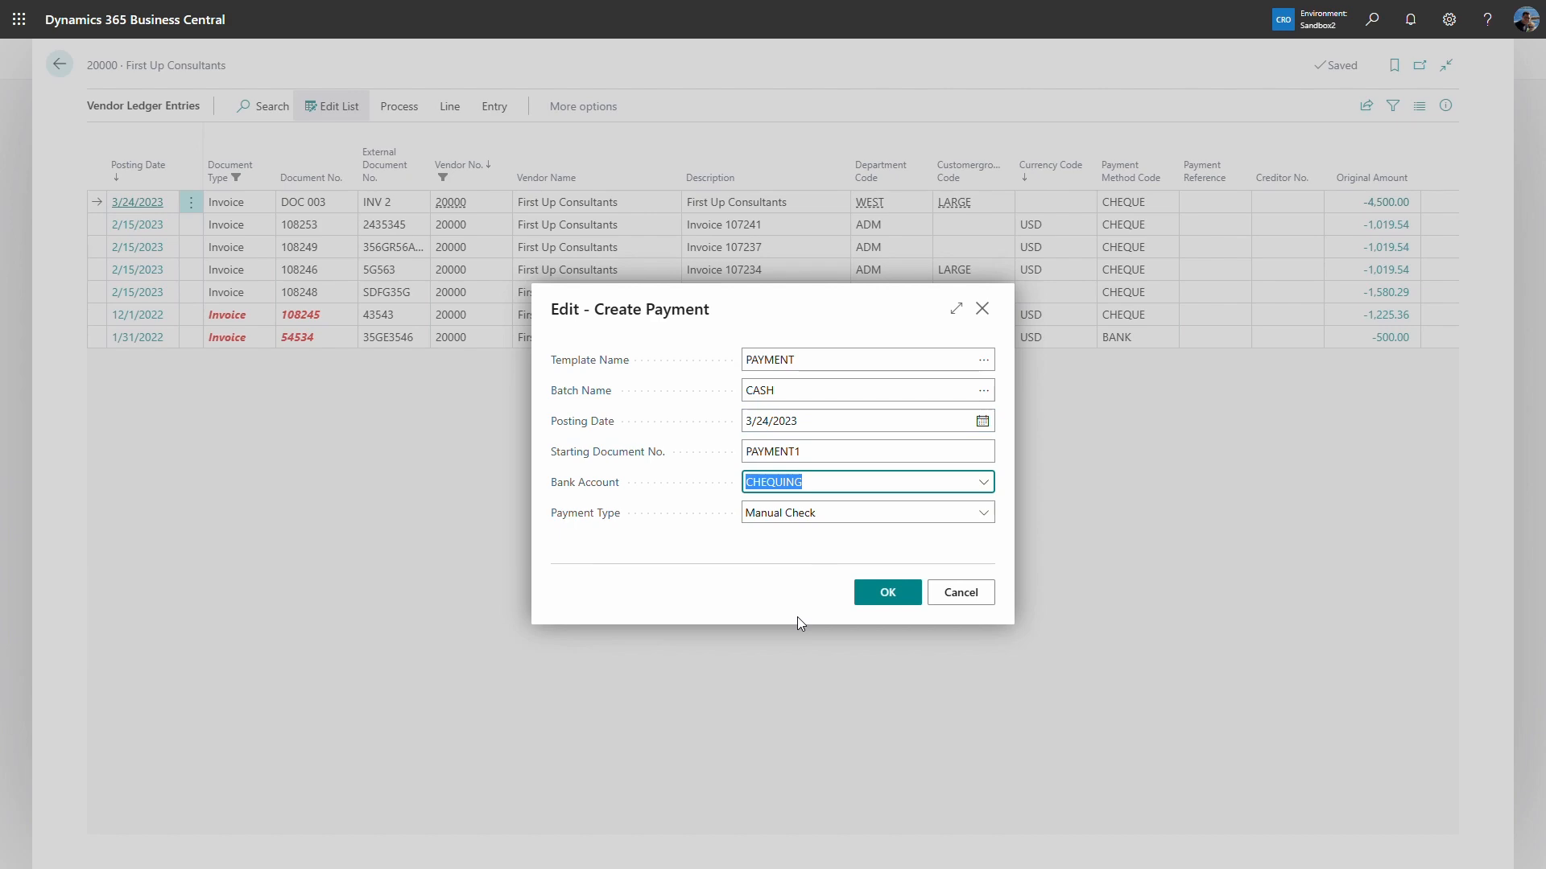
{"action": "left_click", "coordinate": [876, 593]}
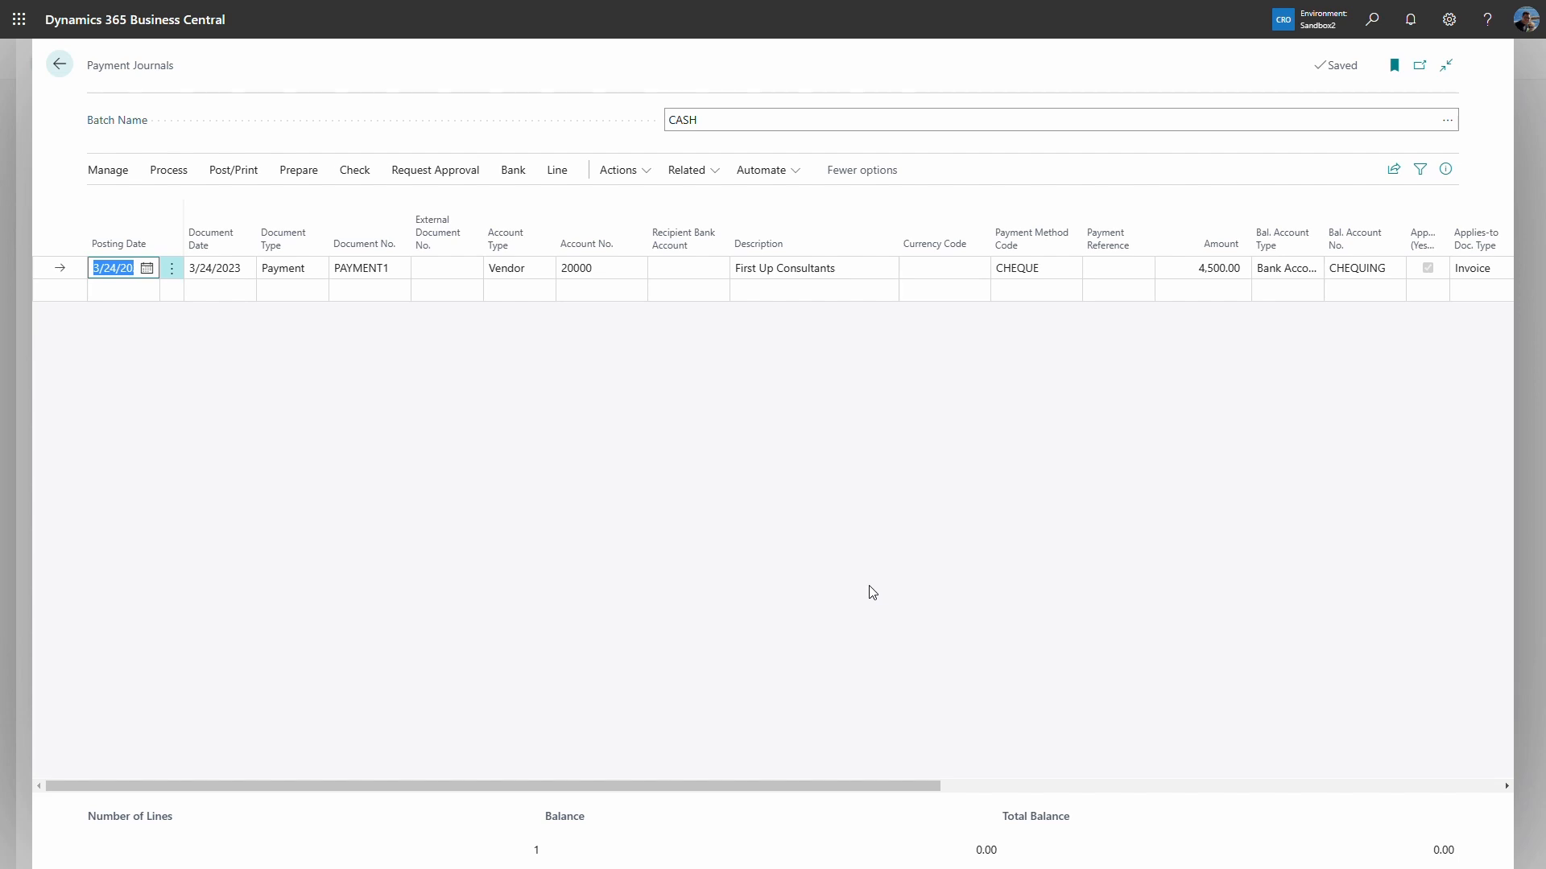
Set the Bal. Acct. Shortcut Dimension 1 Code on the PAYMENT1 journal line to EAST.
{"action": "left_click_drag", "start_coordinate": [869, 782], "coordinate": [1177, 766]}
{"action": "scroll", "coordinate": [1310, 758], "scroll_direction": "right", "scroll_amount": 3}
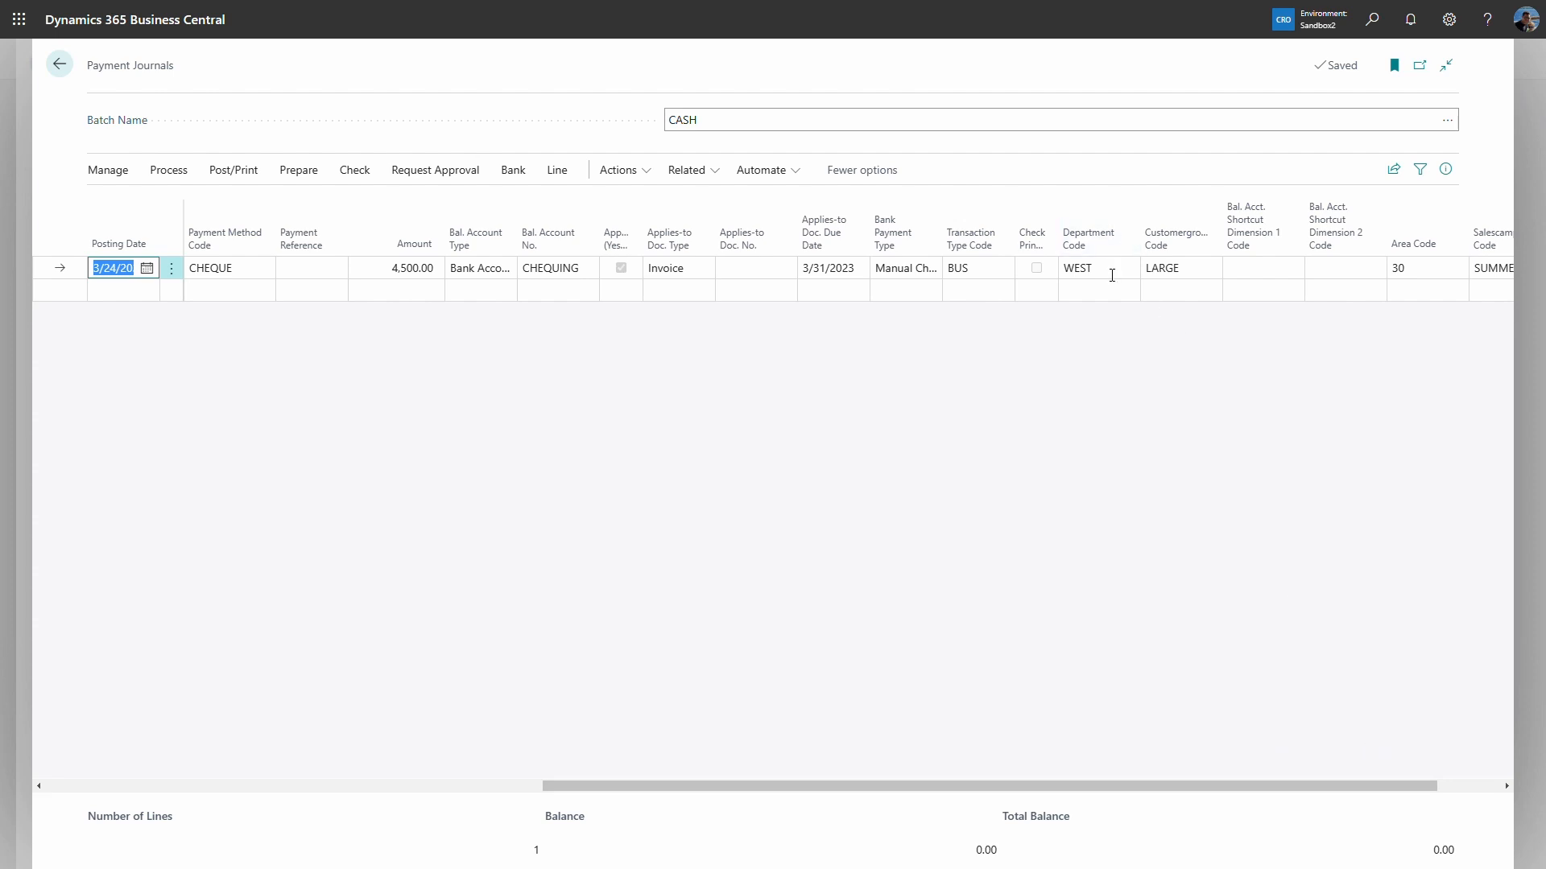
{"action": "left_click", "coordinate": [1272, 274]}
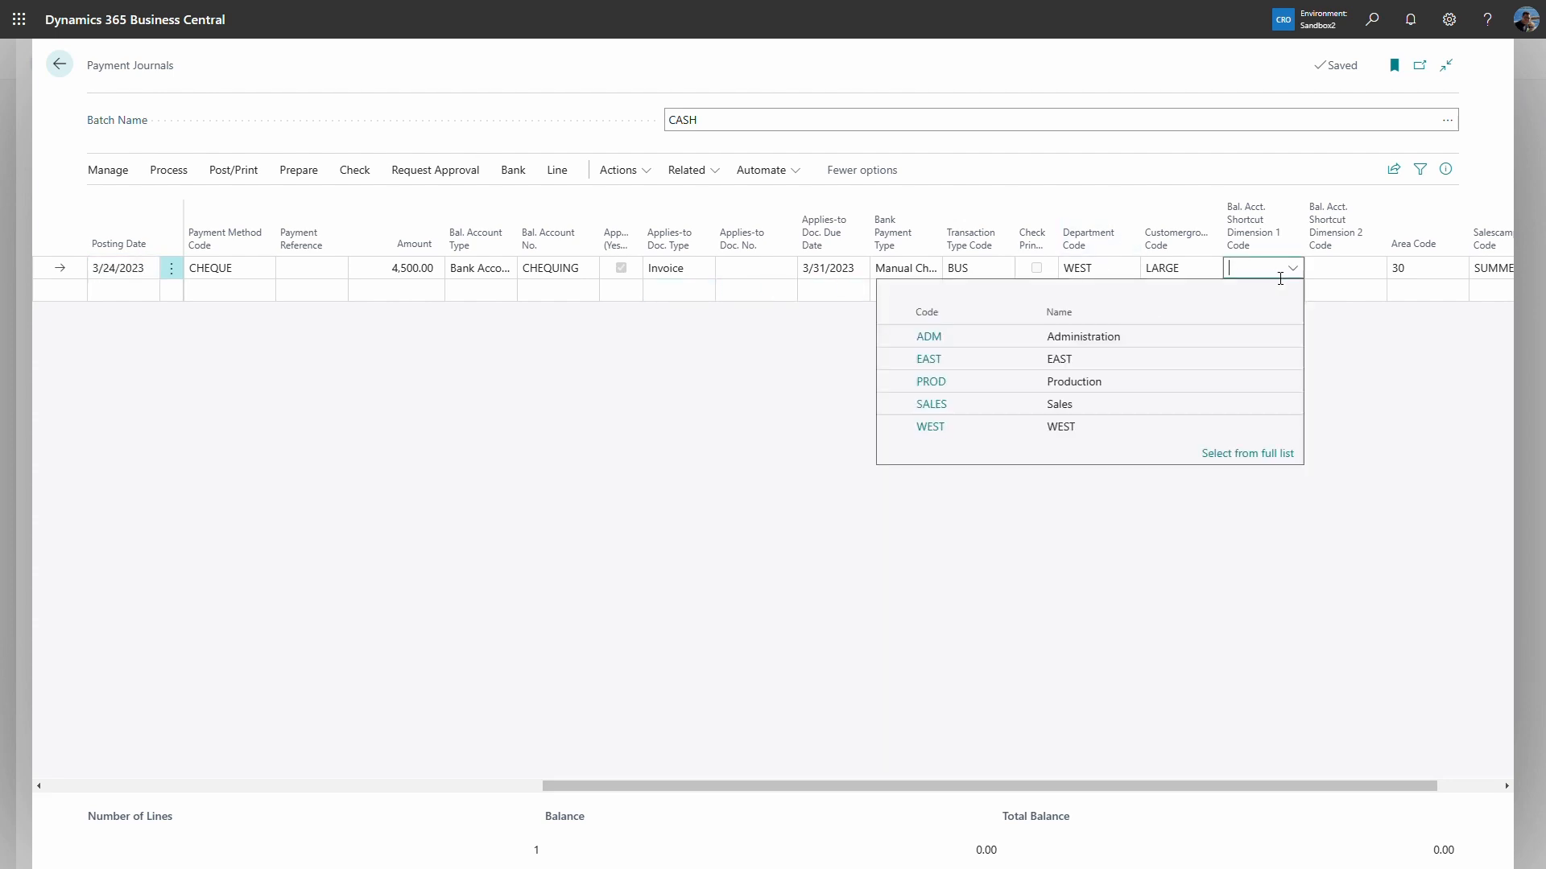
{"action": "left_click", "coordinate": [964, 370]}
{"action": "key", "text": "Tab"}
{"action": "left_click_drag", "start_coordinate": [1066, 785], "coordinate": [1159, 788]}
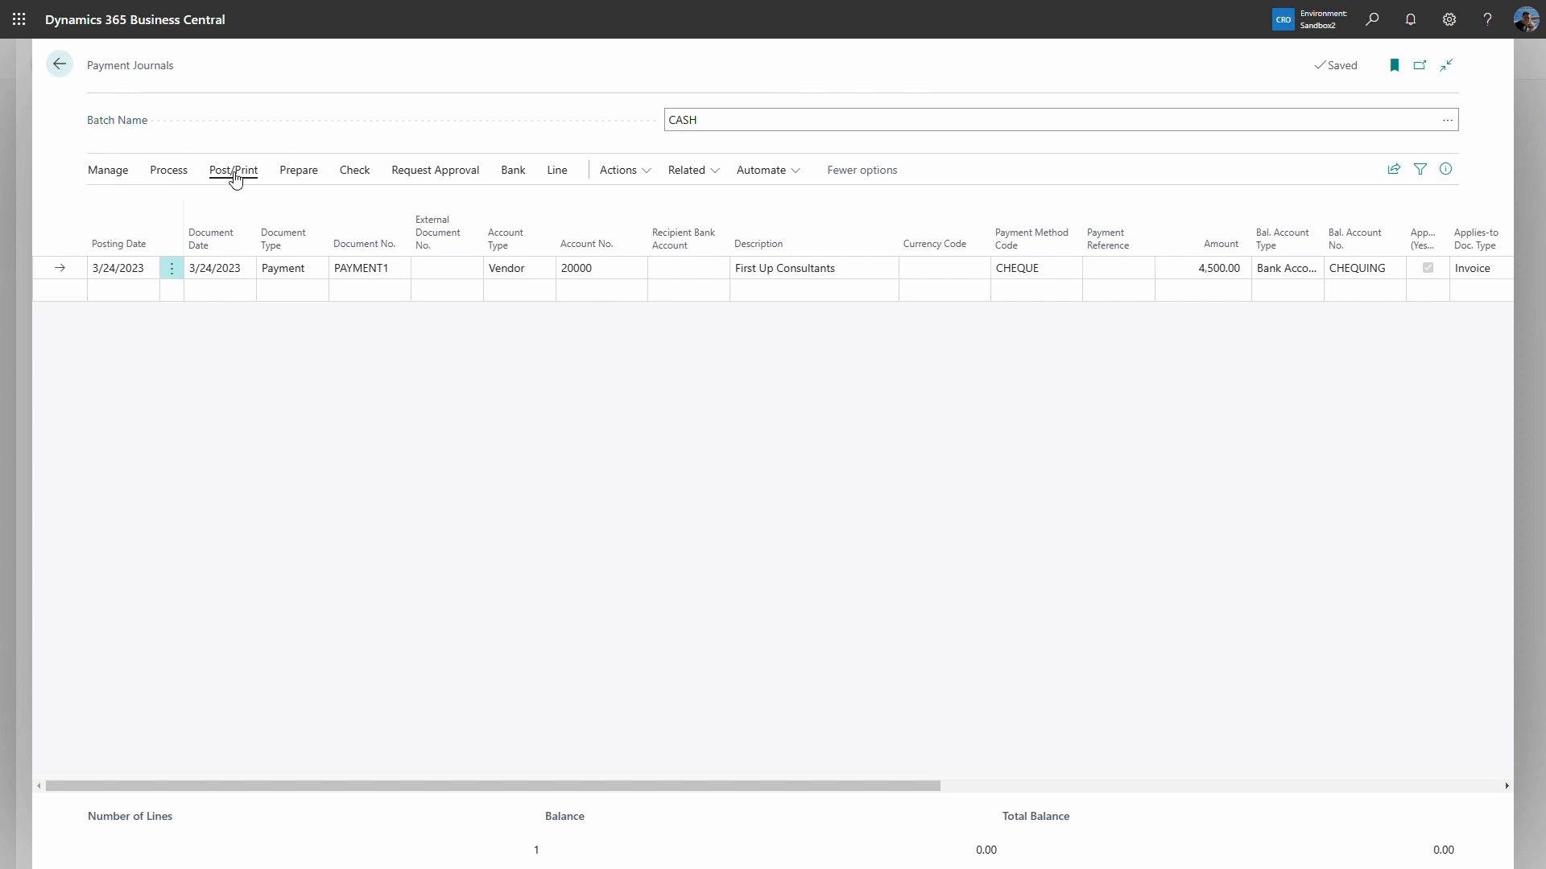
Post and balance the PAYMENT1 payment journal, and return to the home page.
{"action": "left_click", "coordinate": [235, 176]}
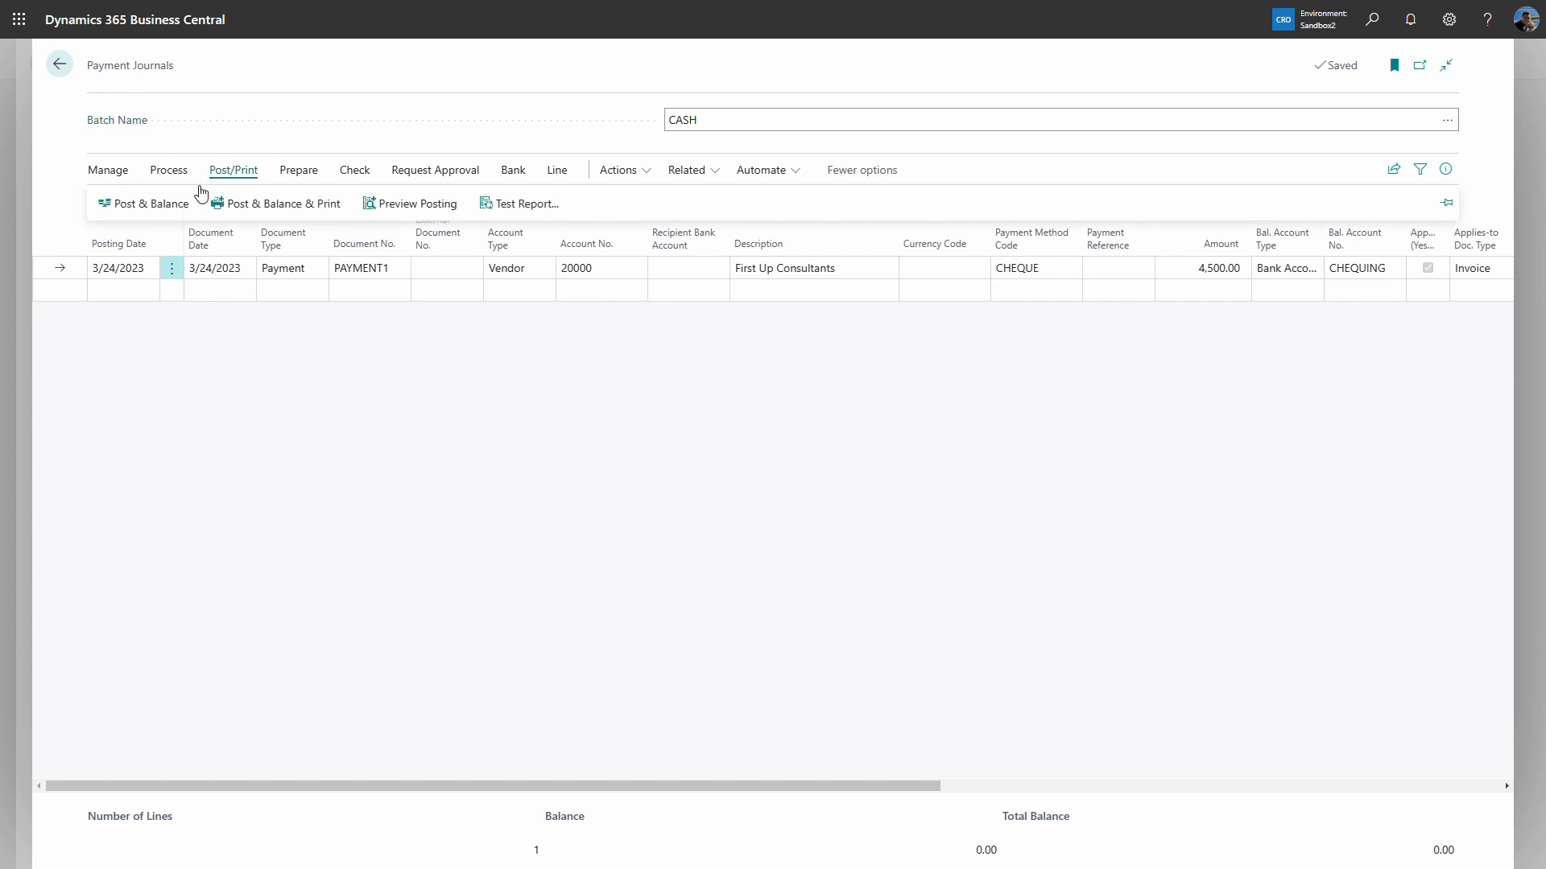
{"action": "left_click", "coordinate": [159, 205]}
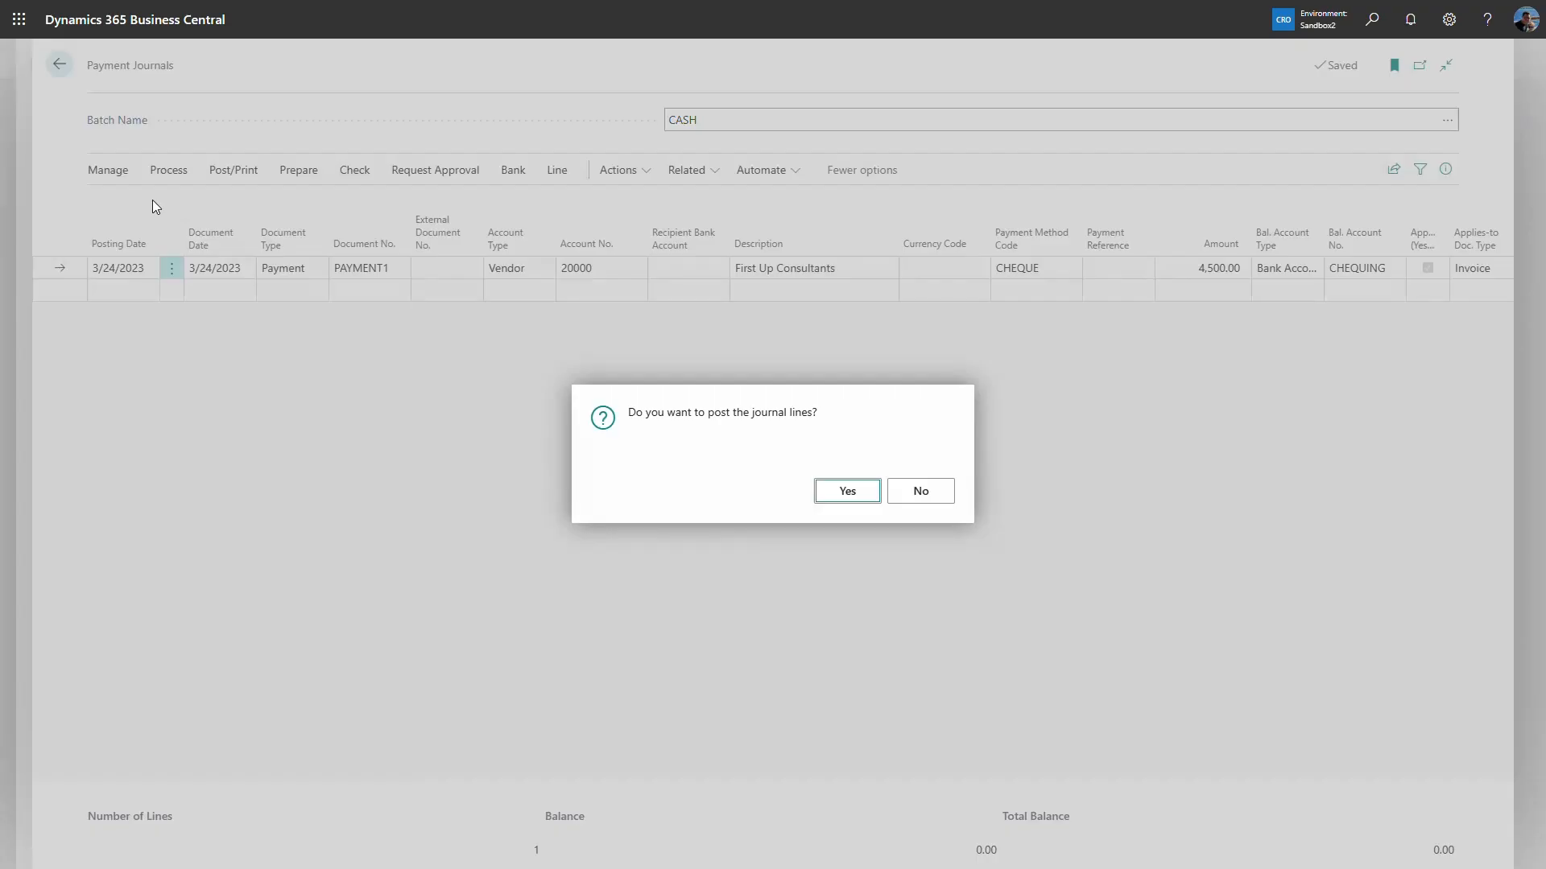
{"action": "left_click", "coordinate": [854, 499]}
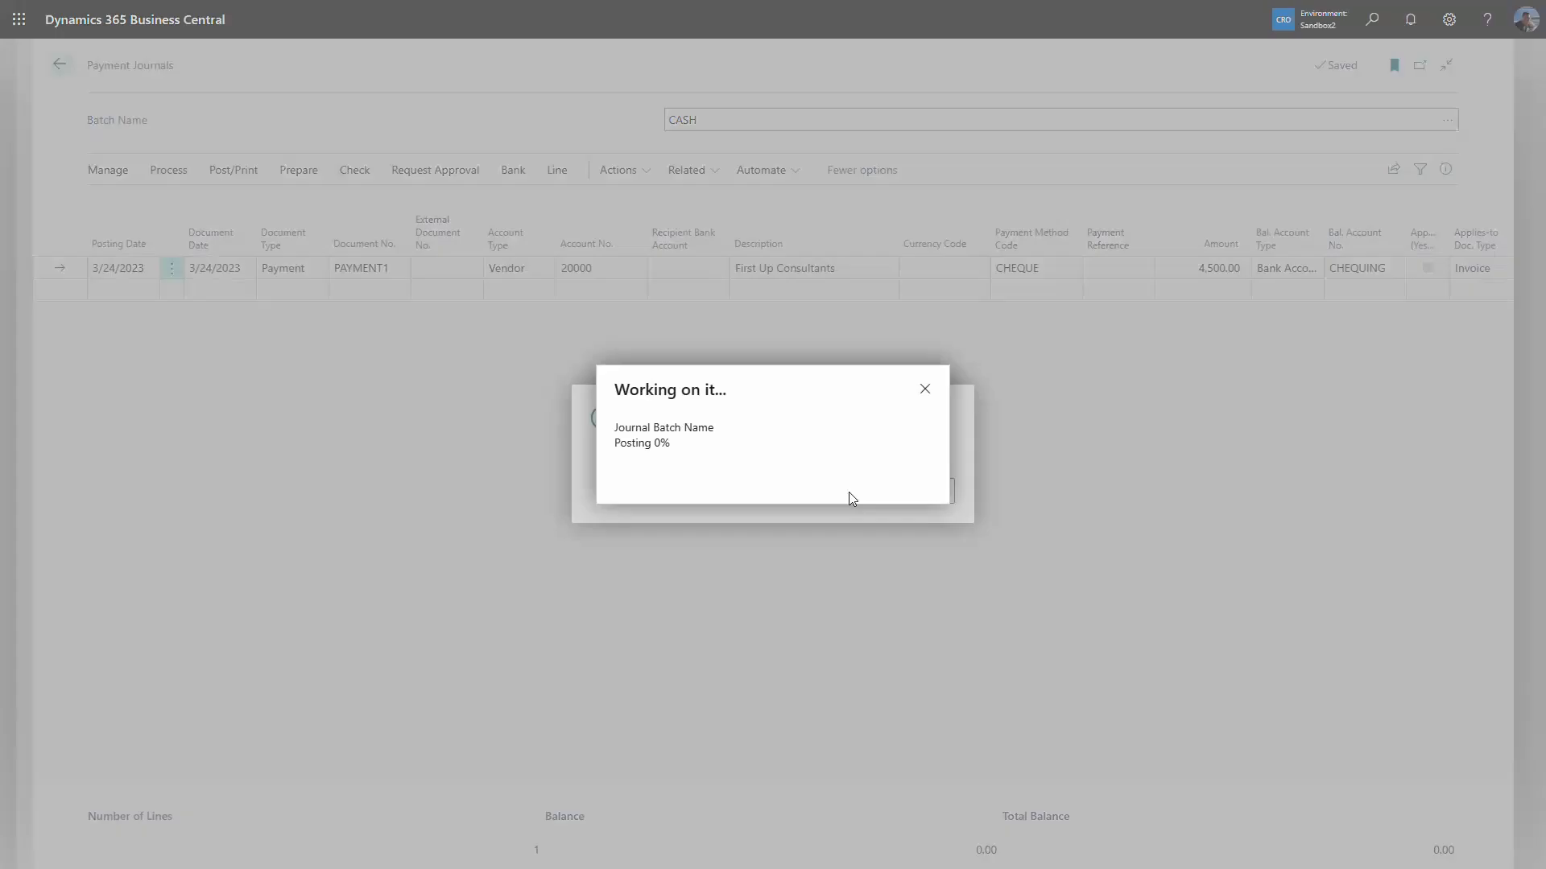
{"action": "left_click", "coordinate": [854, 492]}
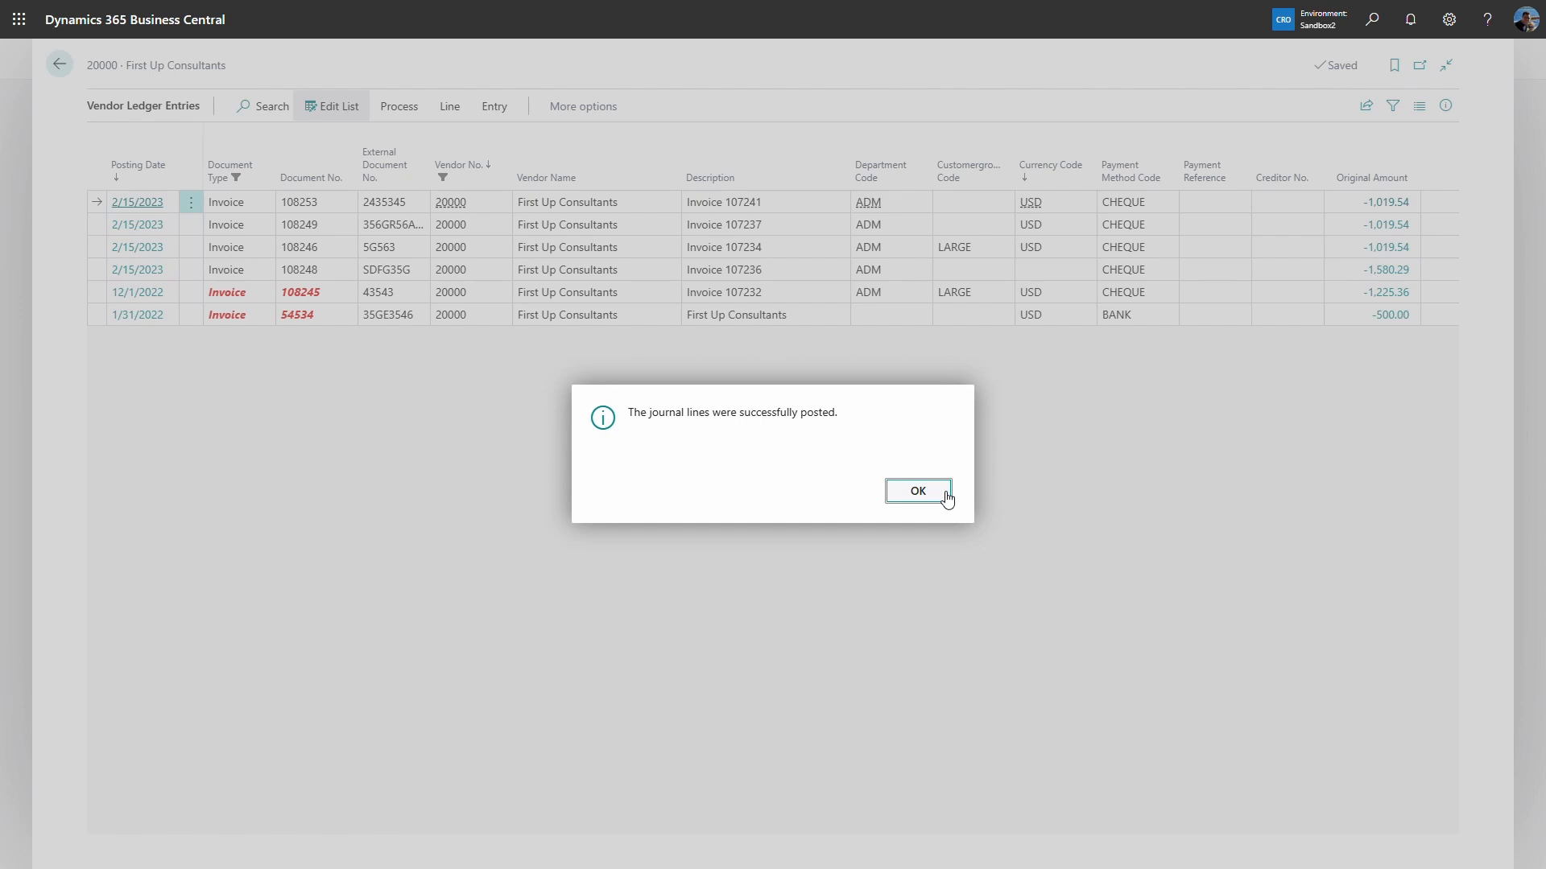
{"action": "left_click", "coordinate": [946, 499]}
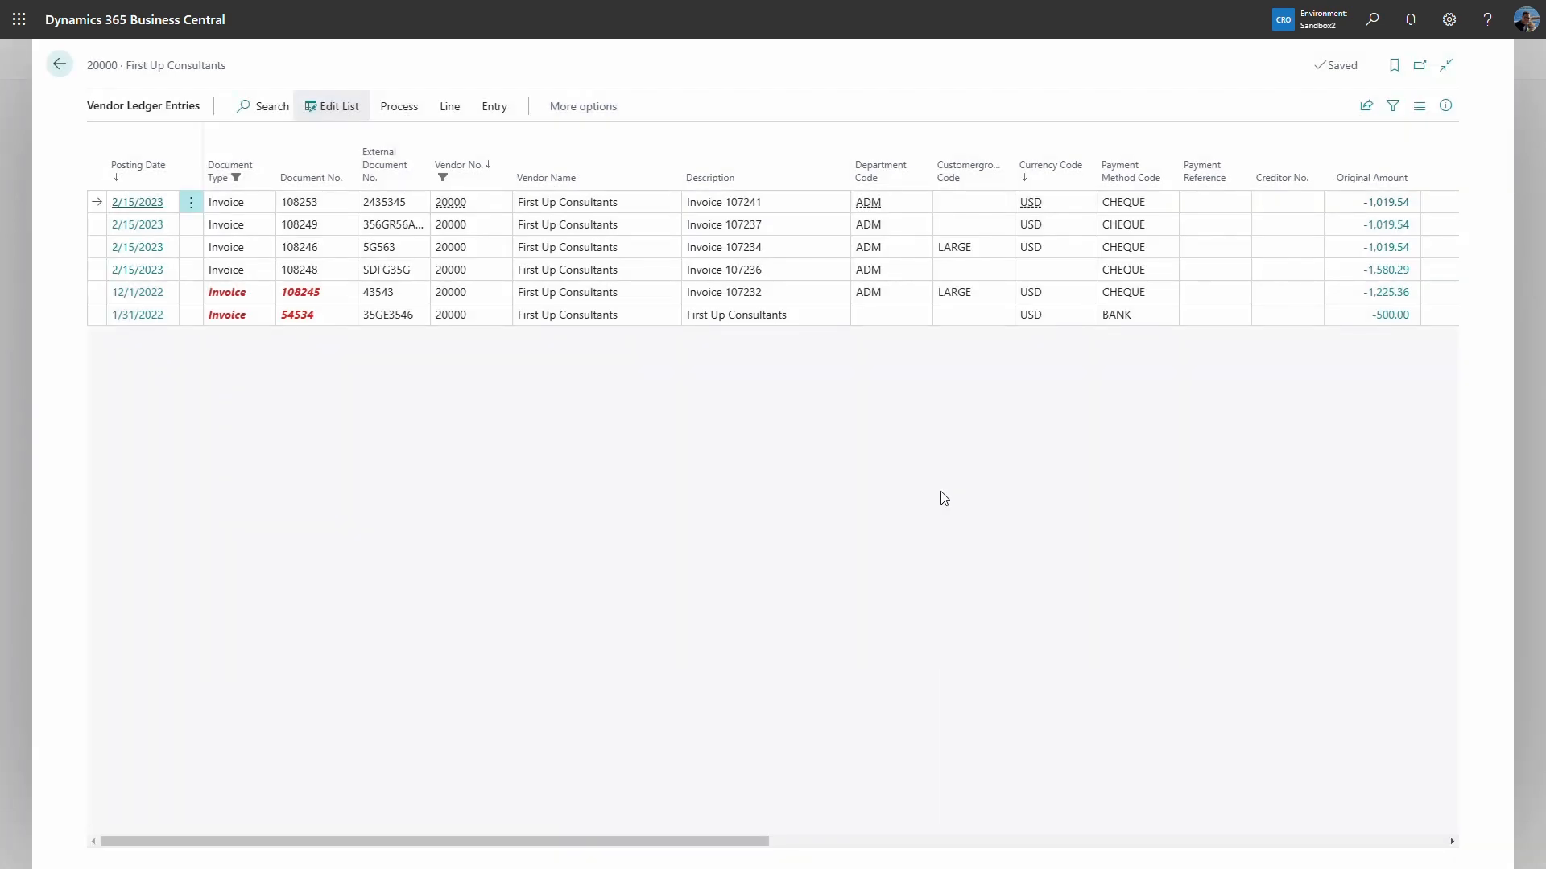
{"action": "left_click", "coordinate": [59, 63]}
{"action": "left_click", "coordinate": [62, 76]}
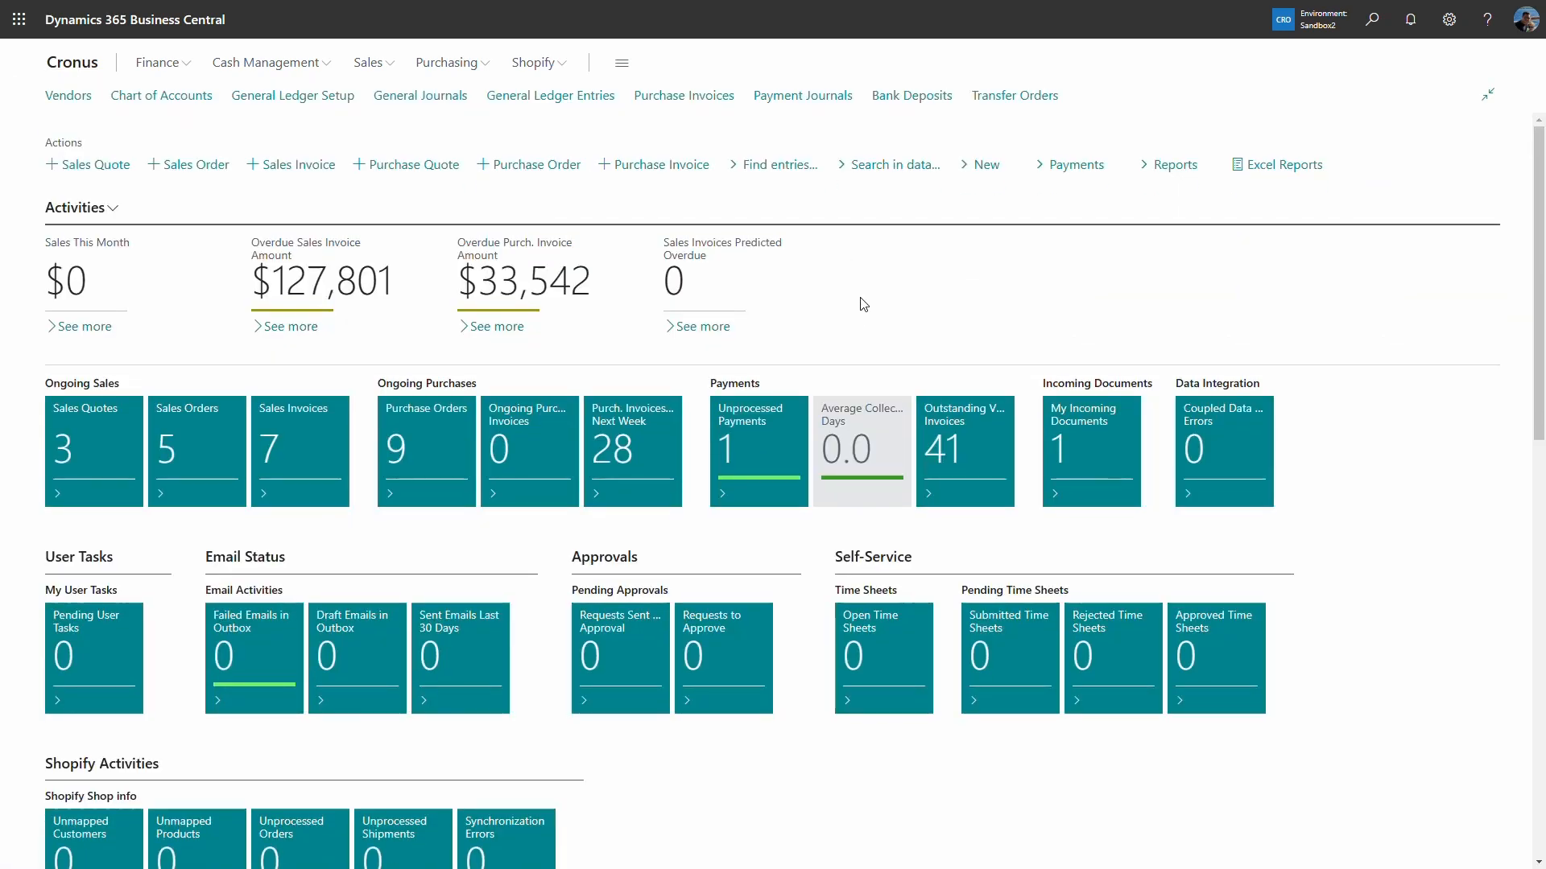
Show the PAYMENT1 ledger entries dated 03/24/23 in the Multi Entity Control Overview view, and compare the WEST and EAST payment and balancing entries.
{"action": "left_click", "coordinate": [585, 97]}
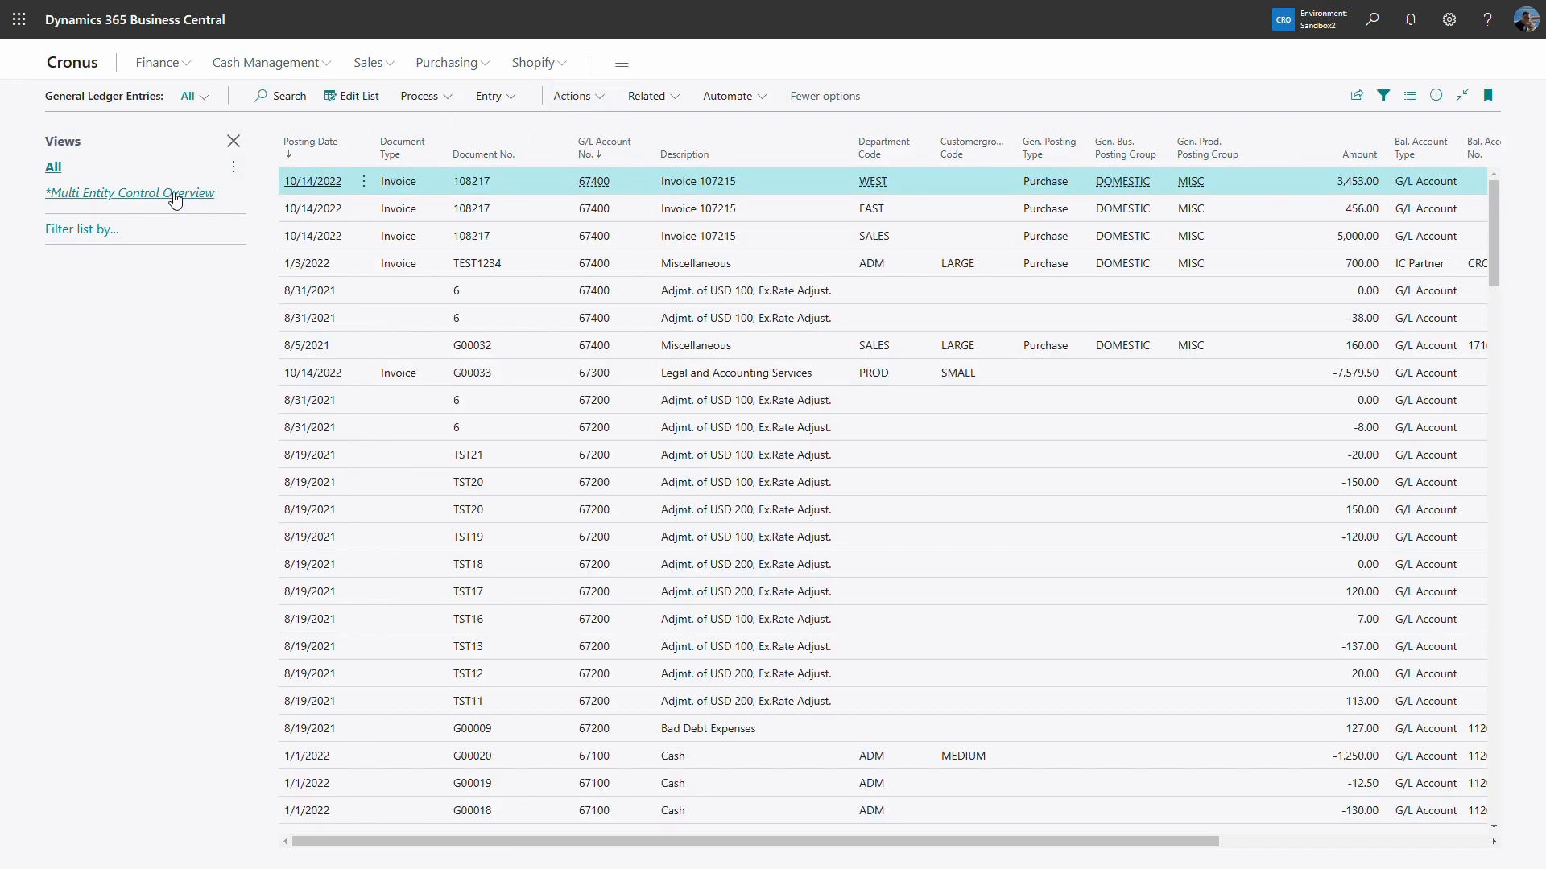
{"action": "left_click", "coordinate": [176, 194]}
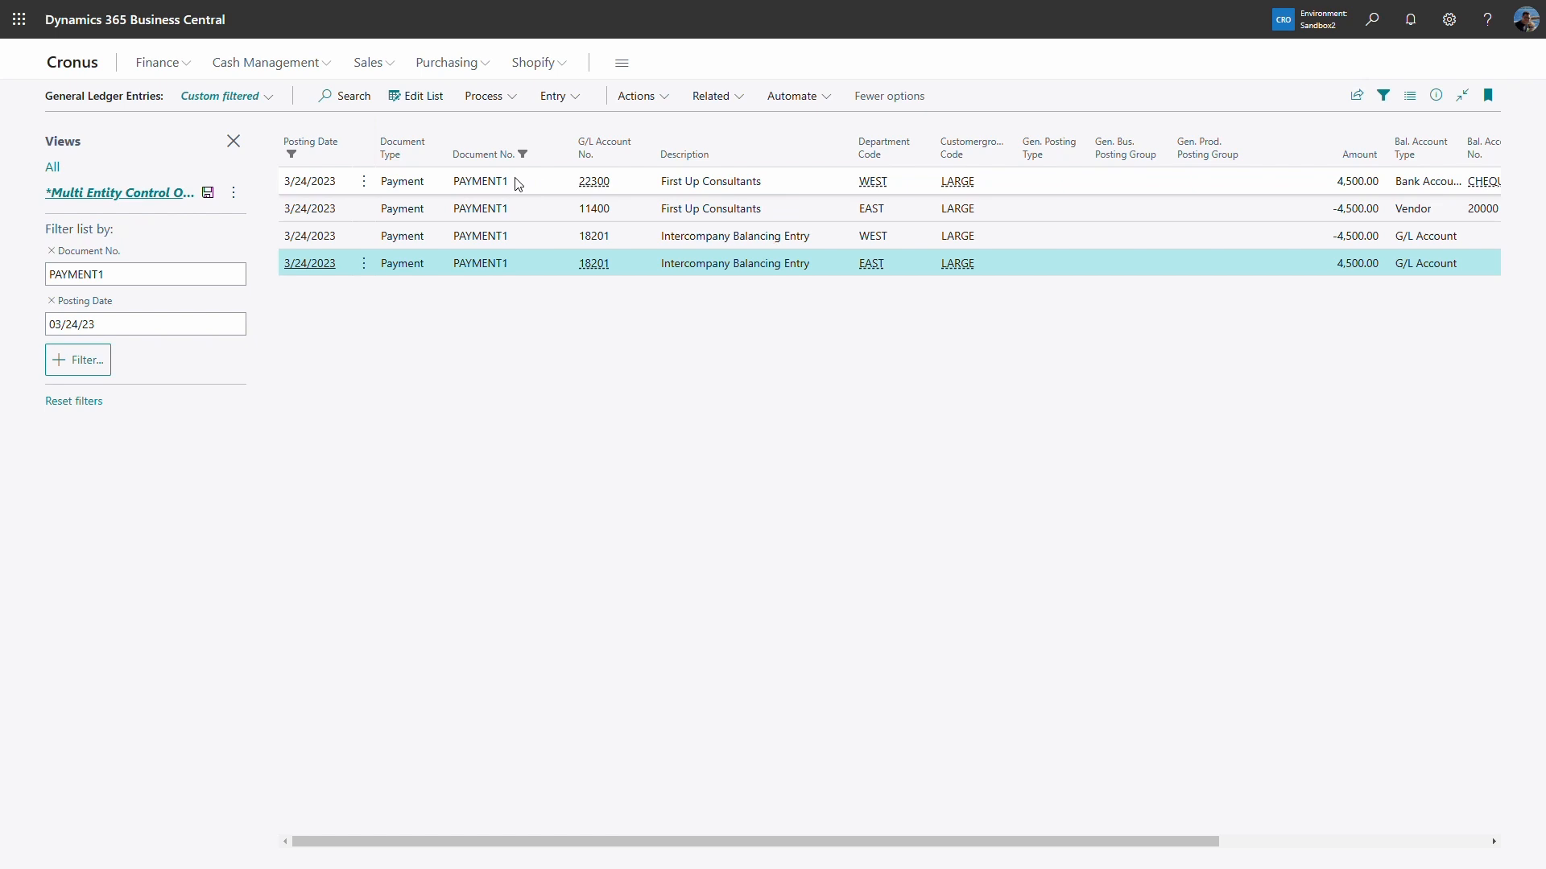
{"action": "left_click", "coordinate": [1012, 183]}
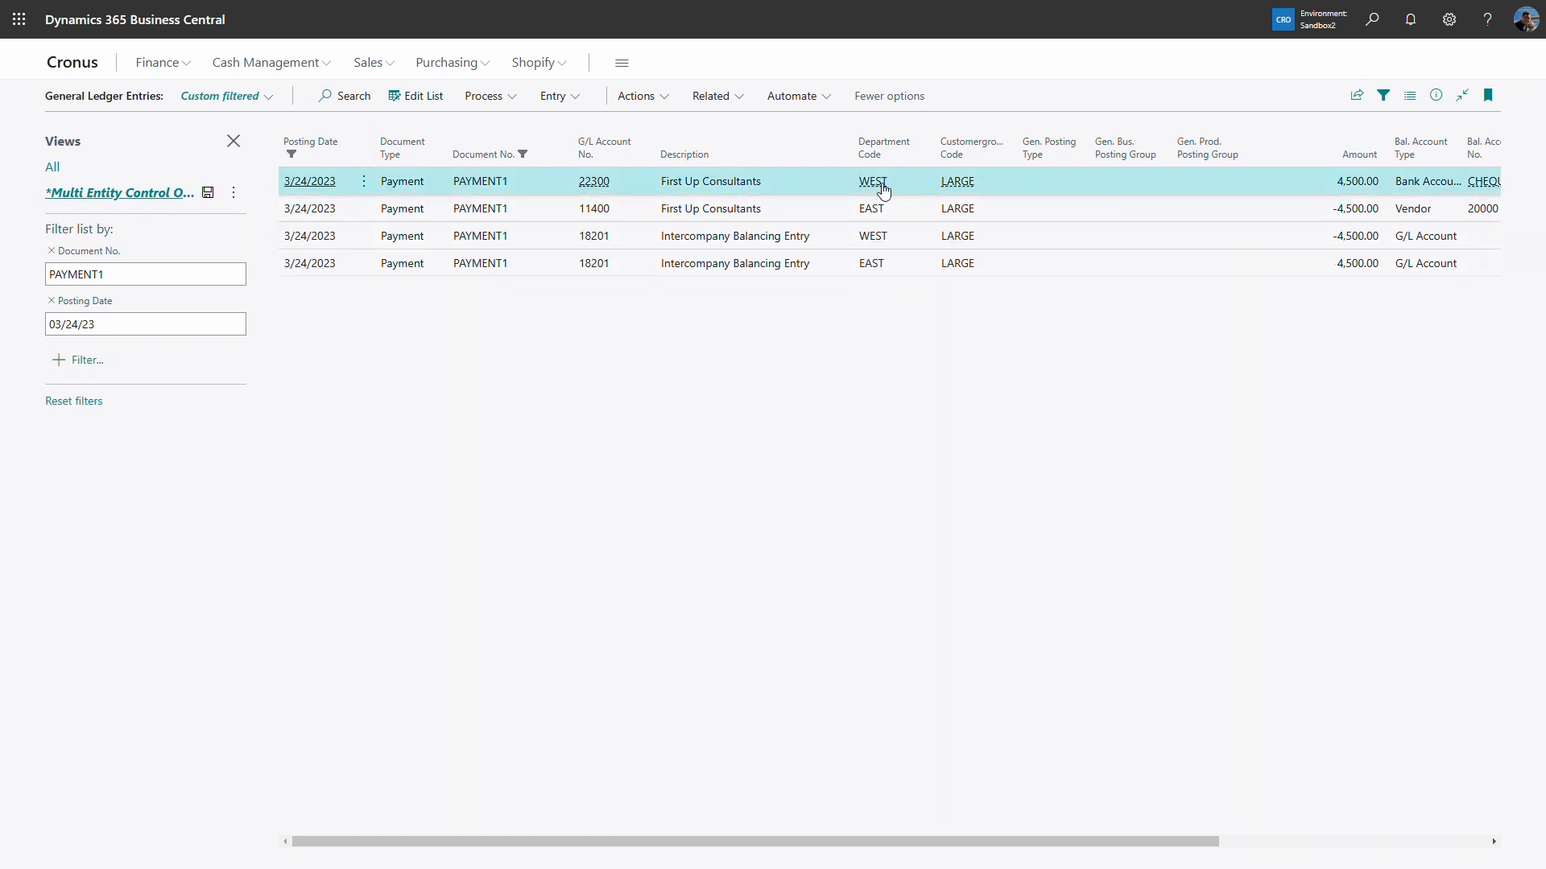
{"action": "left_click", "coordinate": [1053, 214]}
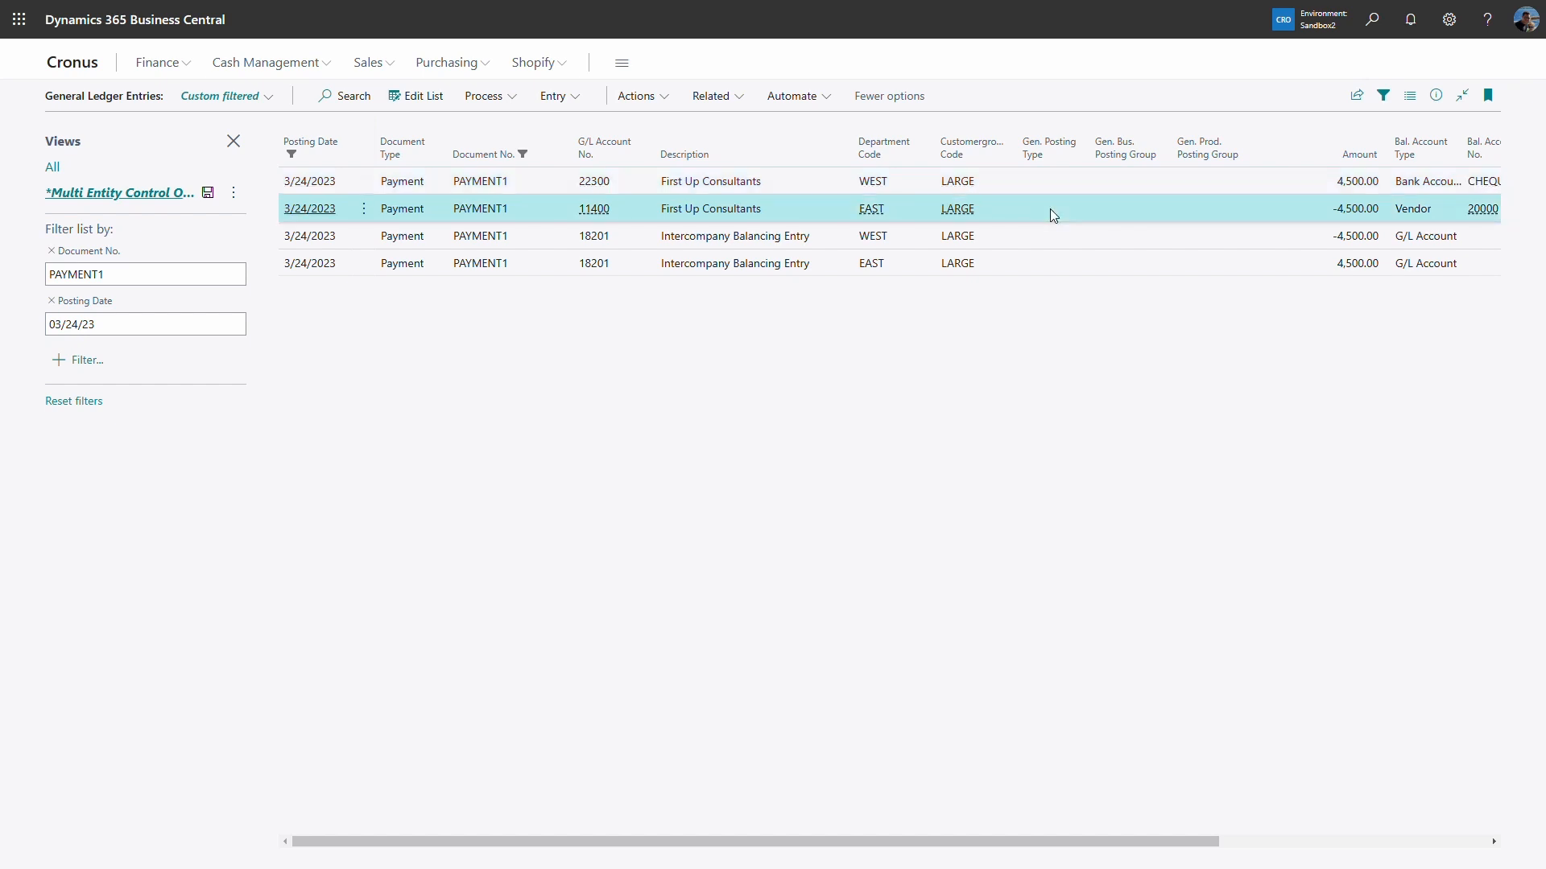
{"action": "left_click", "coordinate": [1059, 244]}
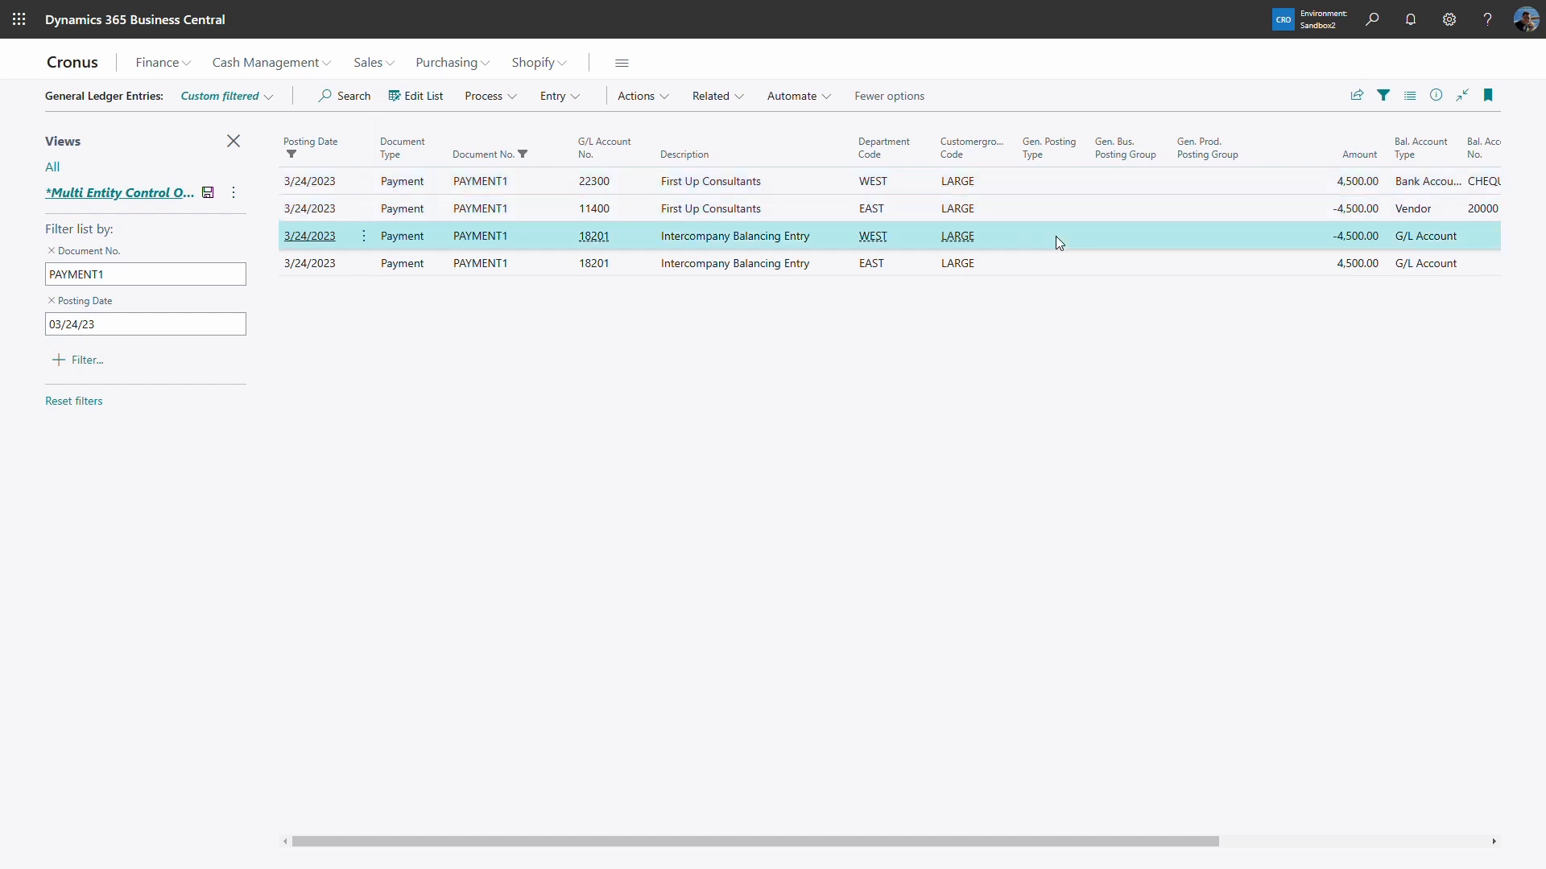
{"action": "left_click", "coordinate": [1070, 264]}
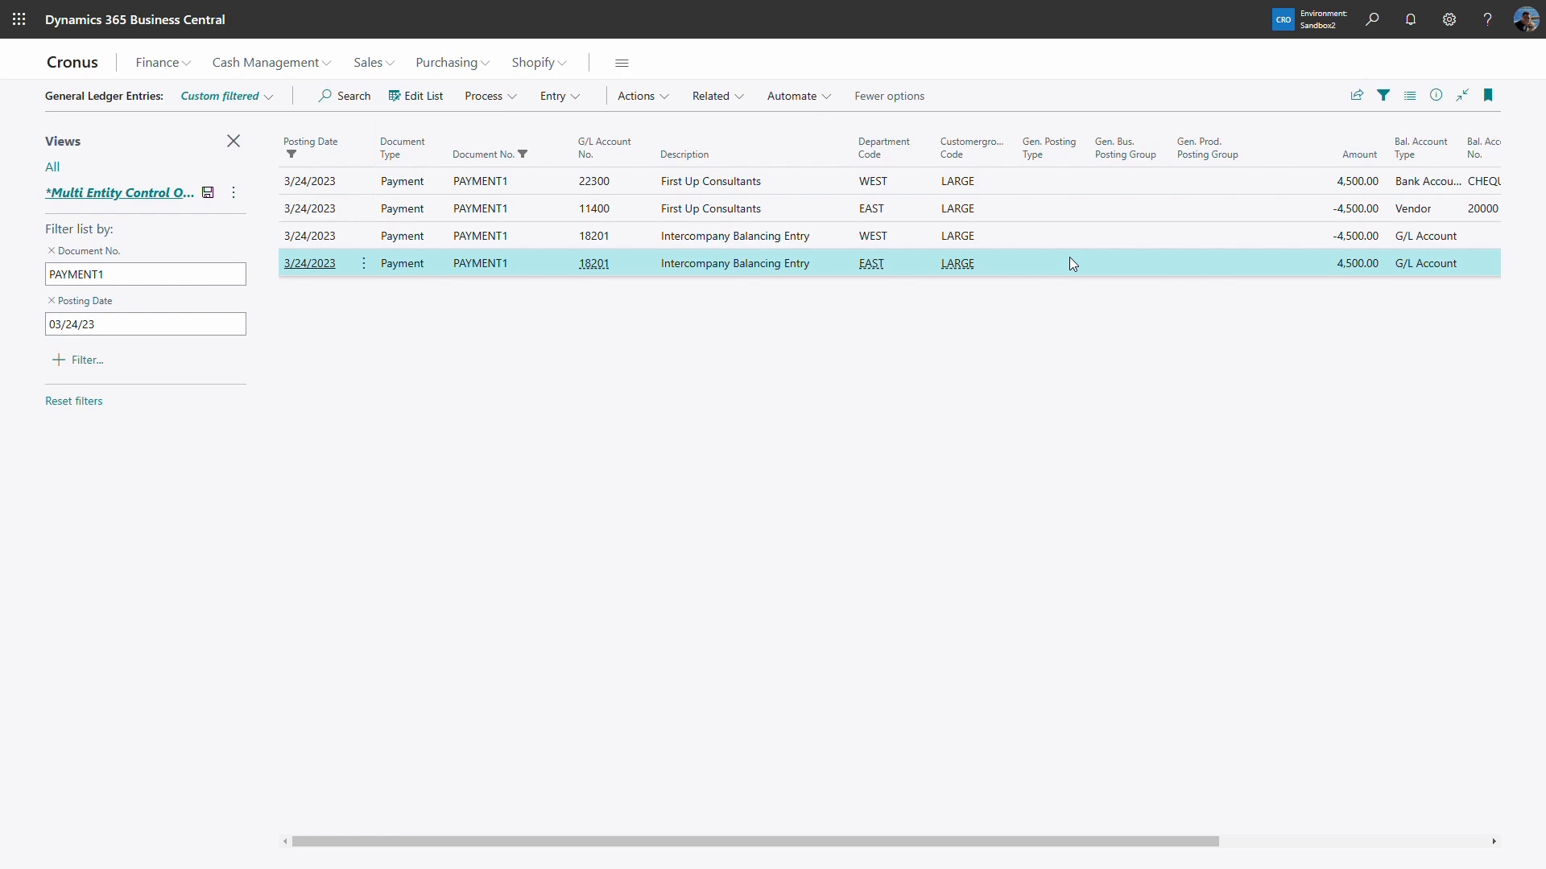
{"action": "left_click", "coordinate": [1464, 102]}
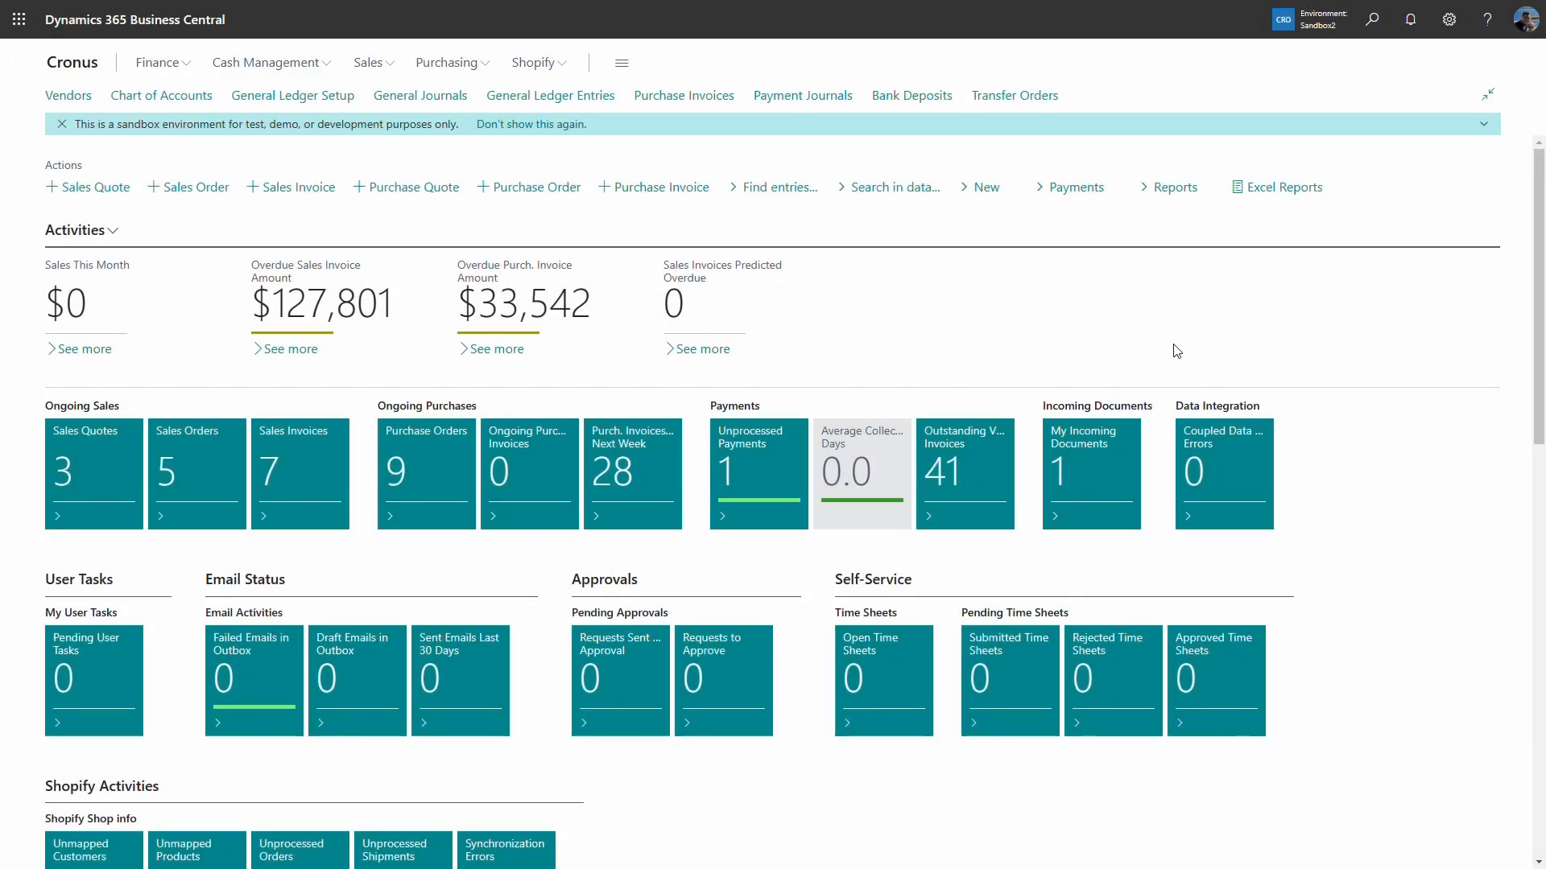
Create a new bank deposit for the CHEQUING account with a total deposit amount of 500.
{"action": "left_click", "coordinate": [917, 102]}
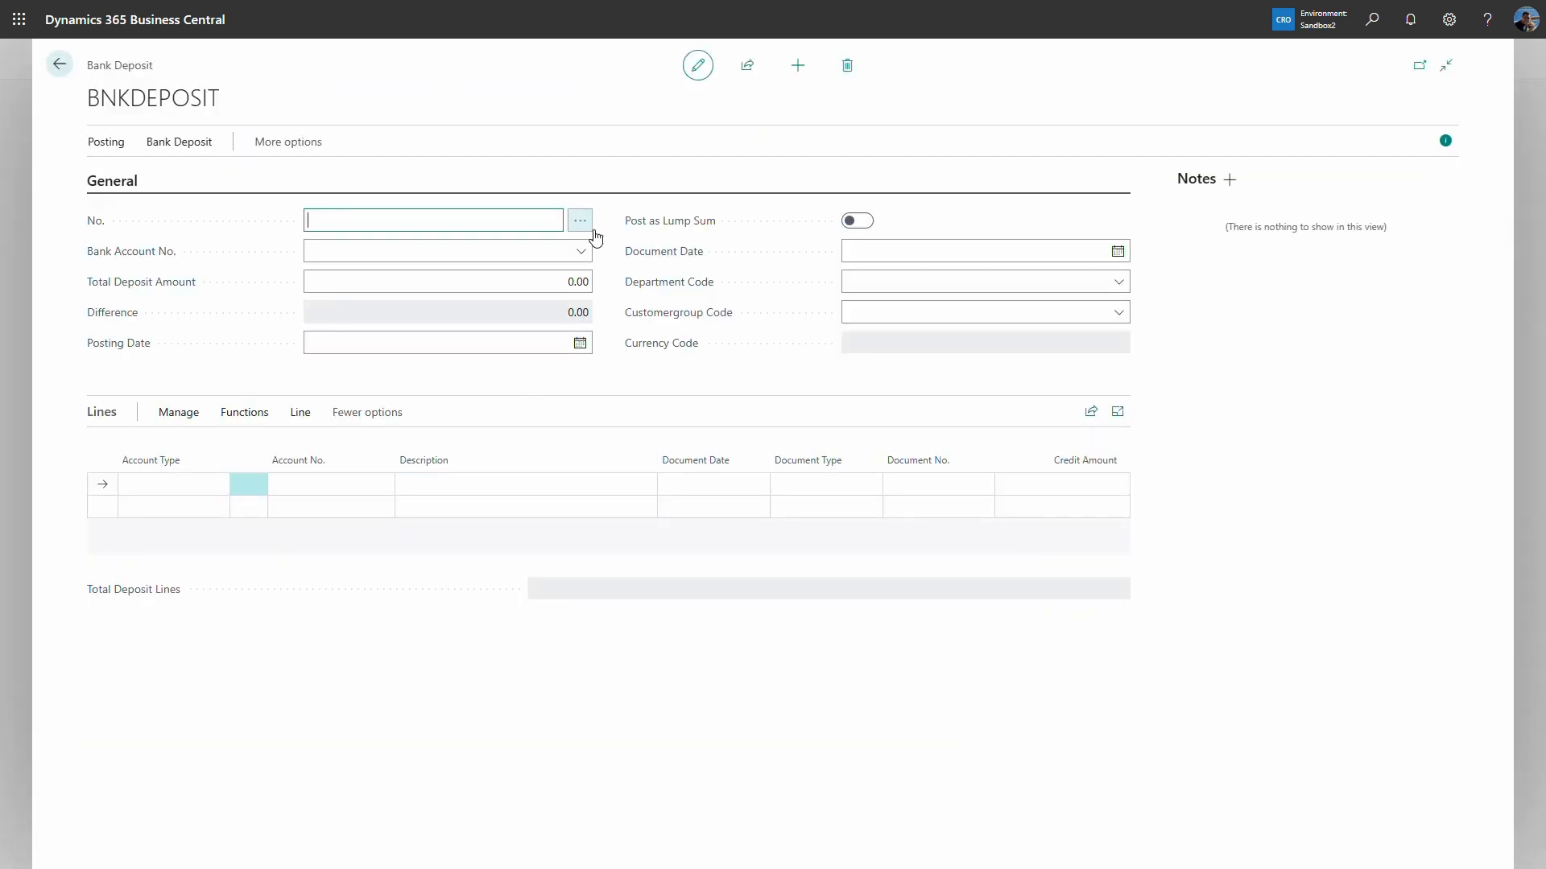
{"action": "left_click", "coordinate": [583, 252]}
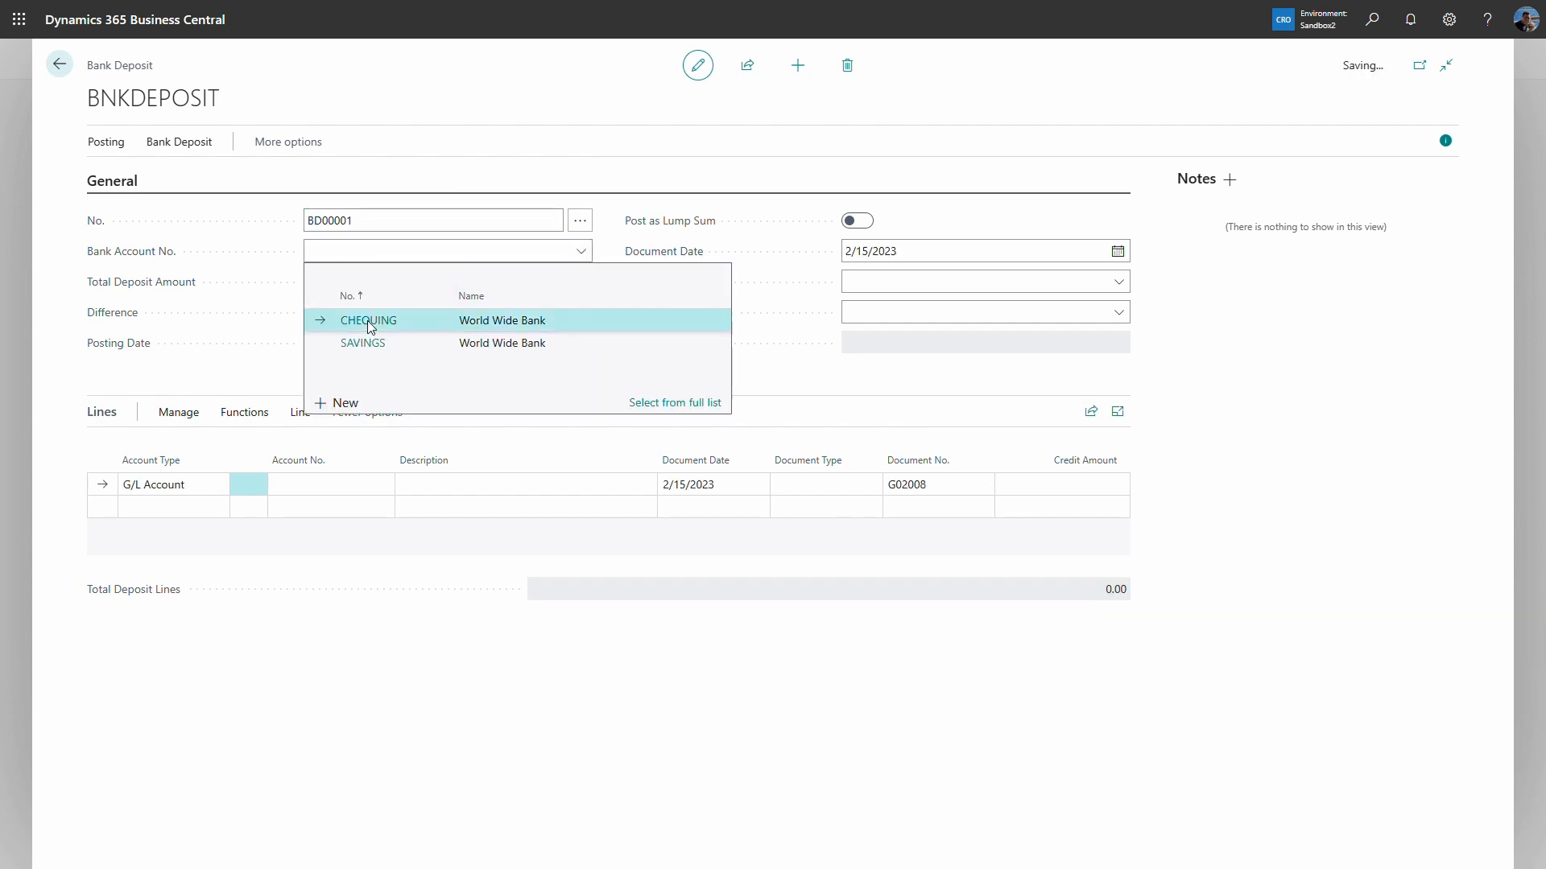
{"action": "left_click", "coordinate": [367, 320]}
{"action": "left_click", "coordinate": [471, 284]}
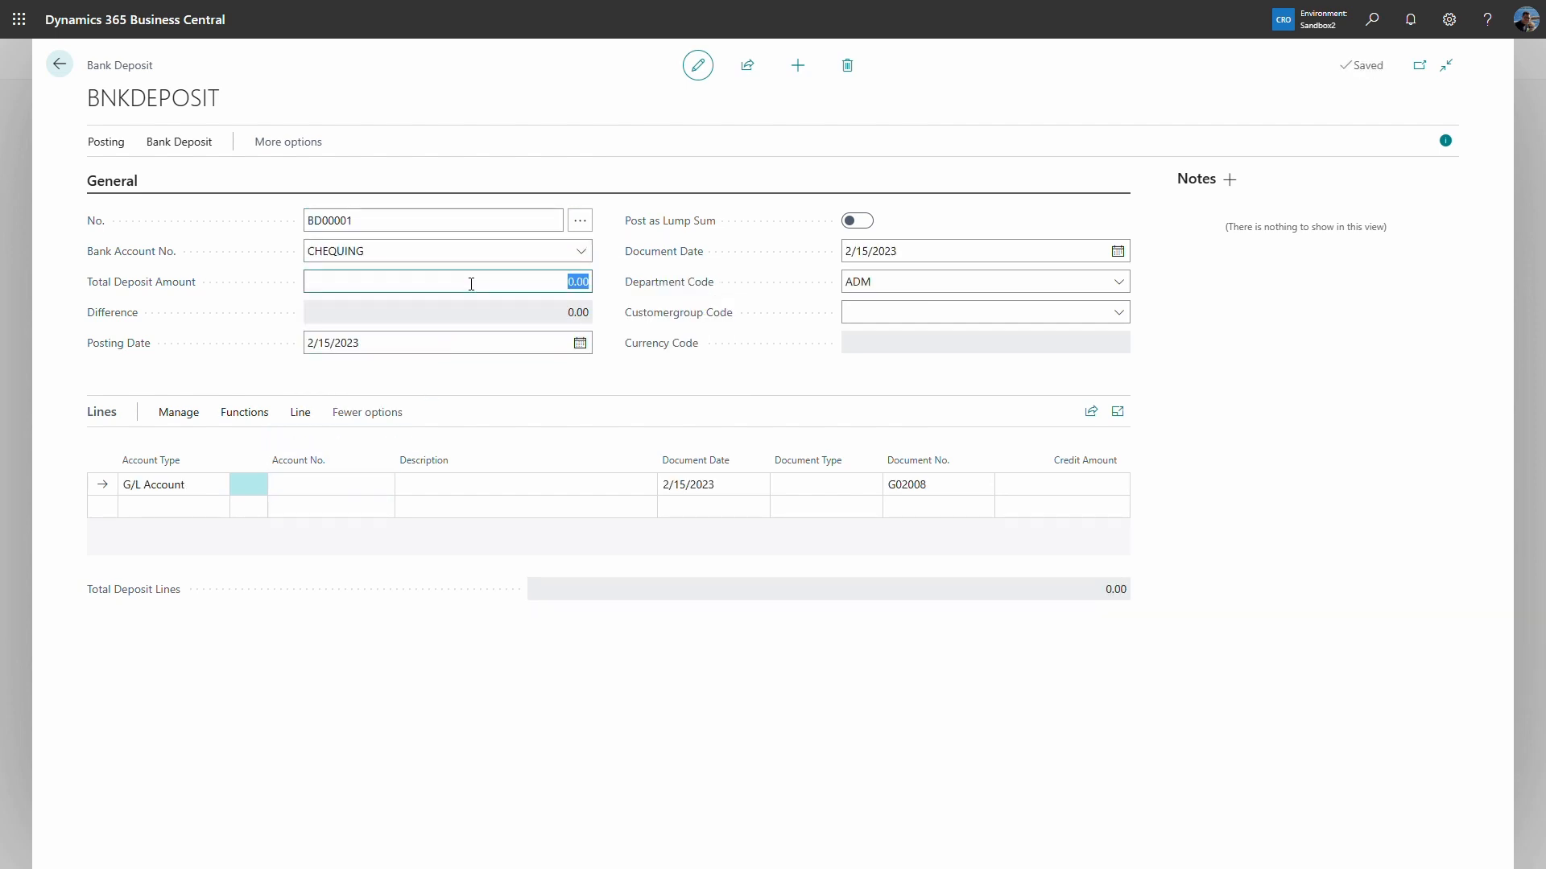
{"action": "type", "text": "50"}
{"action": "key", "text": "Tab"}
{"action": "key", "text": "Tab"}
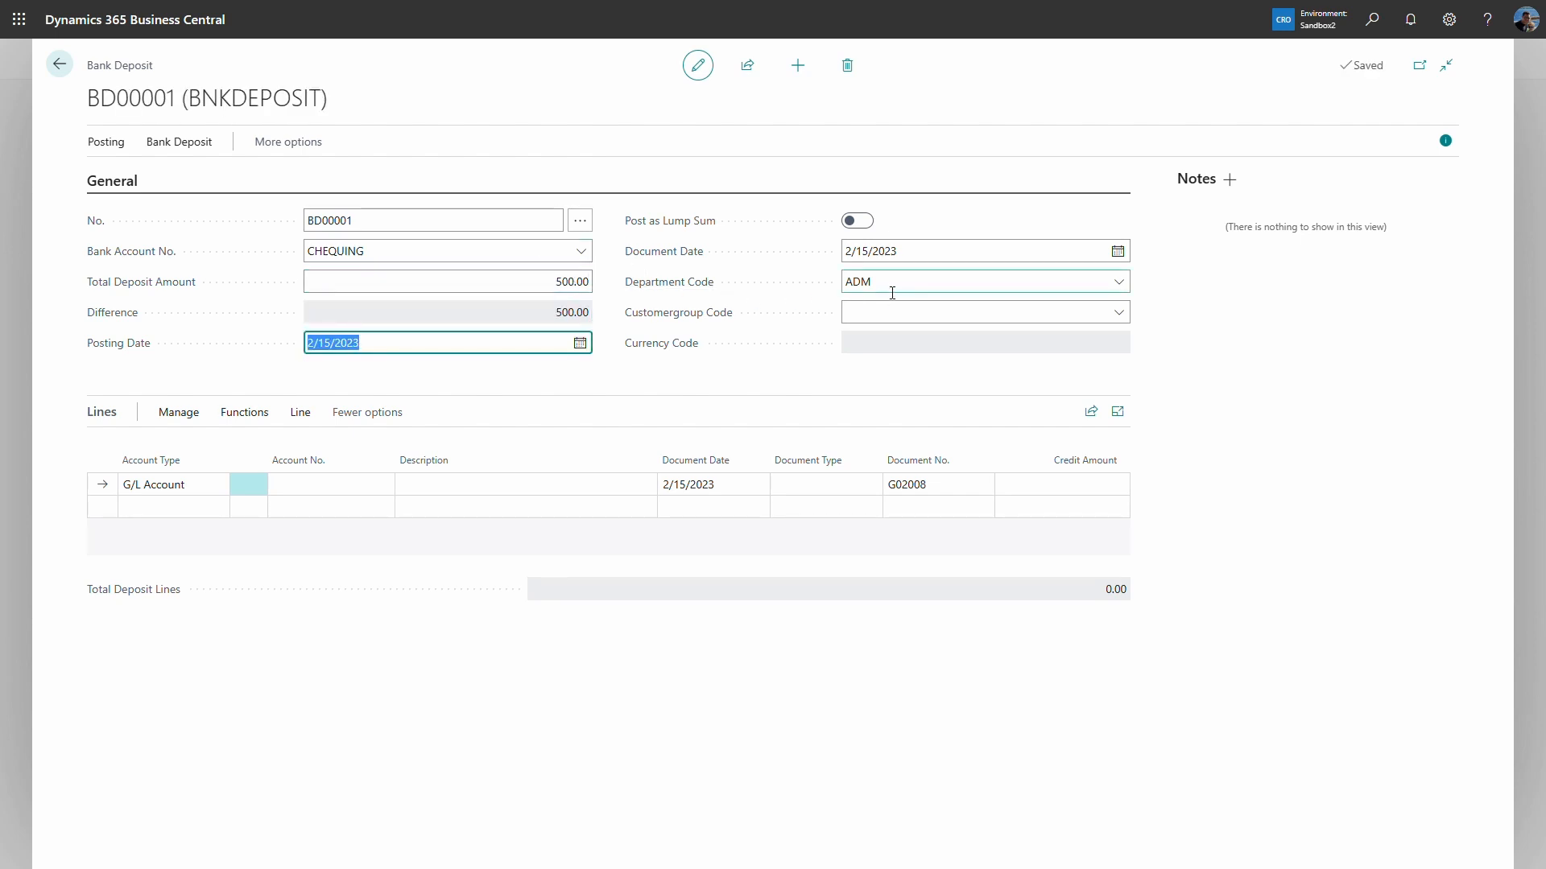
Set the bank deposit's posting date and document date to 3/24/2023.
{"action": "type", "text": "3/24/2023"}
{"action": "key", "text": "Tab"}
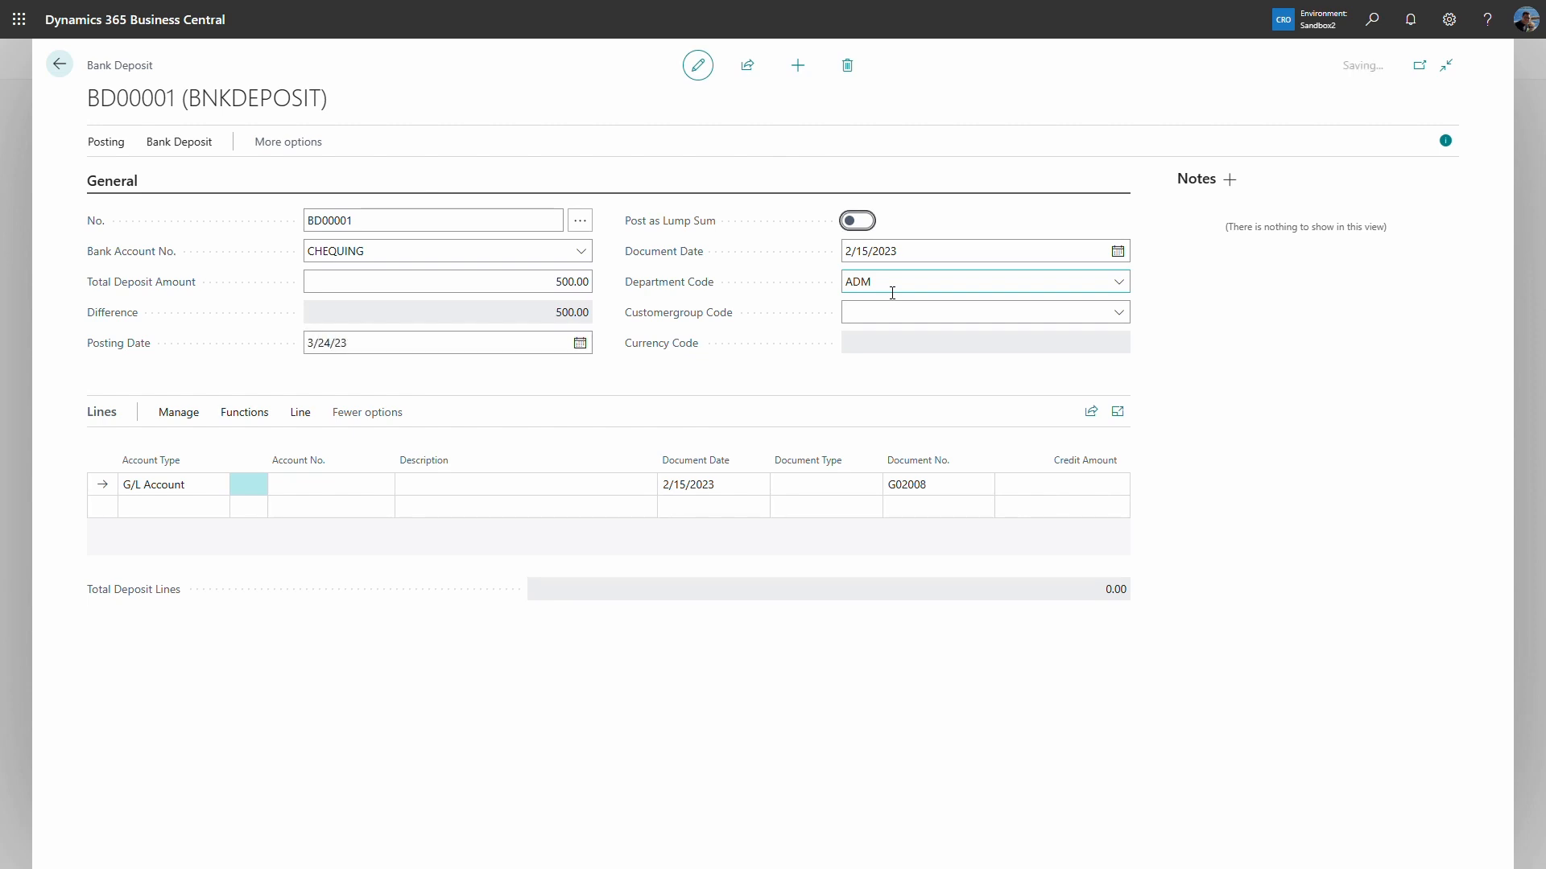
{"action": "key", "text": "Tab"}
{"action": "type", "text": "3/24/2023"}
{"action": "key", "text": "Tab"}
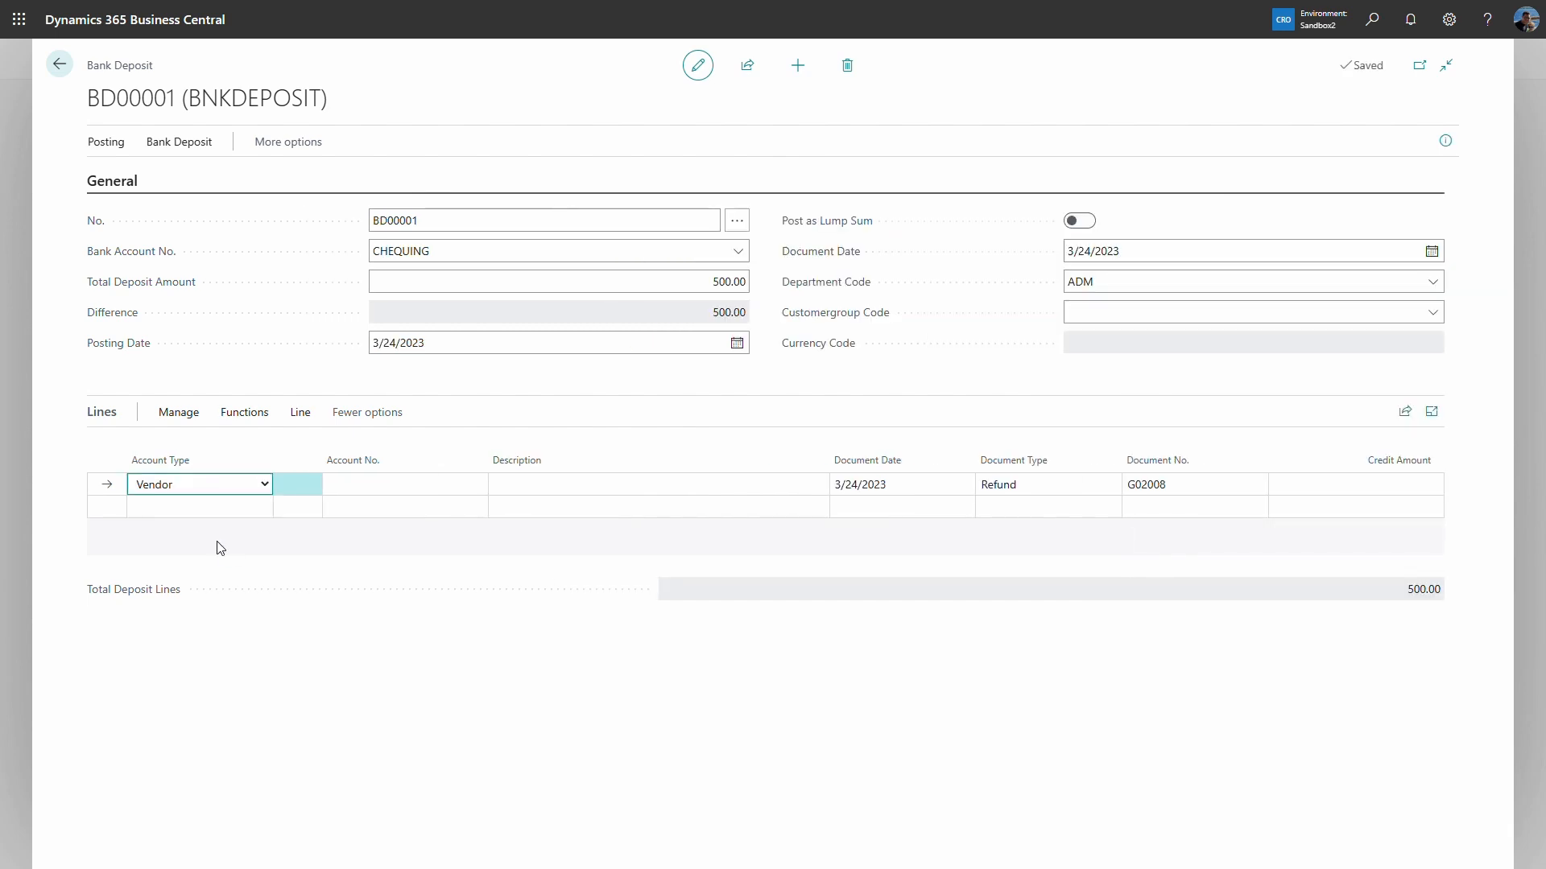
Enter a vendor refund line for First Up Consultants with a credit amount of 500 on the bank deposit.
{"action": "left_click", "coordinate": [372, 487]}
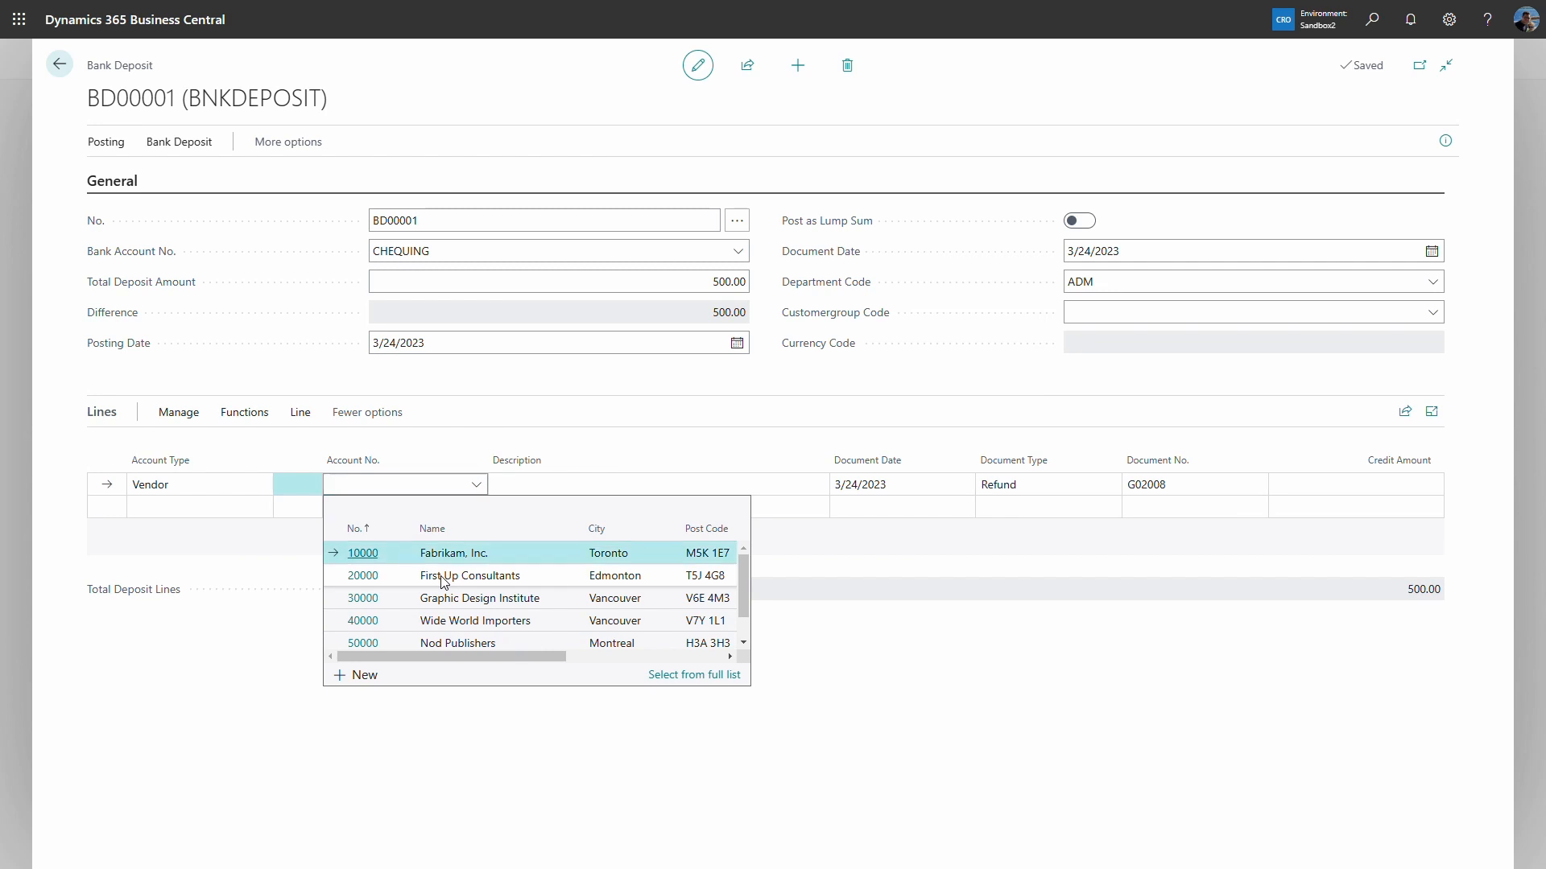
{"action": "left_click", "coordinate": [442, 577]}
{"action": "key", "text": "Tab"}
{"action": "key", "text": "Tab"}
{"action": "key", "text": "Tab"}
{"action": "key", "text": "Tab"}
{"action": "key", "text": "Tab"}
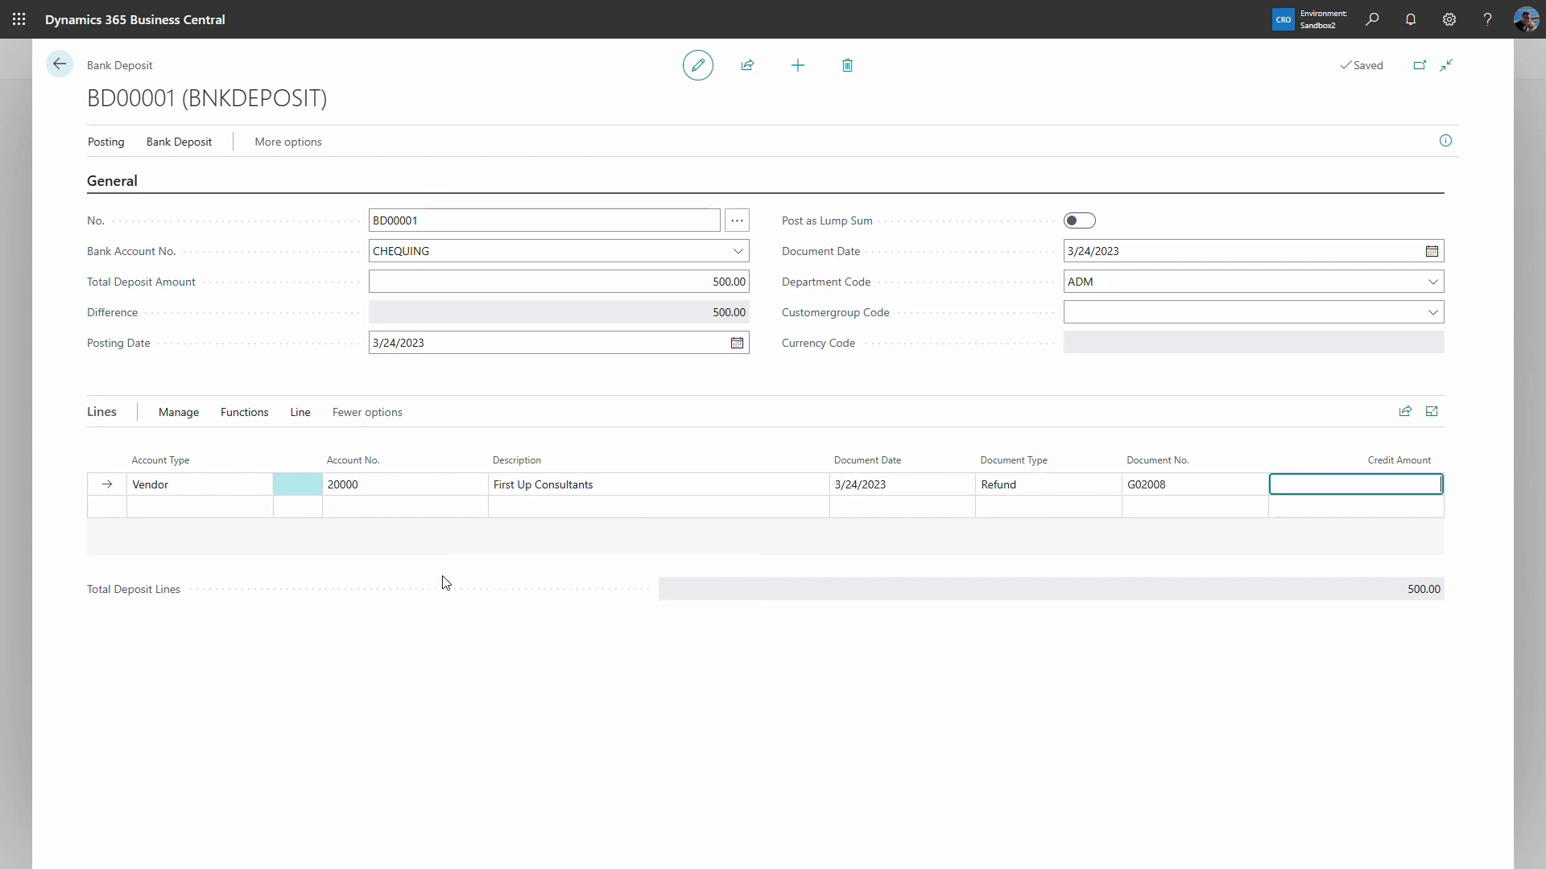
{"action": "type", "text": "500"}
{"action": "key", "text": "Tab"}
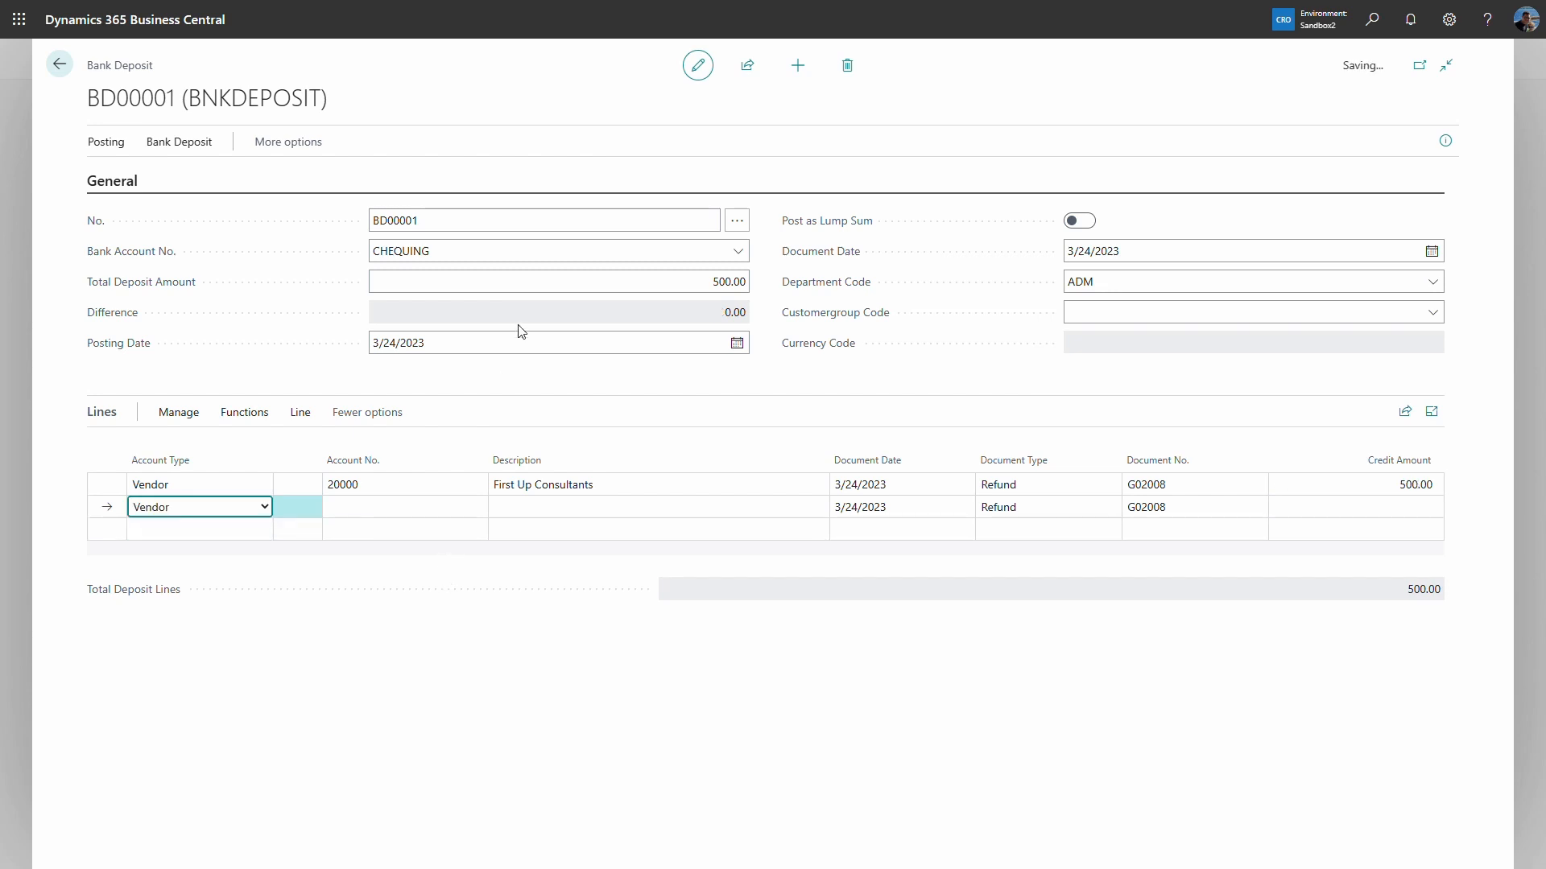
Set the DEPARTMENT dimension value of the First Up Consultants deposit line to WEST.
{"action": "left_click", "coordinate": [115, 486]}
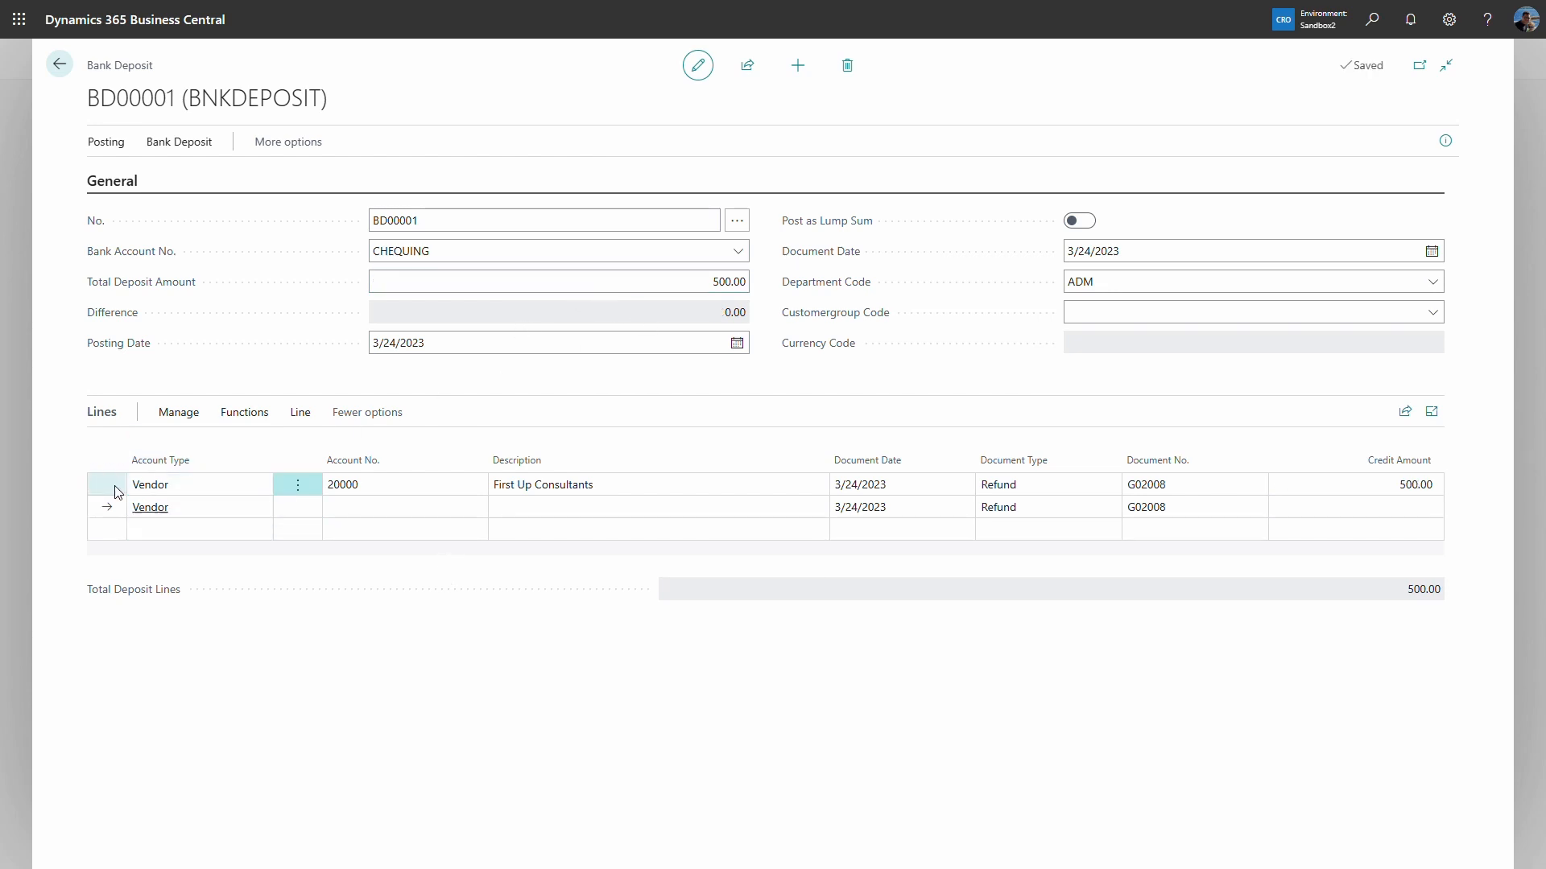
{"action": "left_click", "coordinate": [310, 422]}
{"action": "left_click", "coordinate": [399, 446]}
{"action": "left_click", "coordinate": [769, 211]}
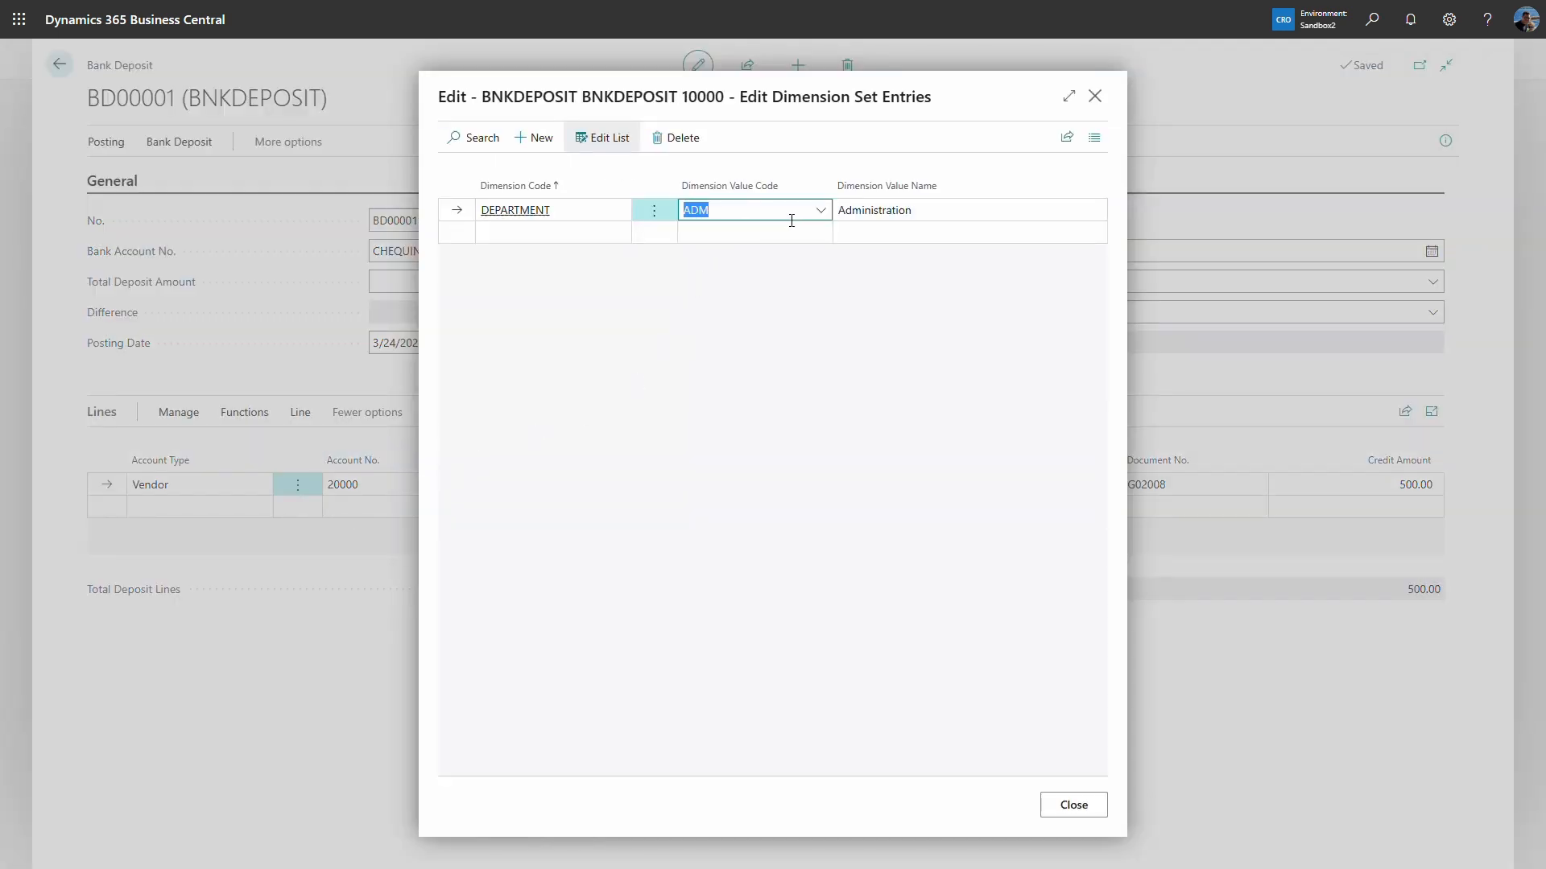
{"action": "left_click", "coordinate": [818, 211]}
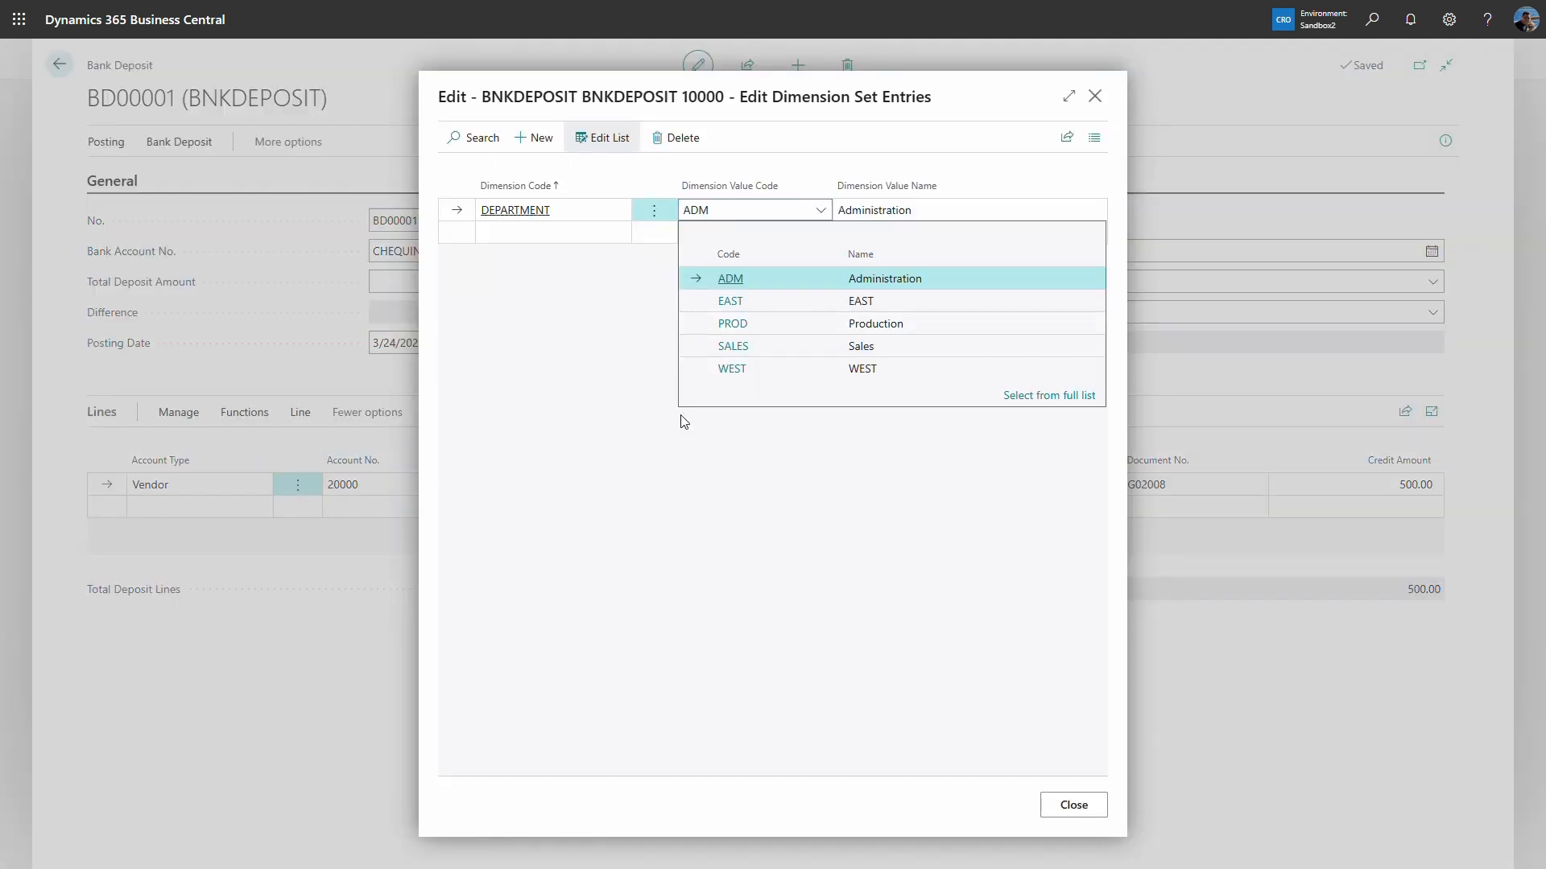
{"action": "left_click", "coordinate": [748, 371]}
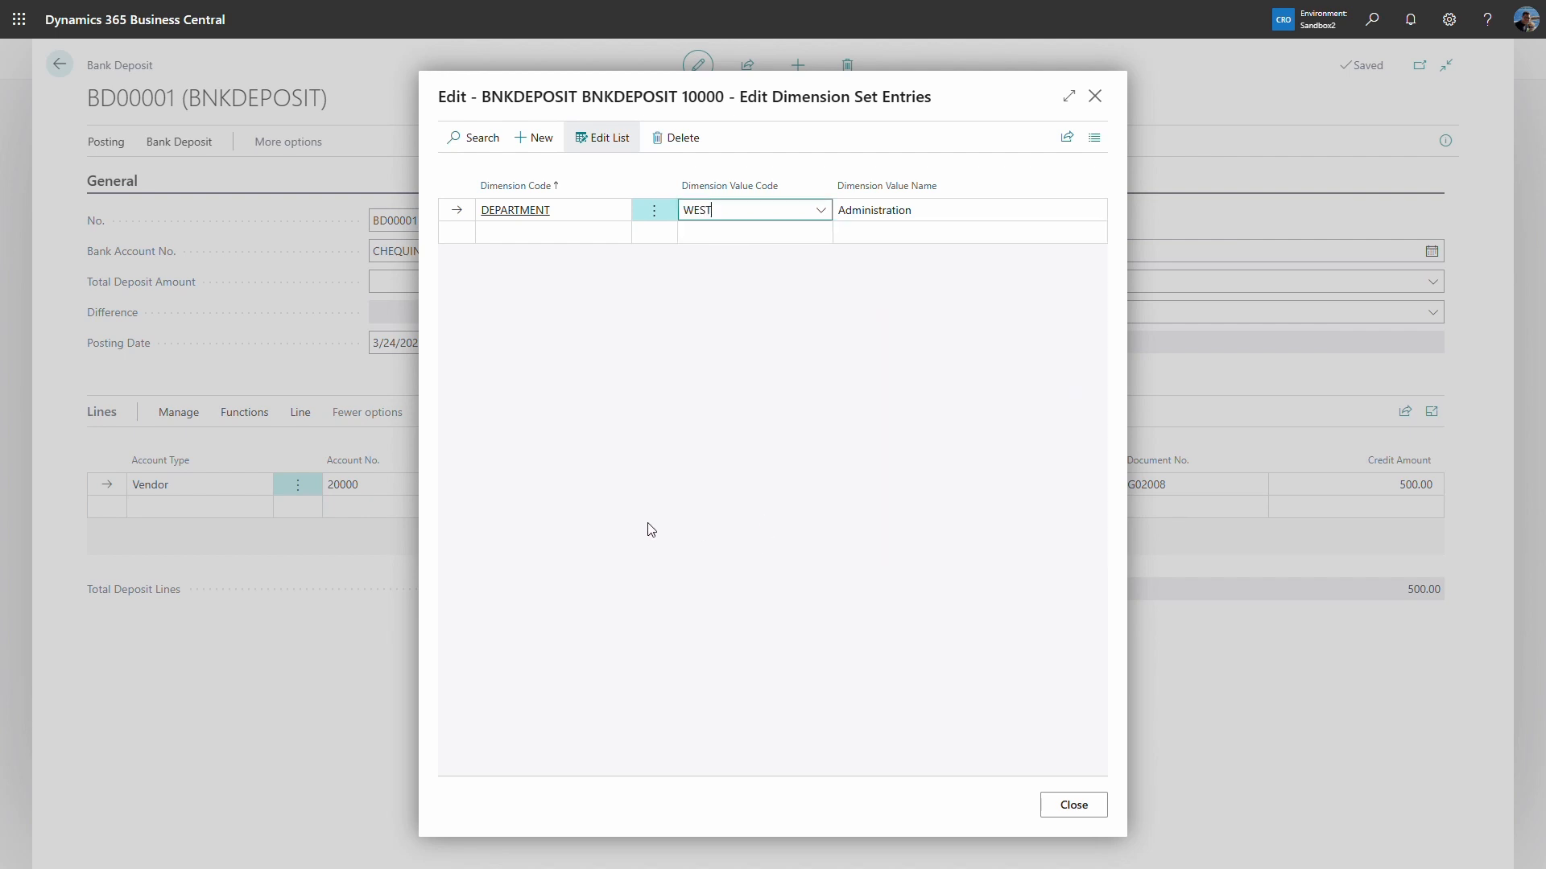
Close the line's dimension set entries and post and balance the bank deposit, accepting the posting date after the working date.
{"action": "left_click", "coordinate": [1061, 805]}
{"action": "left_click", "coordinate": [1085, 805]}
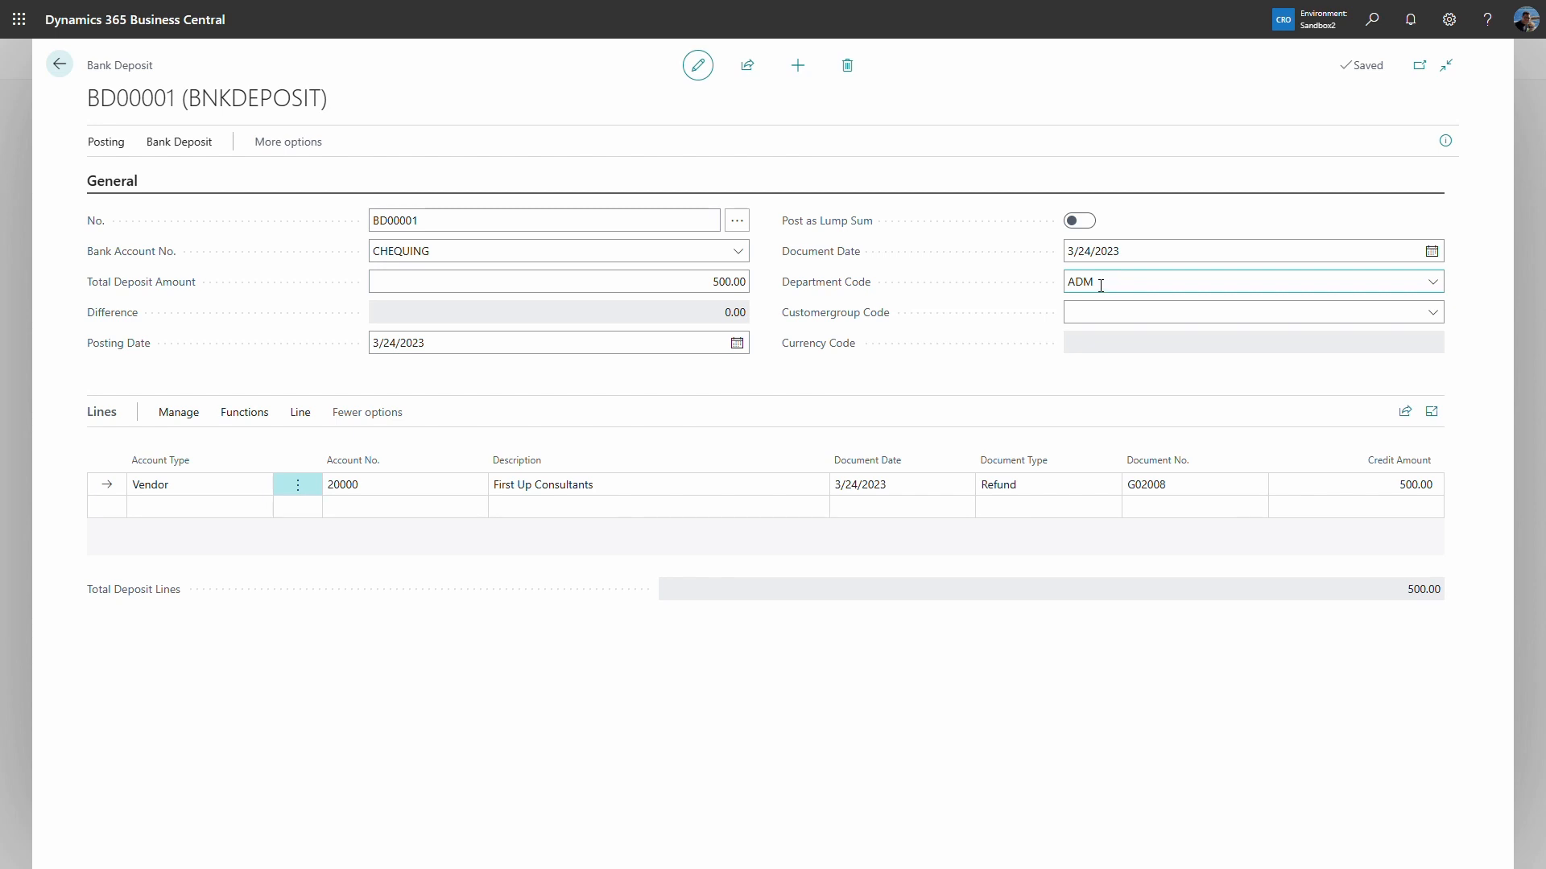
{"action": "left_click", "coordinate": [108, 145]}
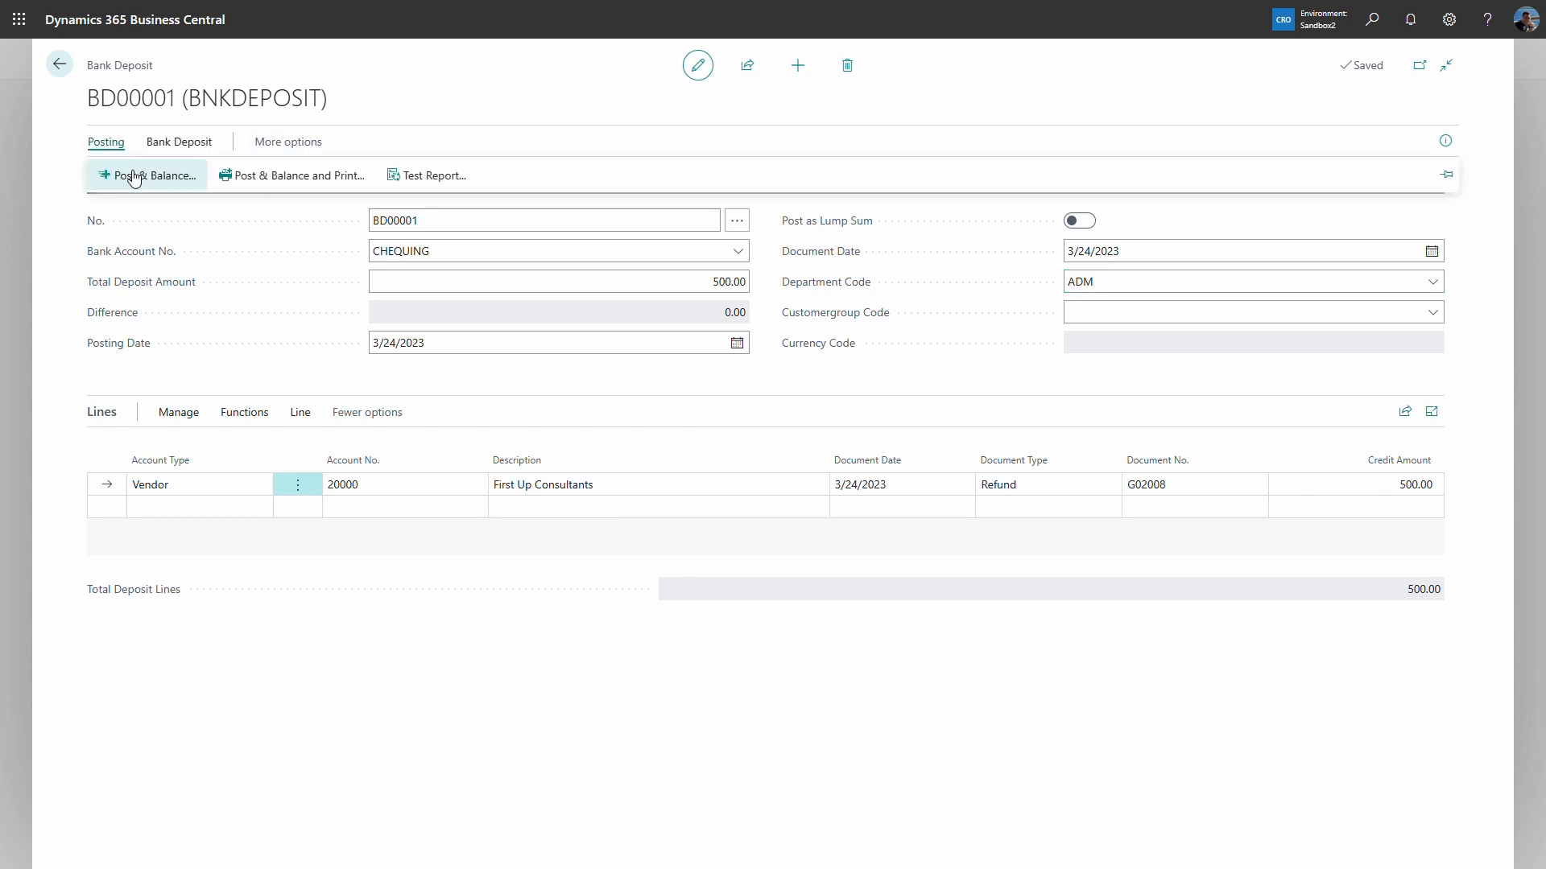
{"action": "left_click", "coordinate": [134, 177]}
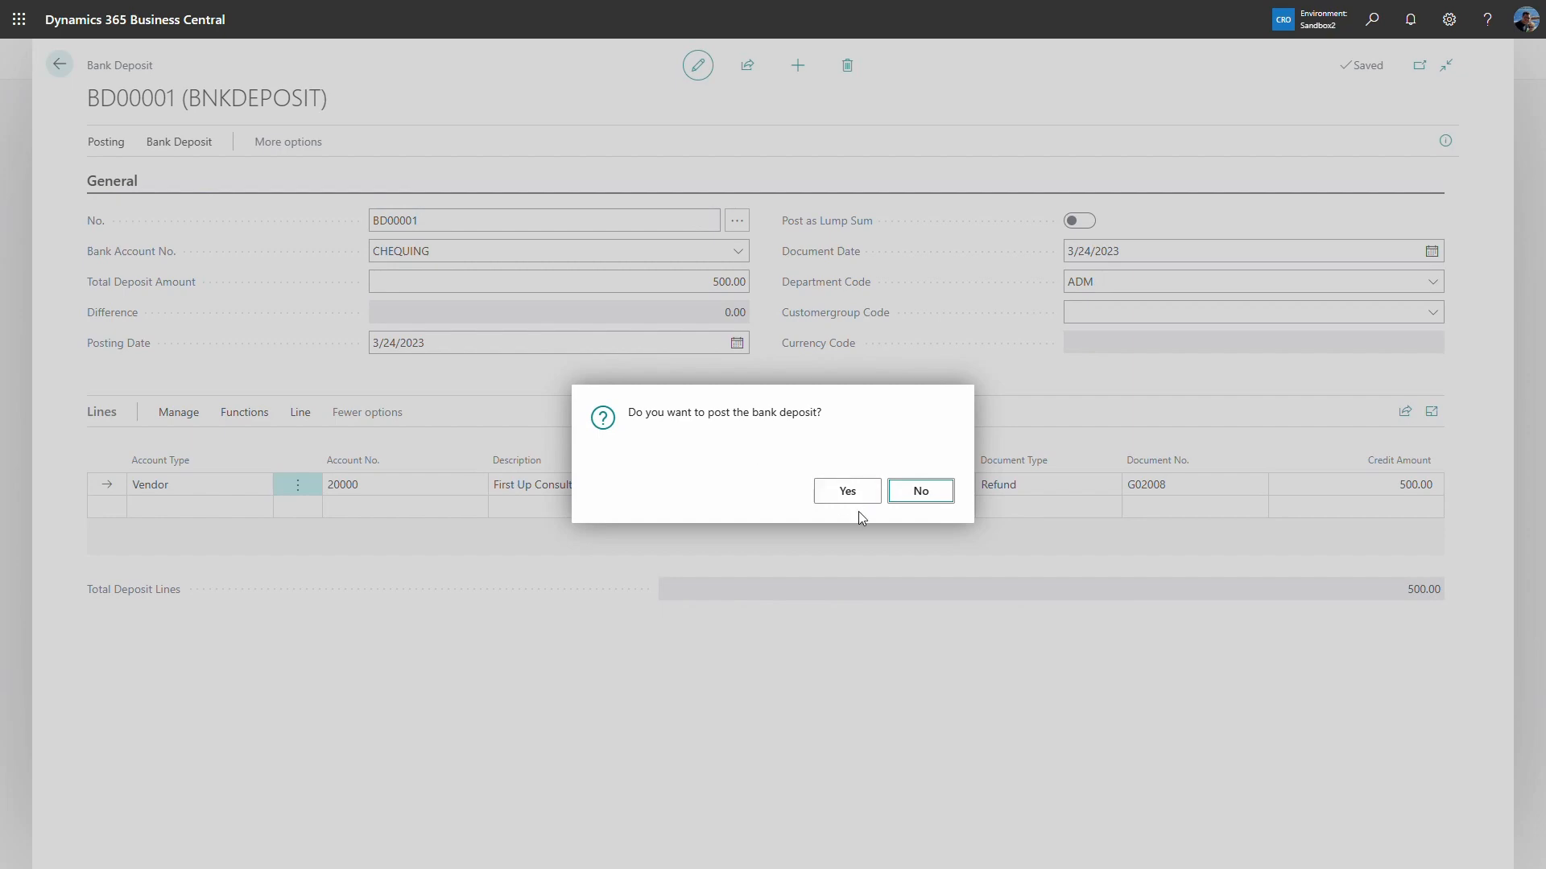
{"action": "left_click", "coordinate": [854, 497]}
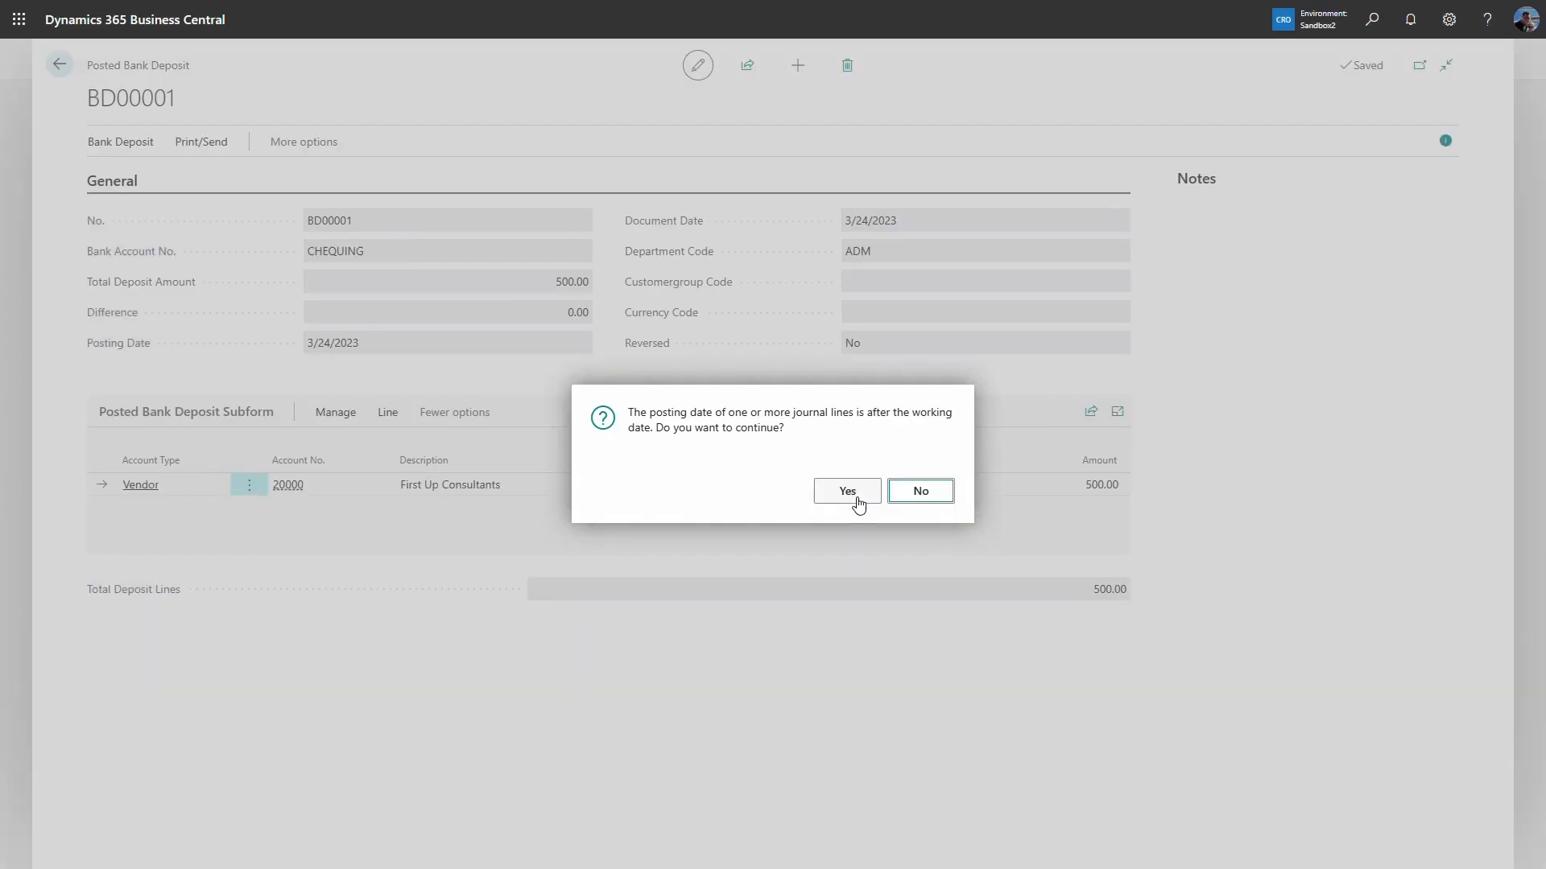
{"action": "left_click", "coordinate": [856, 500]}
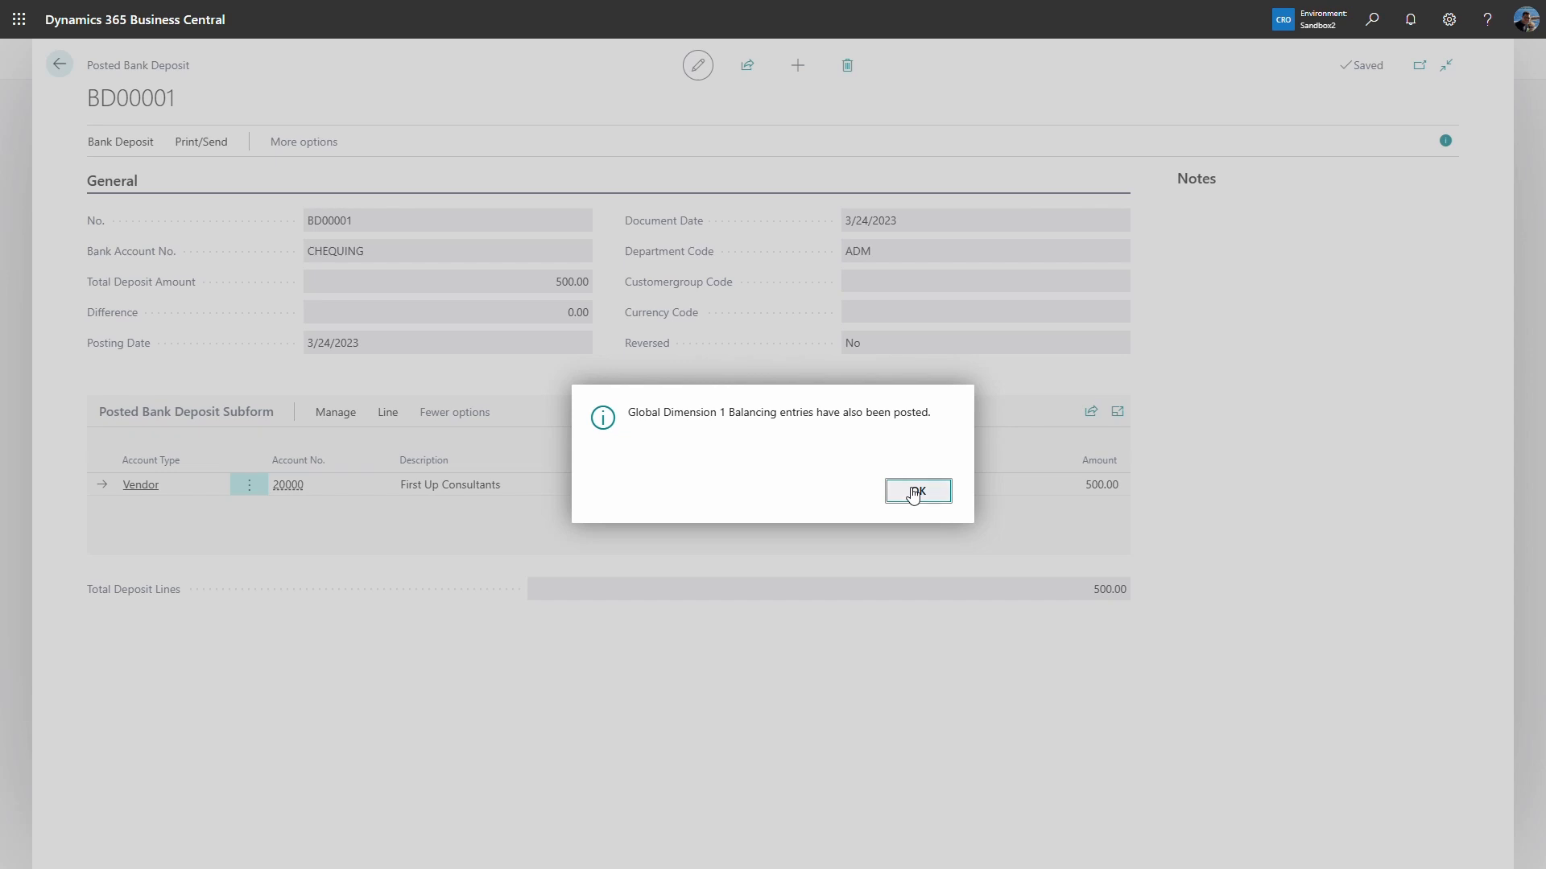
{"action": "left_click", "coordinate": [915, 493]}
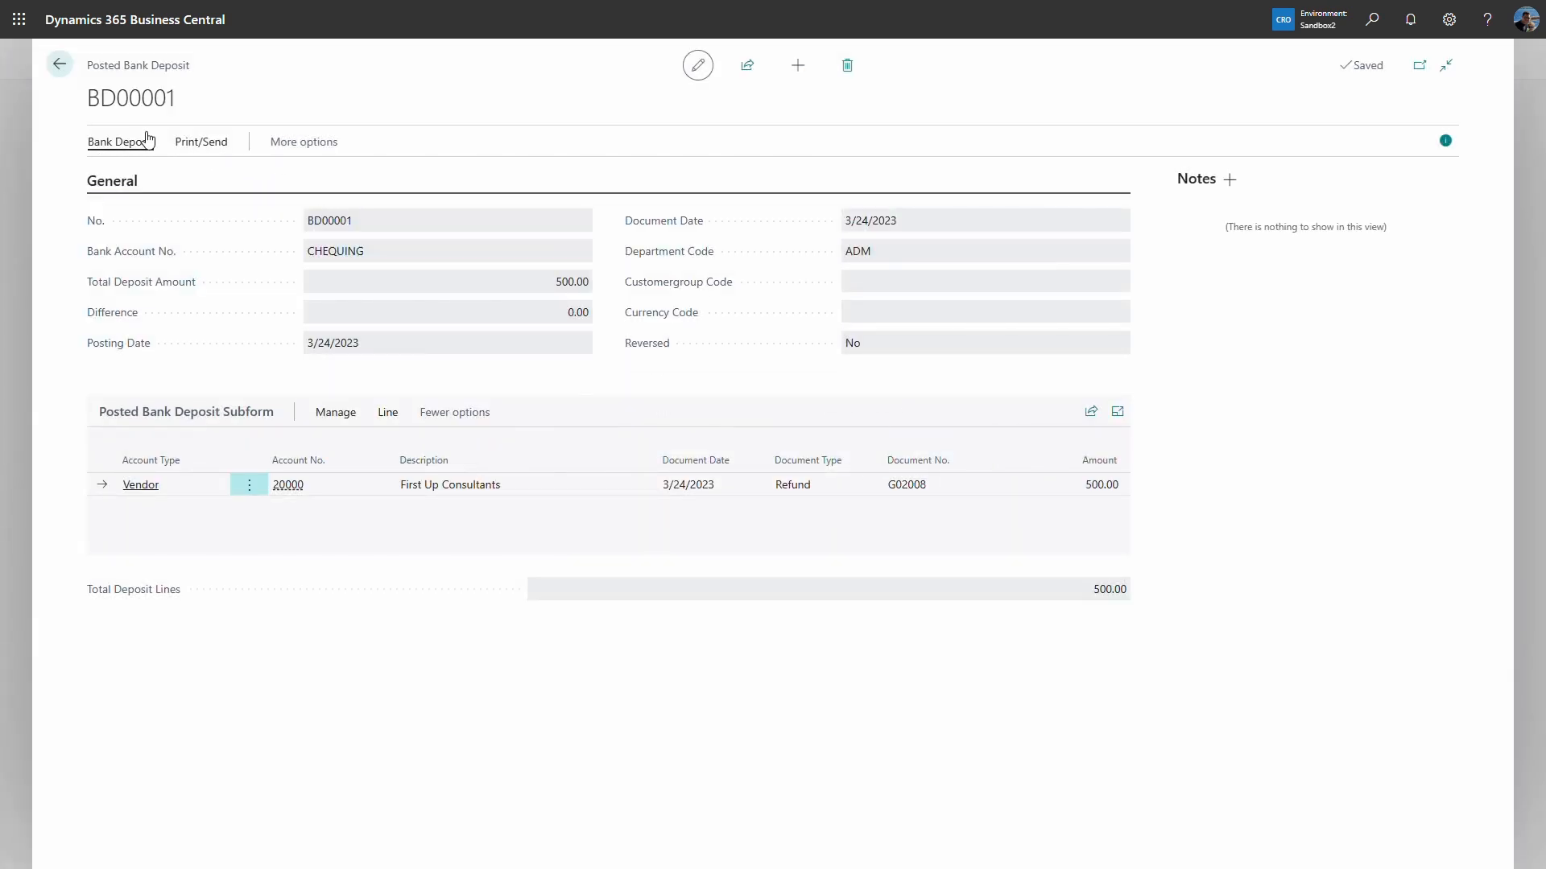
Leave the posted deposit and open the general ledger entries in the Multi Entity Control Overview view.
{"action": "left_click", "coordinate": [61, 64]}
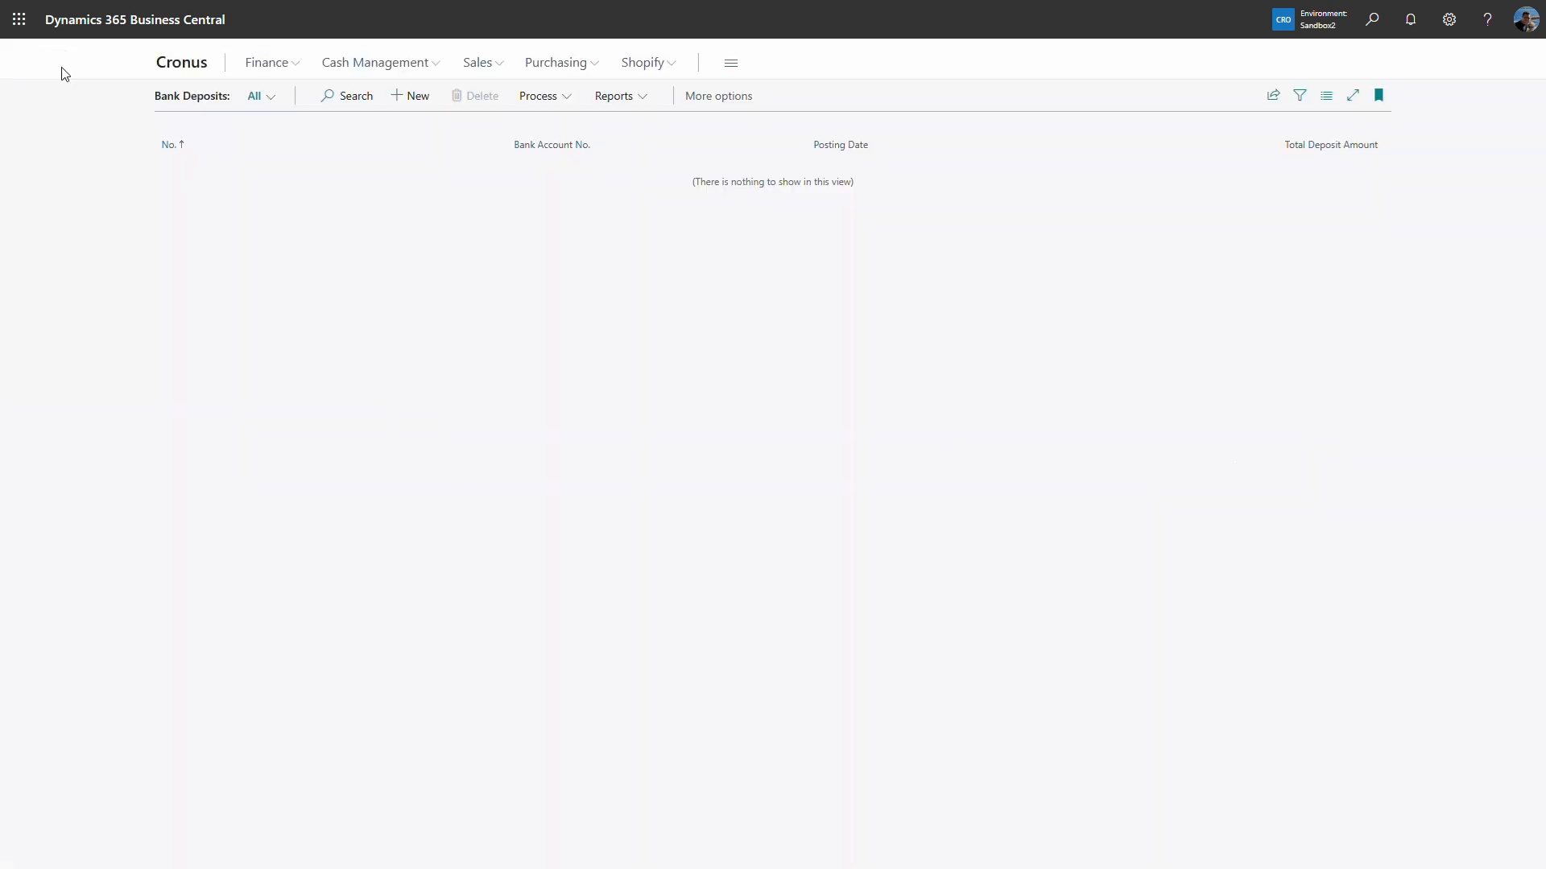
{"action": "left_click", "coordinate": [177, 70]}
{"action": "left_click", "coordinate": [574, 100]}
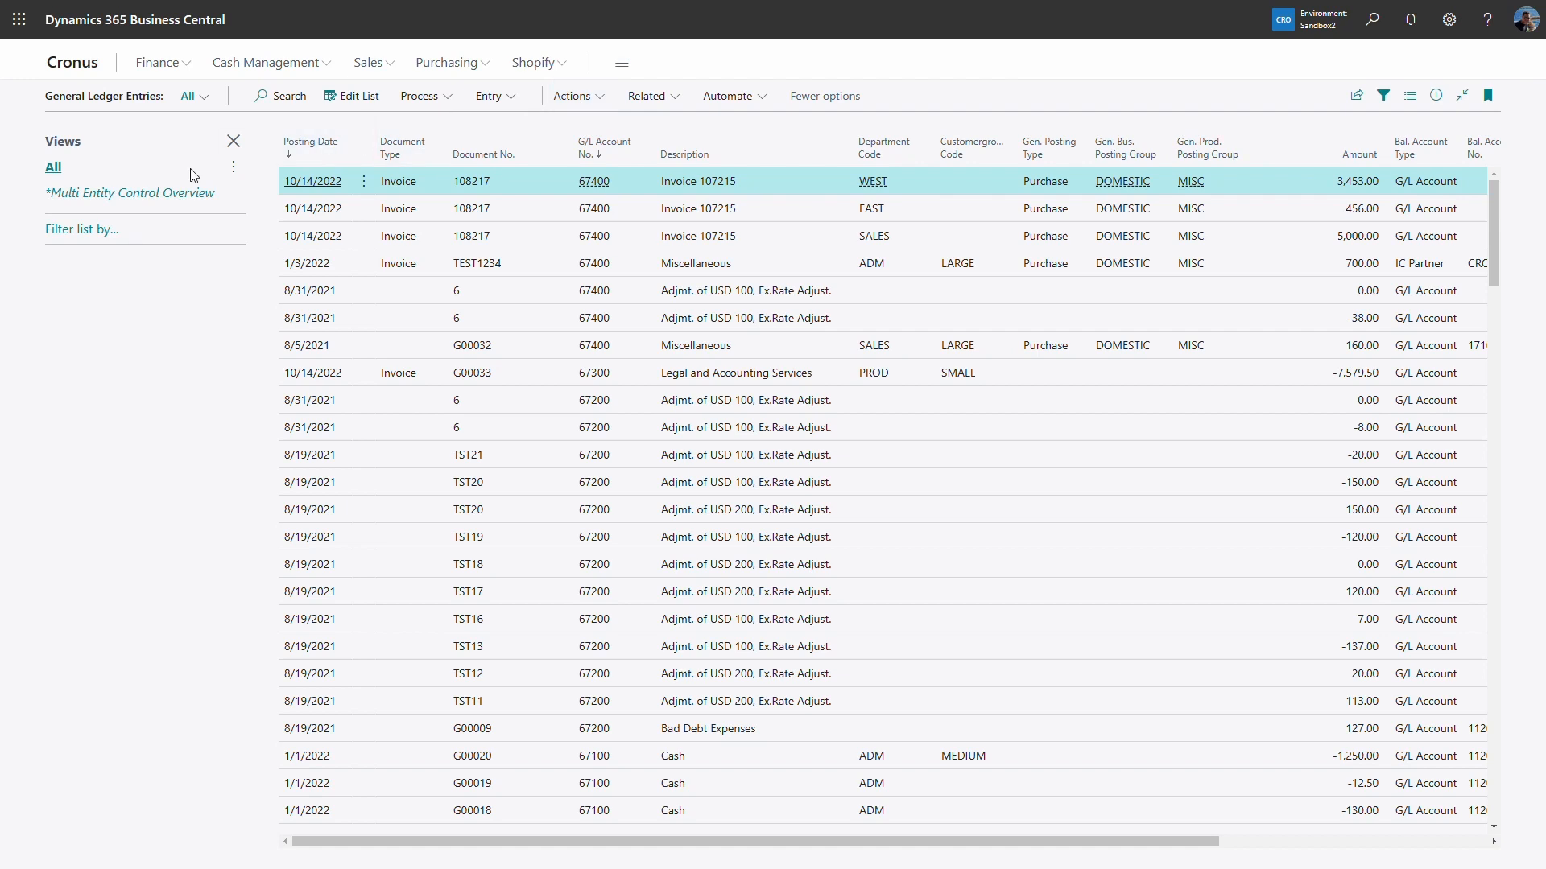
{"action": "left_click", "coordinate": [154, 194]}
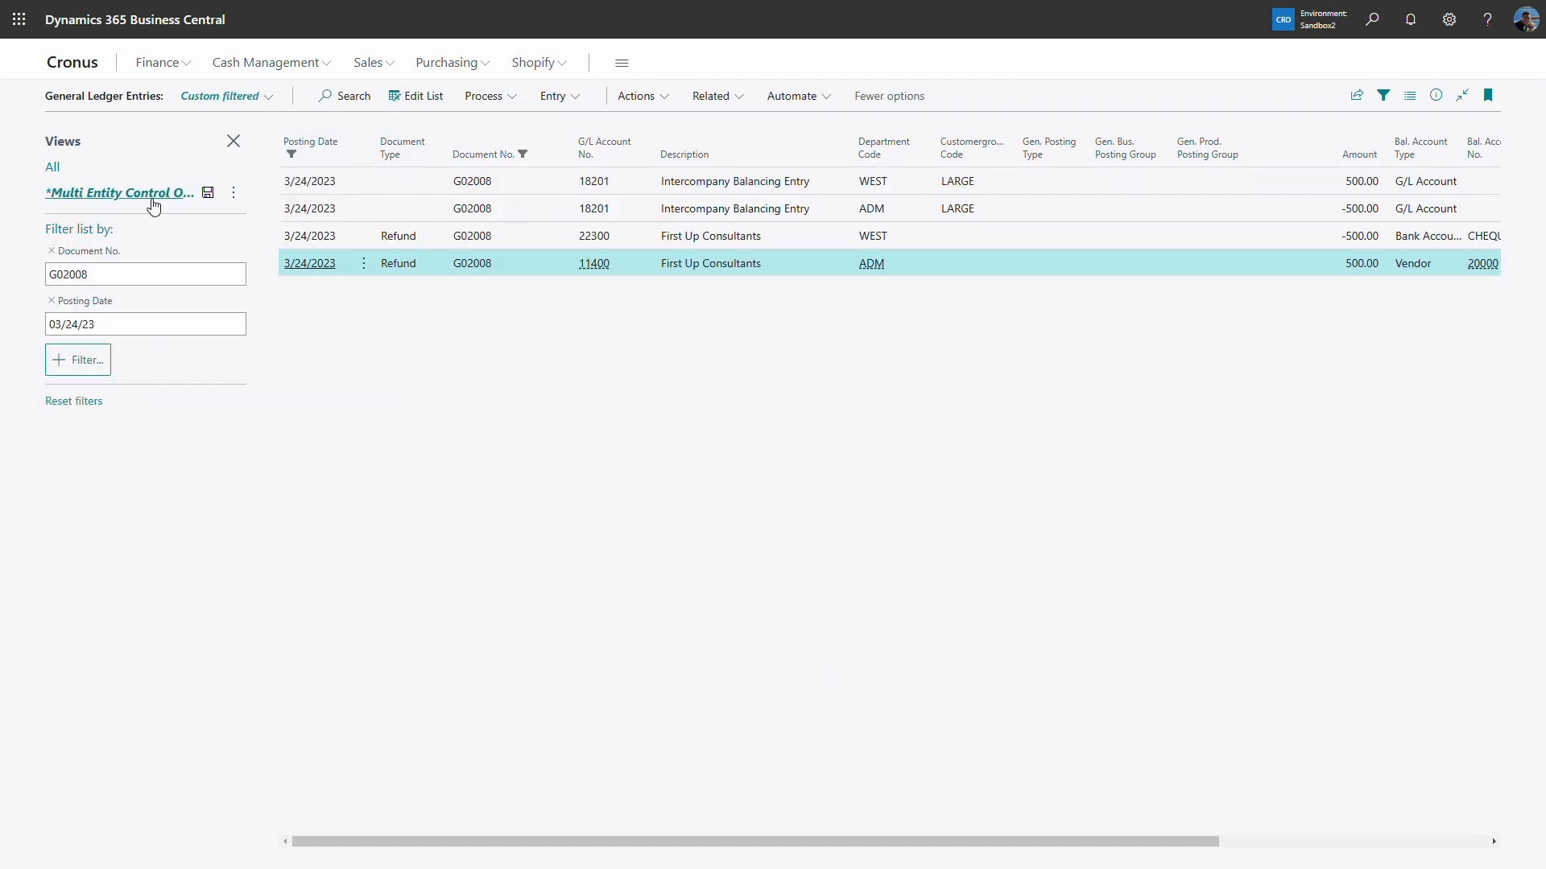
Sort the vendor refund's ledger entries by department code and examine the ADM and WEST lines with their intercompany balancing entries.
{"action": "left_click", "coordinate": [892, 153]}
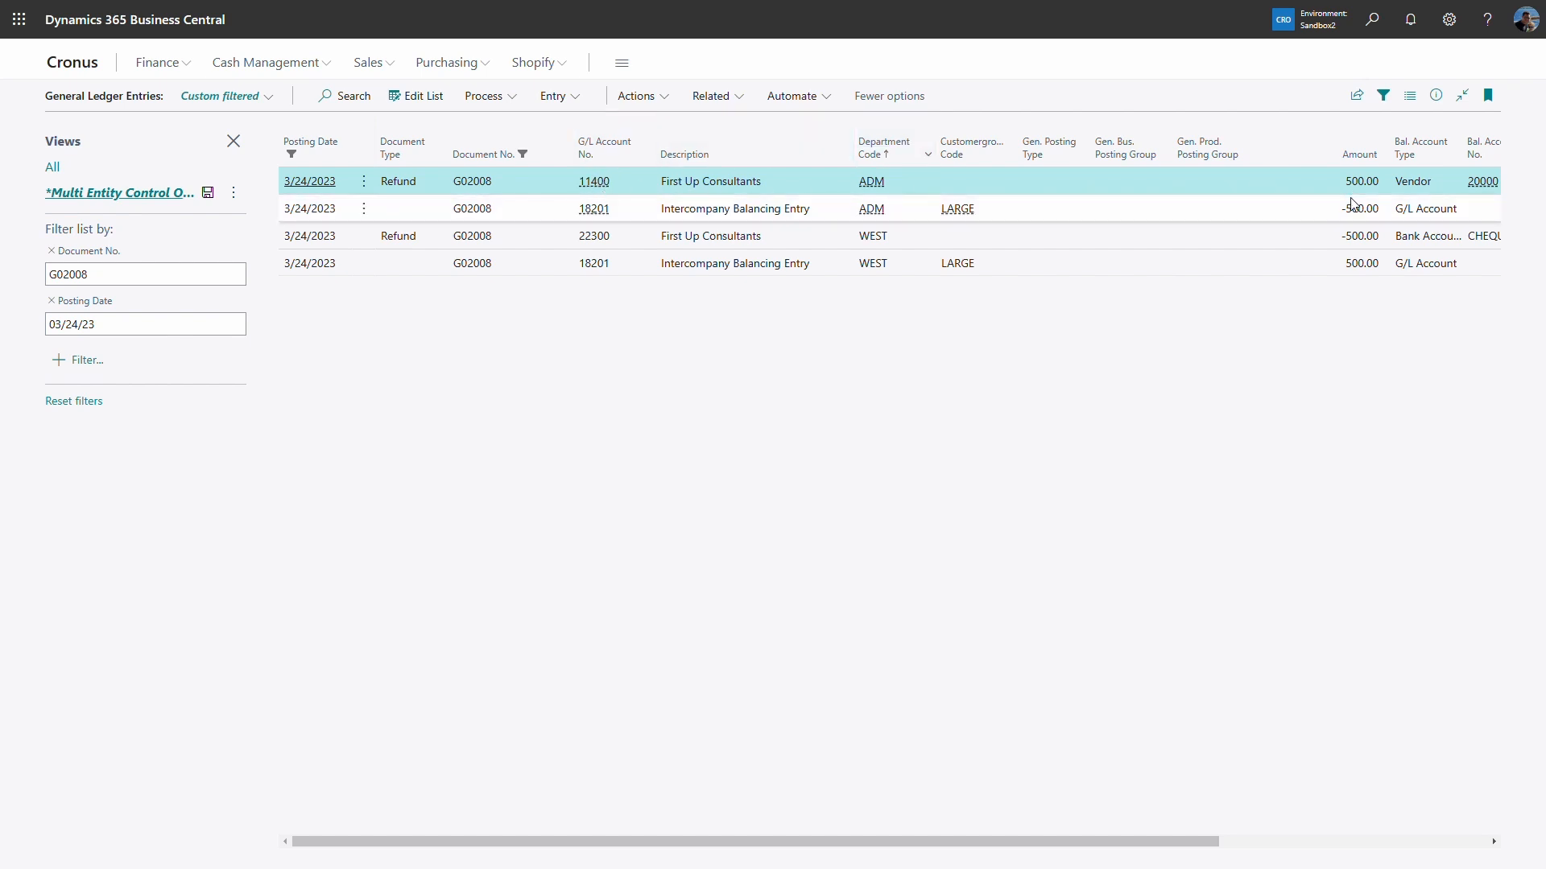
{"action": "left_click", "coordinate": [1090, 220]}
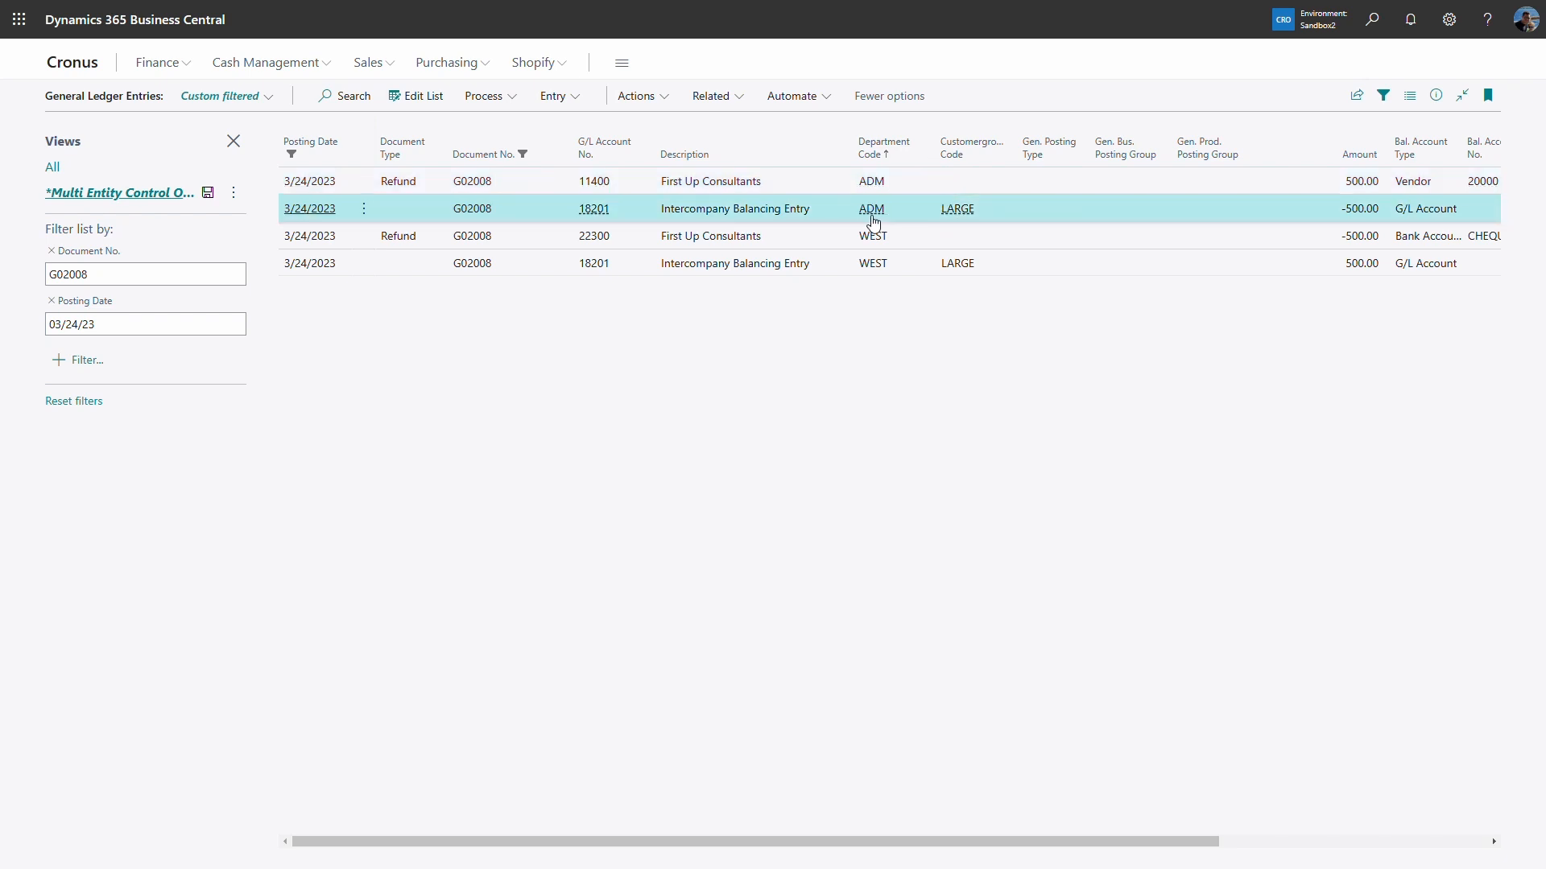
{"action": "left_click", "coordinate": [997, 244]}
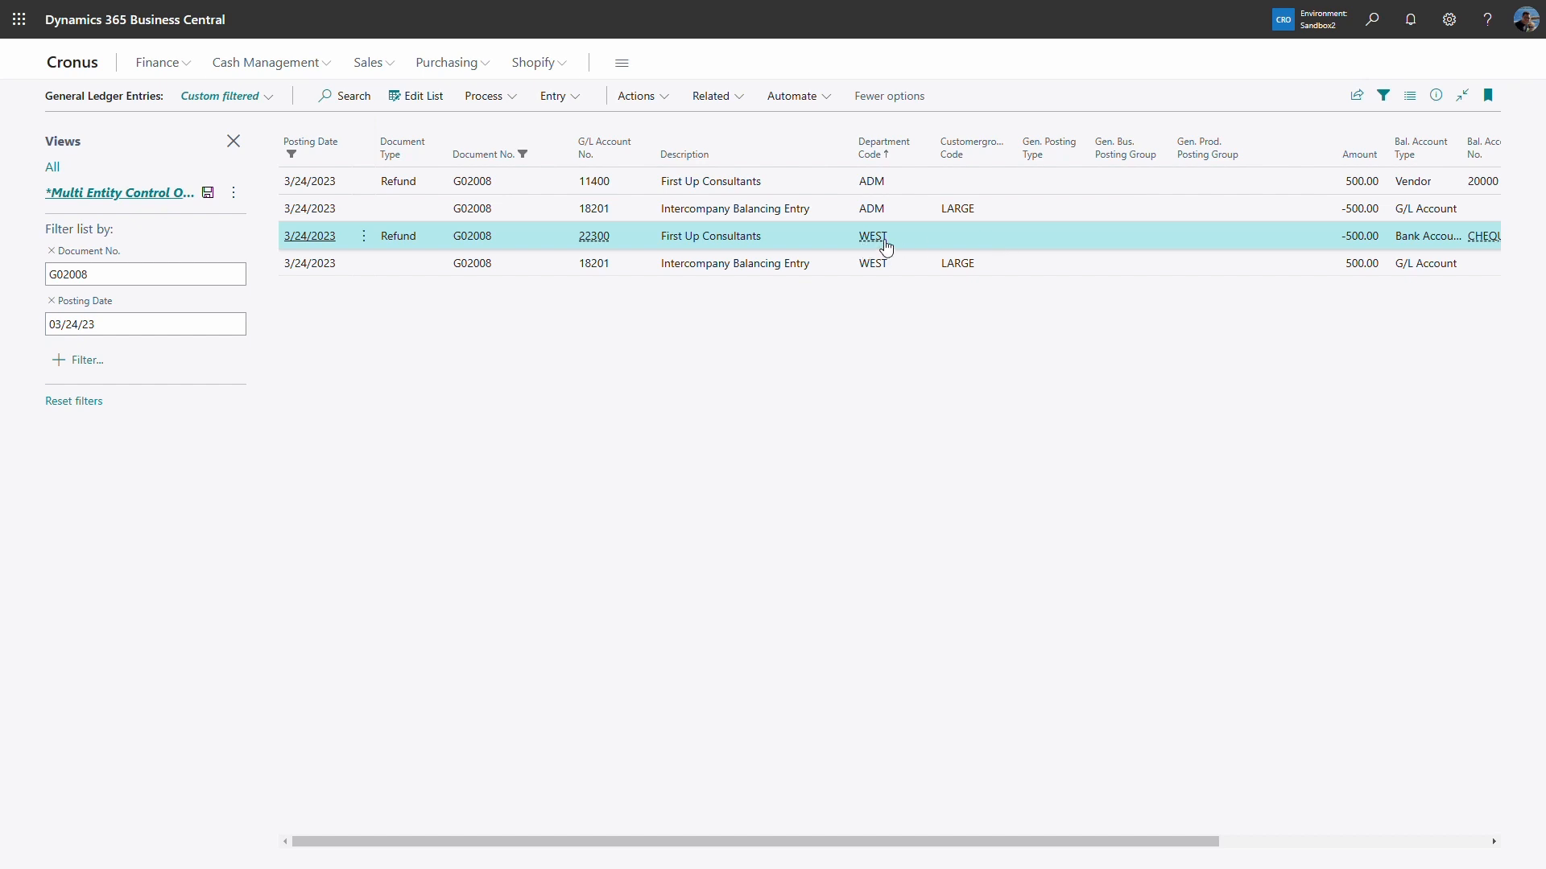
{"action": "left_click", "coordinate": [1025, 272]}
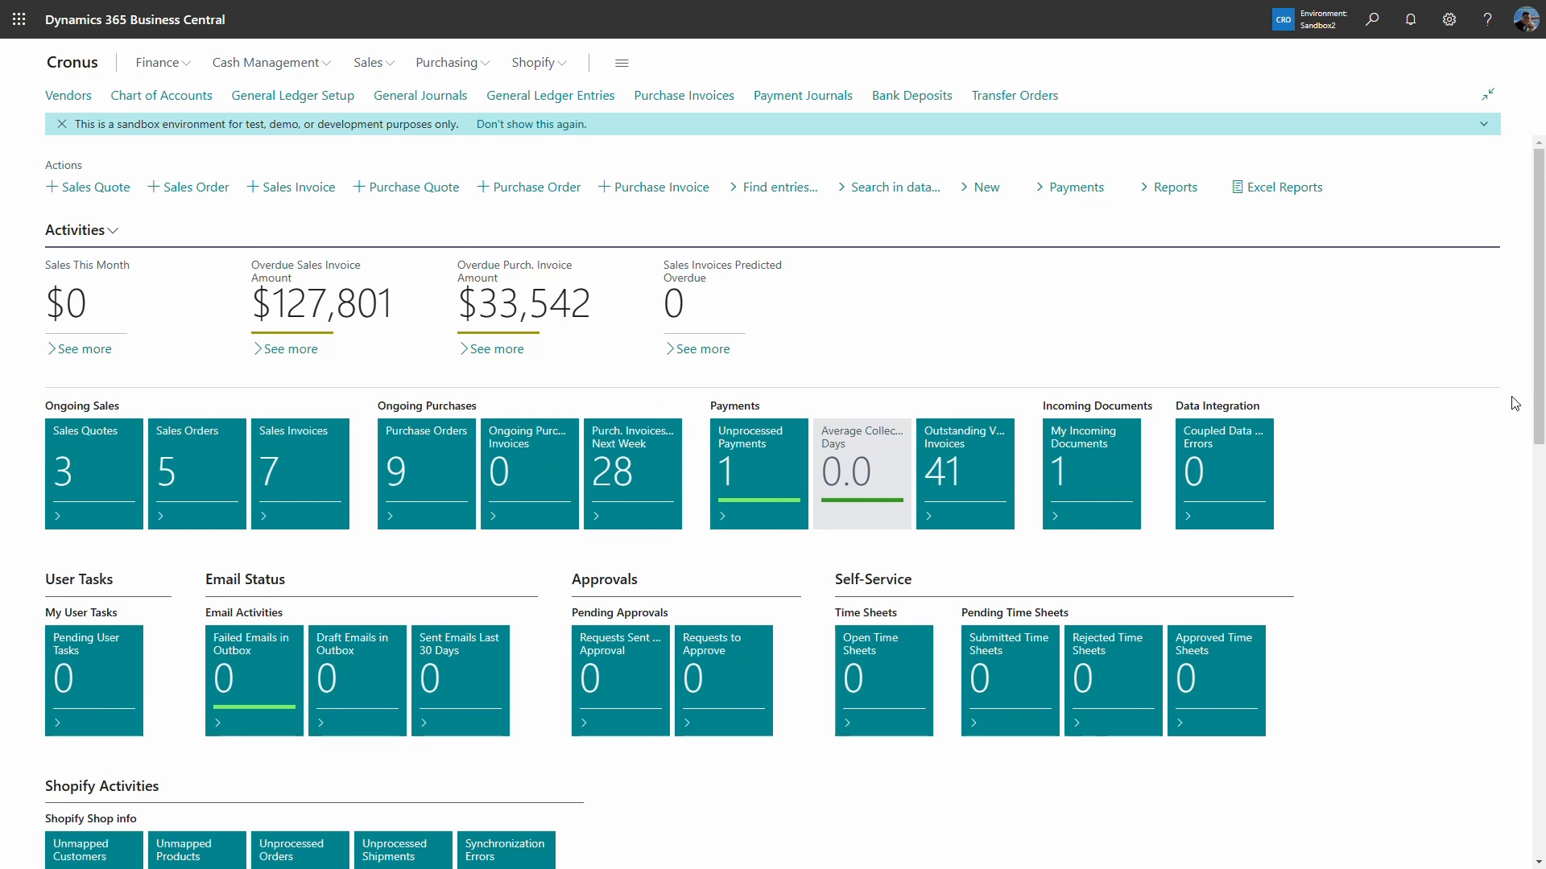
Reopen the general ledger entries in the Multi Entity Control Overview view and sort them by entry number in ascending order.
{"action": "left_click", "coordinate": [583, 98]}
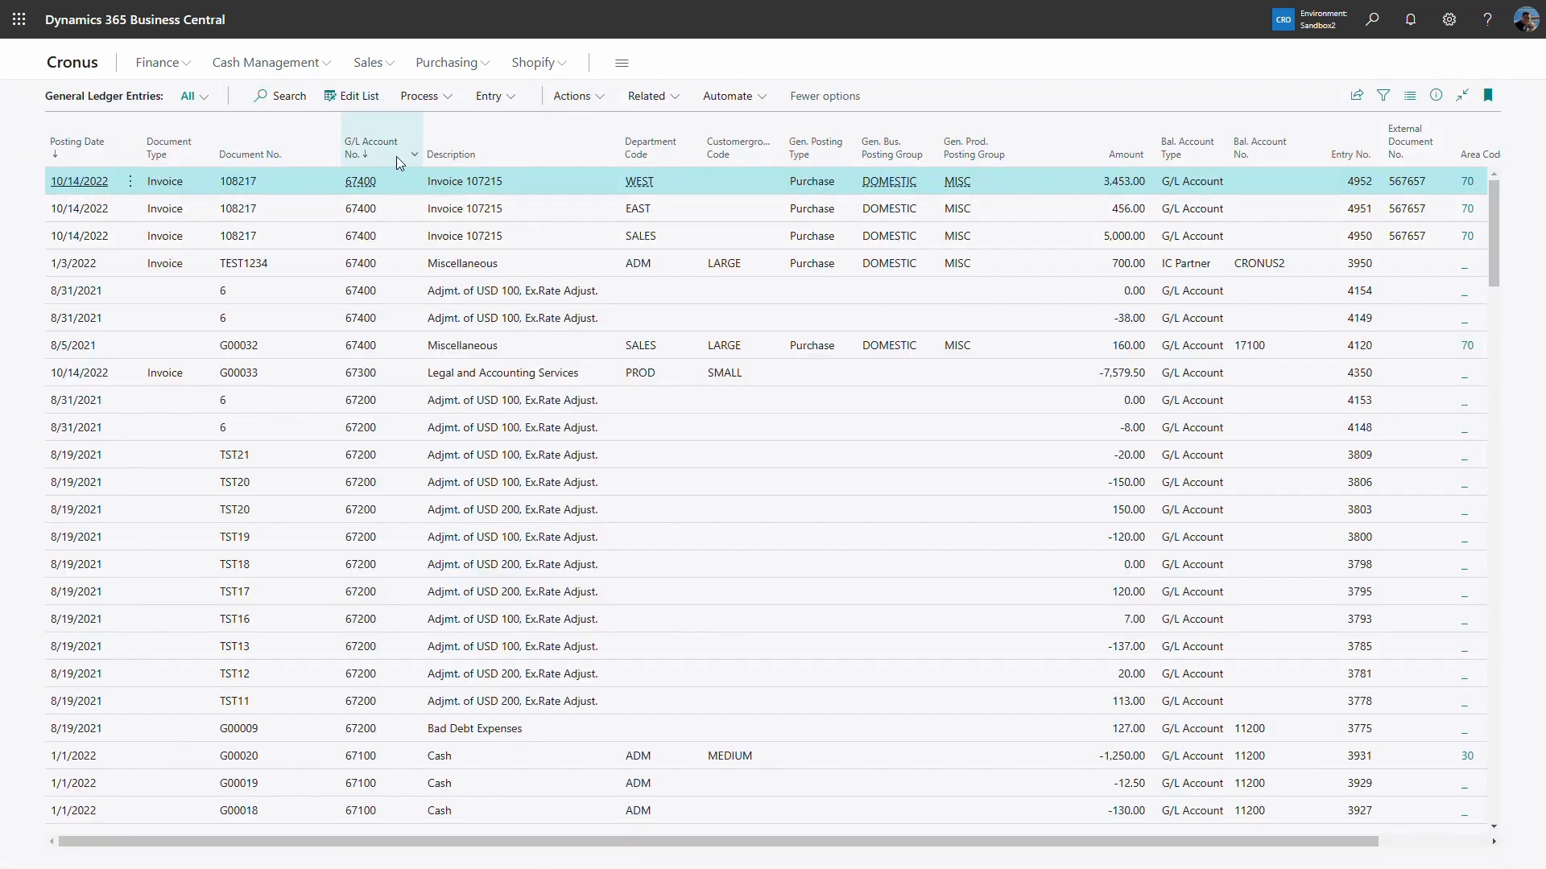
{"action": "left_click", "coordinate": [206, 100]}
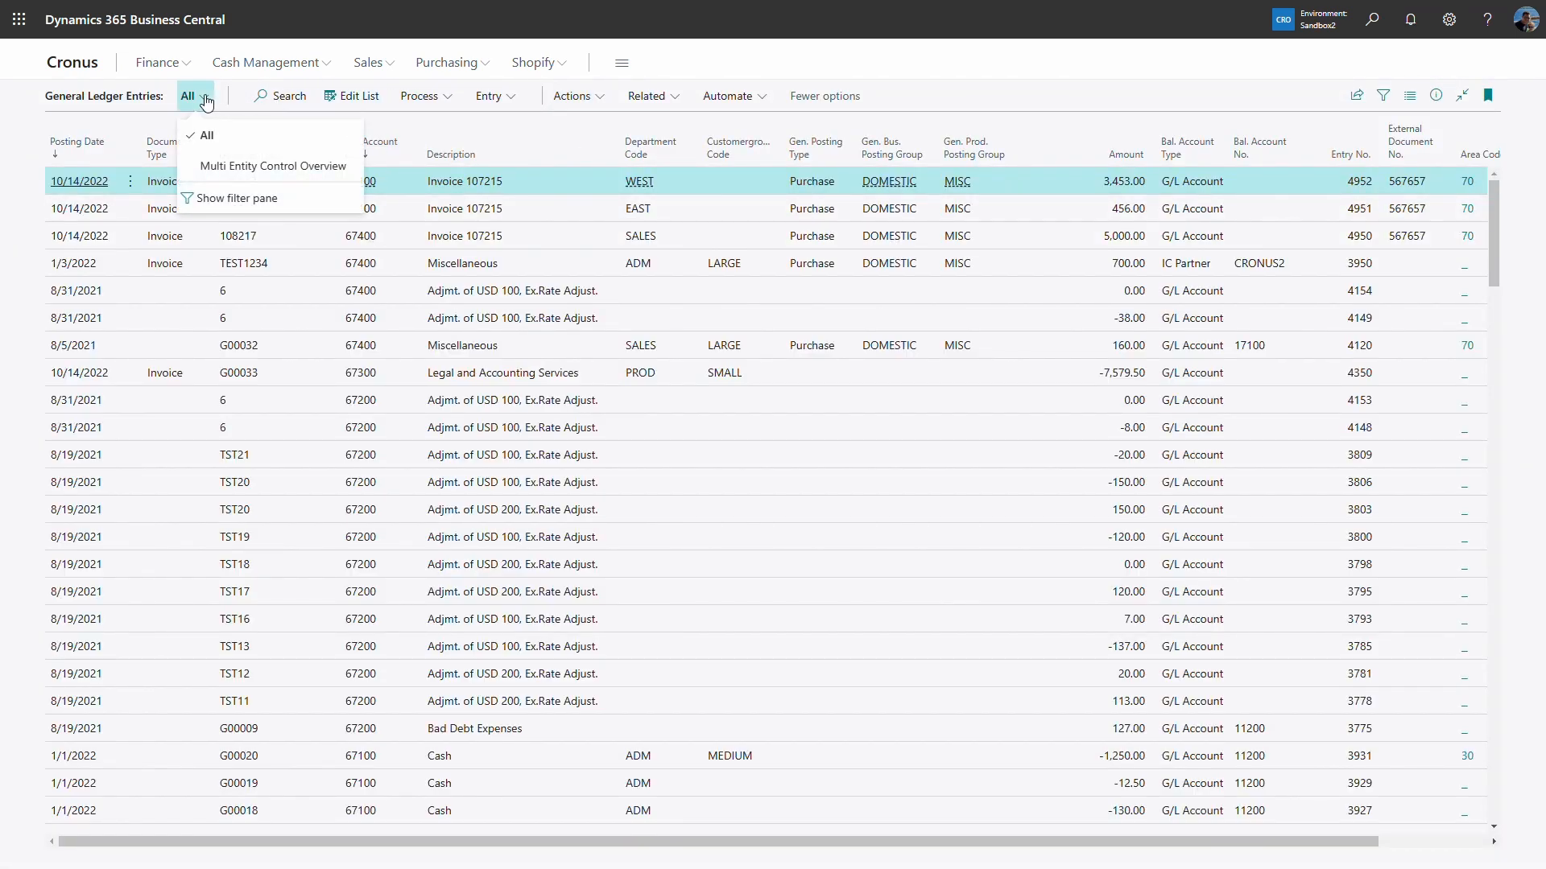
{"action": "left_click", "coordinate": [255, 171]}
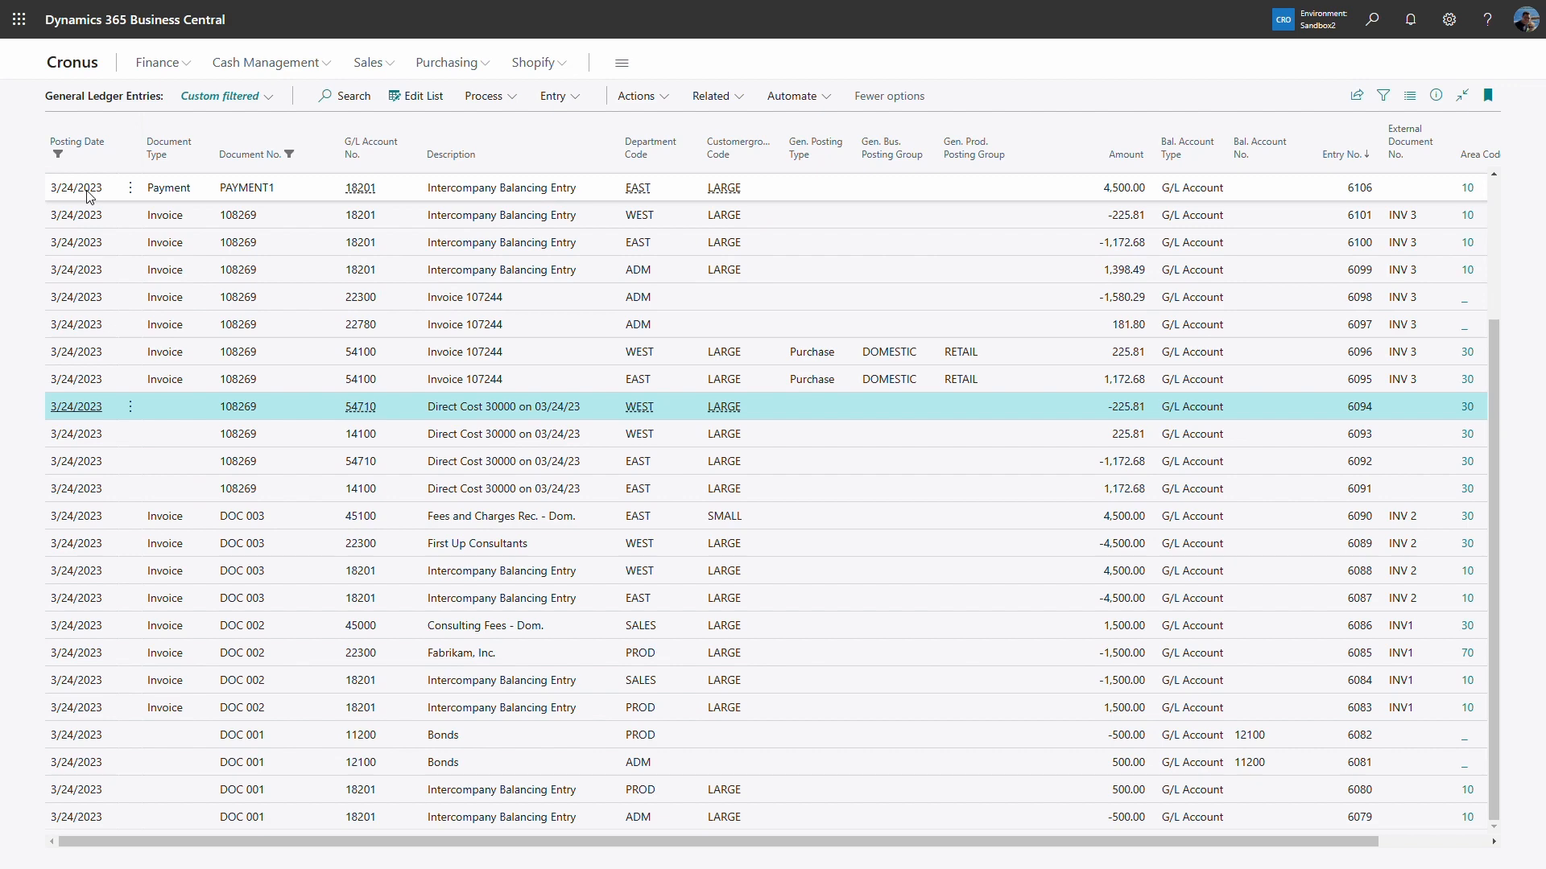
{"action": "left_click", "coordinate": [1173, 193]}
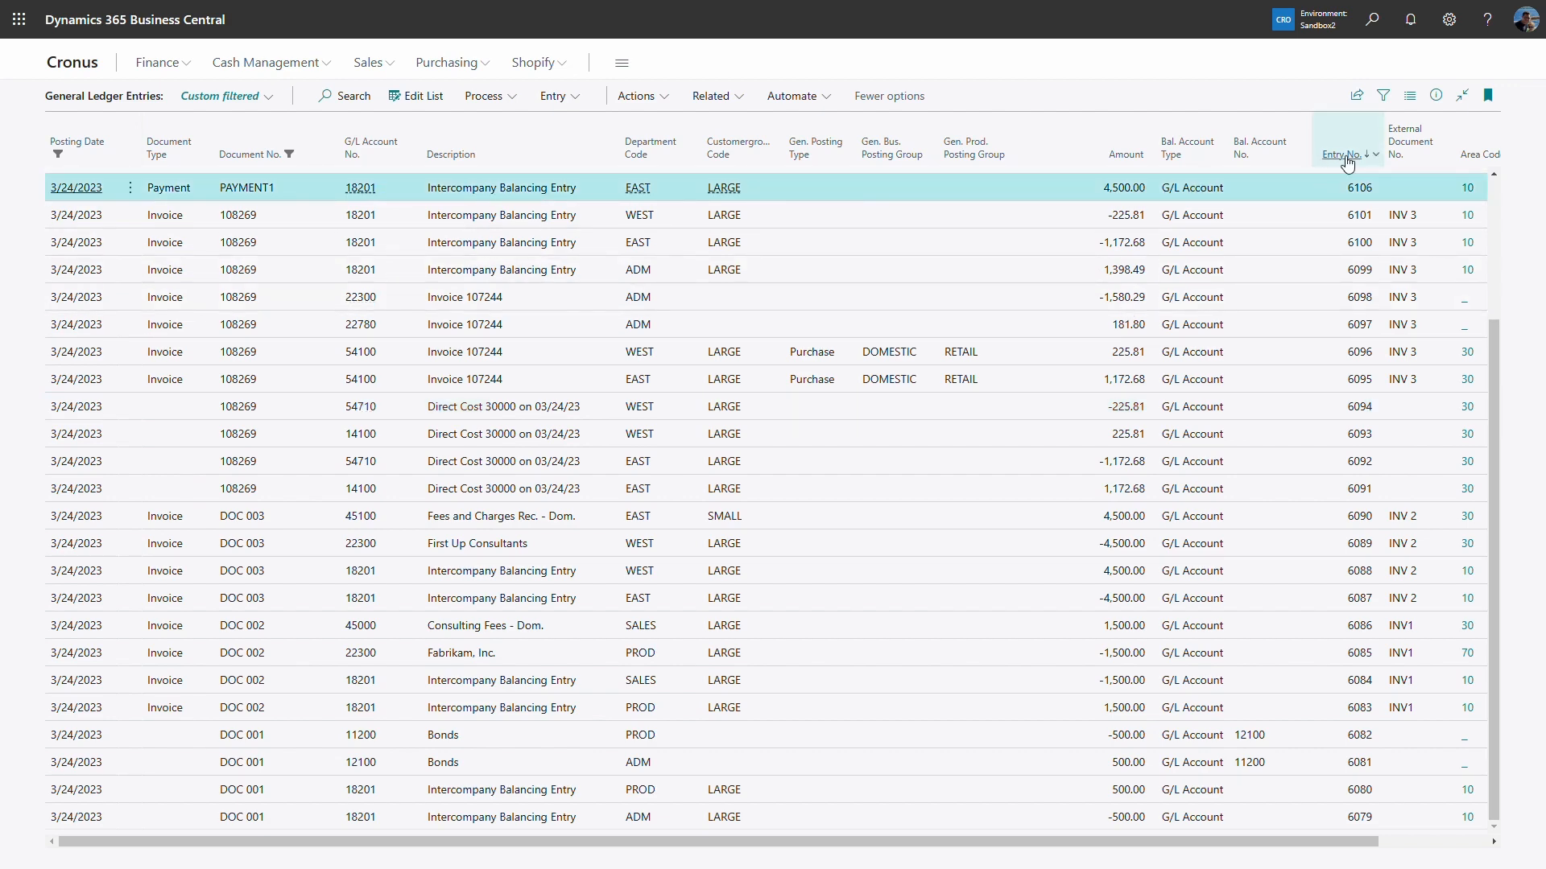
{"action": "left_click", "coordinate": [1343, 155]}
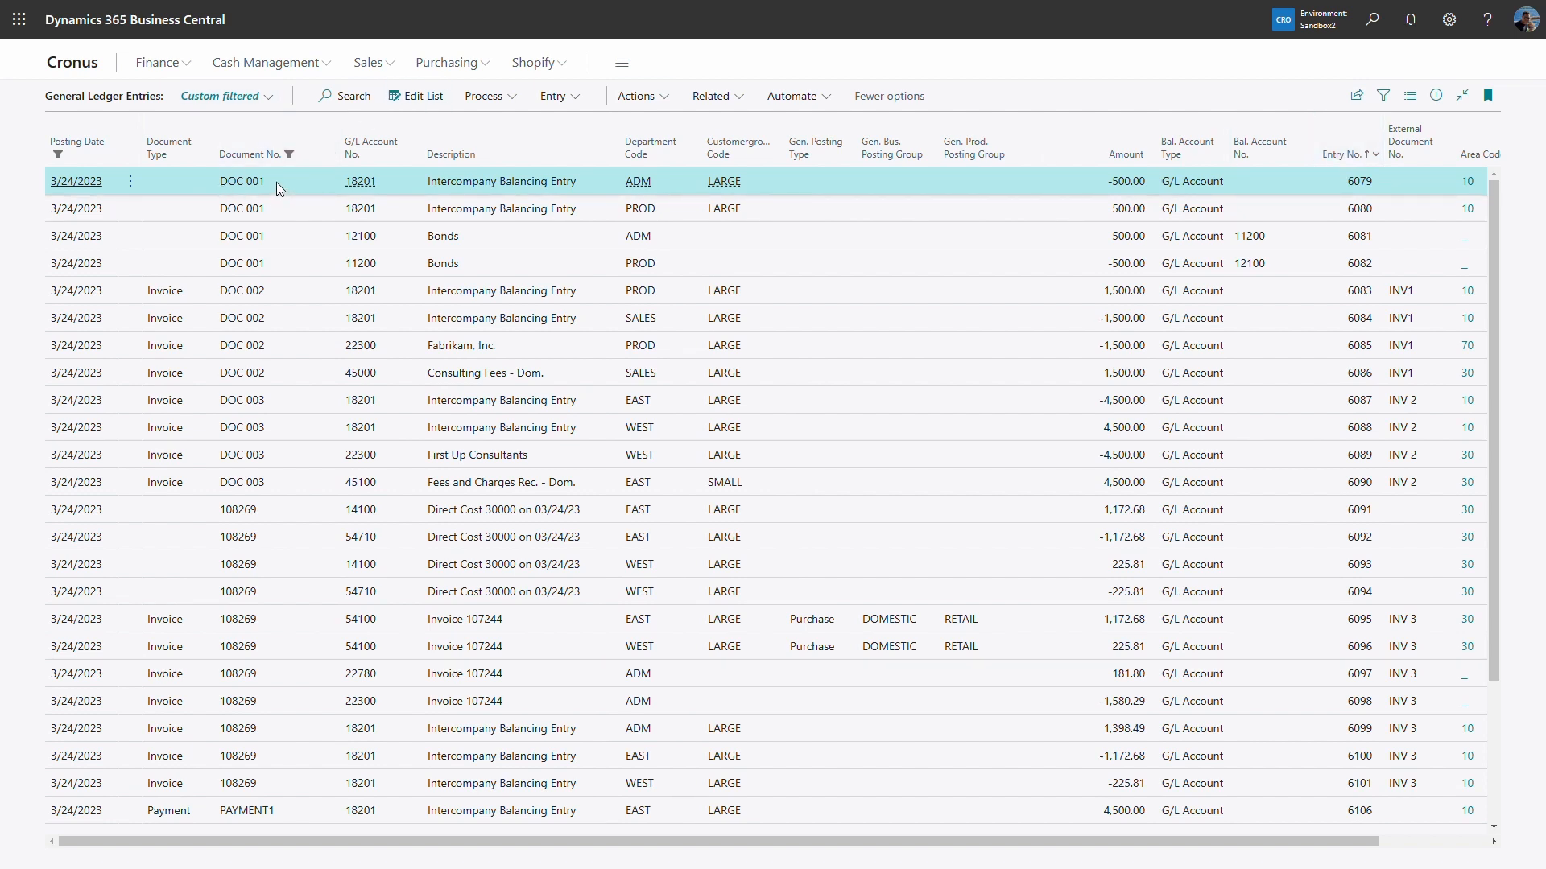
Examine the general ledger entries of DOC 001, DOC 002 and DOC 003 by department.
{"action": "left_click", "coordinate": [283, 263]}
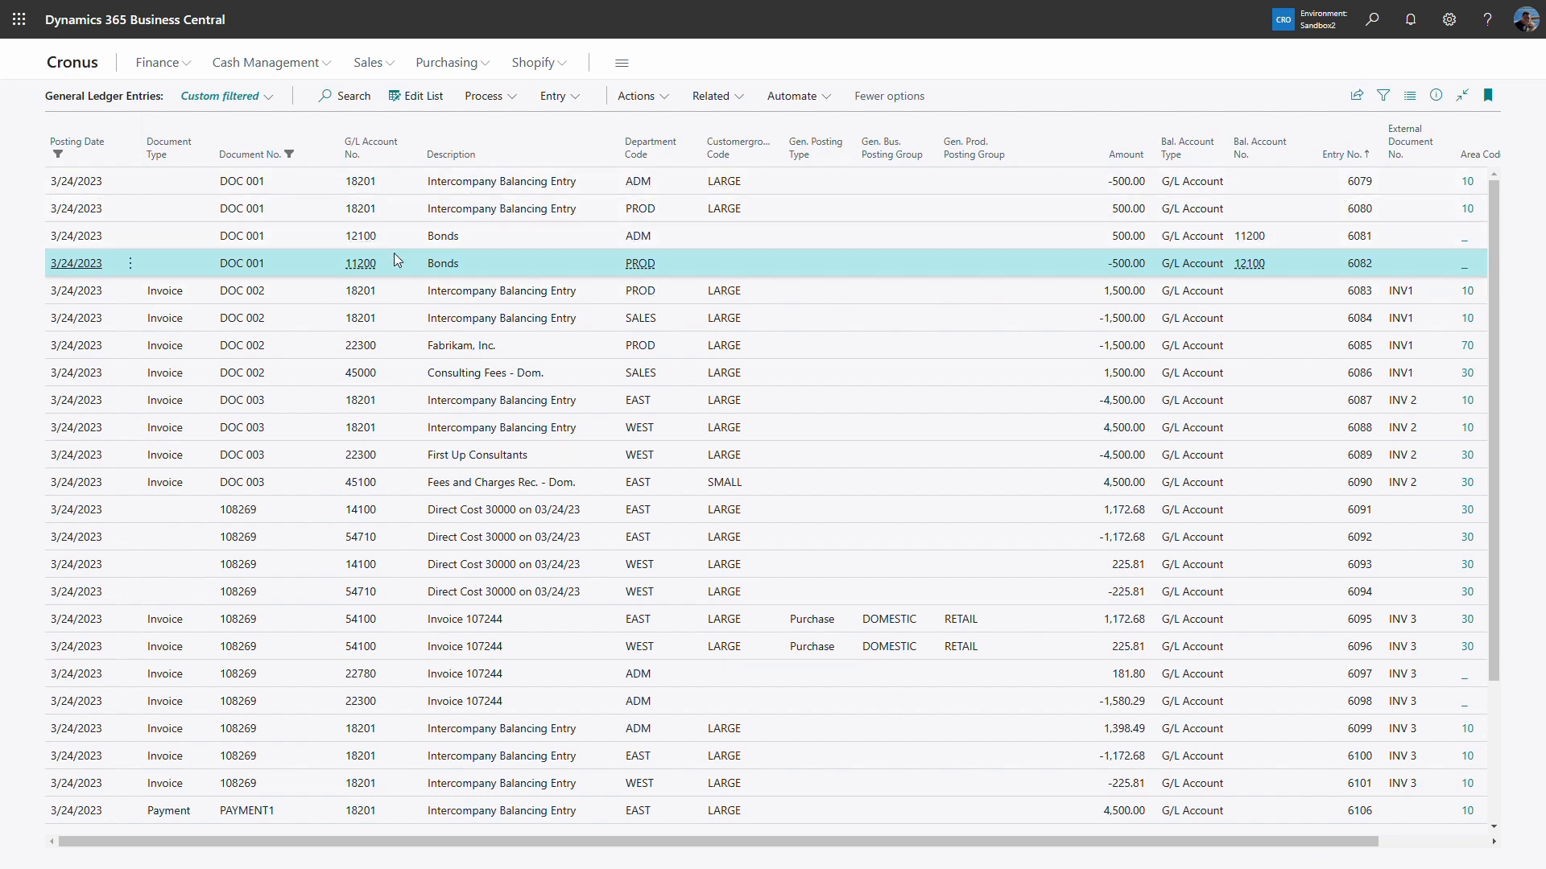
{"action": "left_click", "coordinate": [300, 294]}
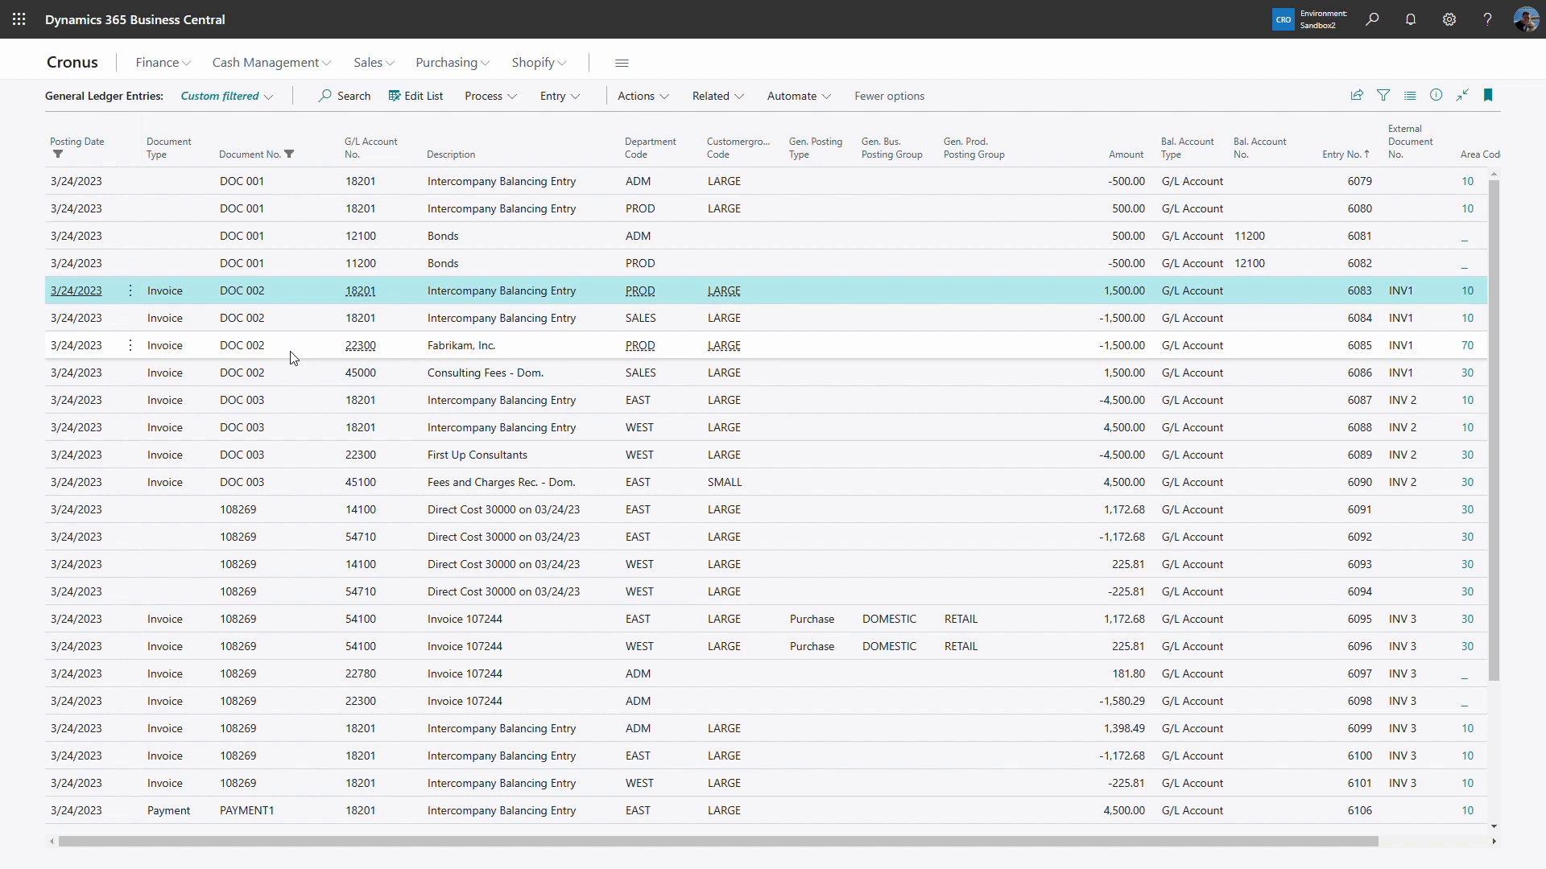
{"action": "left_click", "coordinate": [291, 374]}
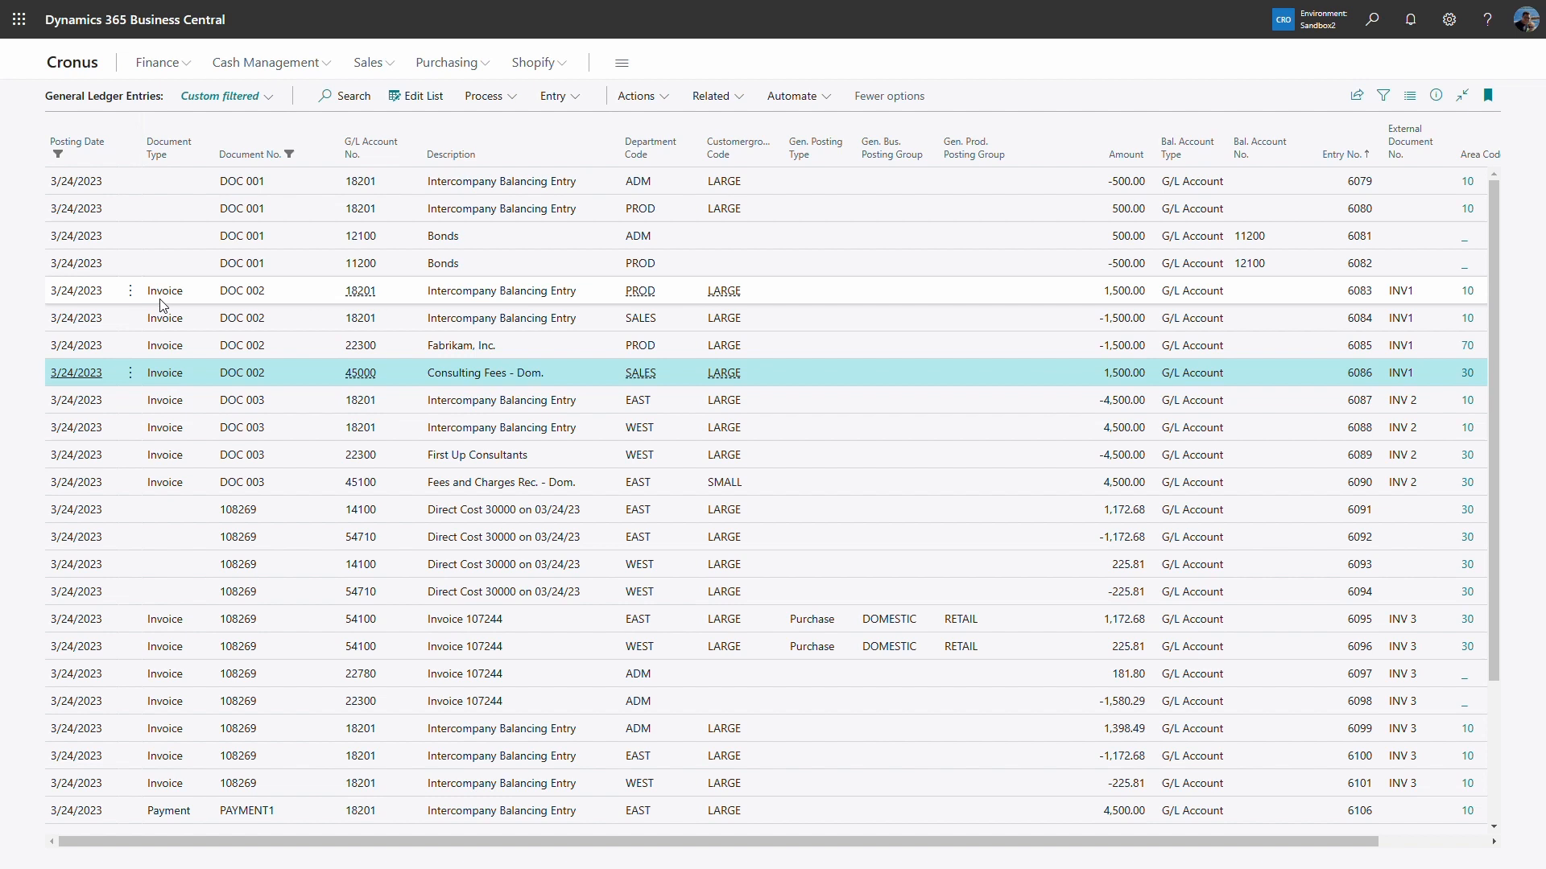
{"action": "left_click", "coordinate": [301, 409]}
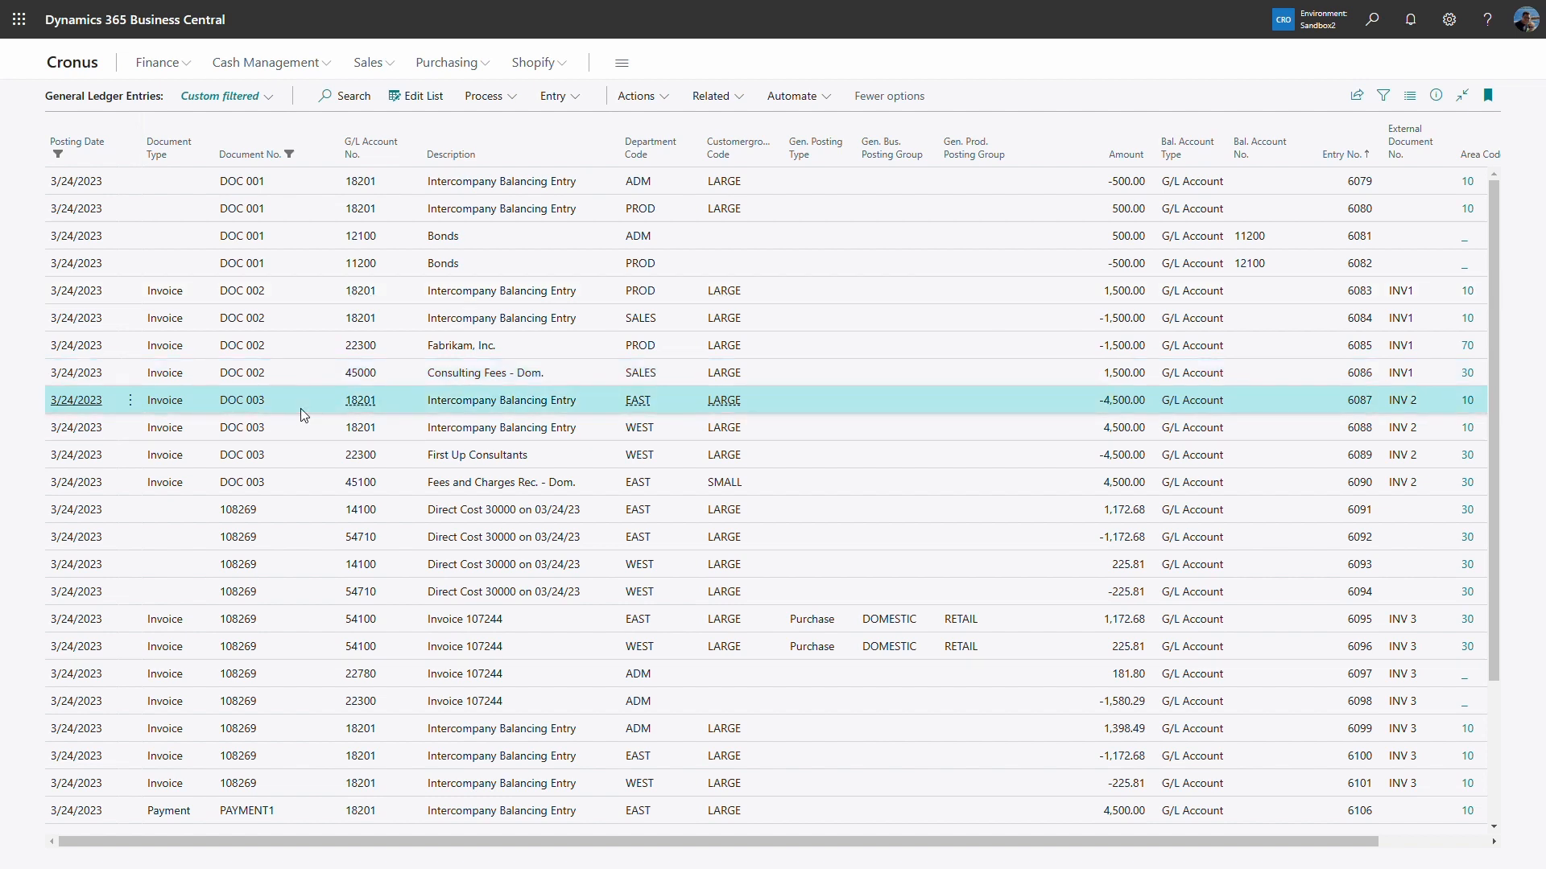
{"action": "left_click", "coordinate": [287, 485]}
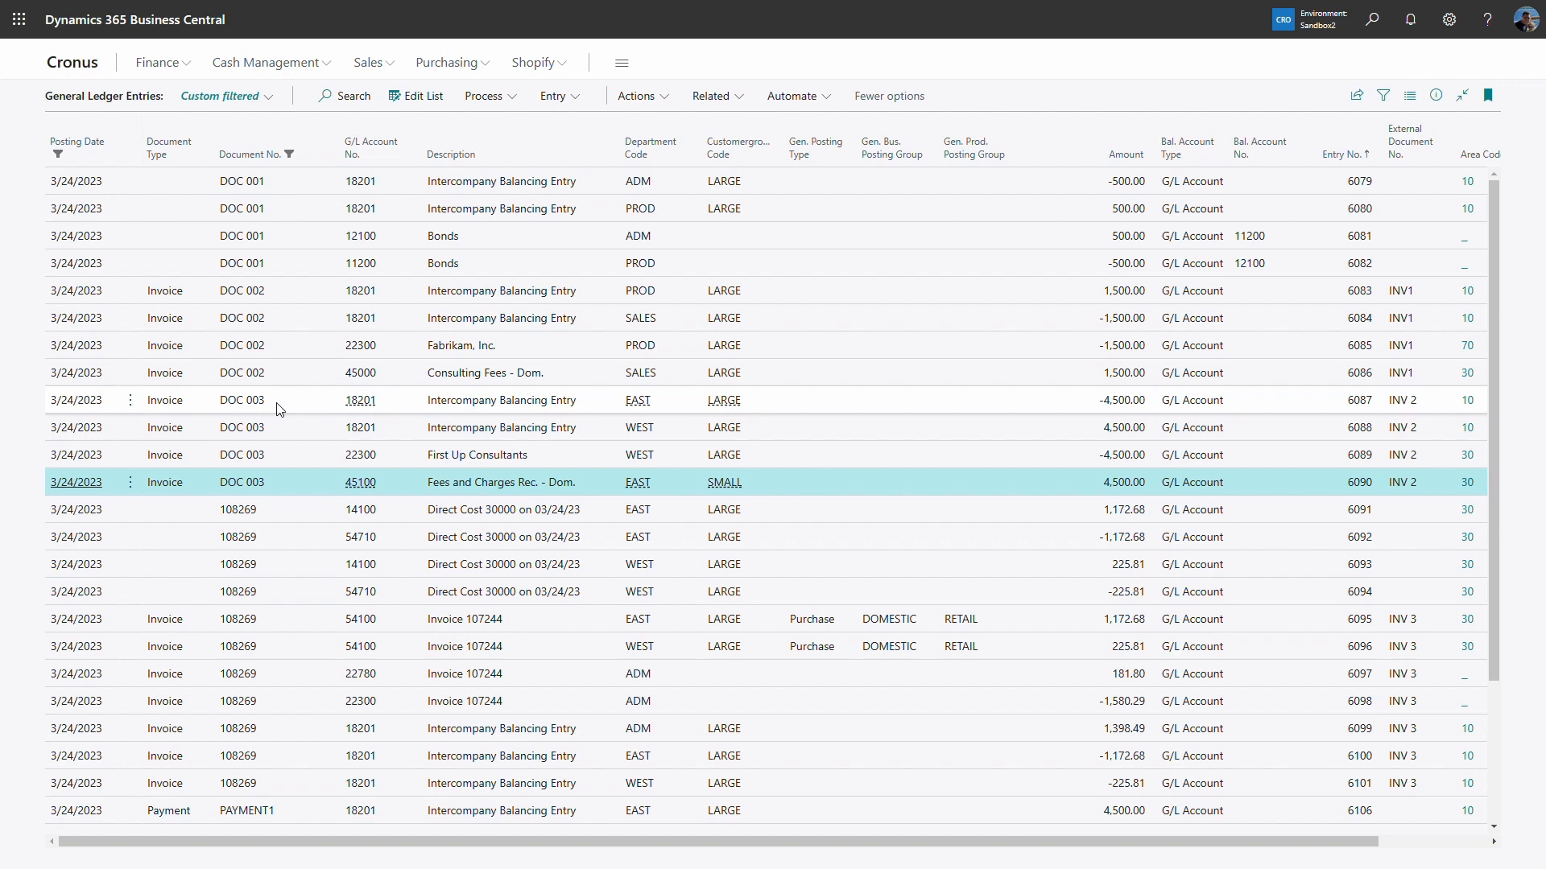
Select all ledger entries of the split purchase invoice, from its direct cost lines through its balancing entries, for review.
{"action": "left_click", "coordinate": [288, 520]}
{"action": "scroll", "coordinate": [286, 519], "scroll_direction": "down", "scroll_amount": 1}
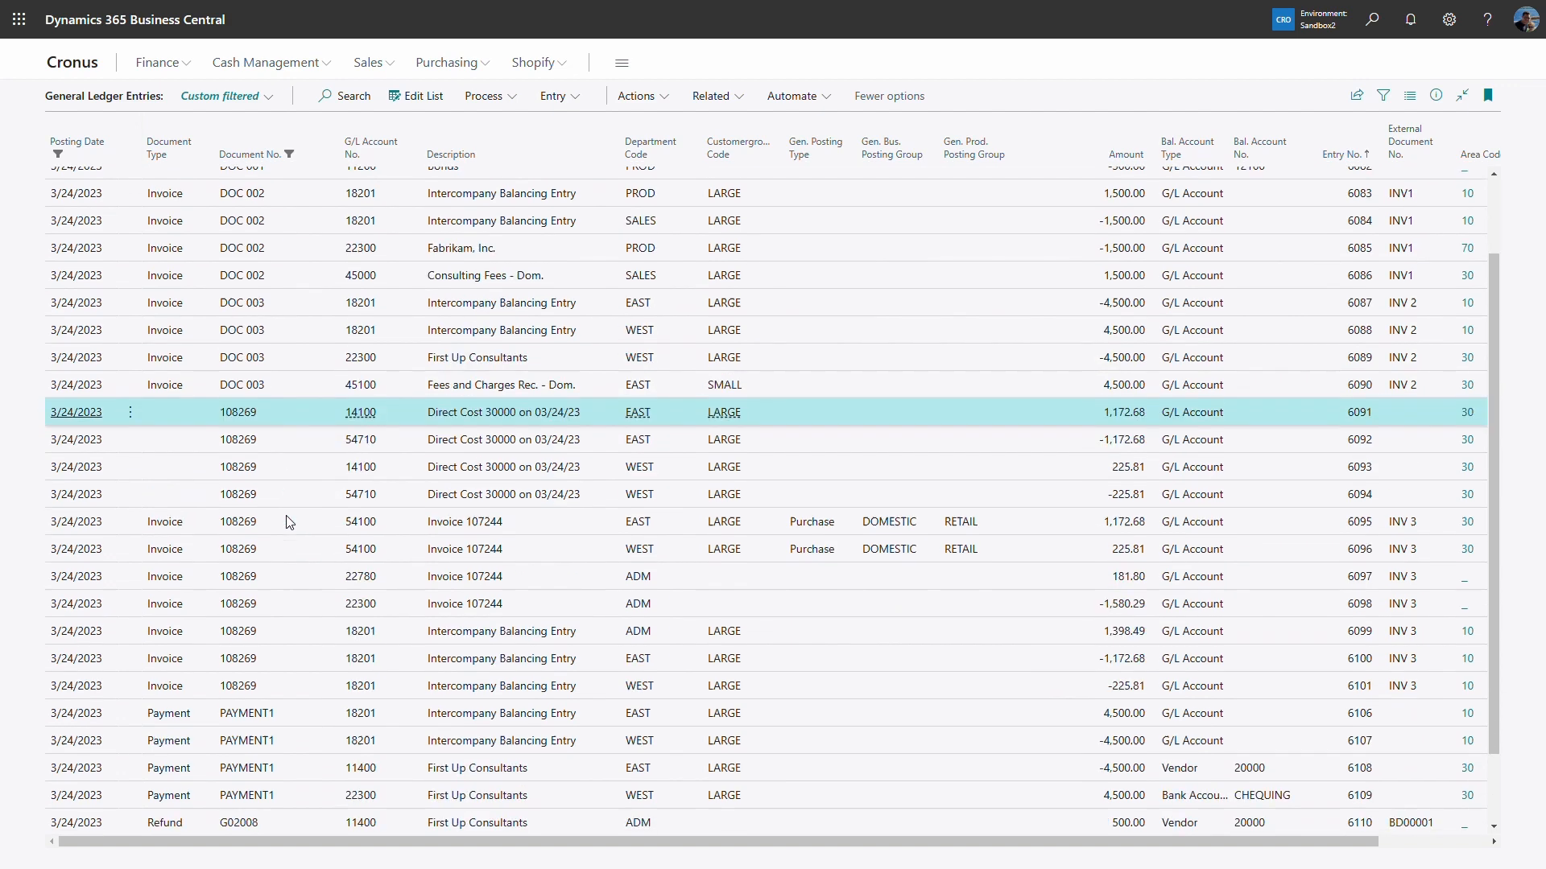
{"action": "left_click", "coordinate": [288, 681], "text": "shift"}
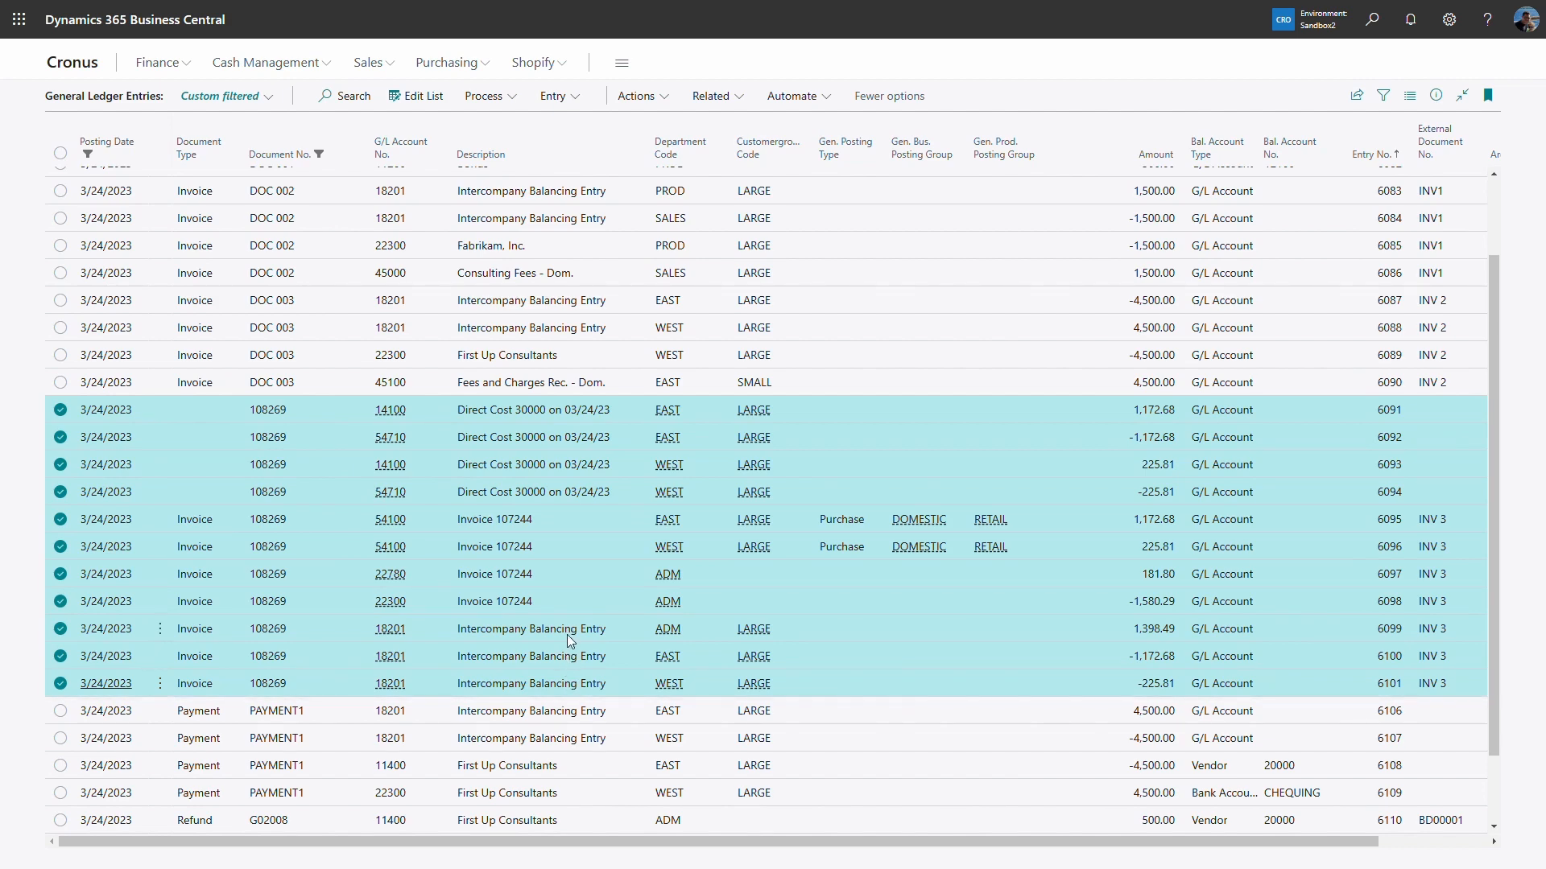
Review the PAYMENT1 ledger entries as a selected group, followed by the bank deposit's vendor refund entries.
{"action": "left_click", "coordinate": [320, 712]}
{"action": "left_click", "coordinate": [297, 712], "text": "shift"}
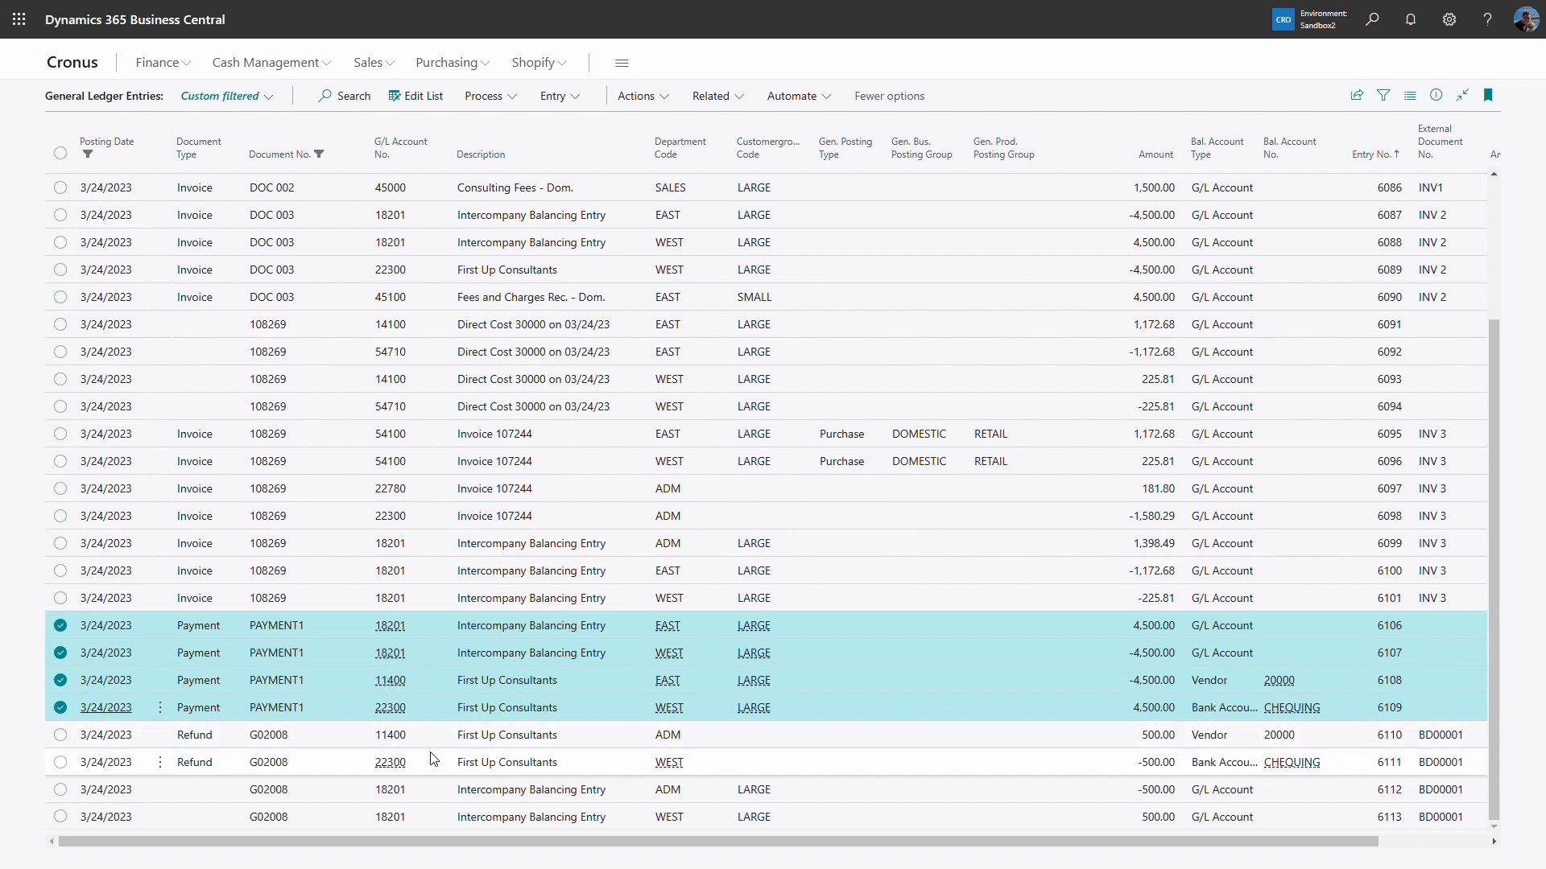
{"action": "left_click", "coordinate": [322, 743]}
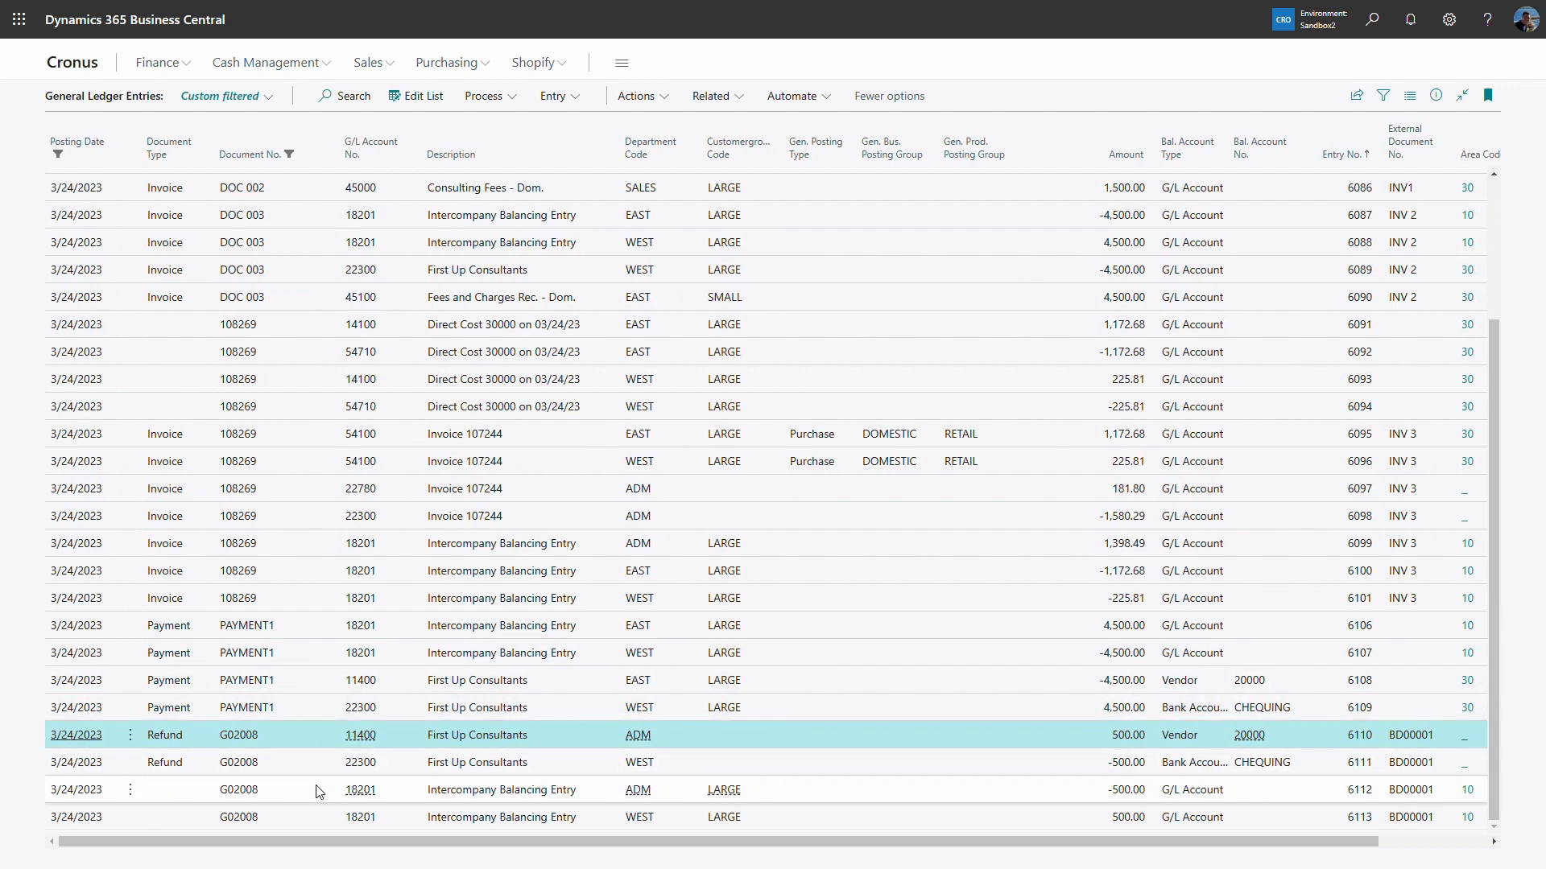
{"action": "left_click", "coordinate": [305, 821], "text": "shift"}
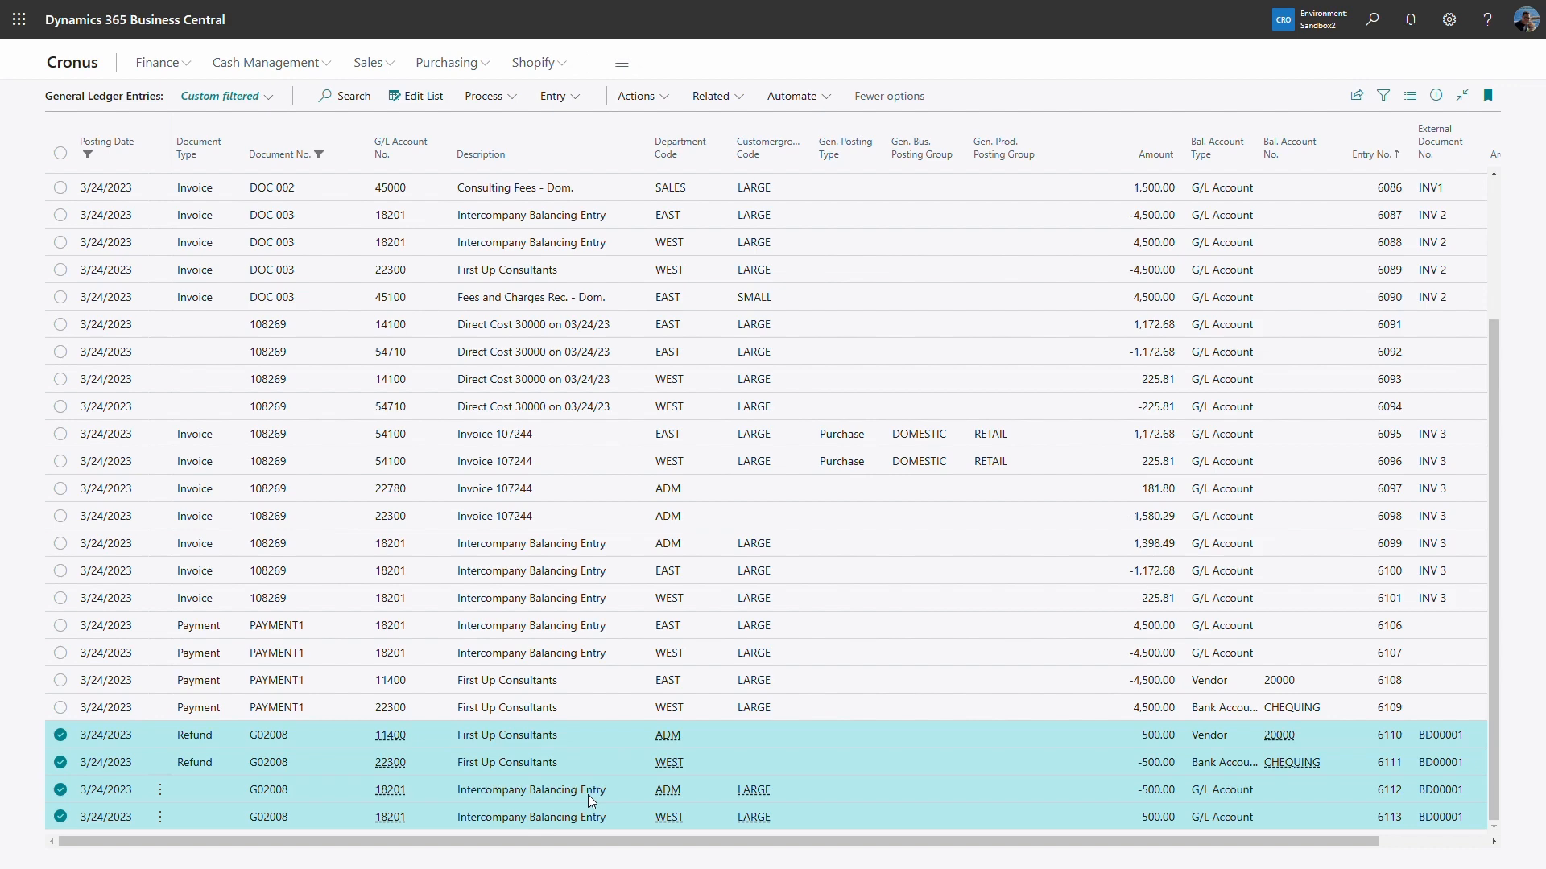
{"action": "left_click", "coordinate": [825, 794]}
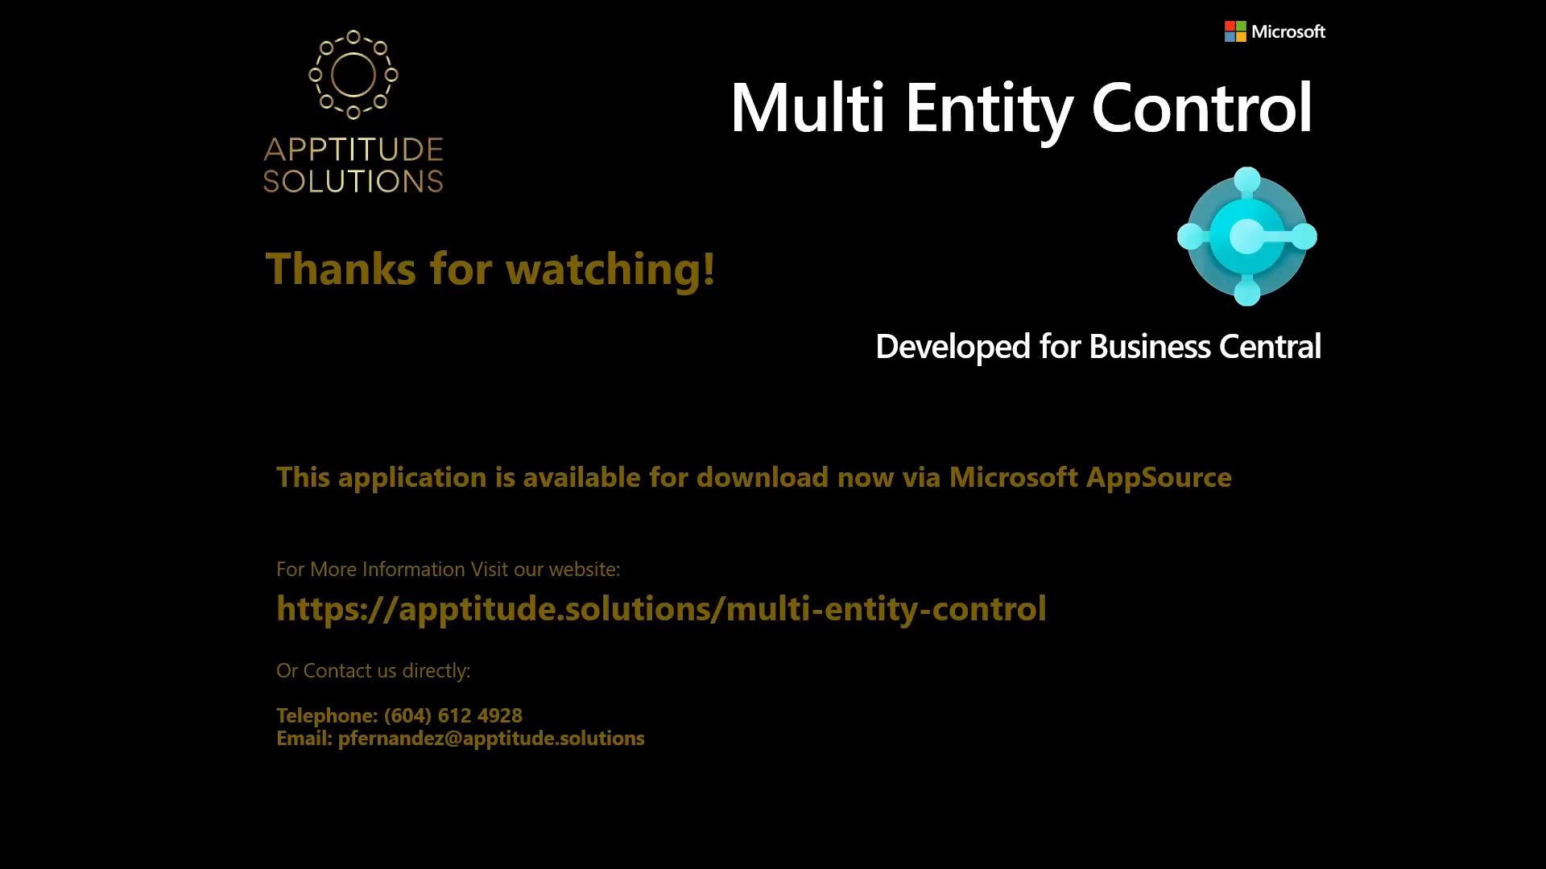